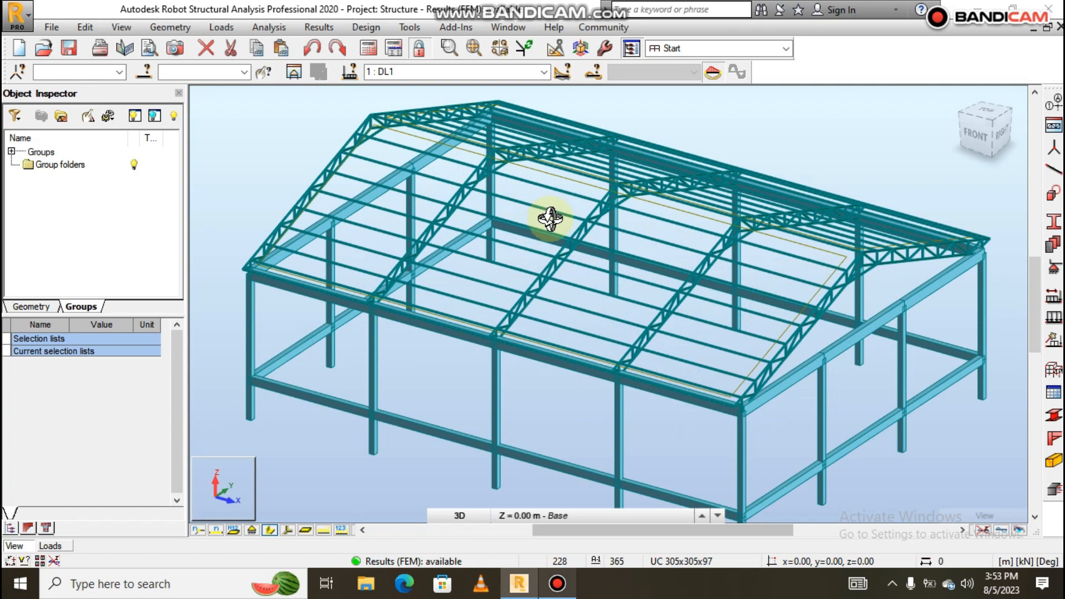
# Turn on Filling the interior under Panels / FE in Display so the roof panels appear shaded.
pyautogui.scroll(-1, 550, 219)
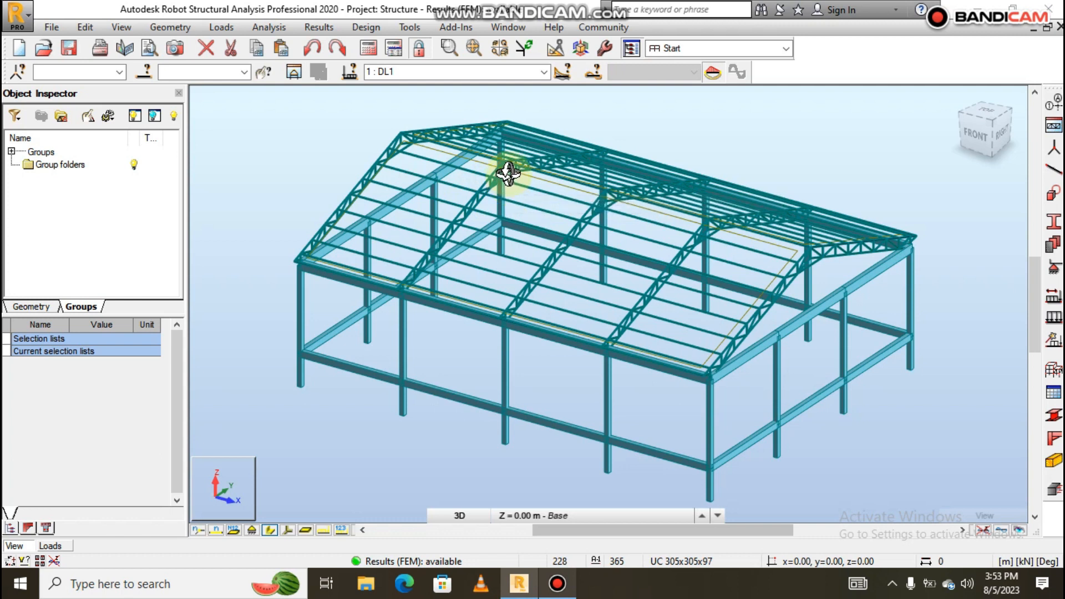
pyautogui.moveTo(507, 173); pyautogui.dragTo(614, 172)
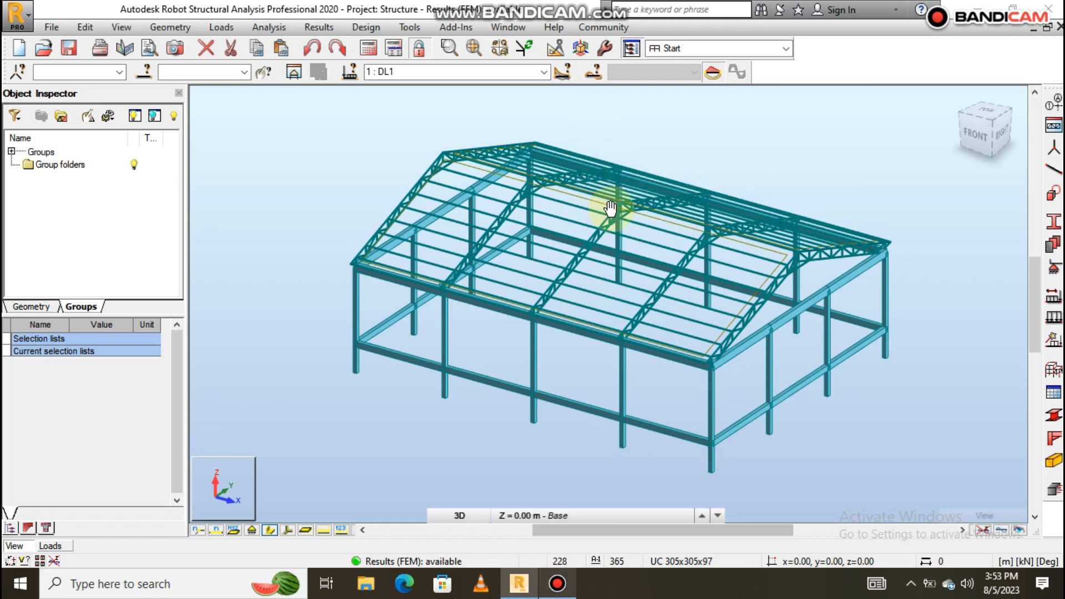
pyautogui.scroll(1, 599, 204)
pyautogui.scroll(1, 594, 204)
pyautogui.scroll(-2, 588, 222)
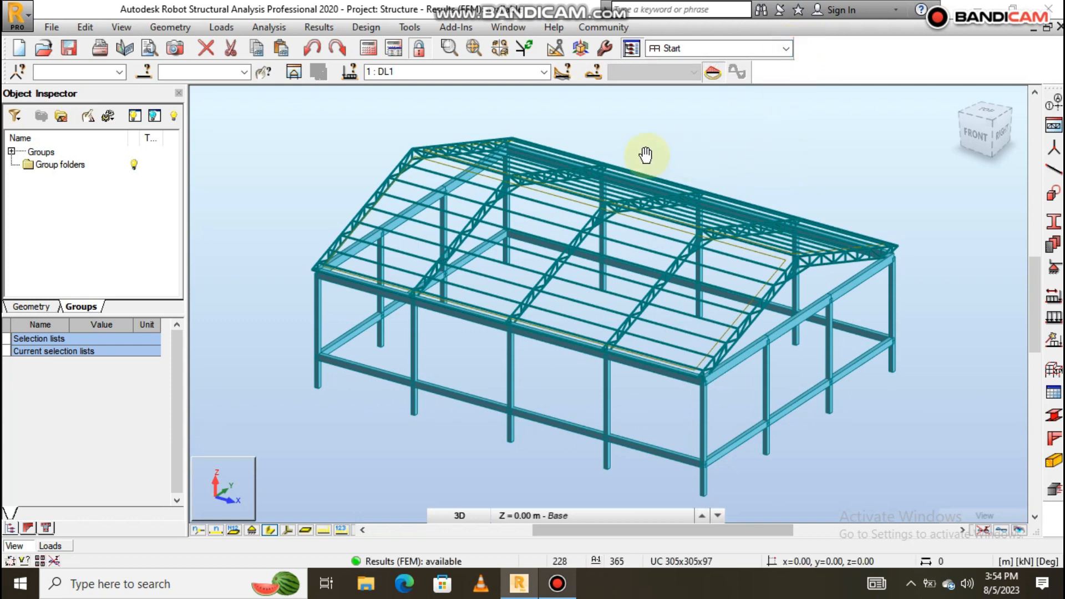
pyautogui.scroll(-1, 621, 162)
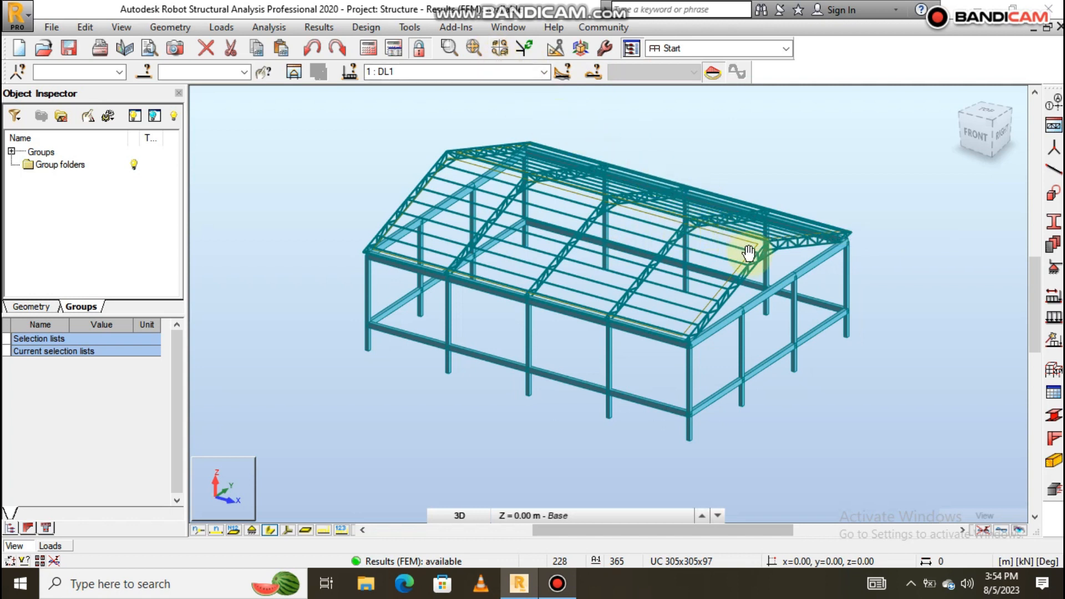
pyautogui.moveTo(800, 270); pyautogui.dragTo(800, 307)
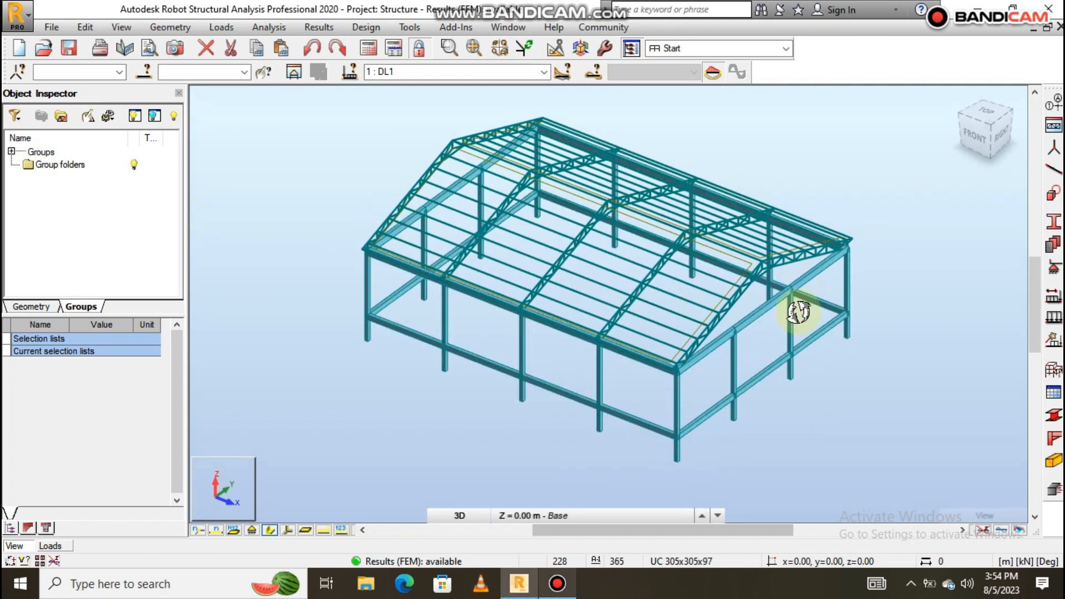
pyautogui.rightClick(397, 411)
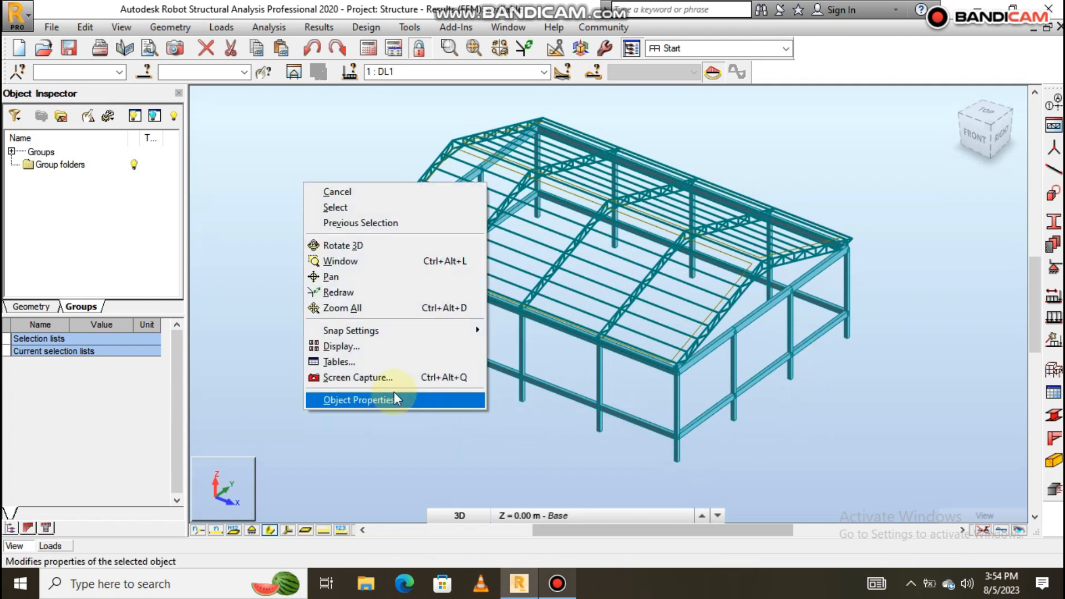
pyautogui.click(364, 350)
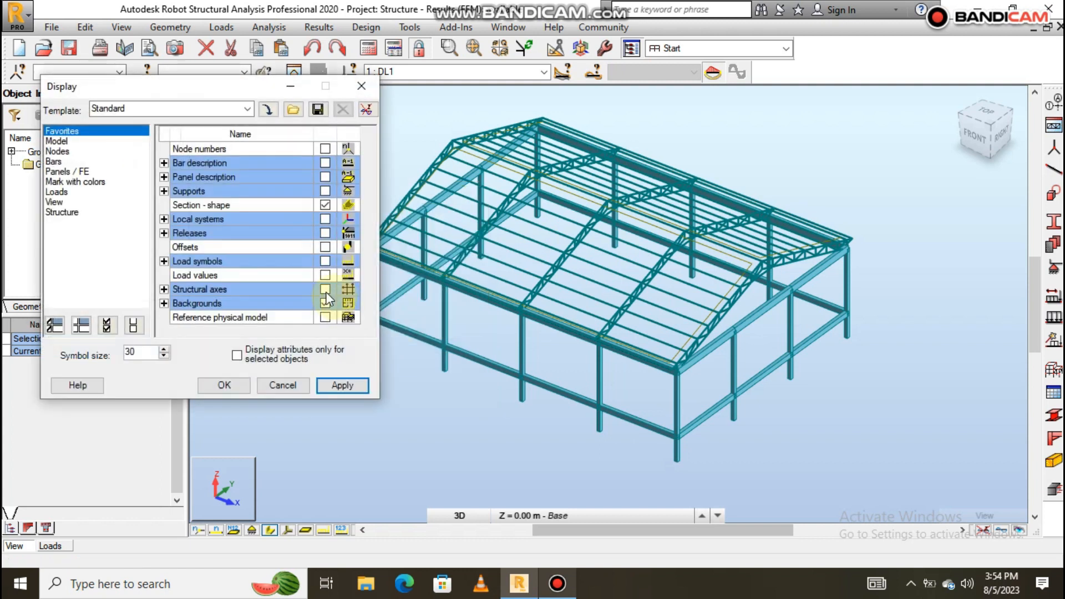
pyautogui.click(54, 171)
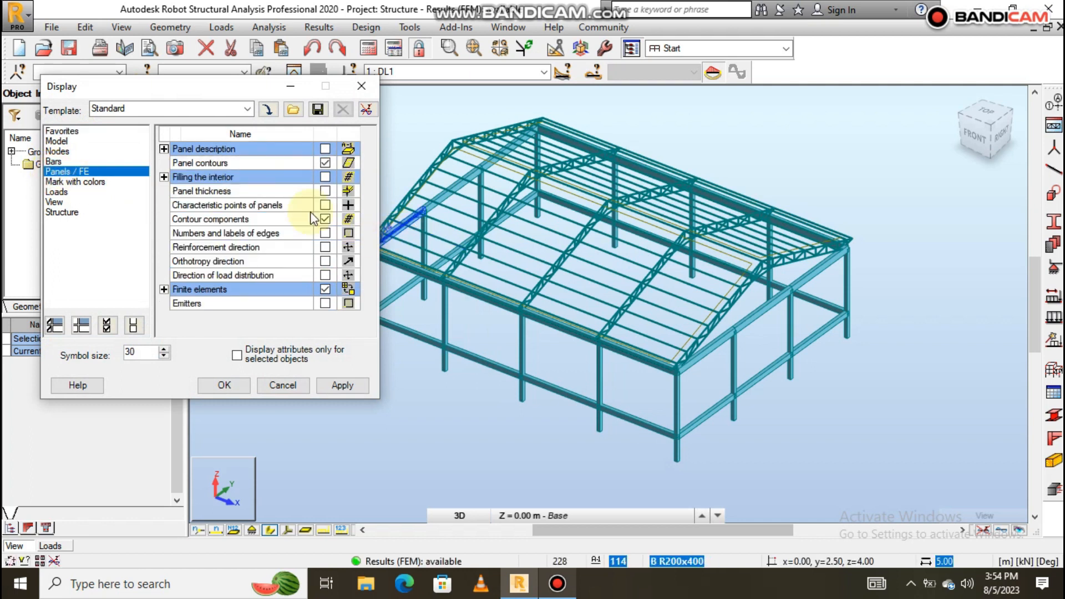
pyautogui.click(325, 178)
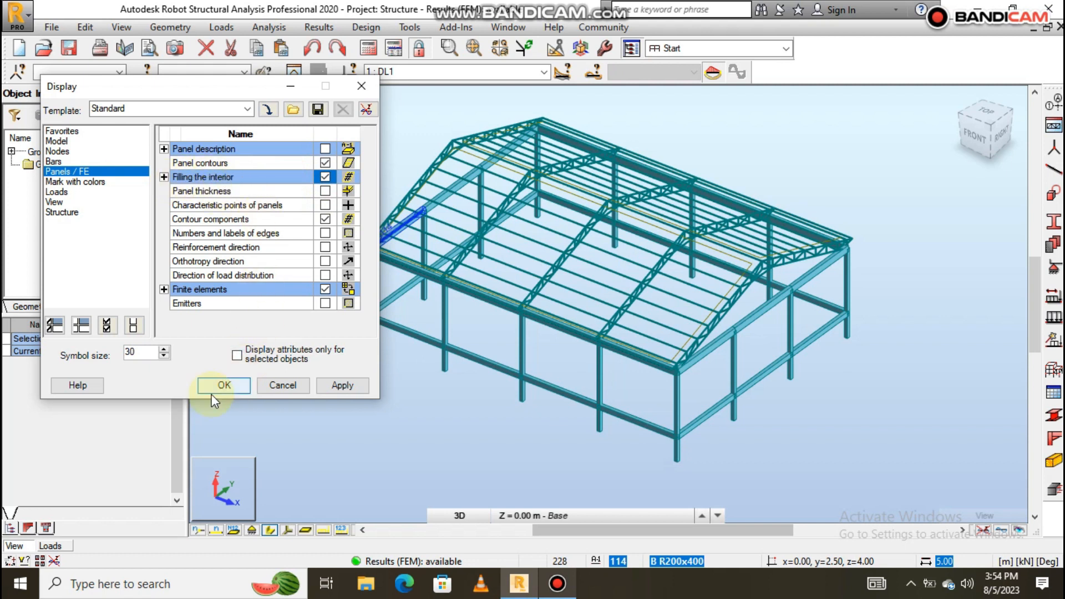
pyautogui.click(222, 384)
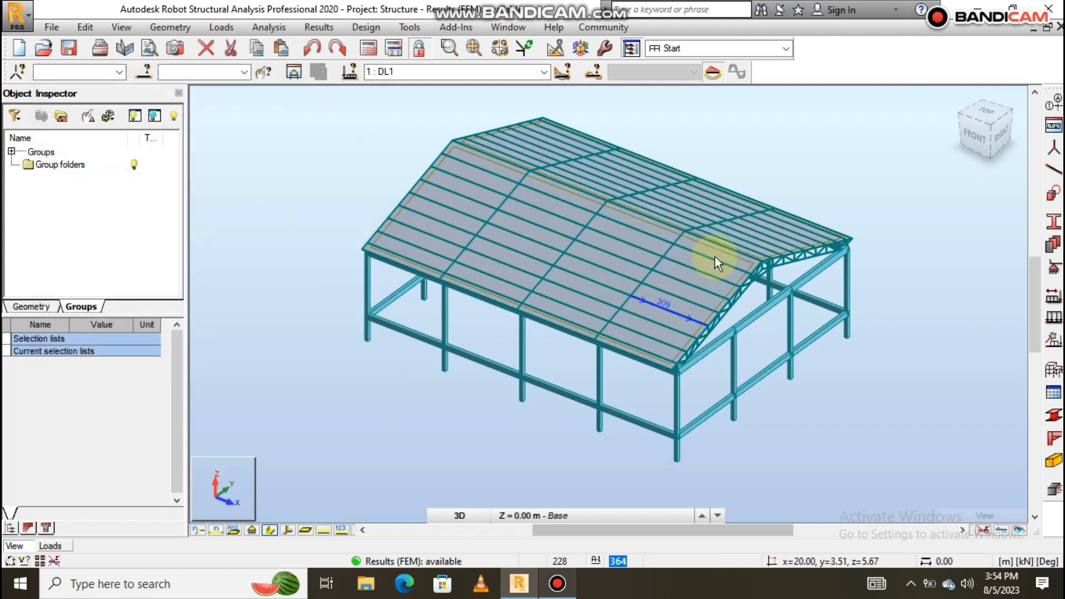
# Reframe the roof view and list load cases 1–12, including the wind simulations and COMB1–COMB5.
pyautogui.scroll(-1, 717, 257)
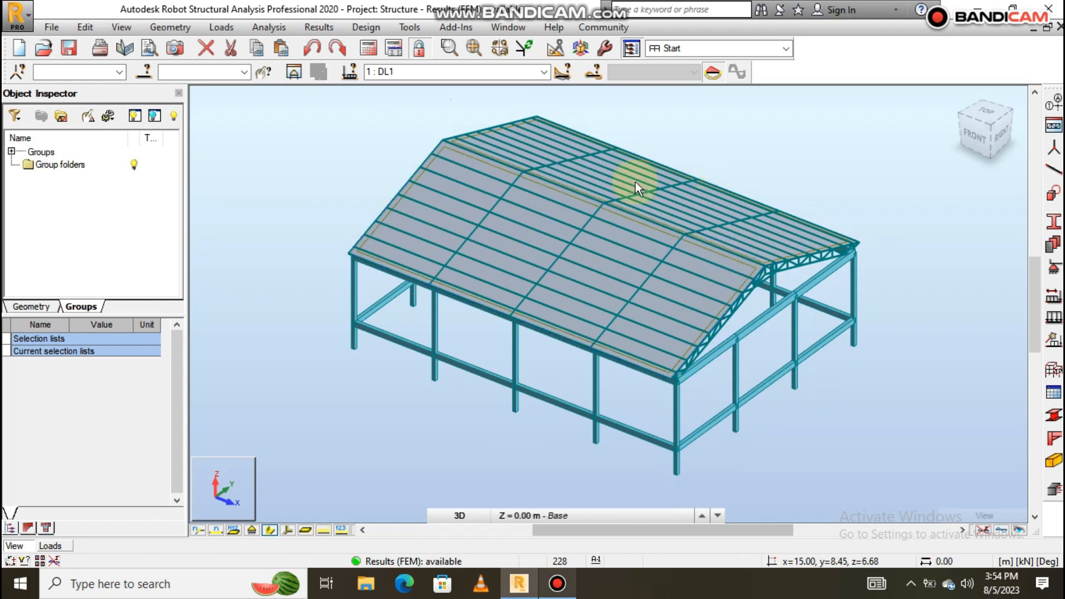
pyautogui.scroll(-1, 643, 277)
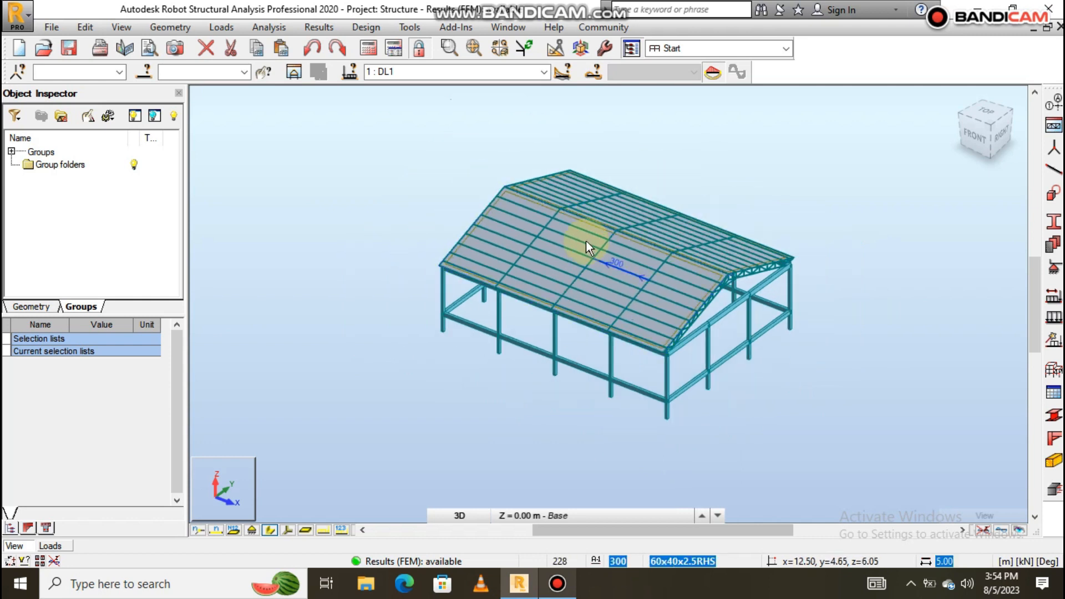
pyautogui.moveTo(717, 296)
pyautogui.keyDown('shift'); pyautogui.mouseDown(button='middle')
pyautogui.moveTo(737, 316)
pyautogui.moveTo(779, 301)
pyautogui.moveTo(727, 312)
pyautogui.mouseUp(button='middle'); pyautogui.keyUp('shift')
pyautogui.scroll(1, 737, 261)
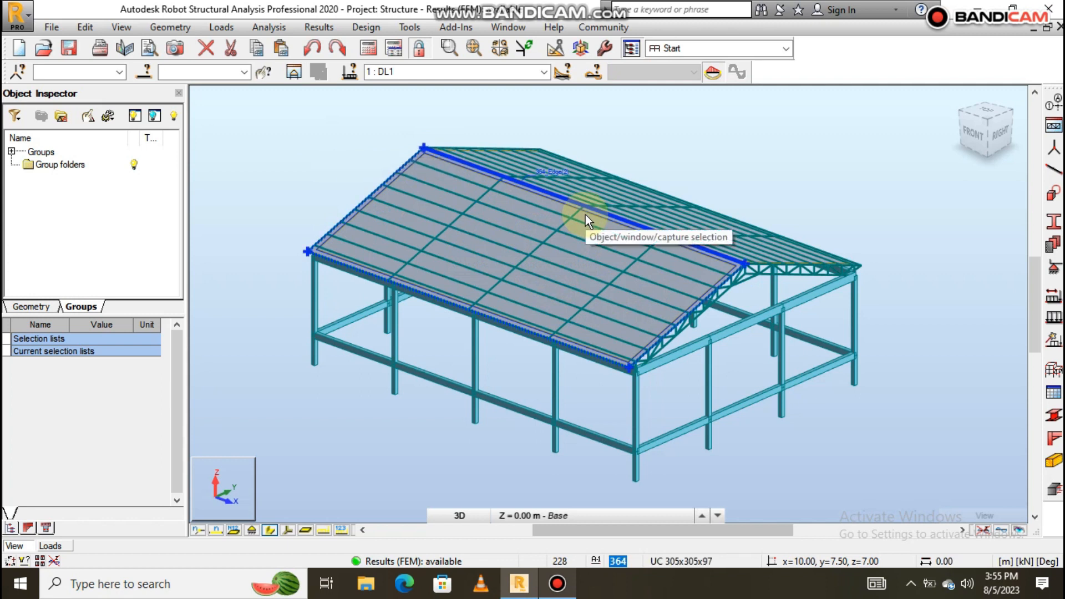
pyautogui.scroll(-1, 636, 214)
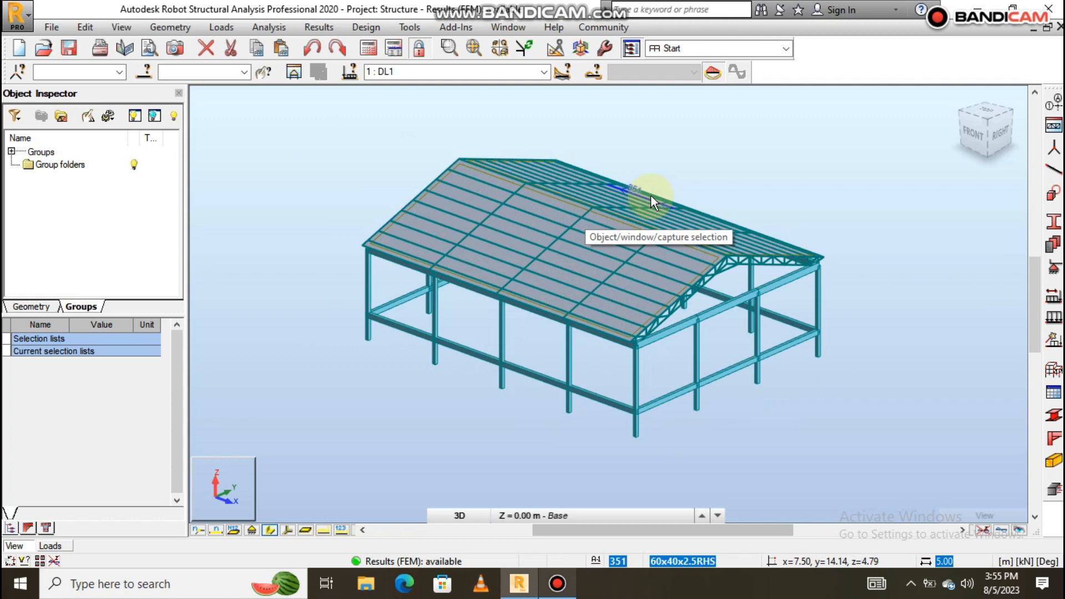
pyautogui.scroll(1, 653, 172)
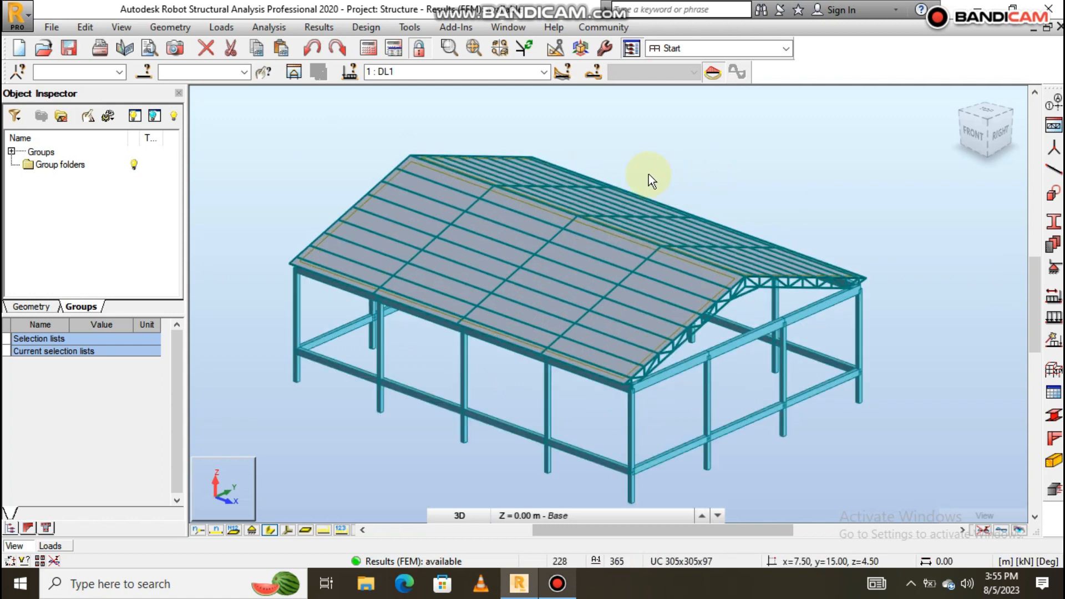
pyautogui.scroll(-1, 657, 201)
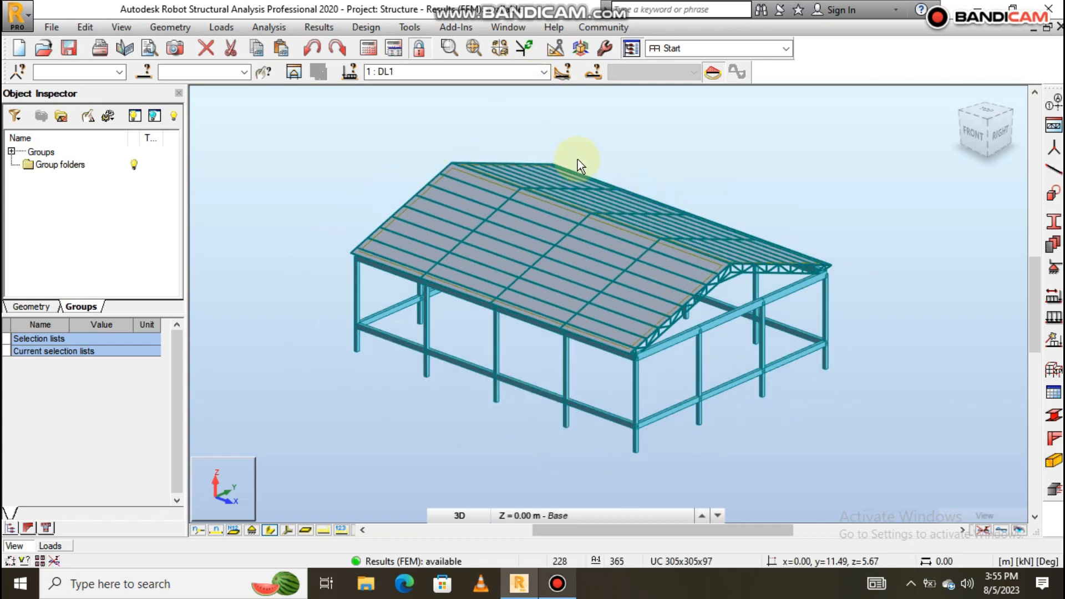
pyautogui.click(543, 71)
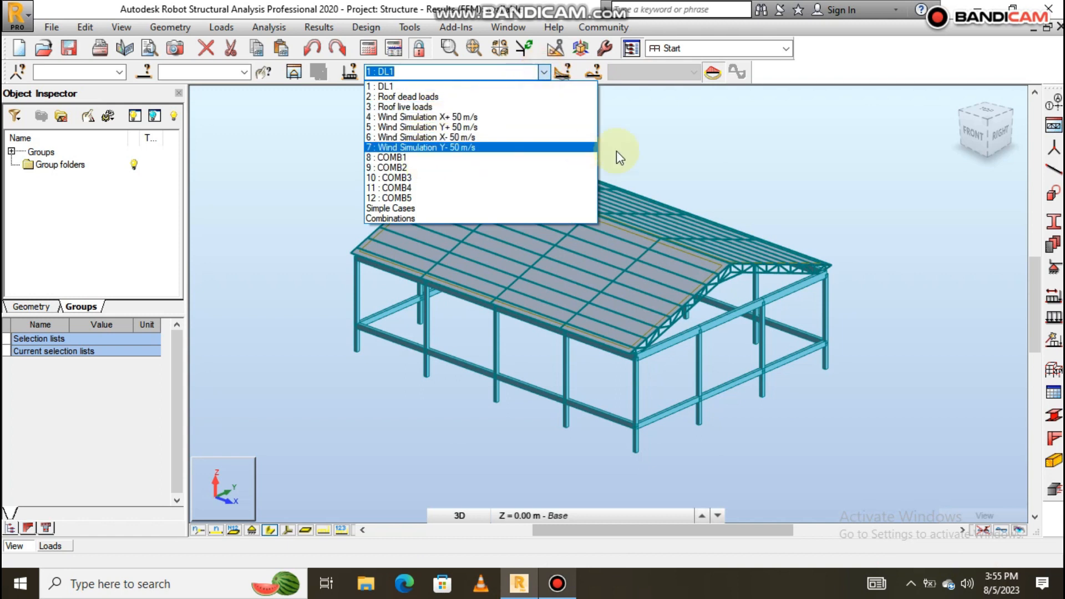
# Set 8 : COMB1 as the active load case and select the left roof slope panel.
pyautogui.click(396, 159)
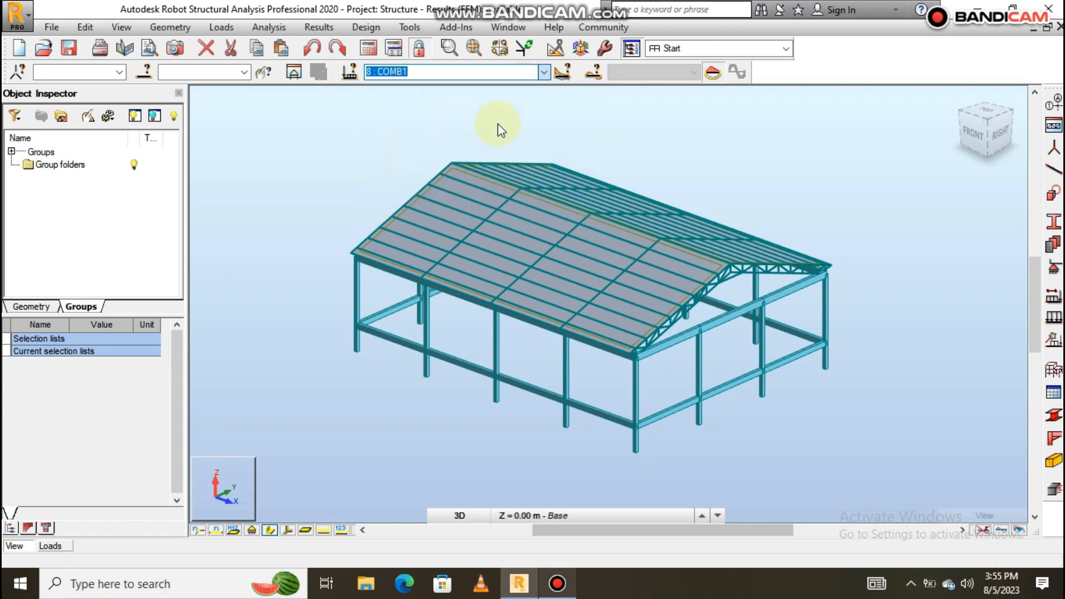
pyautogui.scroll(-3, 470, 167)
pyautogui.scroll(2, 454, 164)
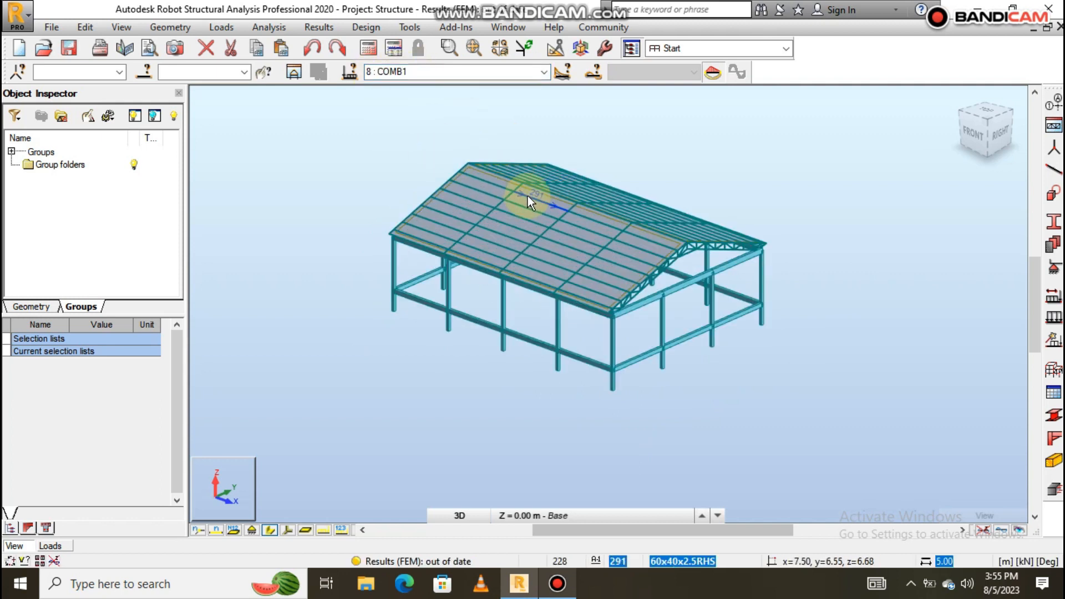
pyautogui.click(581, 223)
pyautogui.scroll(1, 584, 240)
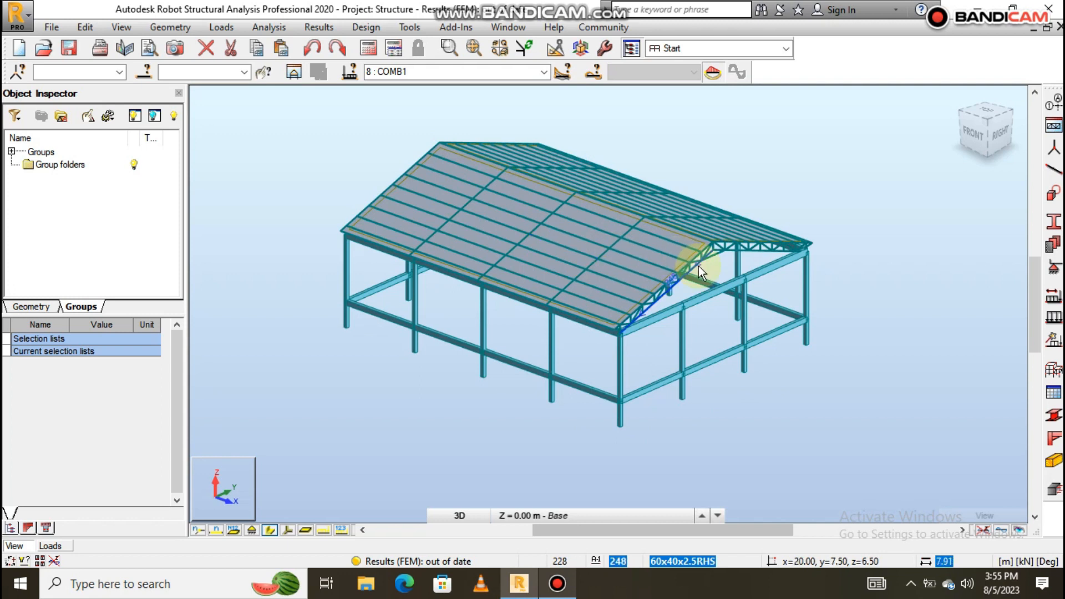
pyautogui.scroll(-1, 699, 263)
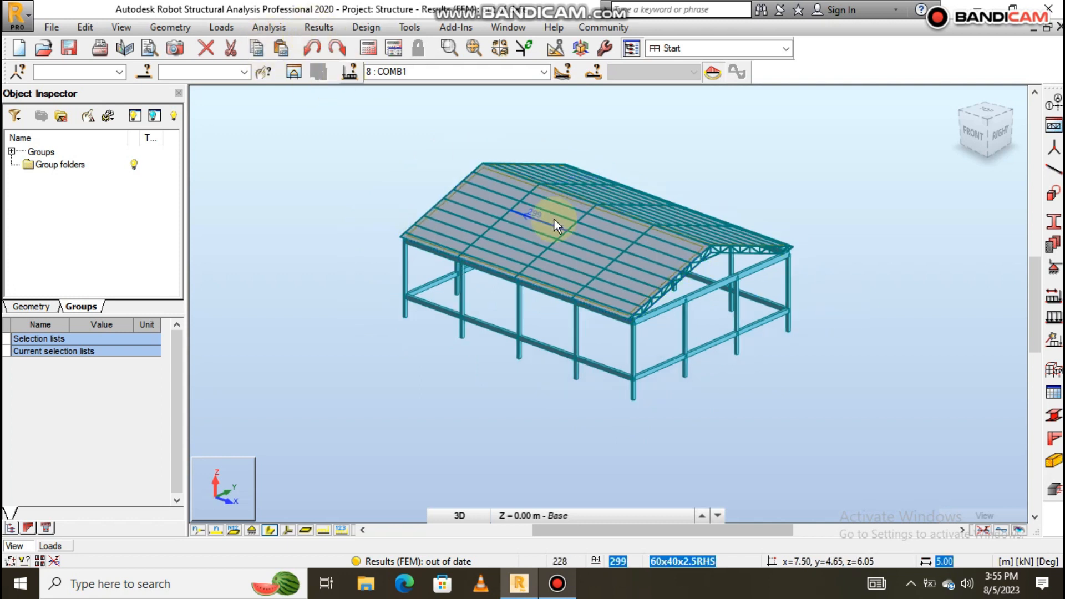
# Show FZ vertical support reactions with value labels from the Reactions tab of Diagrams for Bars.
pyautogui.click(319, 27)
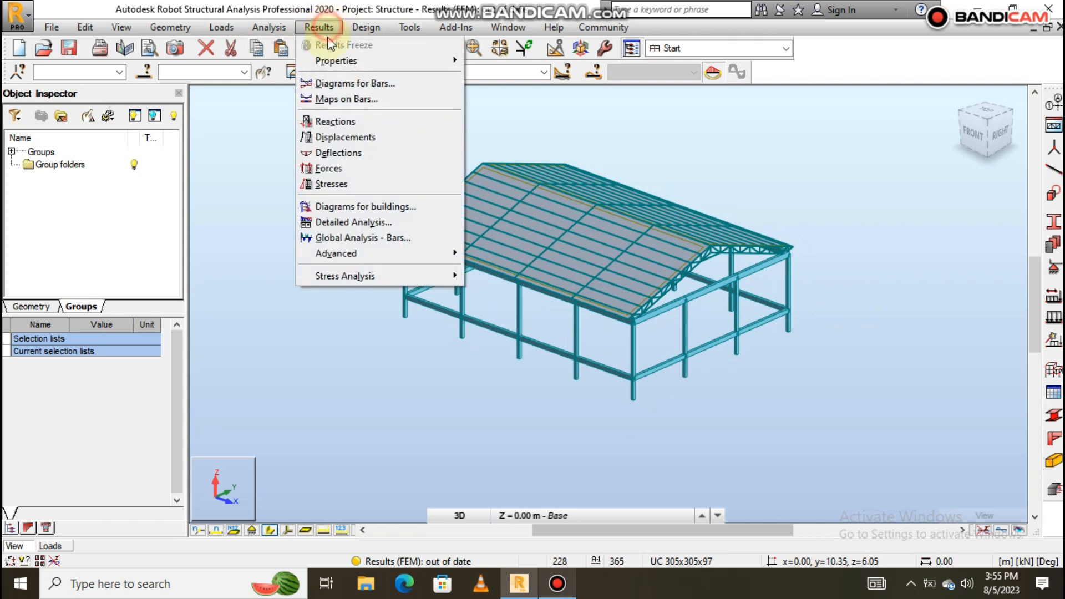
pyautogui.click(346, 83)
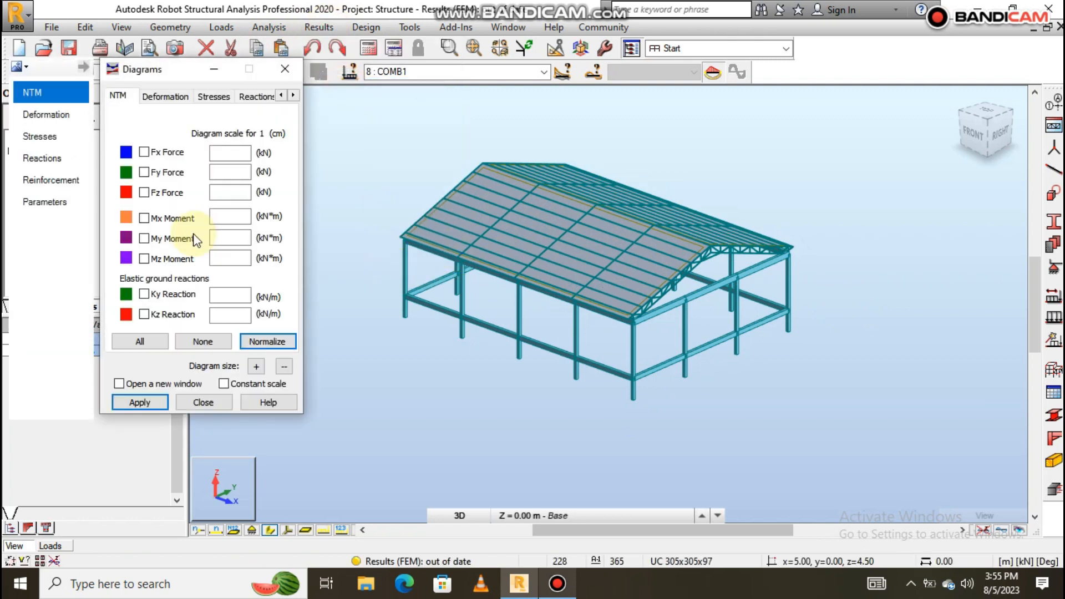
pyautogui.click(253, 99)
pyautogui.click(160, 234)
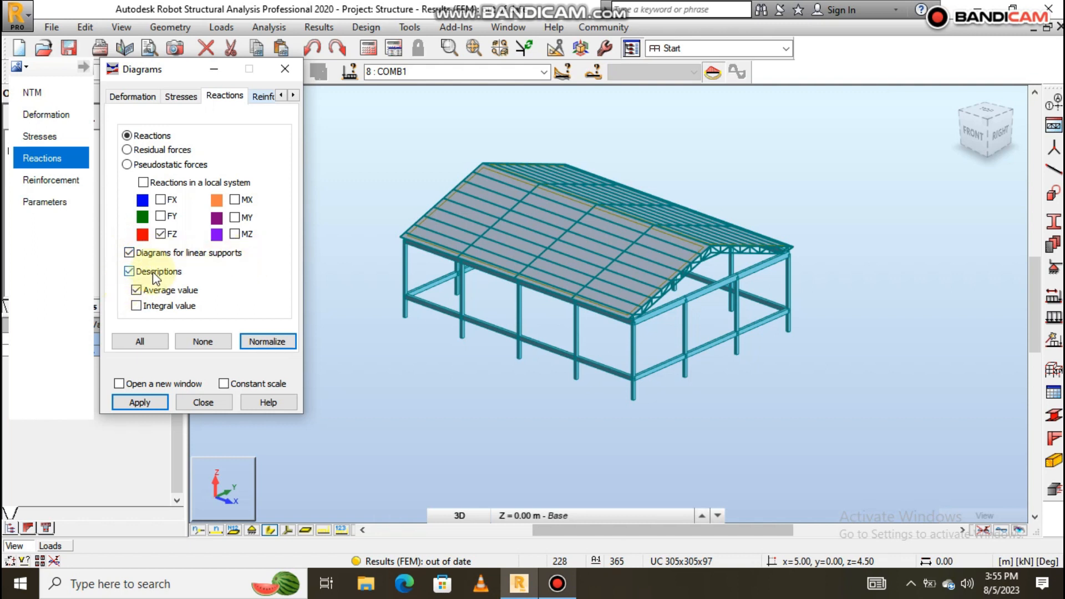
pyautogui.click(139, 400)
pyautogui.scroll(5, 637, 366)
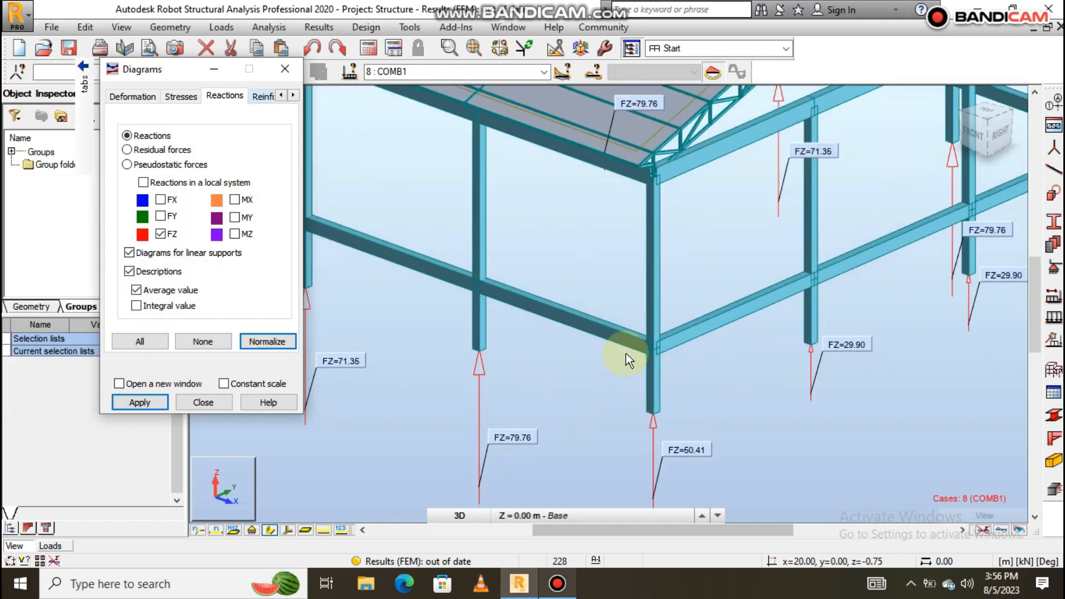
pyautogui.scroll(2, 625, 356)
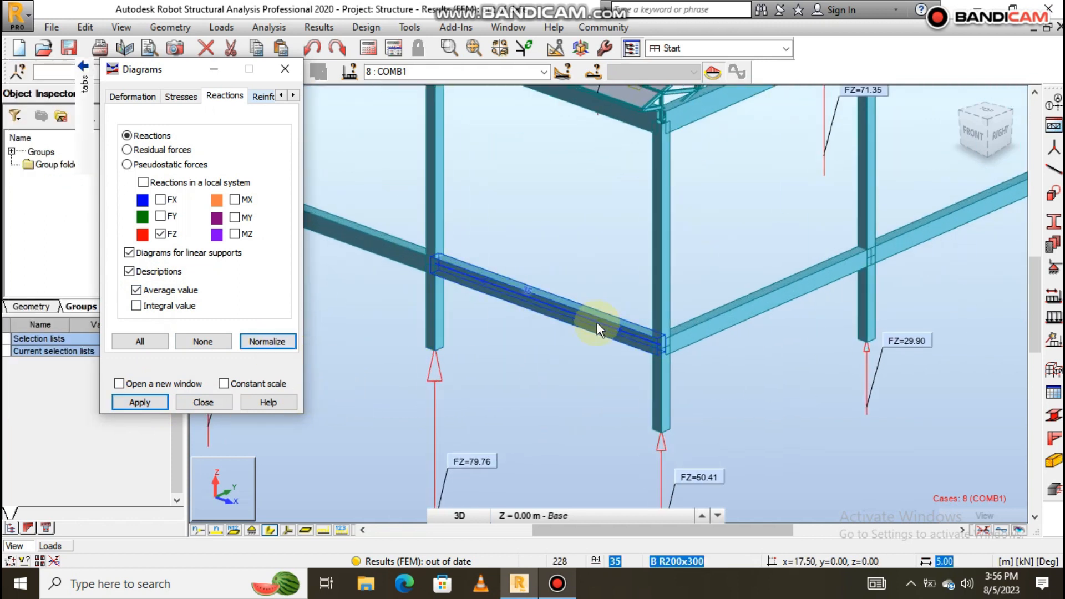
pyautogui.scroll(-6, 577, 332)
pyautogui.click(275, 340)
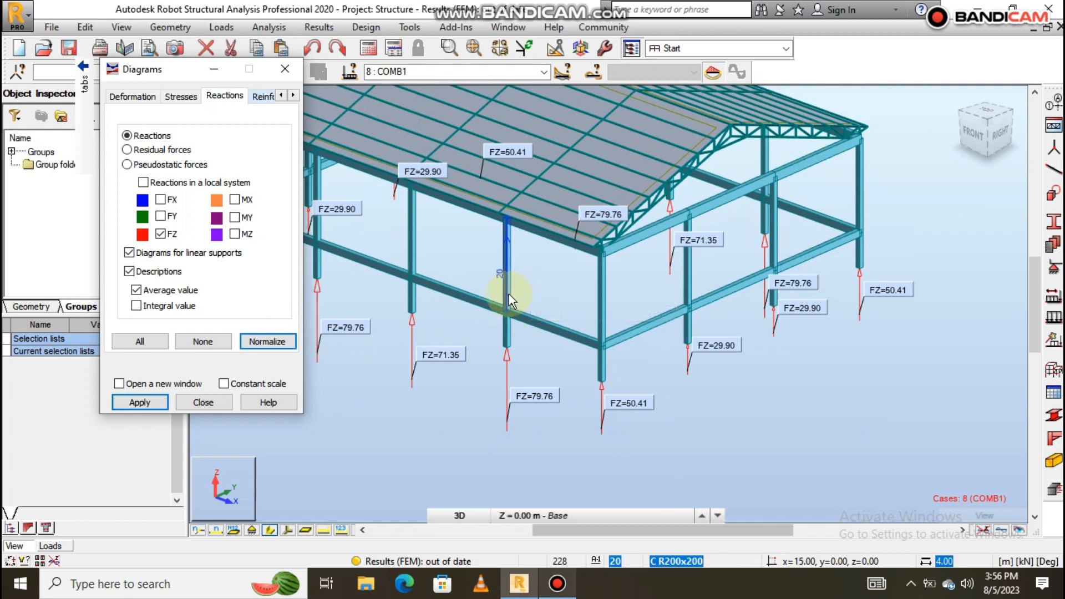
pyautogui.scroll(2, 507, 294)
pyautogui.click(266, 340)
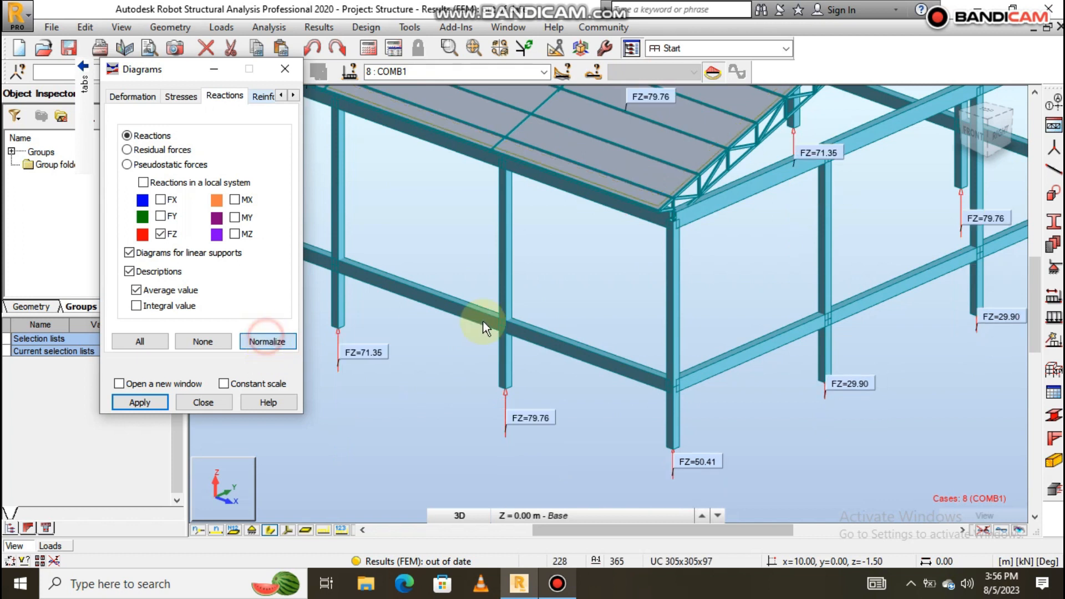
pyautogui.scroll(-5, 753, 368)
pyautogui.scroll(5, 649, 360)
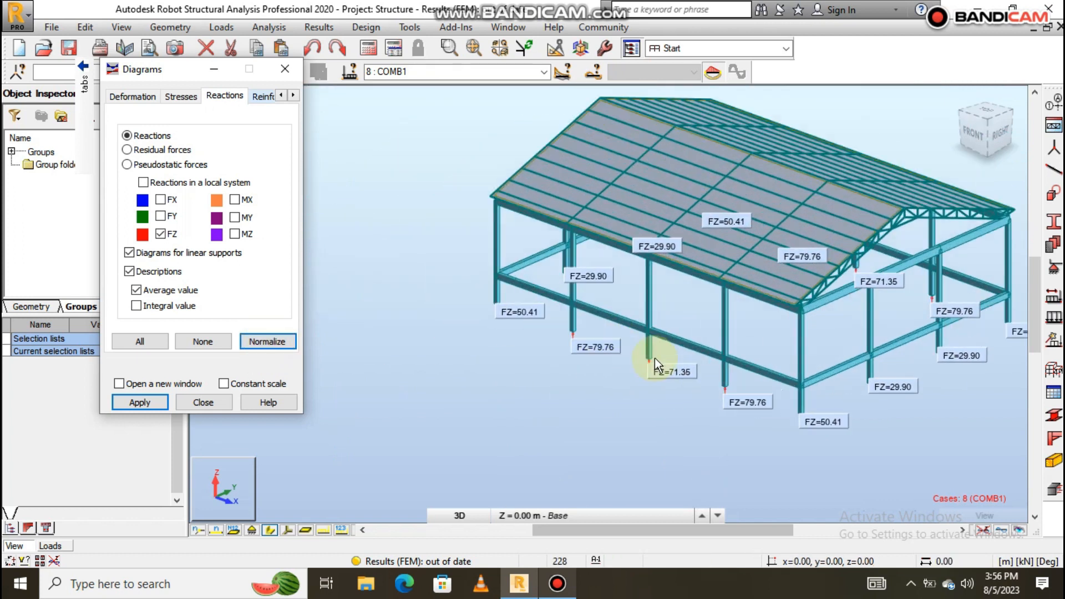
pyautogui.moveTo(673, 379)
pyautogui.keyDown('shift'); pyautogui.mouseDown(button='middle')
pyautogui.moveTo(789, 361)
pyautogui.moveTo(696, 349)
pyautogui.moveTo(680, 361)
pyautogui.moveTo(521, 372)
pyautogui.moveTo(671, 360)
pyautogui.mouseUp(button='middle'); pyautogui.keyUp('shift')
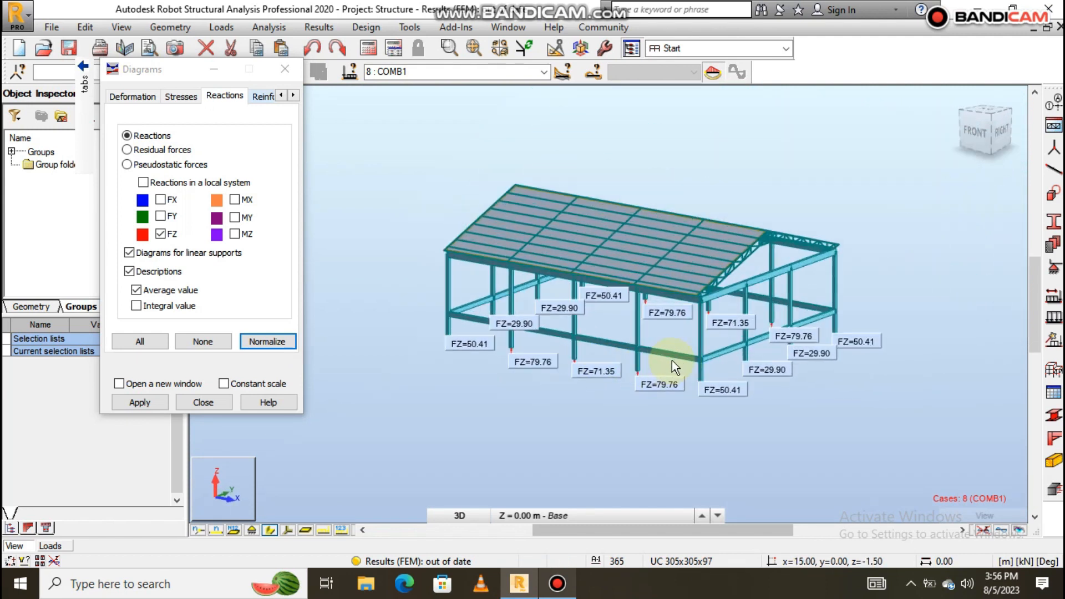
pyautogui.scroll(3, 689, 327)
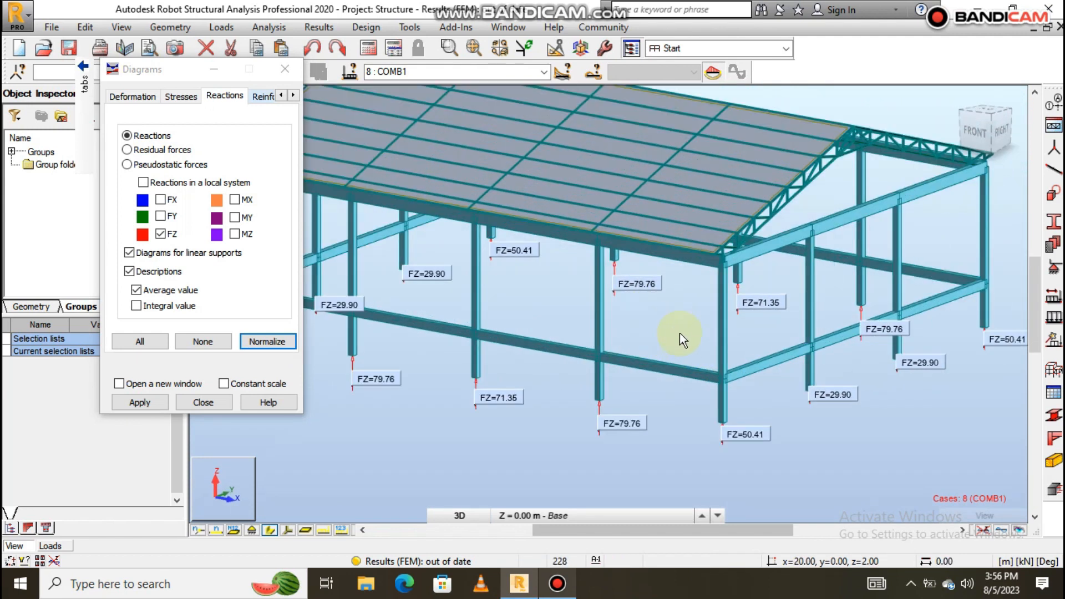
pyautogui.scroll(-2, 680, 333)
pyautogui.moveTo(156, 68); pyautogui.dragTo(85, 96)
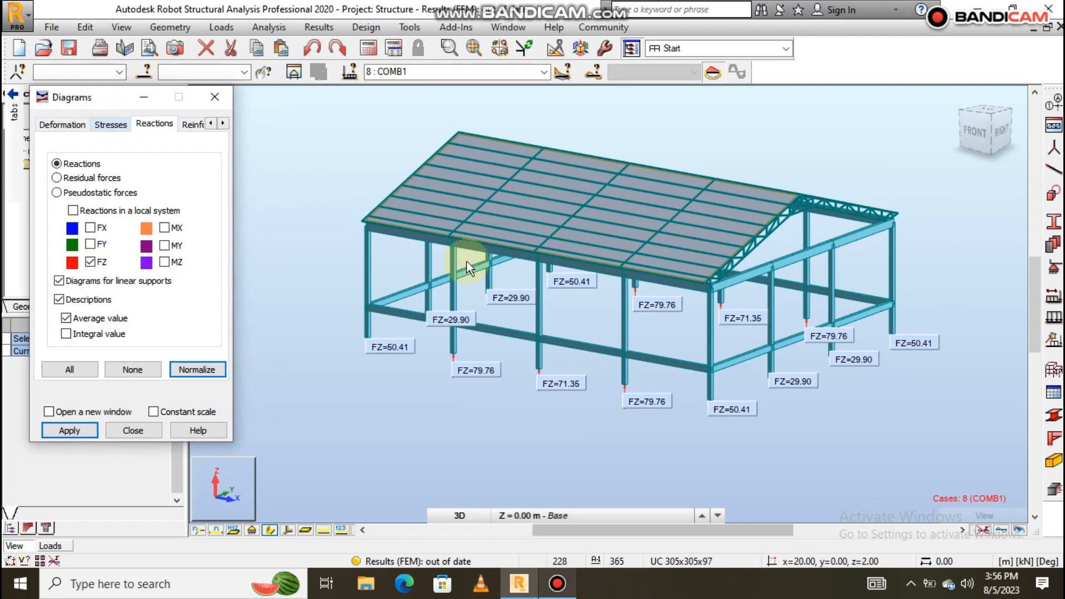
pyautogui.scroll(1, 696, 364)
pyautogui.scroll(1, 696, 364)
pyautogui.moveTo(696, 364)
pyautogui.keyDown('shift'); pyautogui.mouseDown(button='middle')
pyautogui.moveTo(736, 366)
pyautogui.moveTo(701, 367)
pyautogui.mouseUp(button='middle'); pyautogui.keyUp('shift')
pyautogui.scroll(-2, 701, 367)
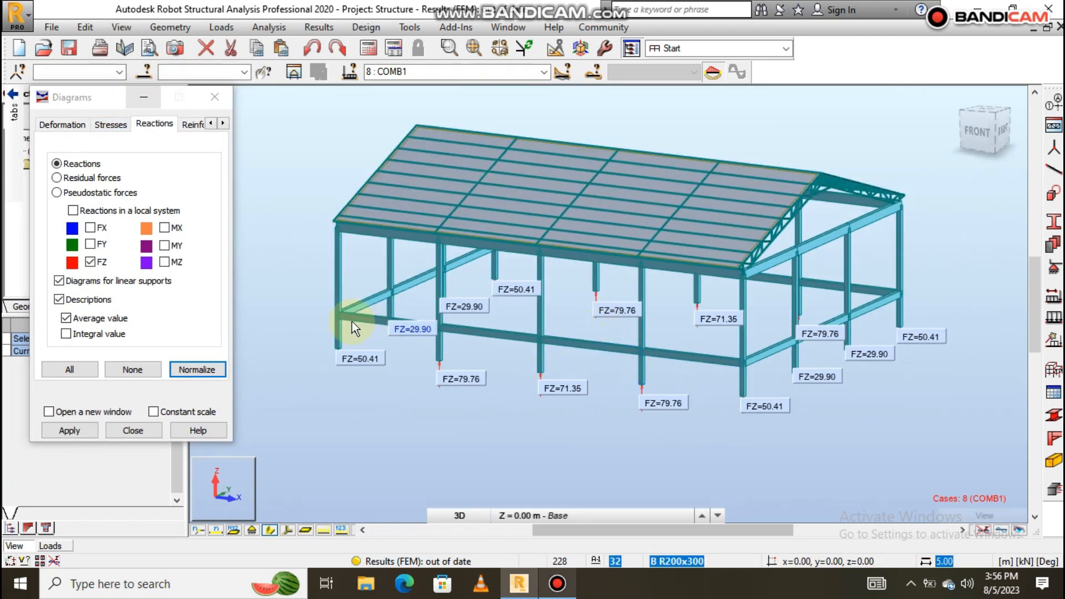
pyautogui.scroll(1, 367, 344)
pyautogui.keyDown('shift'); pyautogui.moveTo(421, 355); pyautogui.dragTo(430, 362, button='middle'); pyautogui.keyUp('shift')
pyautogui.scroll(1, 518, 432)
pyautogui.scroll(1, 476, 423)
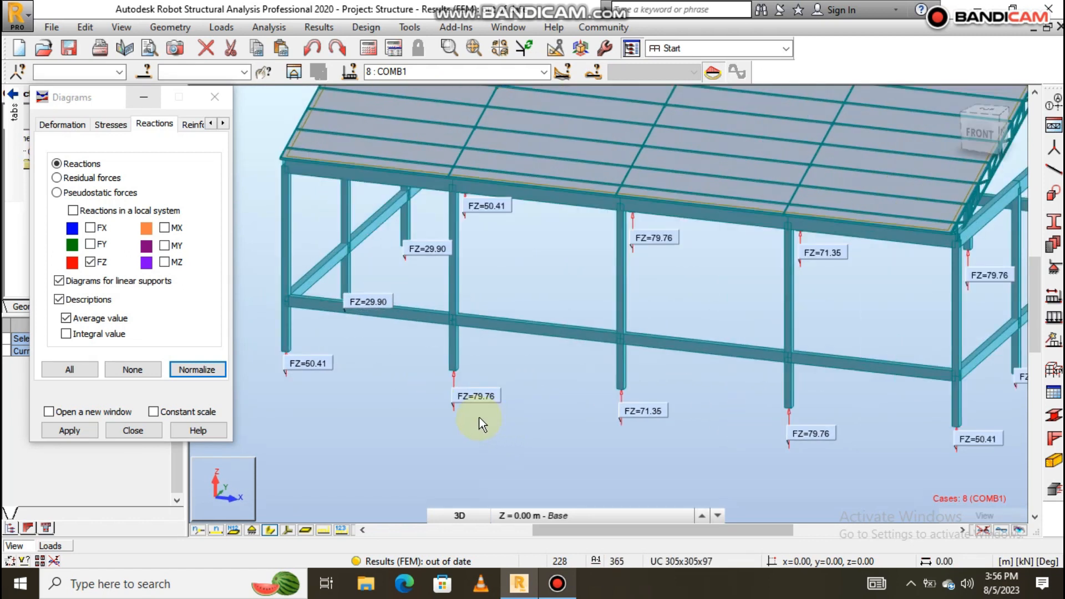
pyautogui.scroll(1, 407, 358)
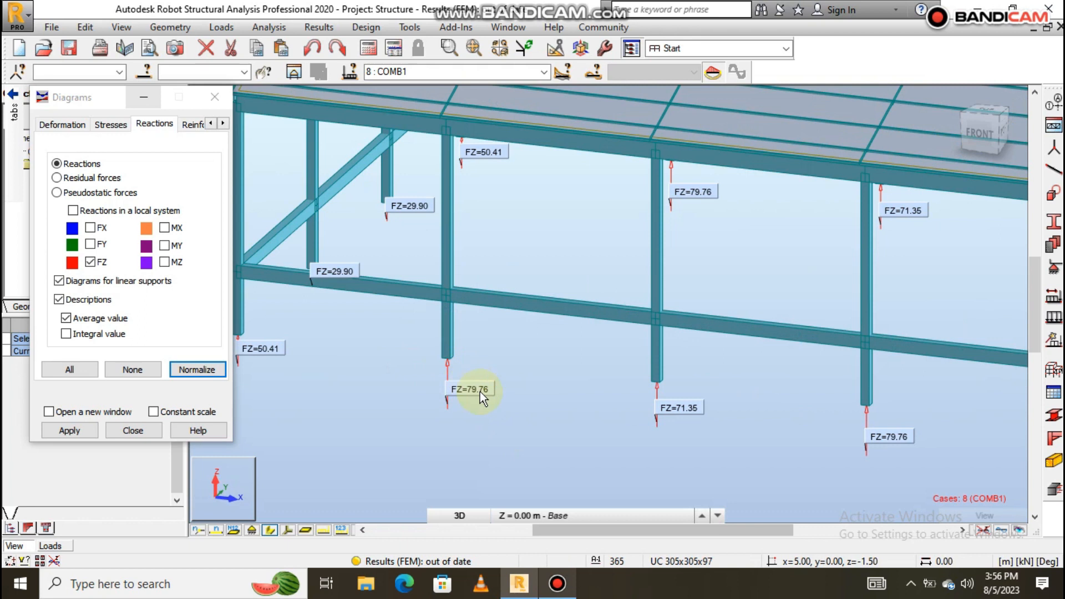
pyautogui.scroll(-3, 480, 392)
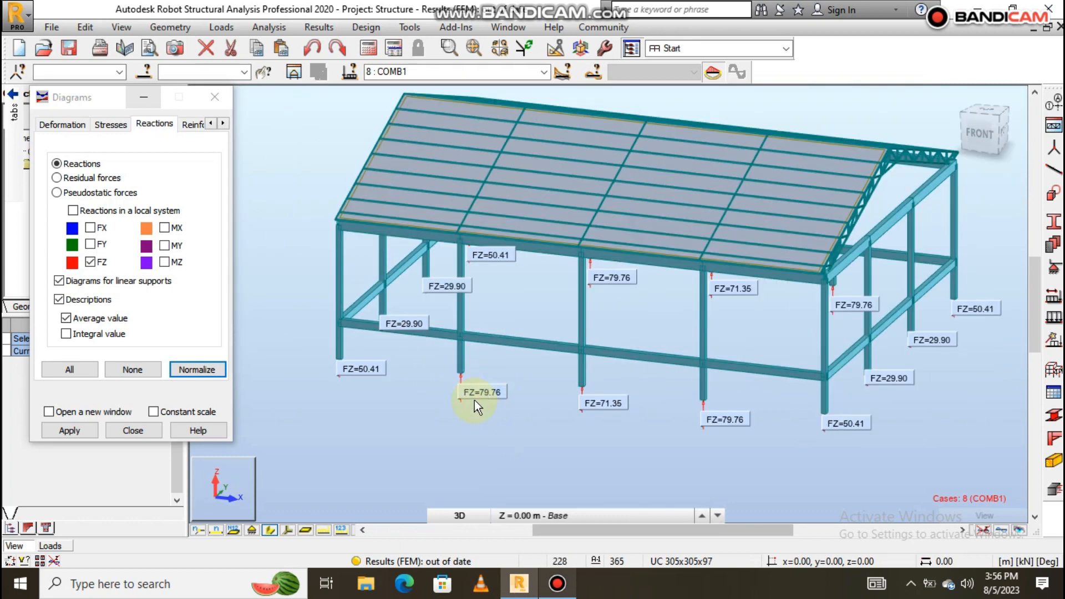
pyautogui.scroll(1, 480, 393)
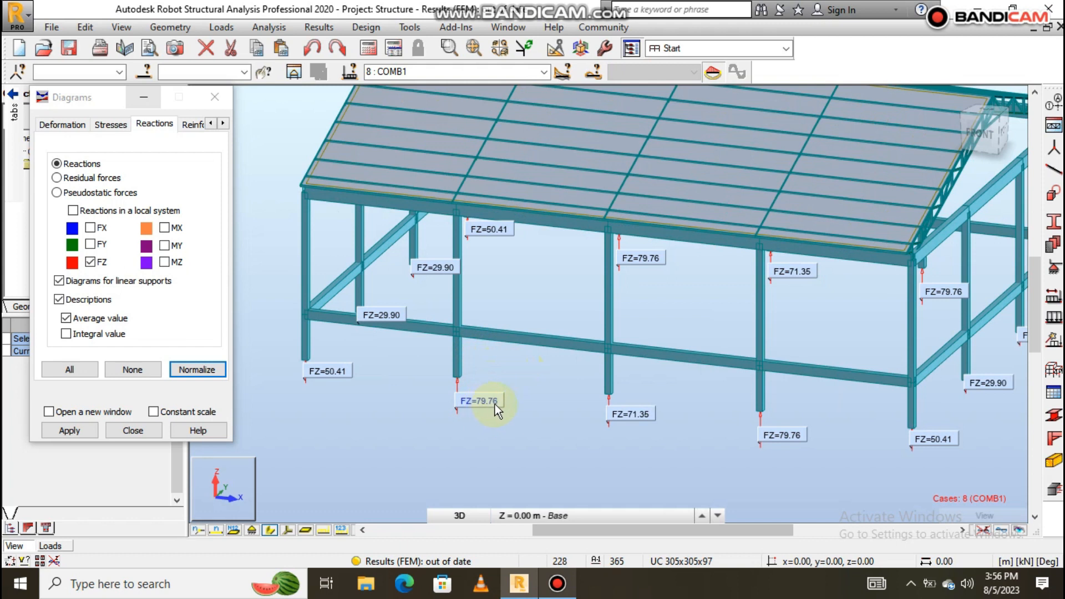
pyautogui.scroll(-2, 522, 367)
pyautogui.scroll(2, 489, 371)
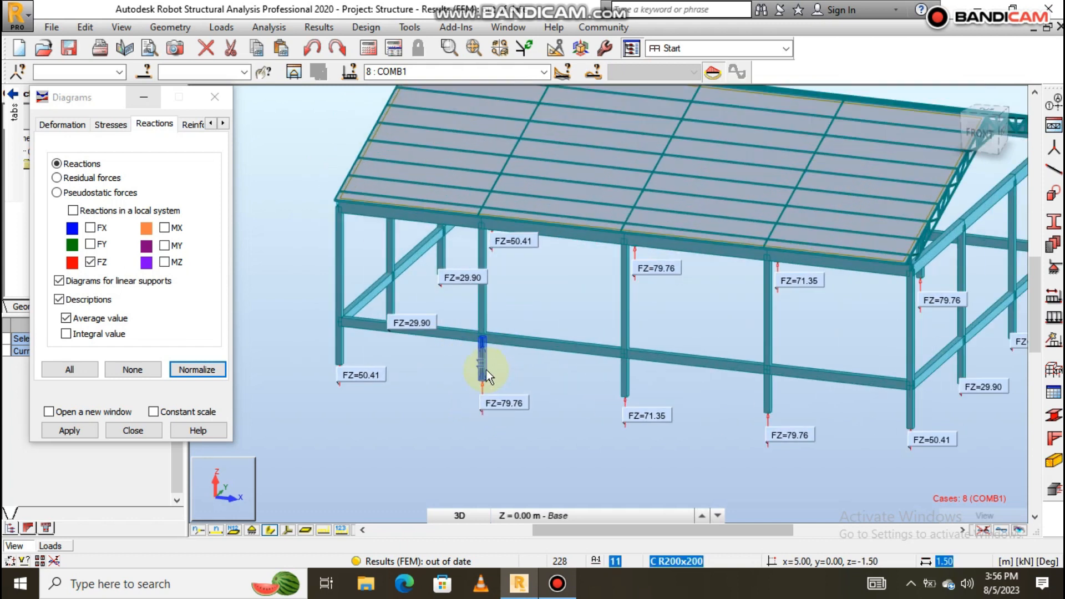
pyautogui.scroll(-3, 483, 357)
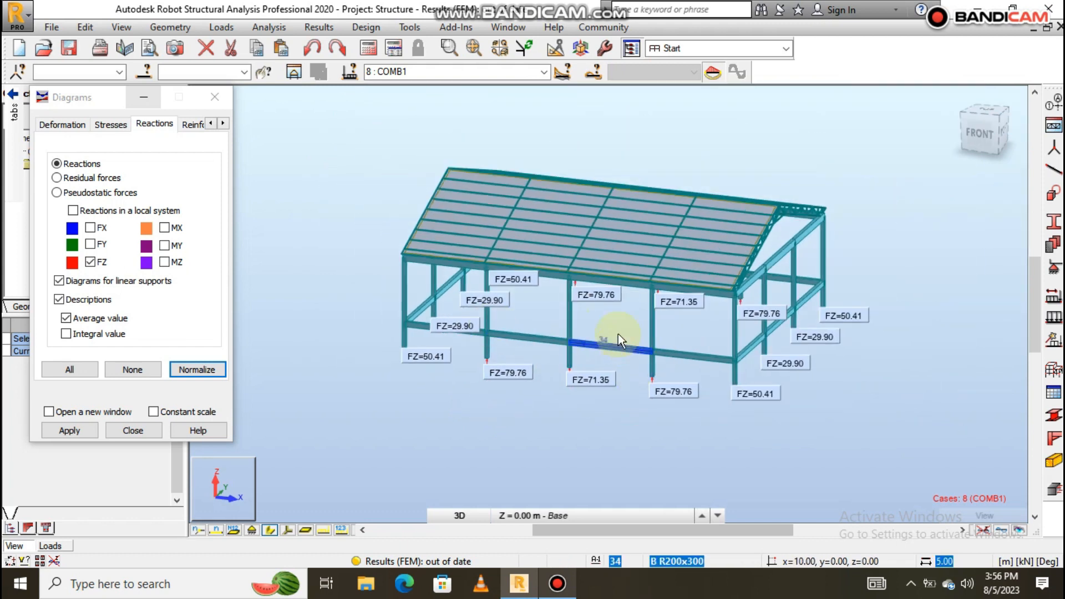
pyautogui.scroll(1, 536, 319)
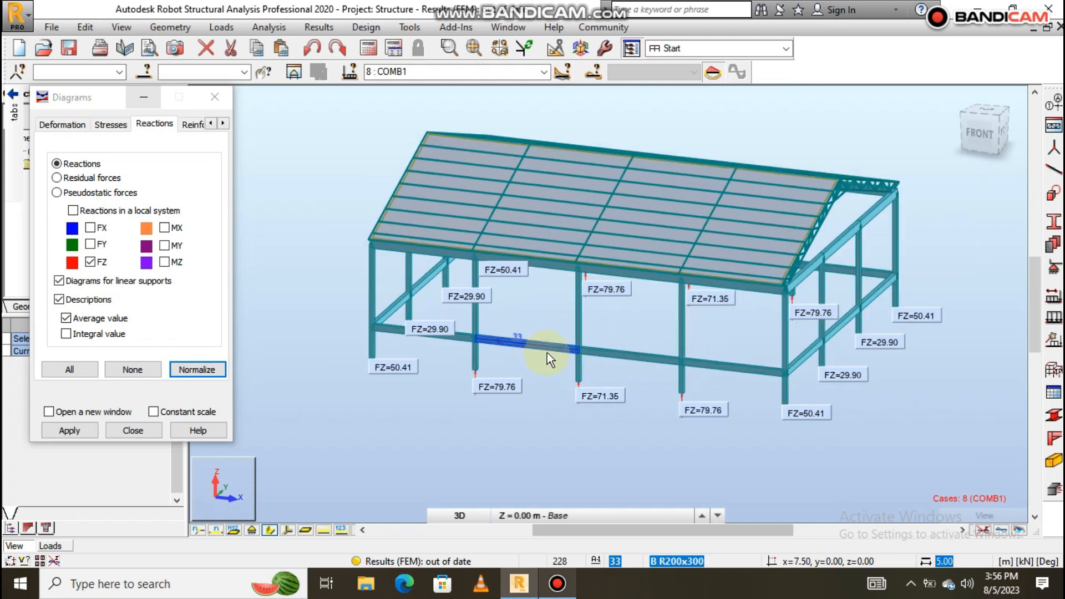
pyautogui.scroll(1, 482, 274)
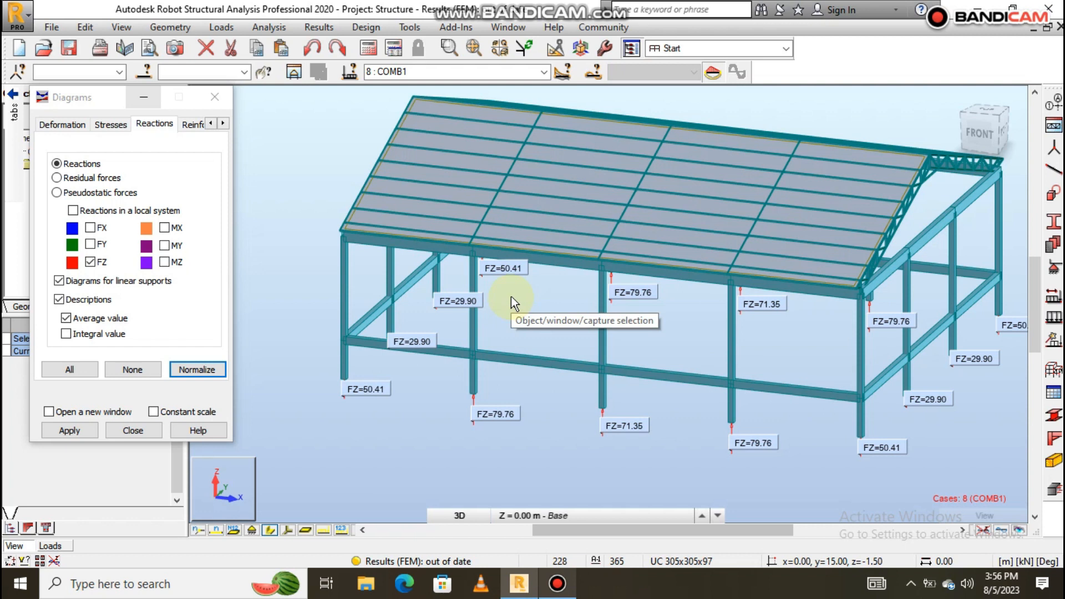
pyautogui.scroll(-1, 501, 378)
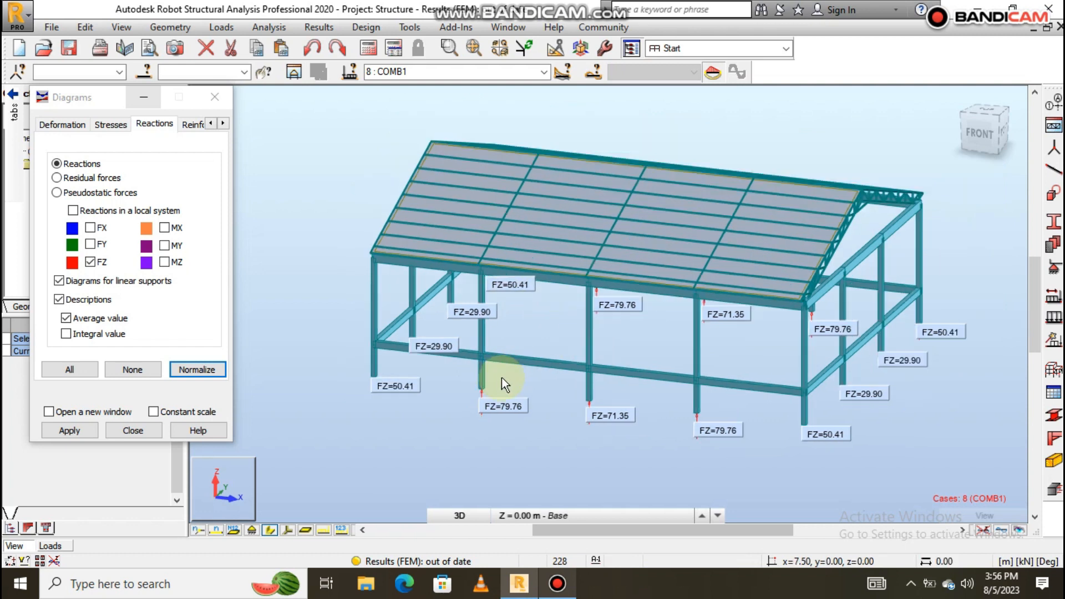
pyautogui.scroll(3, 481, 381)
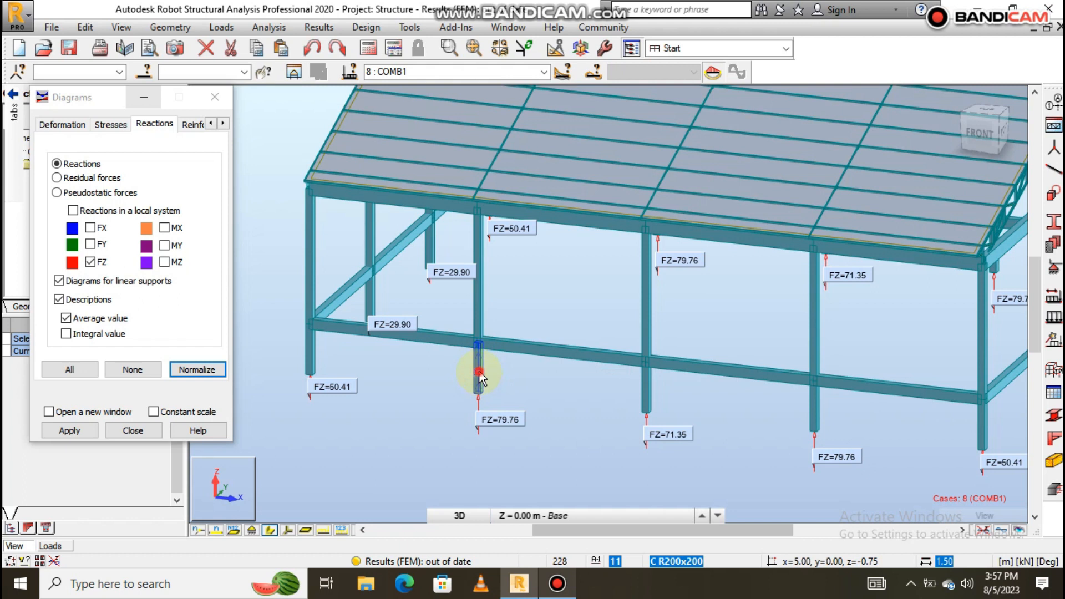
pyautogui.click(481, 377)
pyautogui.keyDown('ctrl'); pyautogui.click(479, 295); pyautogui.keyUp('ctrl')
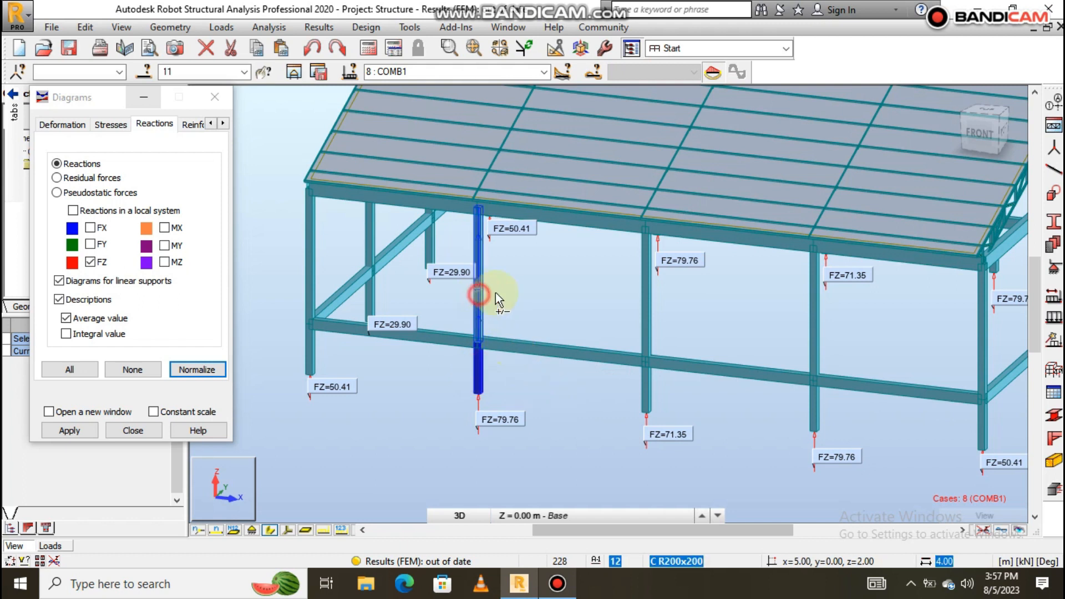
pyautogui.scroll(-1, 559, 344)
pyautogui.scroll(-3, 537, 358)
pyautogui.scroll(3, 570, 305)
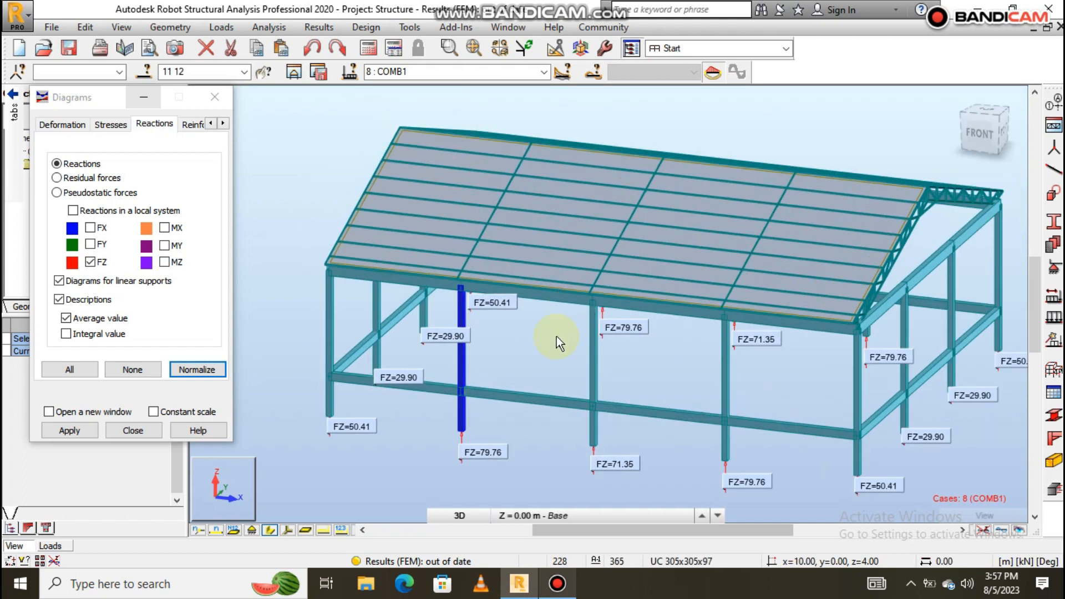
pyautogui.scroll(5, 464, 401)
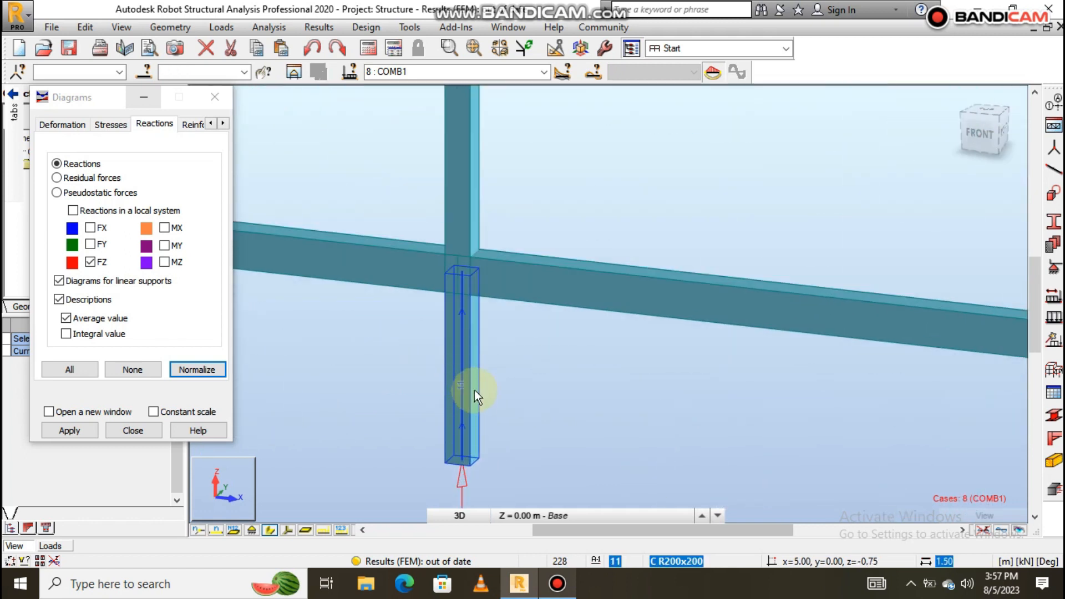
pyautogui.scroll(-6, 529, 368)
pyautogui.scroll(3, 527, 344)
pyautogui.scroll(-3, 532, 354)
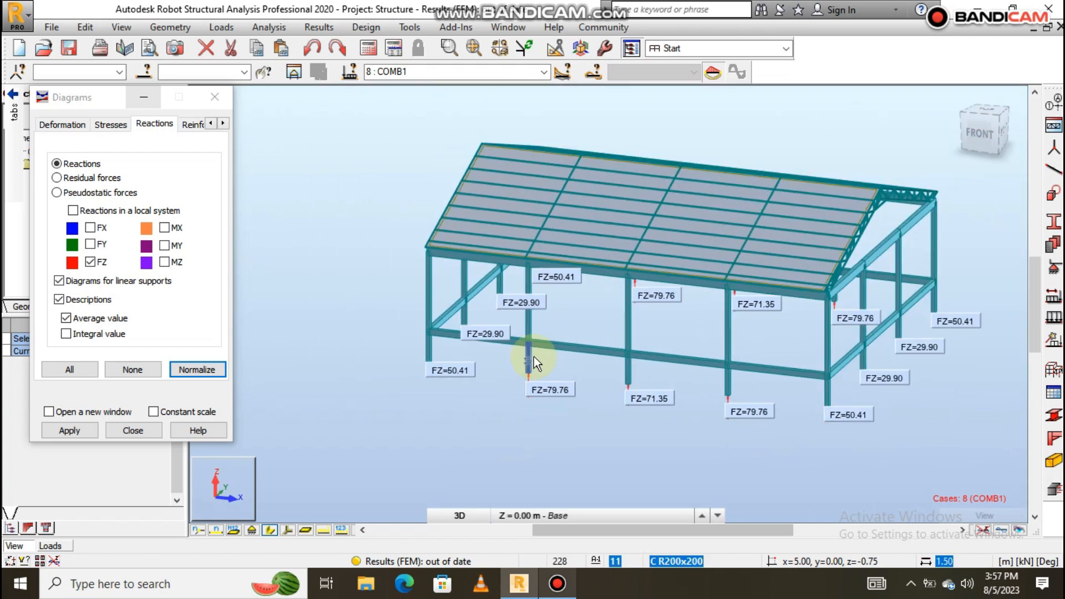
pyautogui.scroll(3, 534, 356)
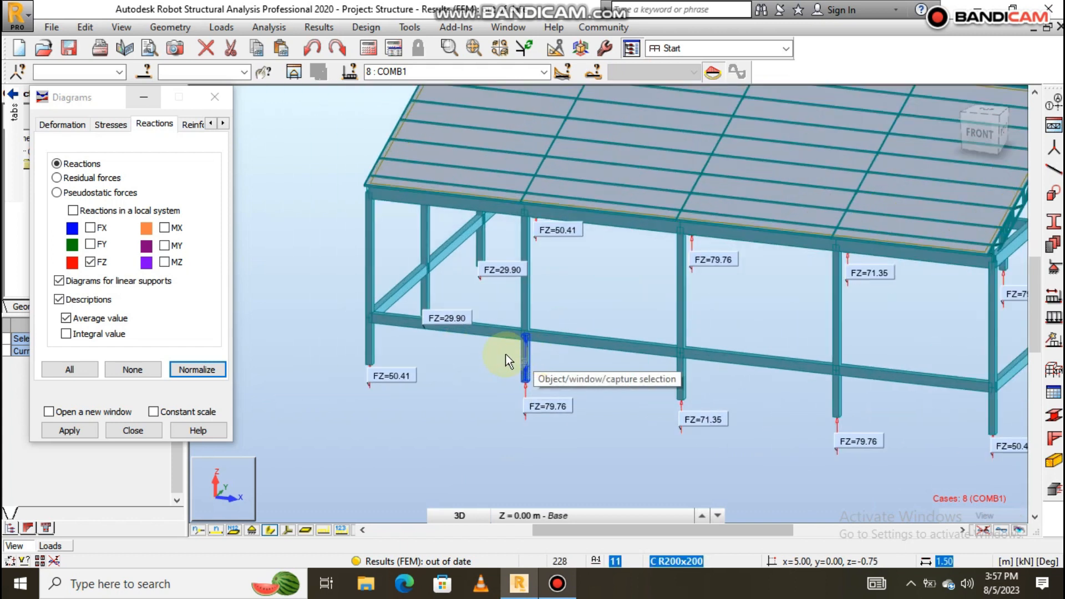
pyautogui.scroll(-3, 518, 356)
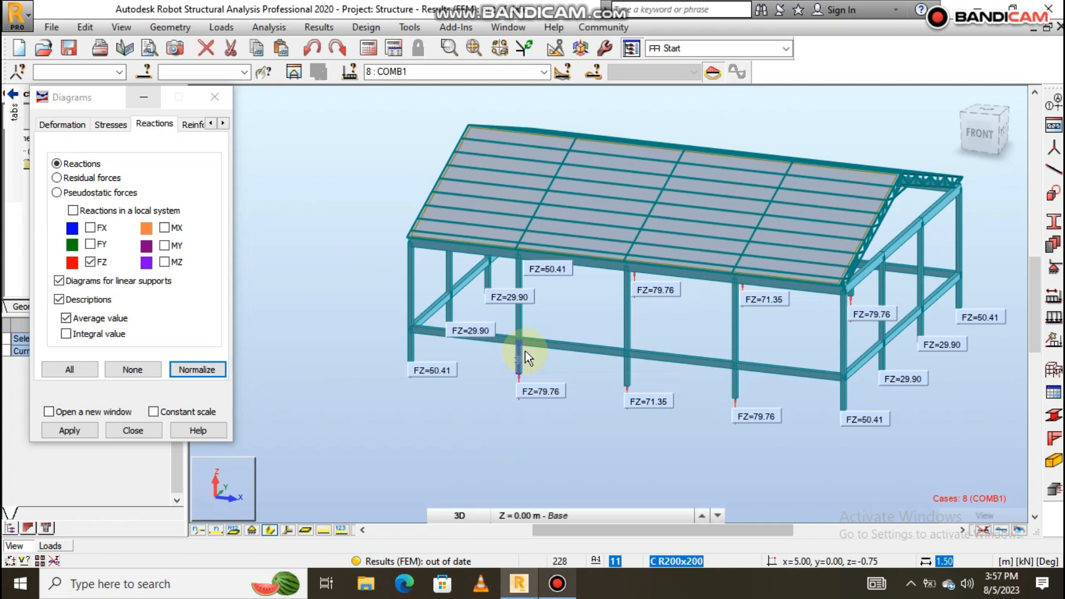
pyautogui.scroll(3, 524, 355)
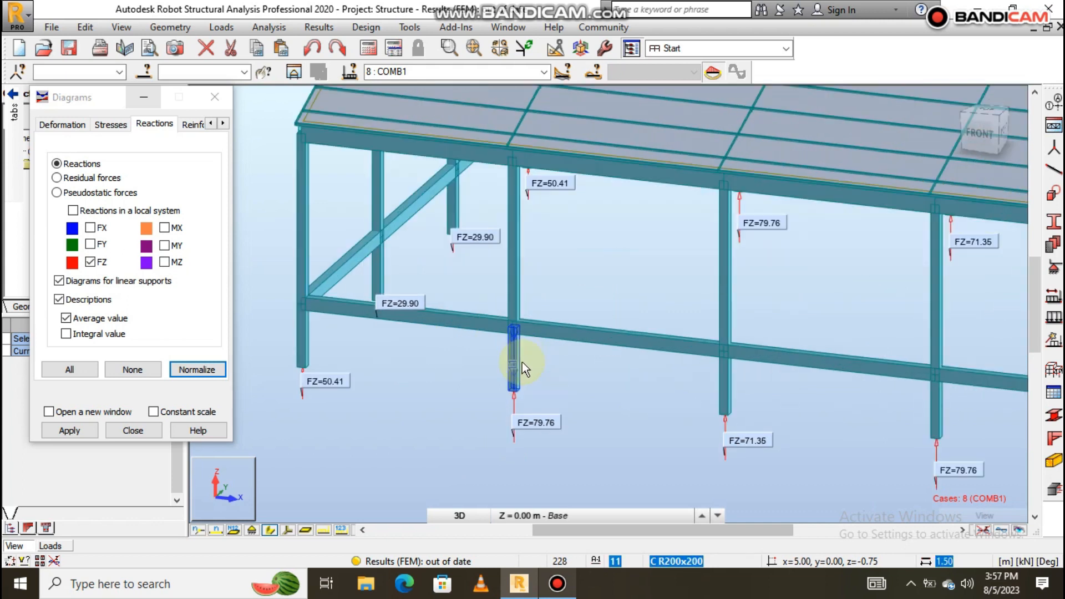
pyautogui.scroll(-1, 505, 382)
pyautogui.scroll(2, 511, 371)
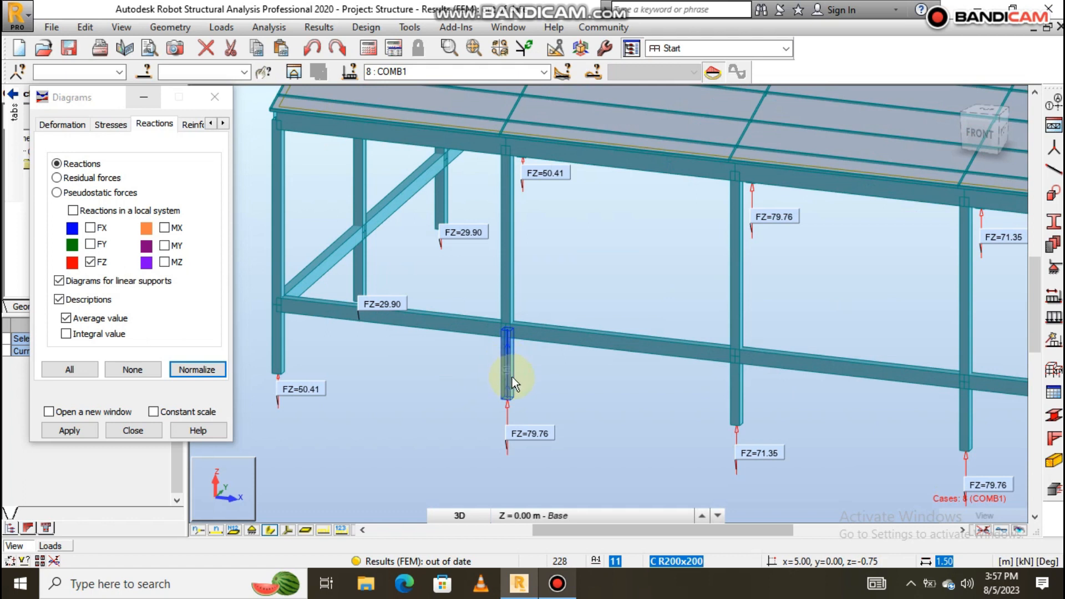
pyautogui.scroll(-5, 512, 377)
pyautogui.scroll(1, 522, 371)
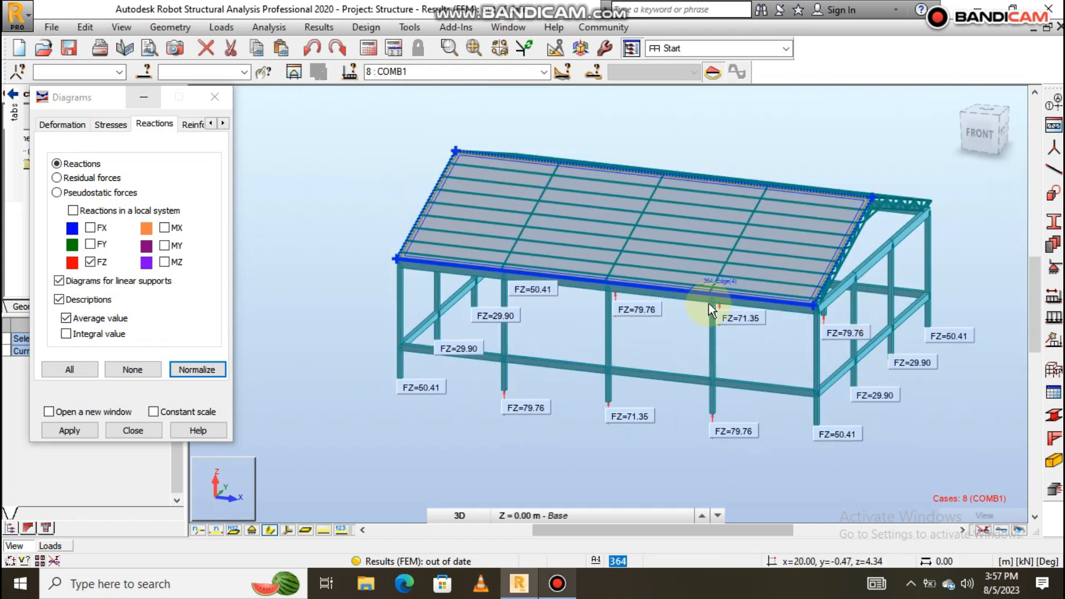
pyautogui.scroll(1, 535, 358)
pyautogui.scroll(-2, 537, 350)
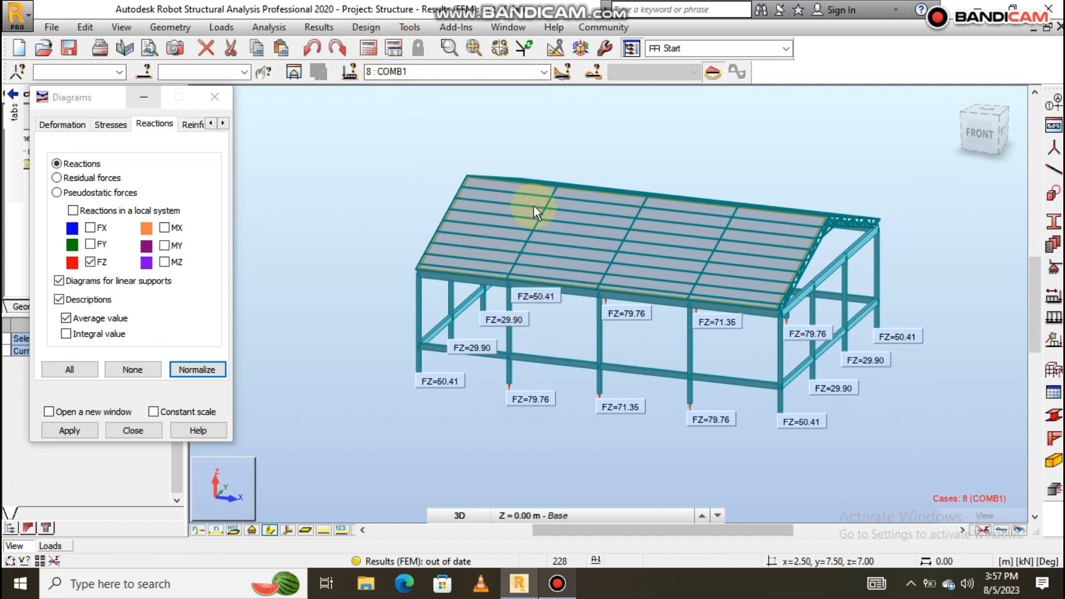
pyautogui.scroll(1, 657, 299)
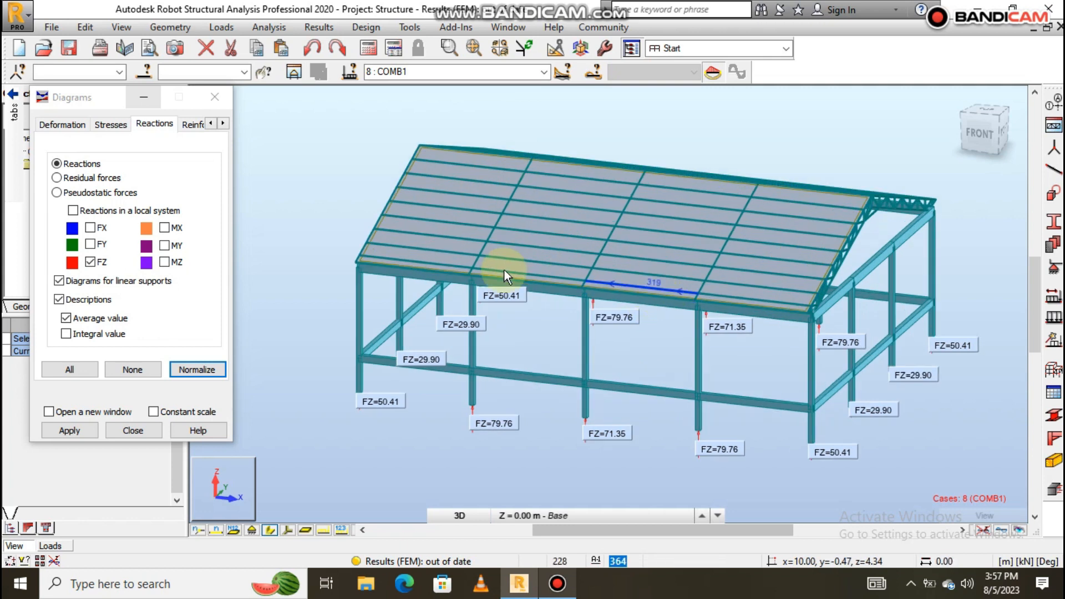
pyautogui.scroll(-1, 502, 271)
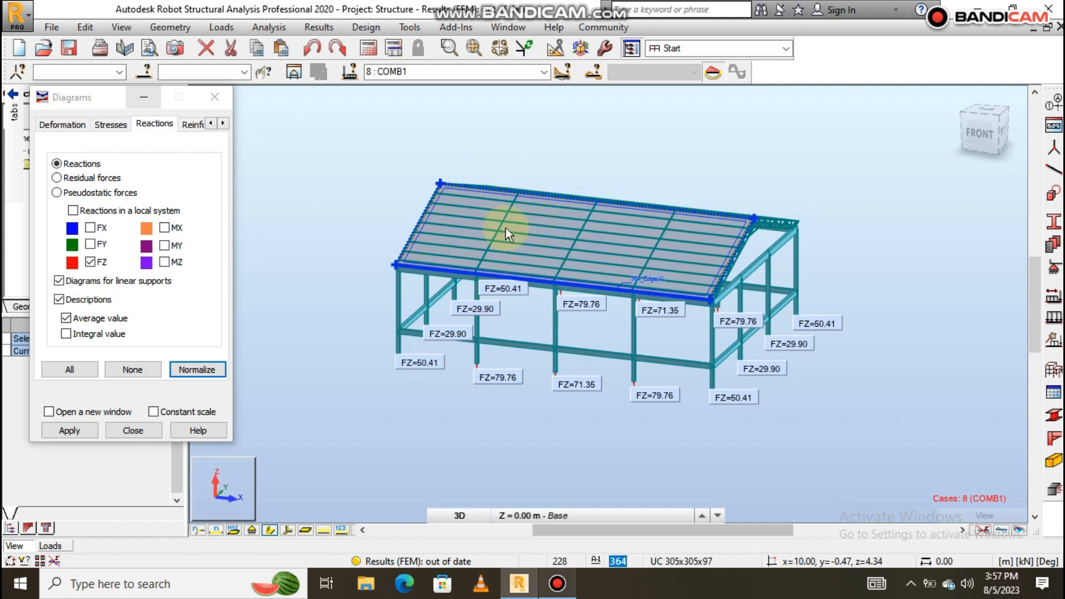
# Start RC required-reinforcement design with ULS cases set to COMB1–COMB5 (8to12).
pyautogui.click(365, 29)
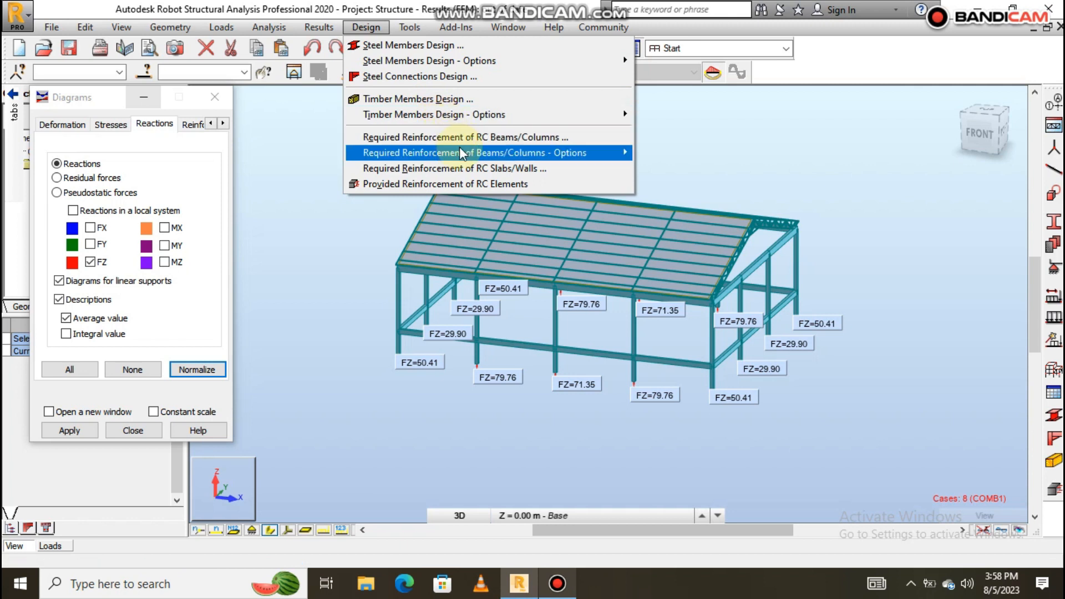
pyautogui.moveTo(461, 150)
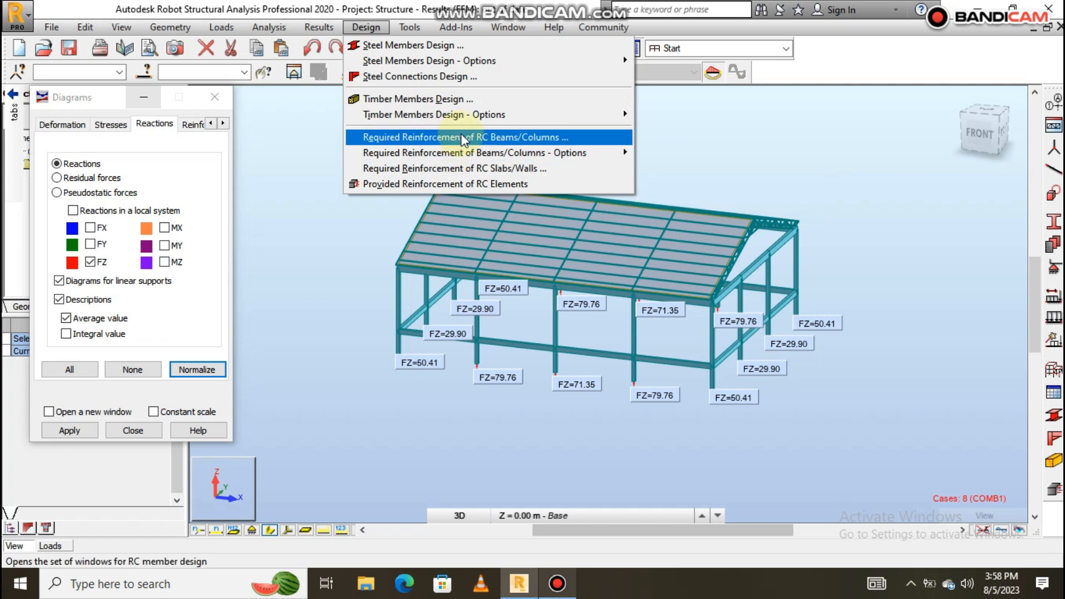
pyautogui.click(520, 136)
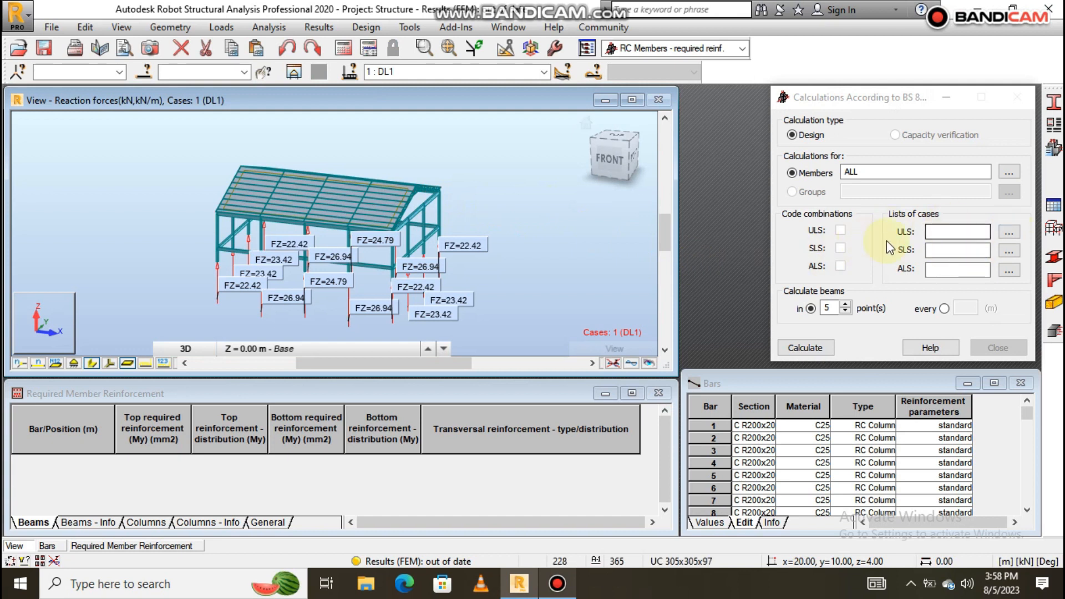
pyautogui.click(1009, 232)
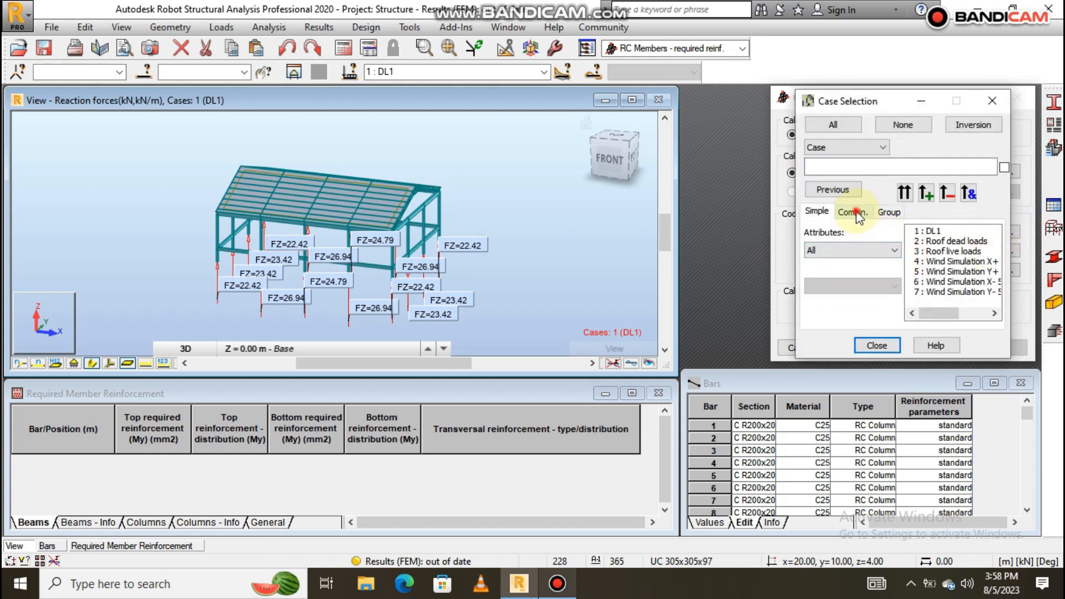
pyautogui.click(856, 213)
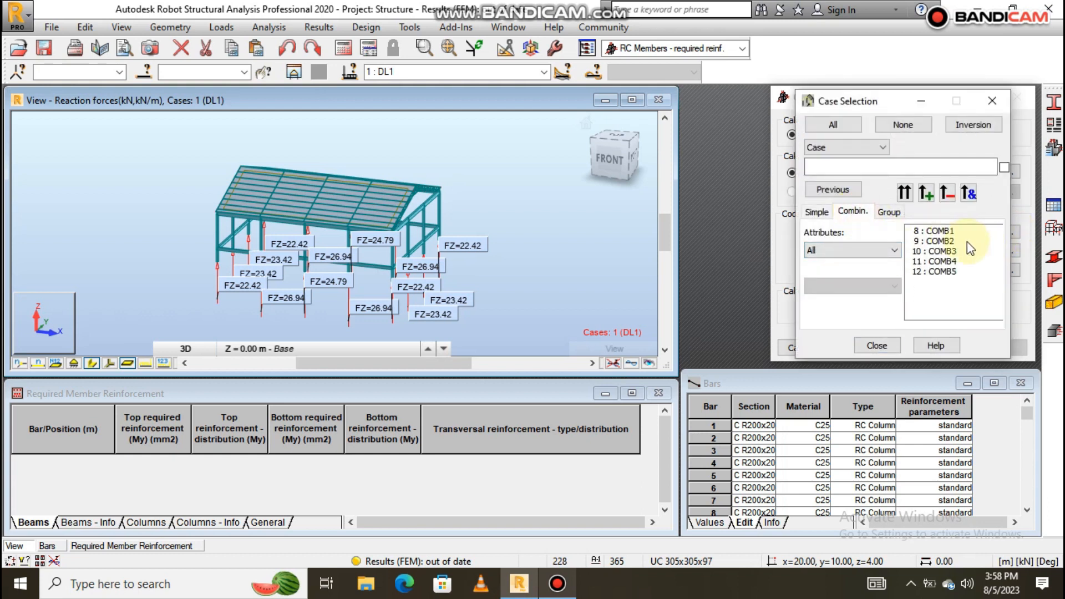
pyautogui.click(934, 232)
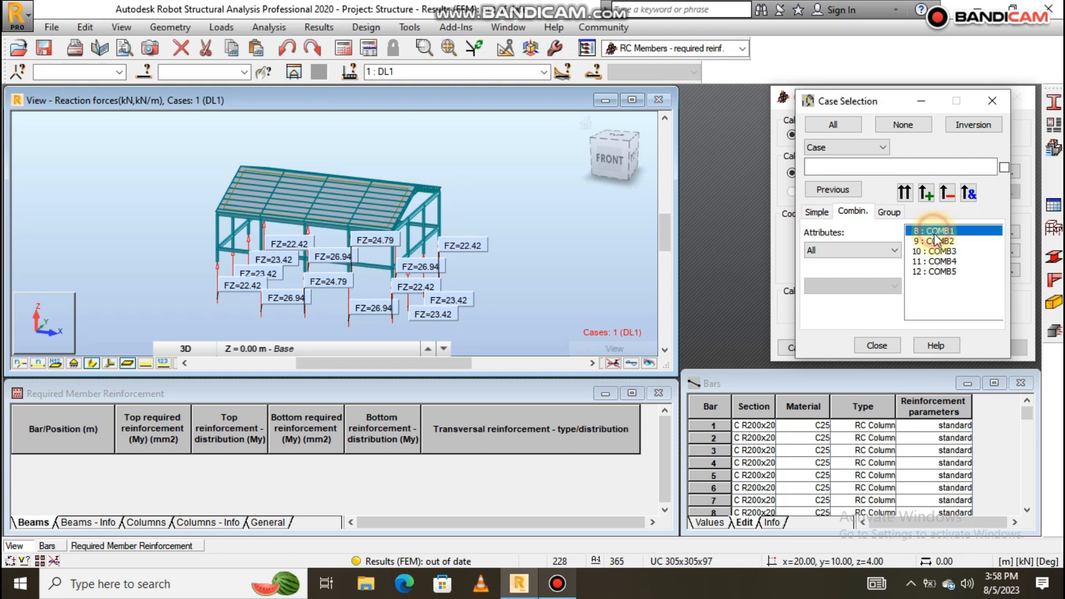
pyautogui.keyDown('ctrl'); pyautogui.click(936, 241); pyautogui.keyUp('ctrl')
pyautogui.keyDown('ctrl'); pyautogui.click(943, 251); pyautogui.keyUp('ctrl')
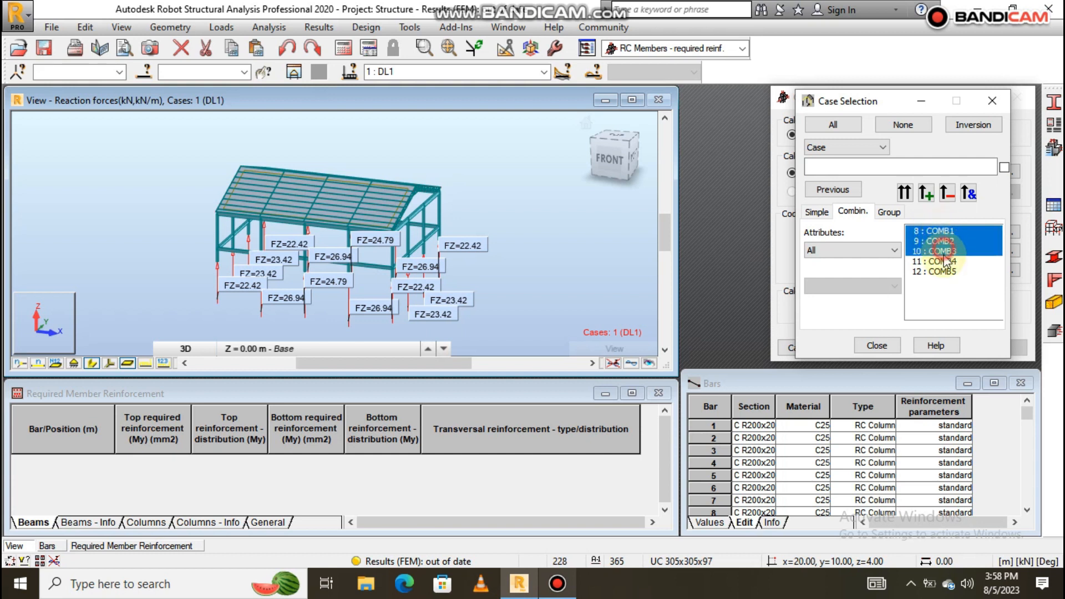
pyautogui.keyDown('ctrl'); pyautogui.click(943, 261); pyautogui.keyUp('ctrl')
pyautogui.keyDown('ctrl'); pyautogui.click(945, 271); pyautogui.keyUp('ctrl')
pyautogui.click(904, 193)
pyautogui.click(876, 346)
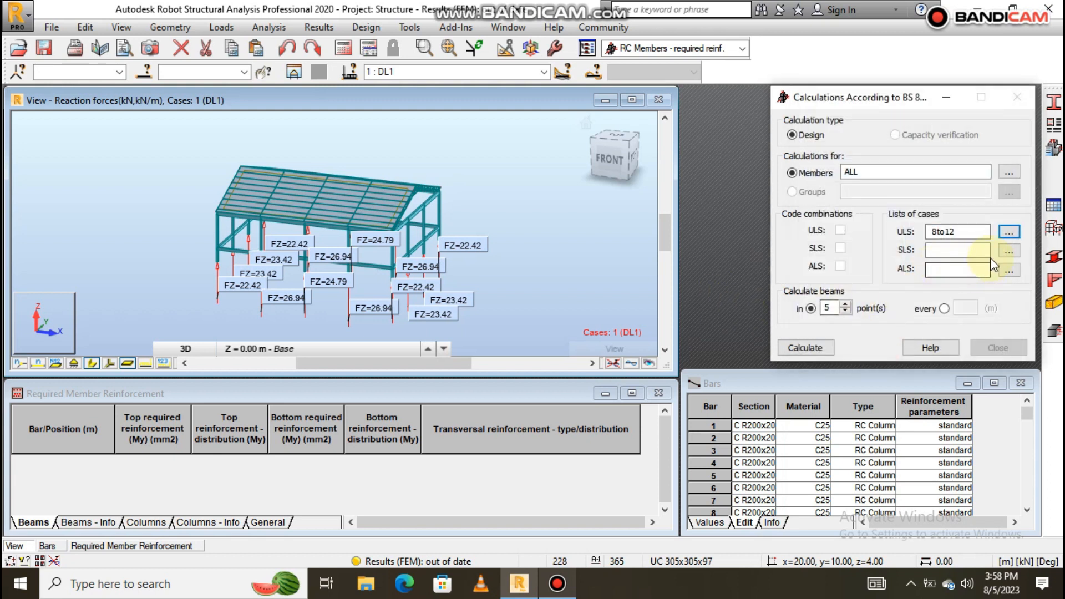
# Leave the SLS cases empty and launch the required reinforcement calculation.
pyautogui.click(1008, 250)
pyautogui.click(852, 214)
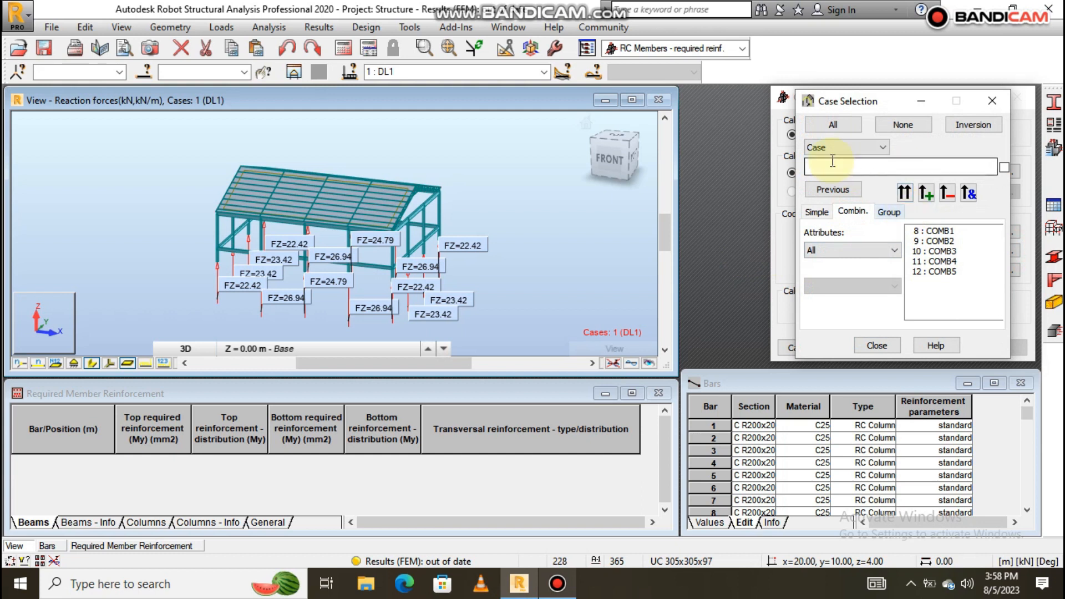
pyautogui.click(993, 101)
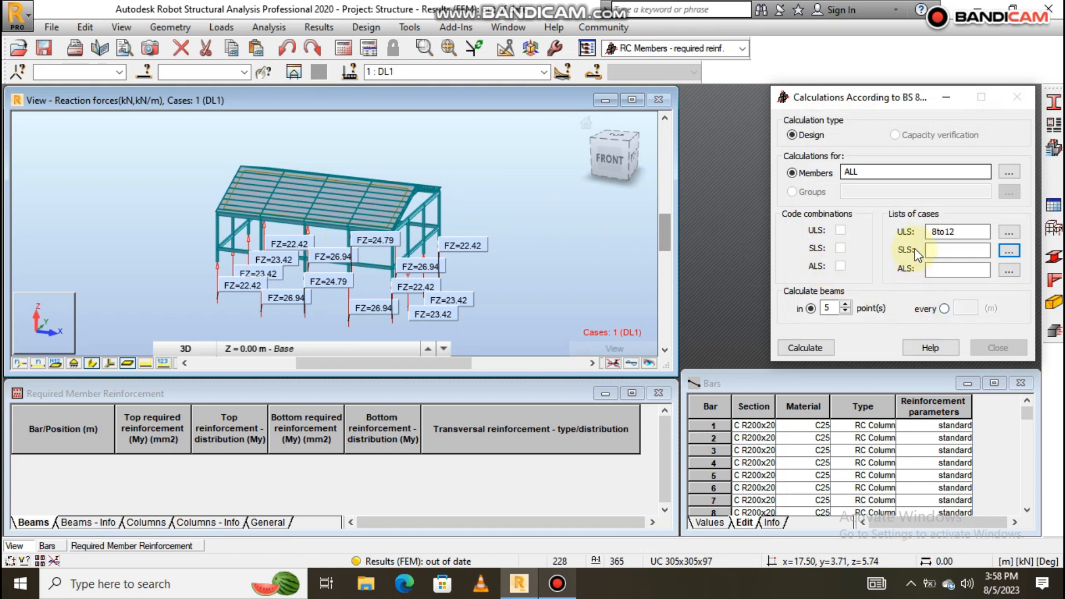
pyautogui.click(804, 347)
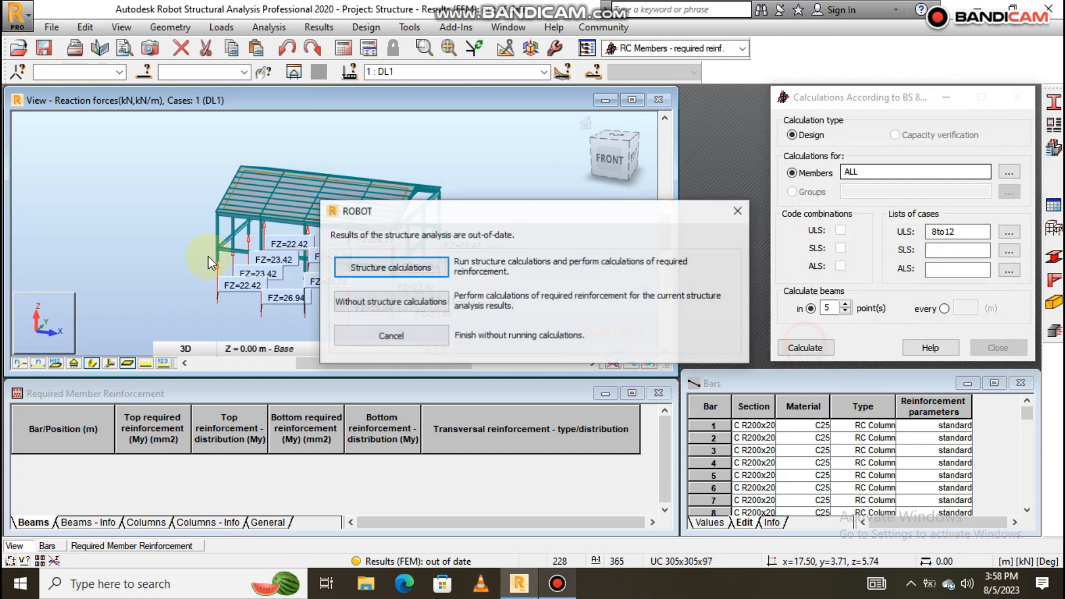
# Rerun structure calculations and recalculate required reinforcement, dismissing both RC Member Calculations reports.
pyautogui.click(392, 268)
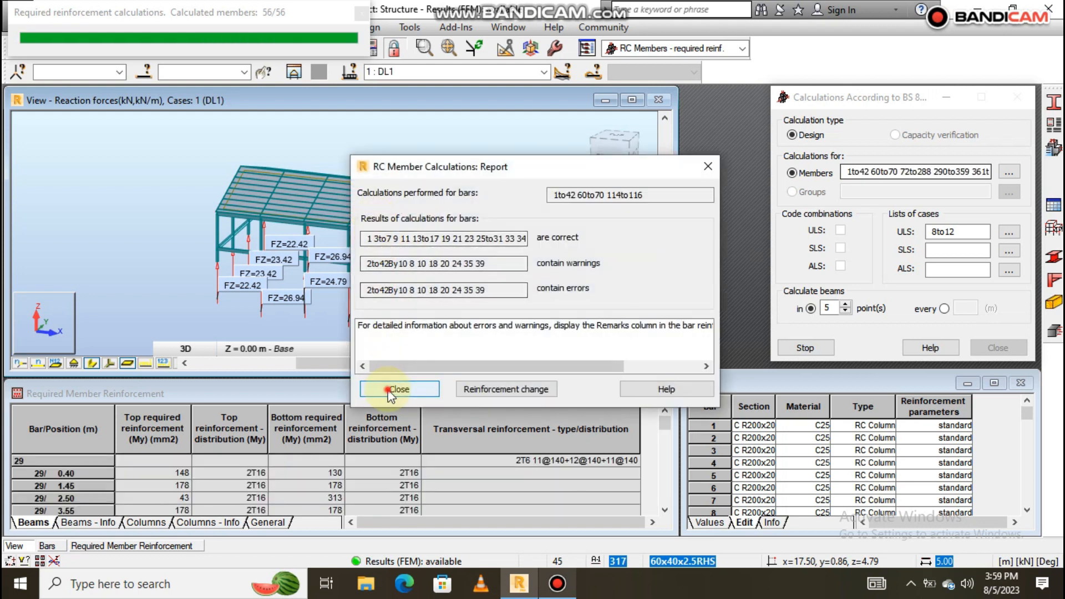
pyautogui.click(391, 389)
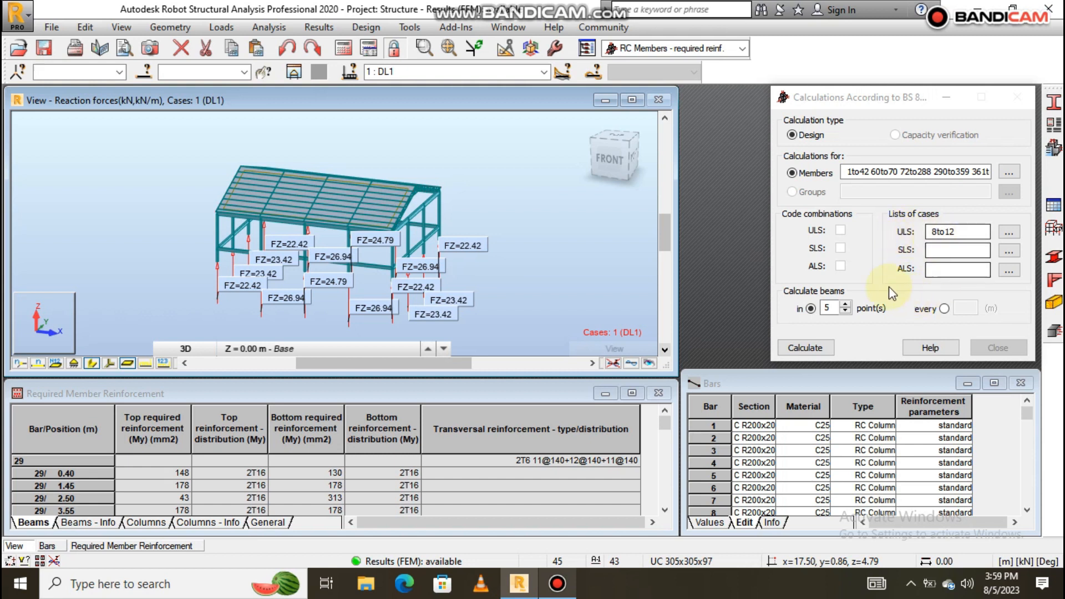
pyautogui.click(807, 347)
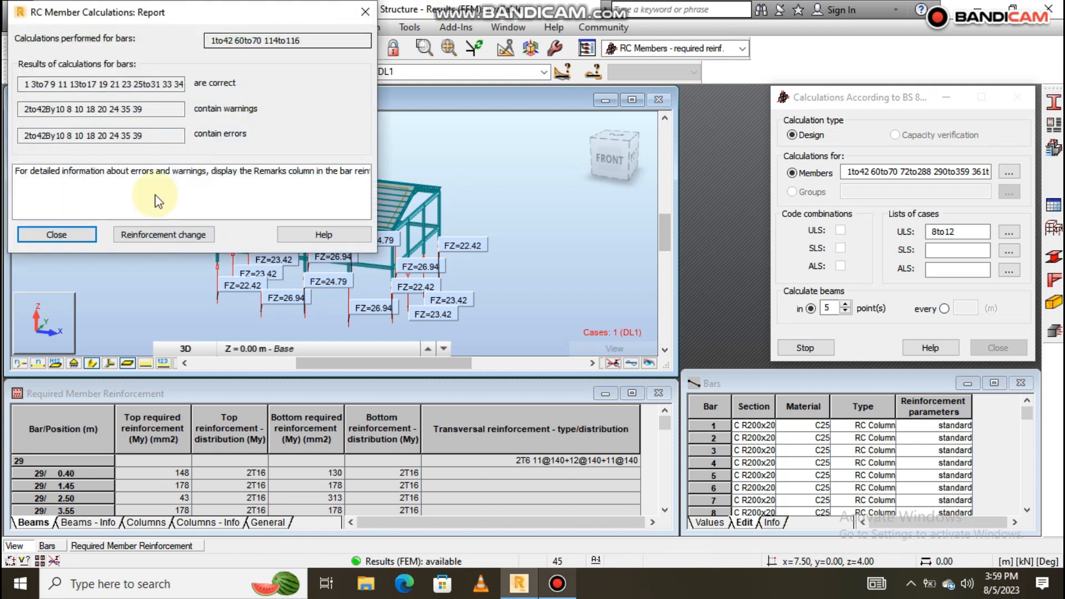
pyautogui.click(65, 234)
pyautogui.click(742, 48)
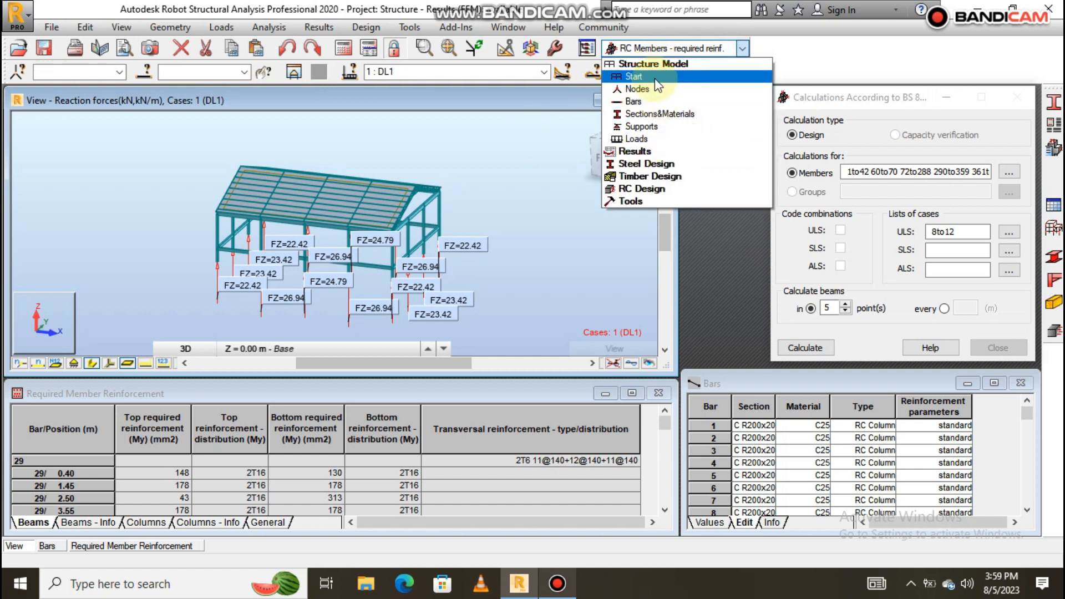
# Switch to the Start layout and normalize the COMB1 reaction diagram.
pyautogui.click(638, 76)
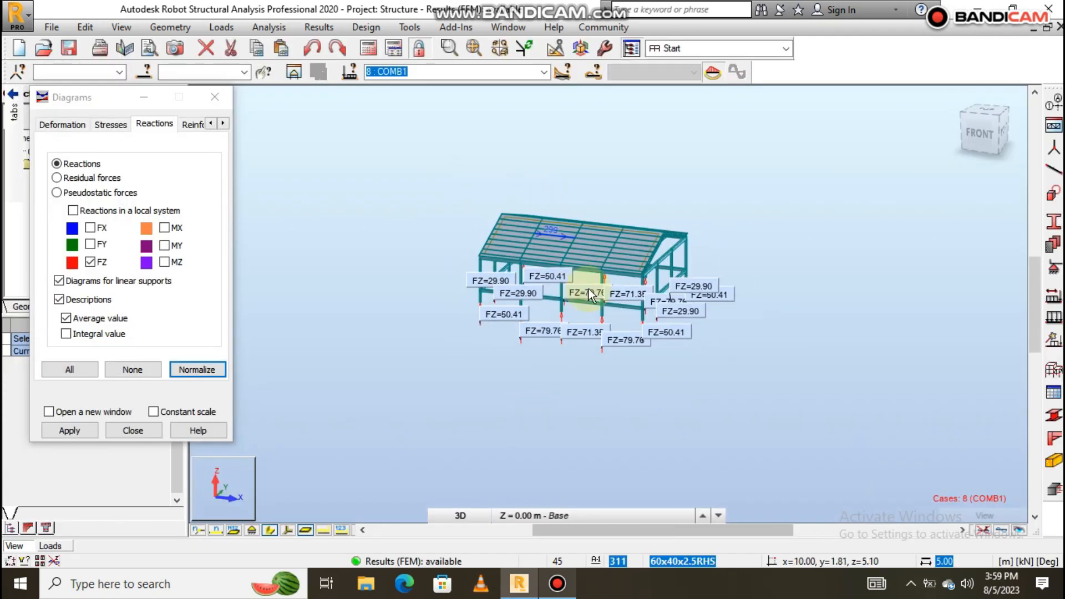
pyautogui.scroll(4, 588, 286)
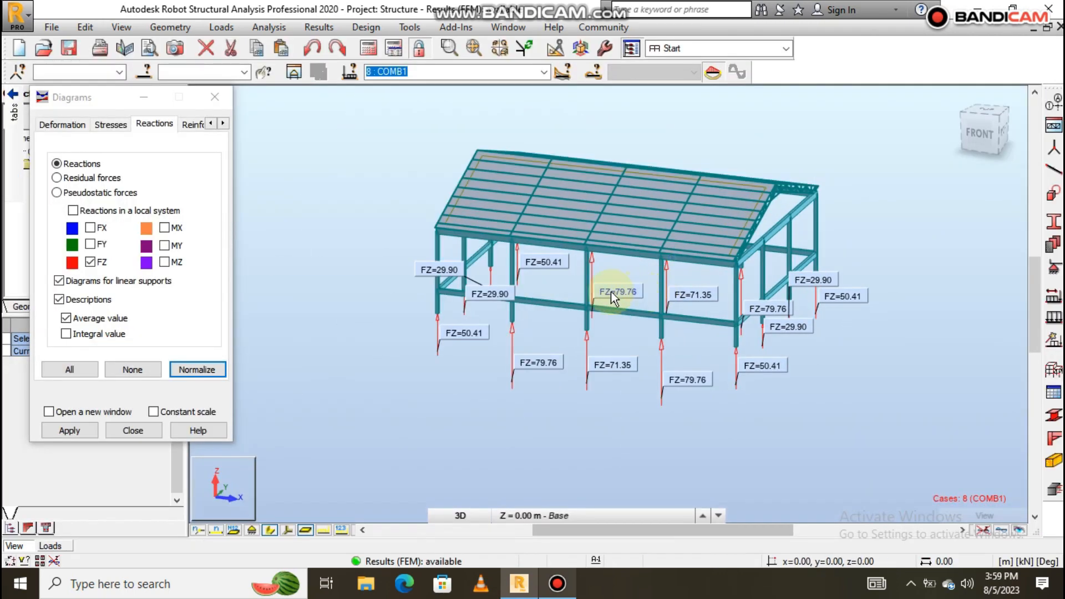
pyautogui.scroll(2, 387, 339)
pyautogui.click(197, 369)
# Orbit to a top-down view and select the column made of bars 11 and 12.
pyautogui.scroll(-6, 584, 323)
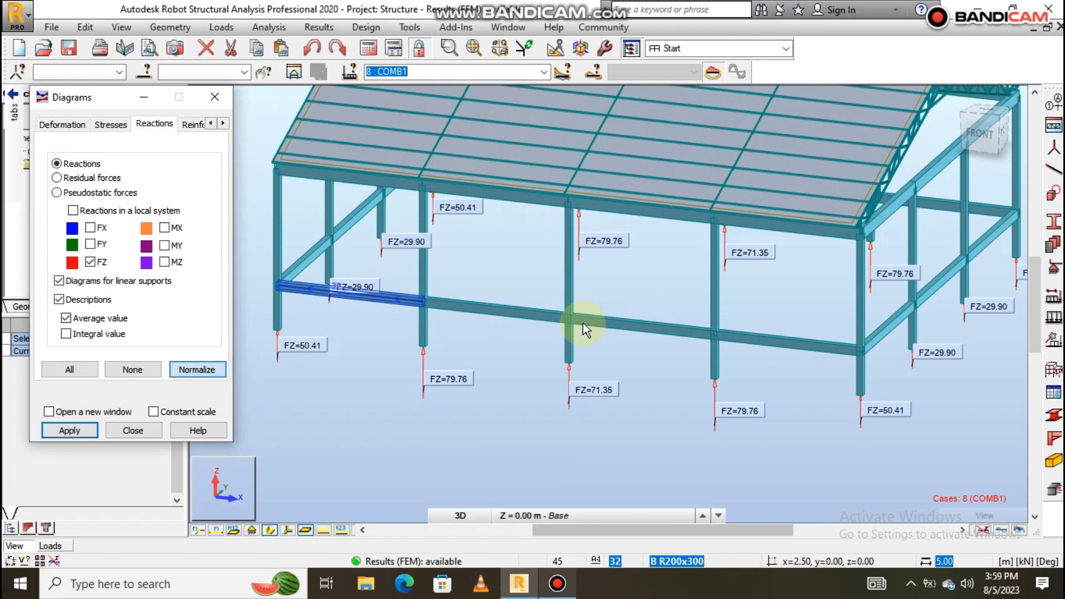
pyautogui.middleClick(532, 341)
pyautogui.moveTo(532, 341)
pyautogui.mouseDown(button='middle')
pyautogui.moveTo(554, 349)
pyautogui.moveTo(538, 340)
pyautogui.moveTo(524, 359)
pyautogui.mouseUp(button='middle')
pyautogui.scroll(3, 524, 359)
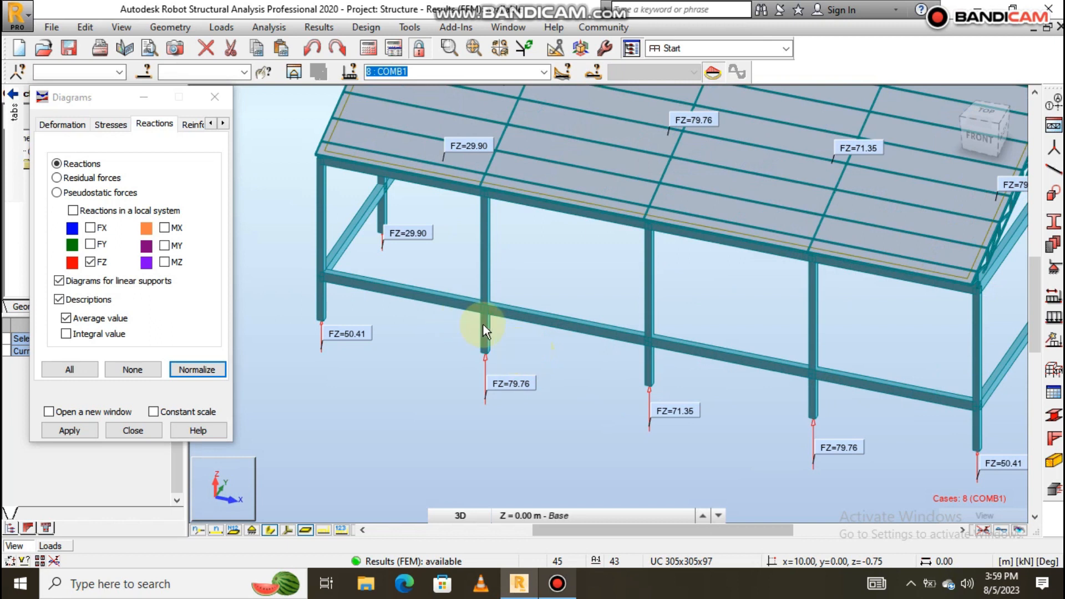
pyautogui.scroll(1, 488, 326)
pyautogui.scroll(3, 493, 327)
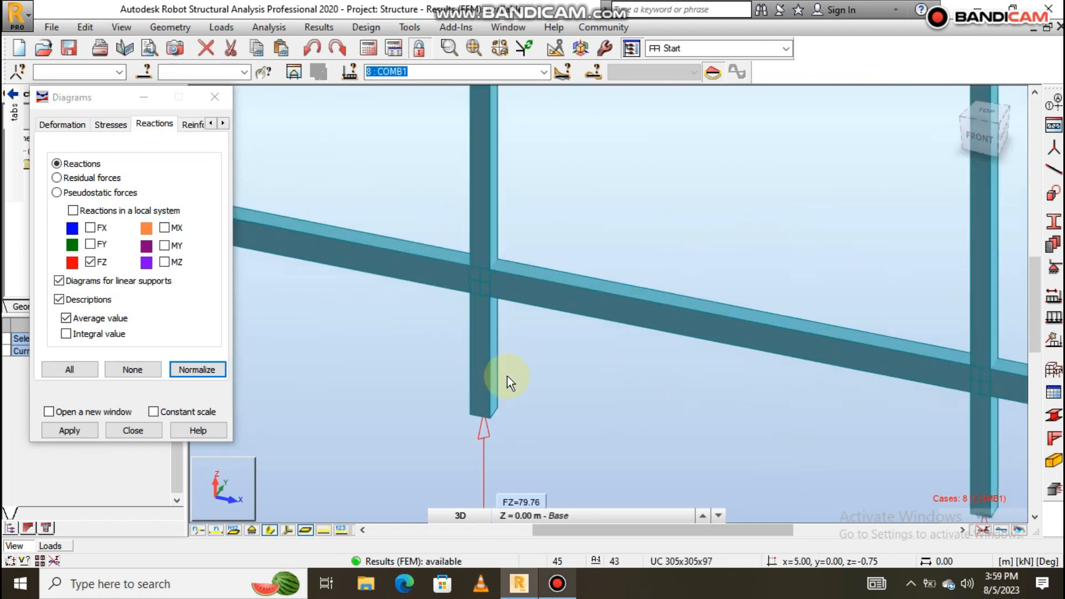
pyautogui.scroll(-1, 507, 376)
pyautogui.scroll(-4, 507, 376)
pyautogui.click(507, 340)
pyautogui.scroll(2, 507, 339)
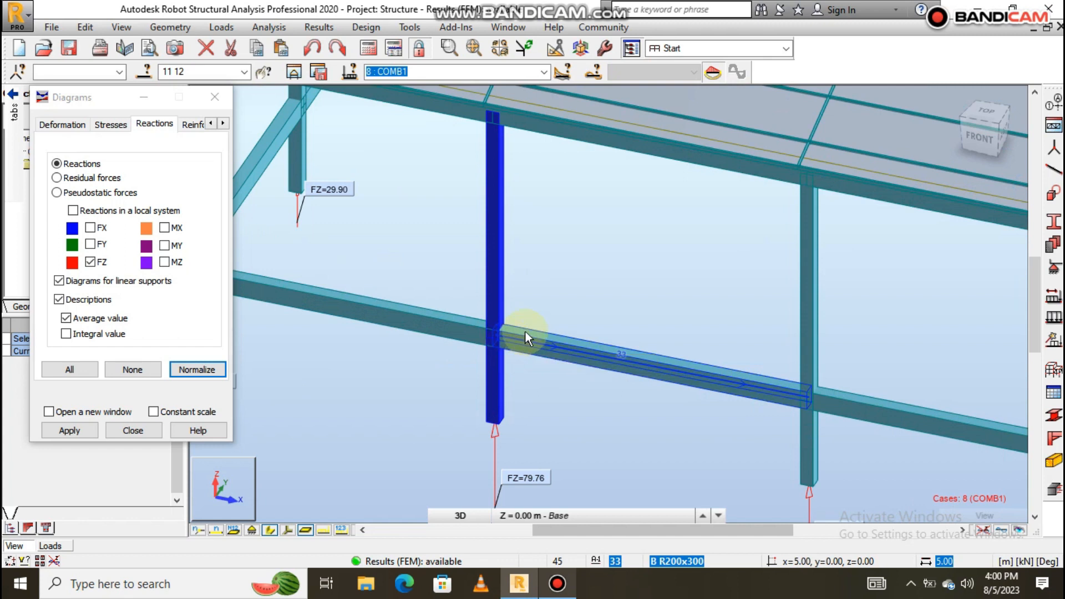
pyautogui.scroll(-4, 525, 330)
pyautogui.scroll(3, 518, 303)
pyautogui.click(531, 231)
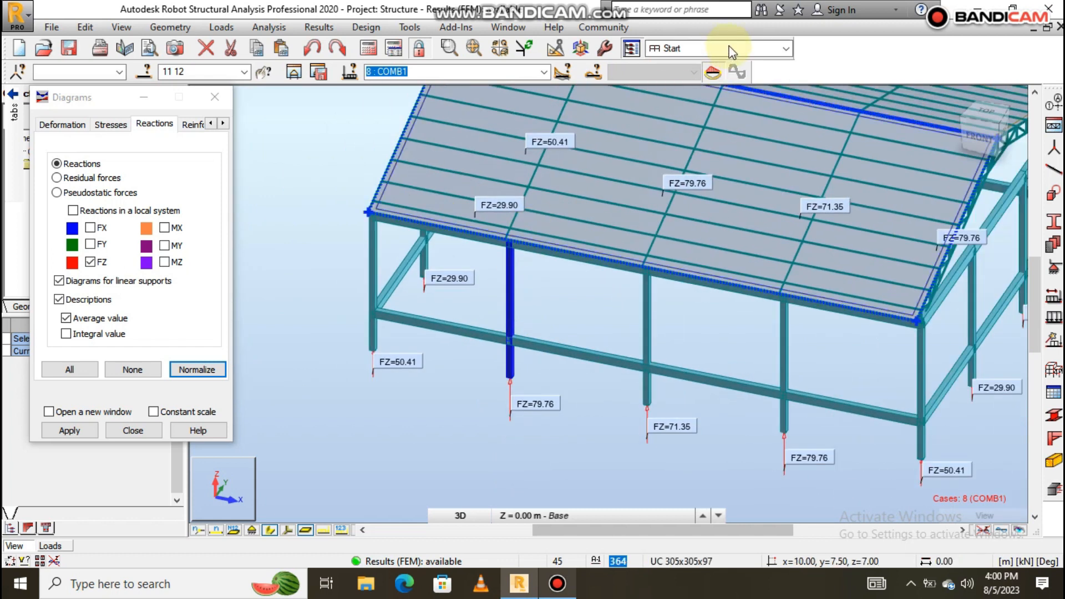
# Switch to the RC Members – required reinf. layout, recalculate, and close the report.
pyautogui.click(786, 49)
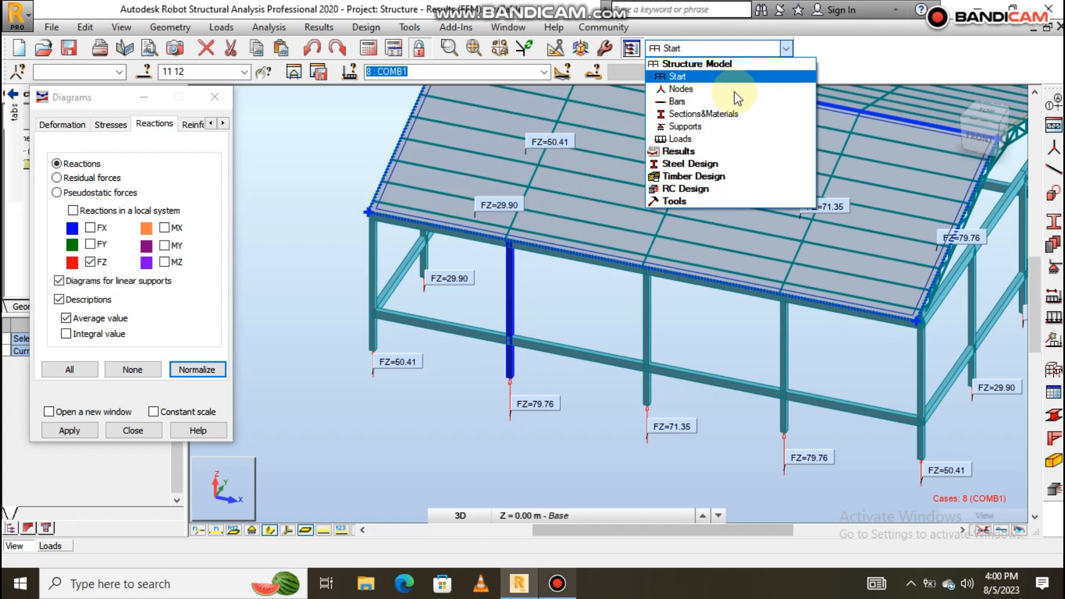
pyautogui.click(709, 189)
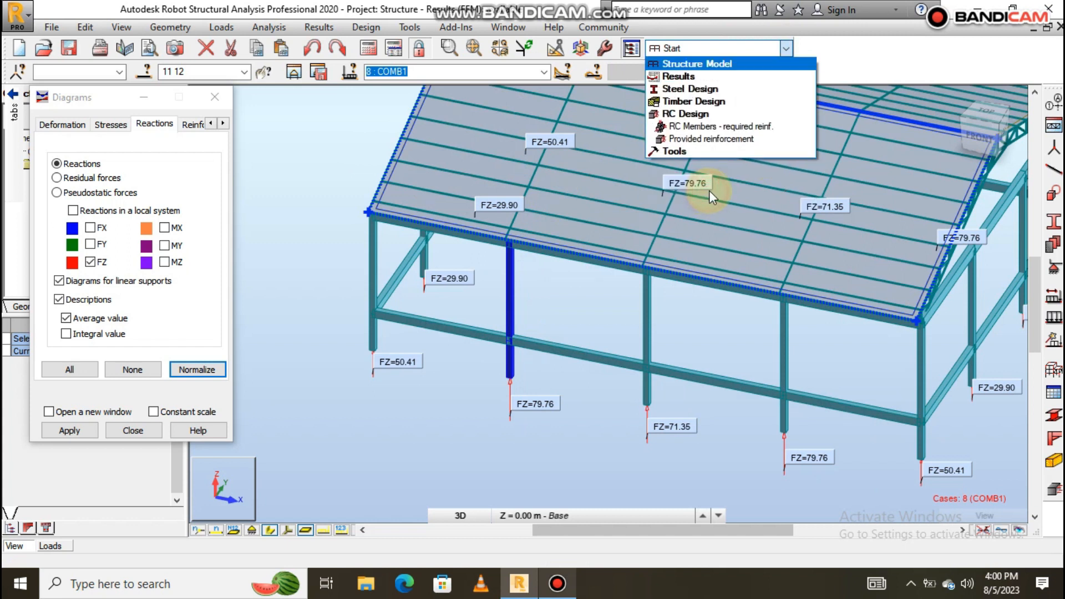
pyautogui.click(745, 127)
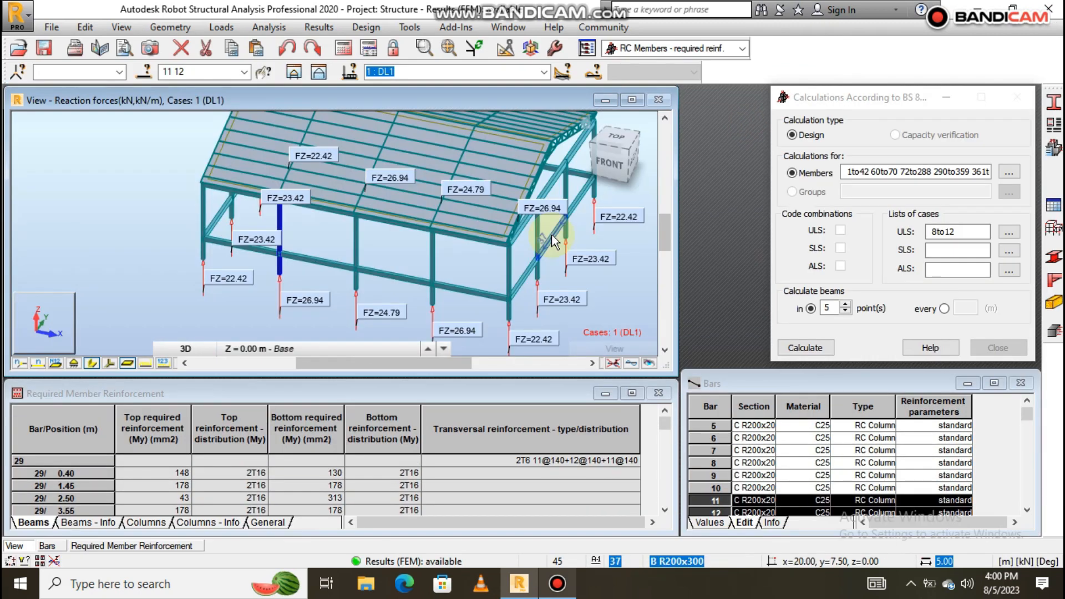
pyautogui.click(799, 347)
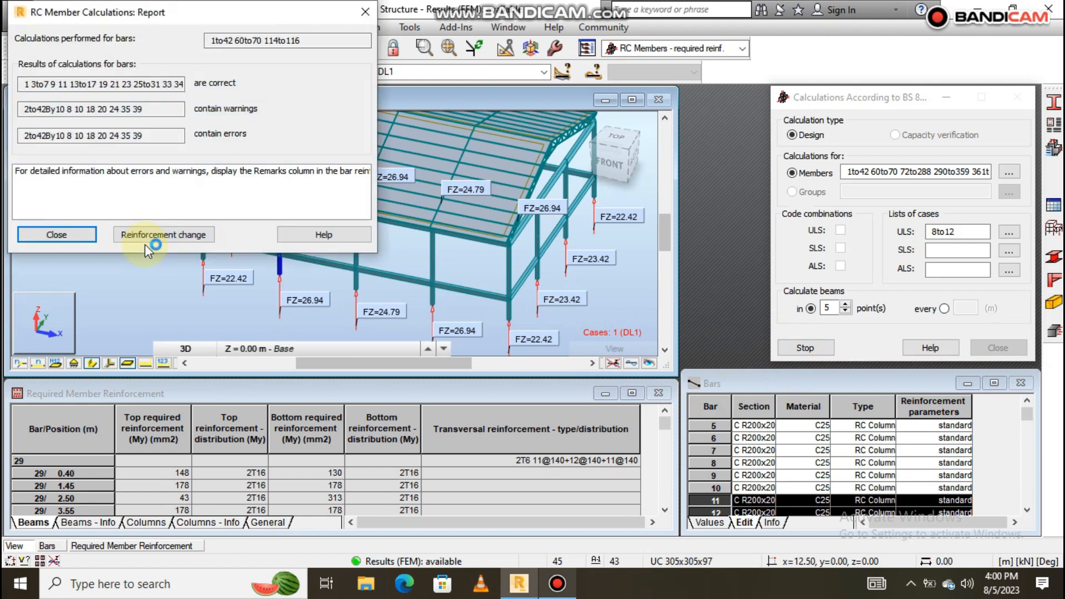
pyautogui.click(56, 235)
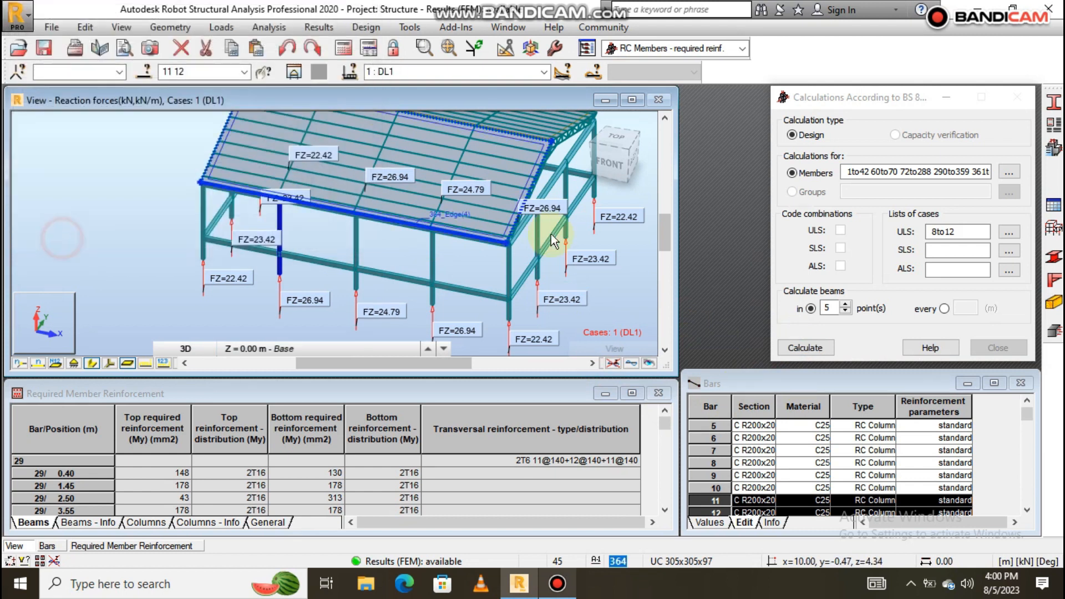
# Design provided reinforcement for Column Chain 11-12 with COMB1–COMB5, then show Column11's note.
pyautogui.click(1053, 336)
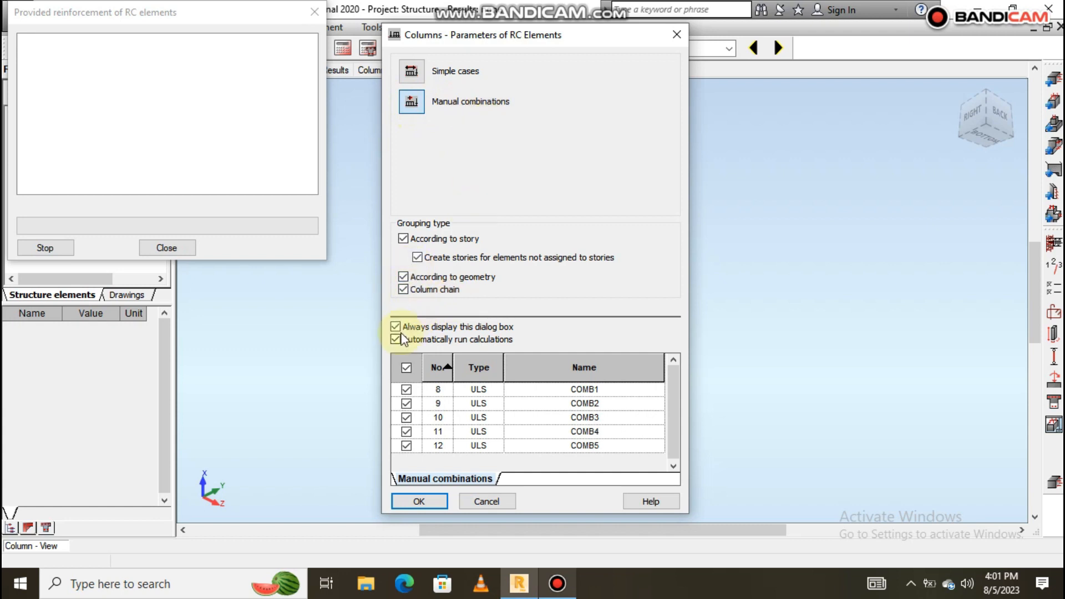
pyautogui.click(422, 502)
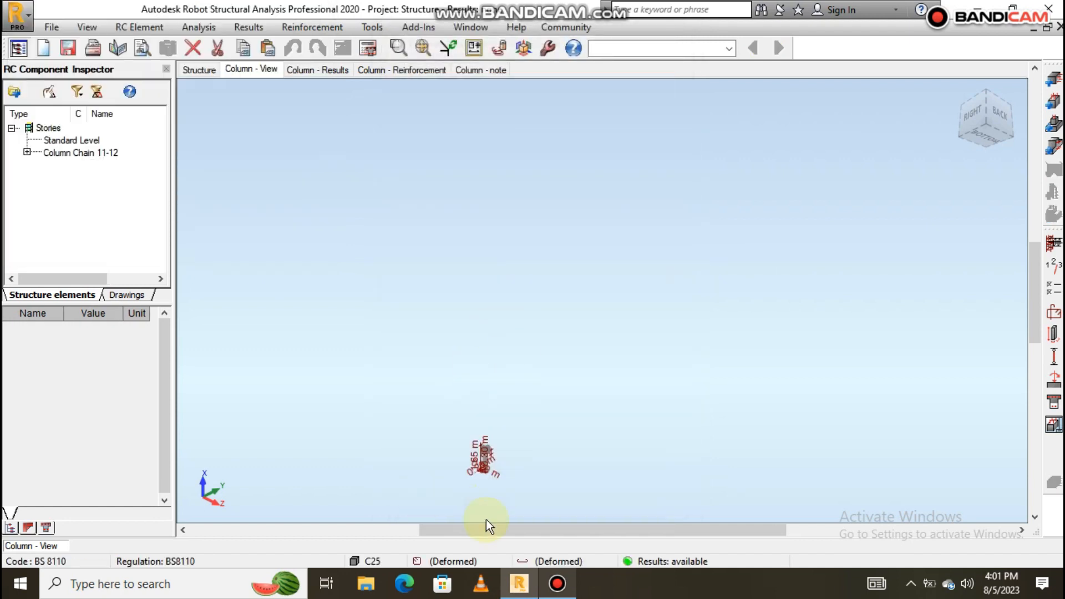
pyautogui.scroll(5, 461, 475)
pyautogui.scroll(1, 463, 426)
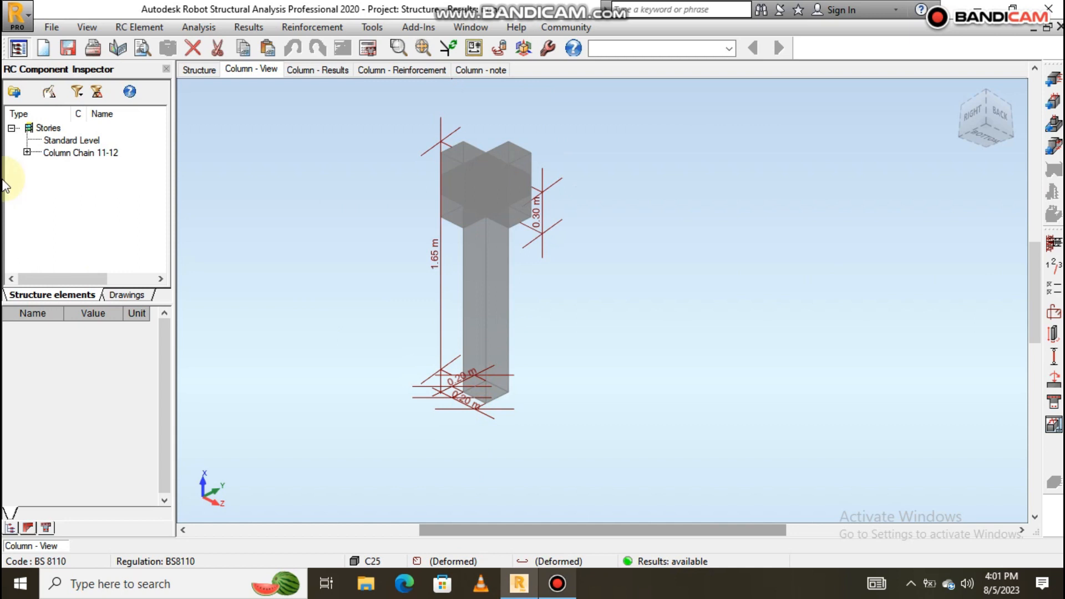
pyautogui.click(26, 153)
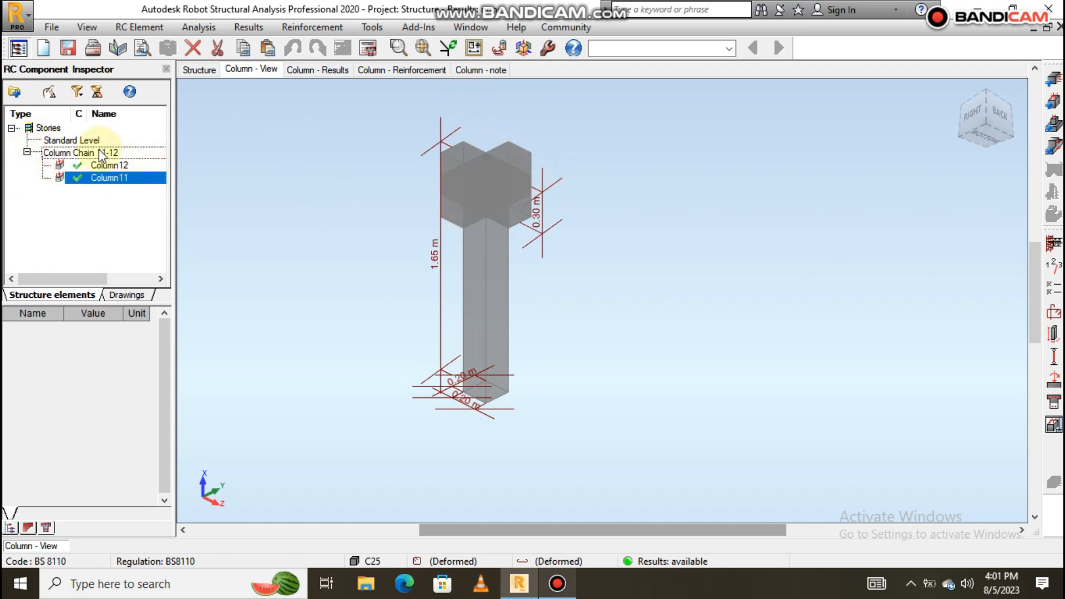
pyautogui.click(104, 179)
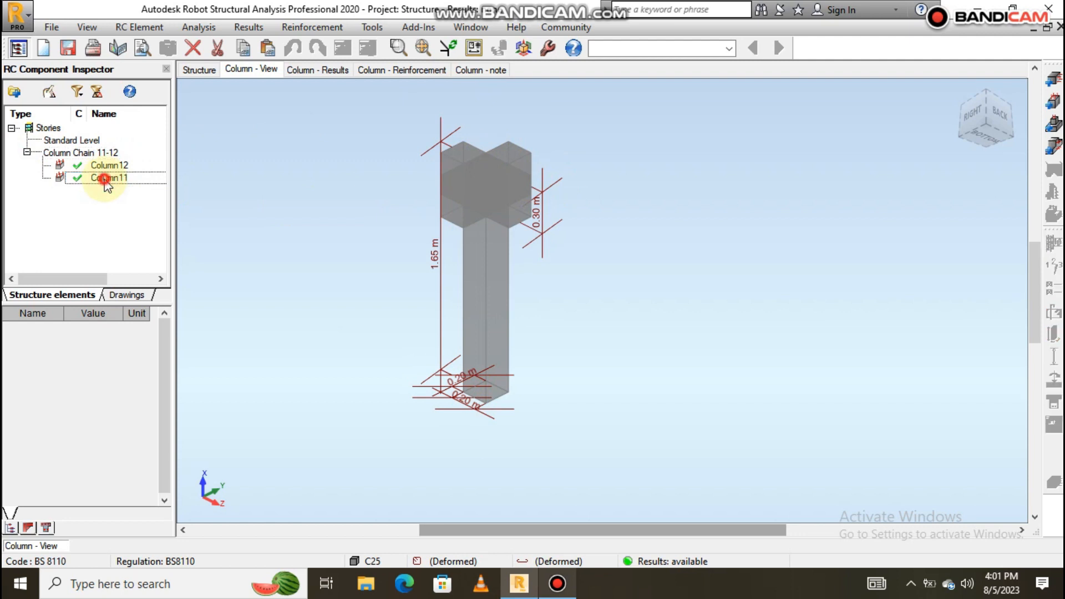
pyautogui.click(484, 70)
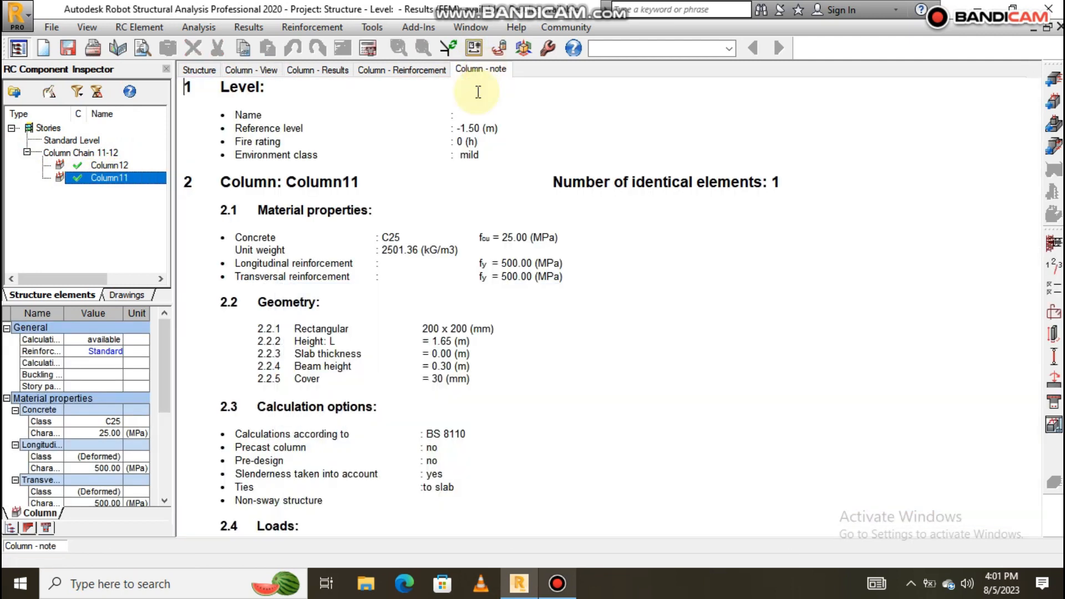
# Scroll through Column11's note, then open the BS 8110 Calculation Options dialog.
pyautogui.scroll(-10, 434, 220)
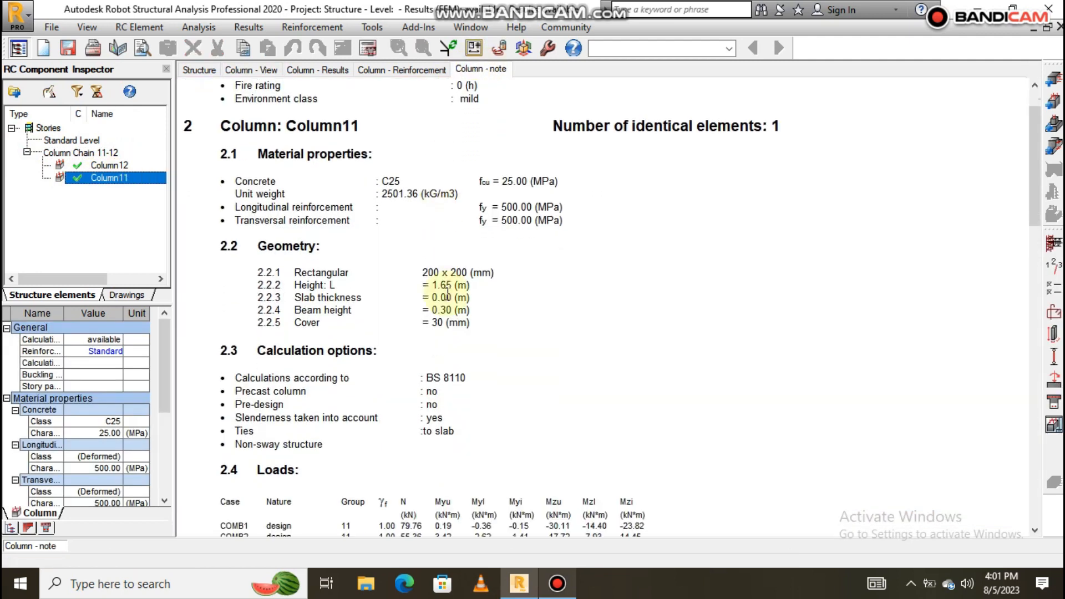
pyautogui.scroll(-15, 437, 289)
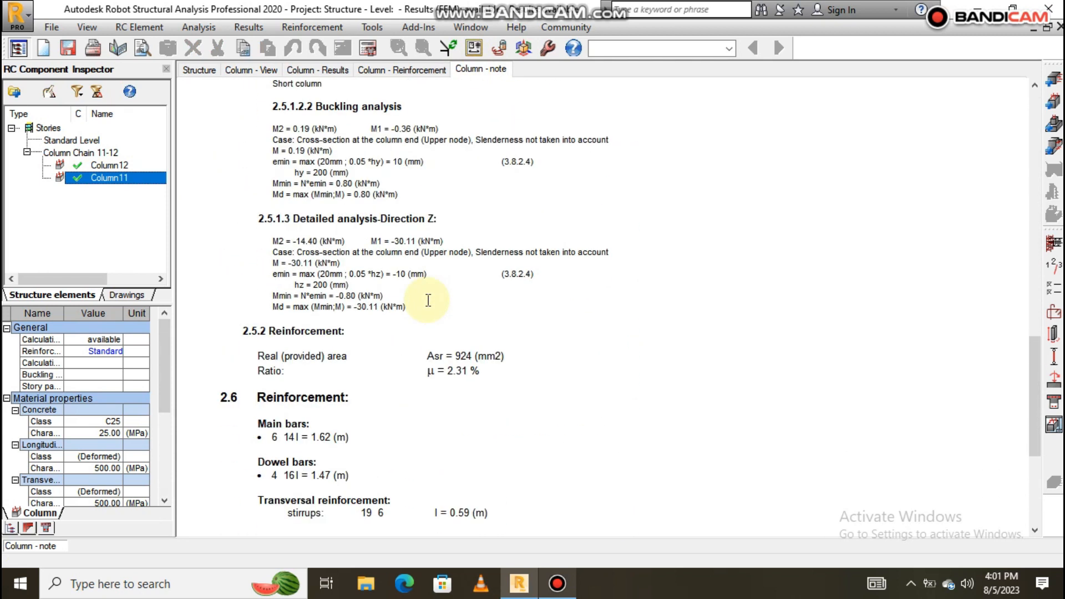
pyautogui.scroll(2, 344, 284)
pyautogui.scroll(20, 334, 282)
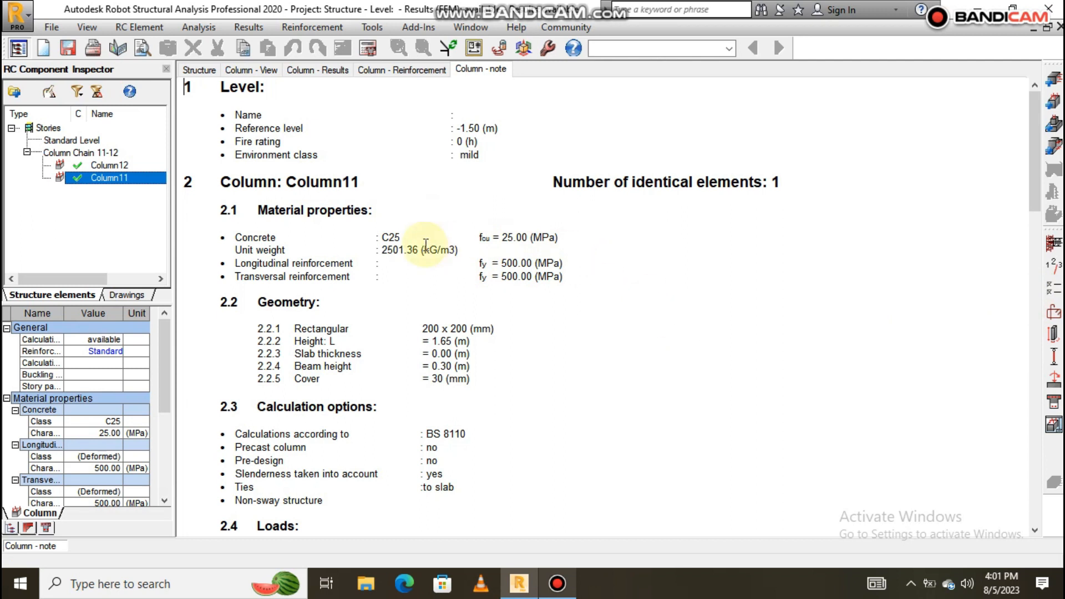
pyautogui.click(1055, 289)
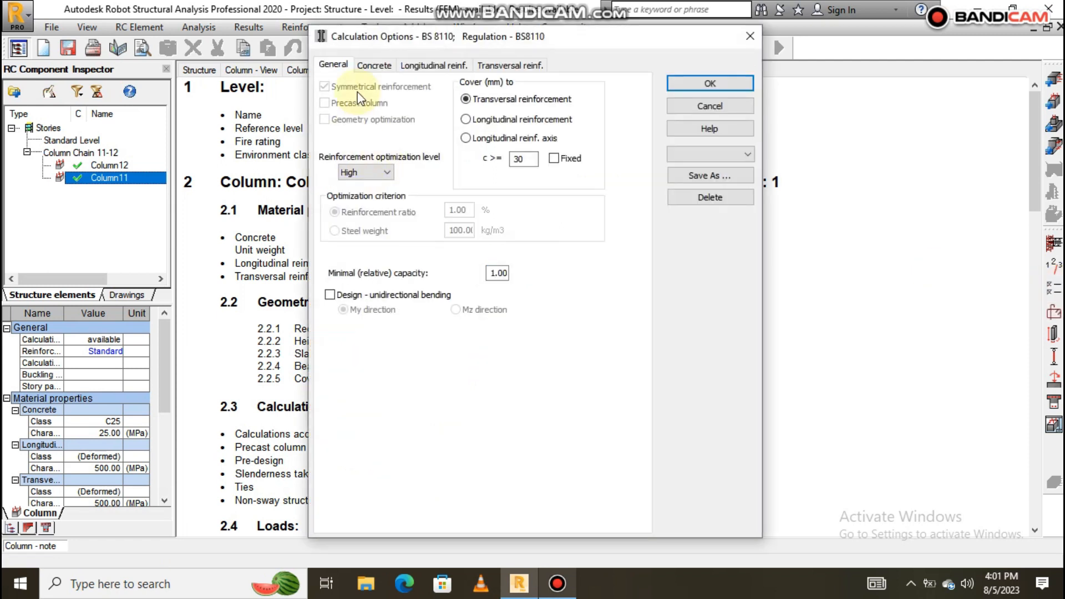
# Set the column concrete class to C25 with 25.00 MPa characteristic strength.
pyautogui.click(375, 66)
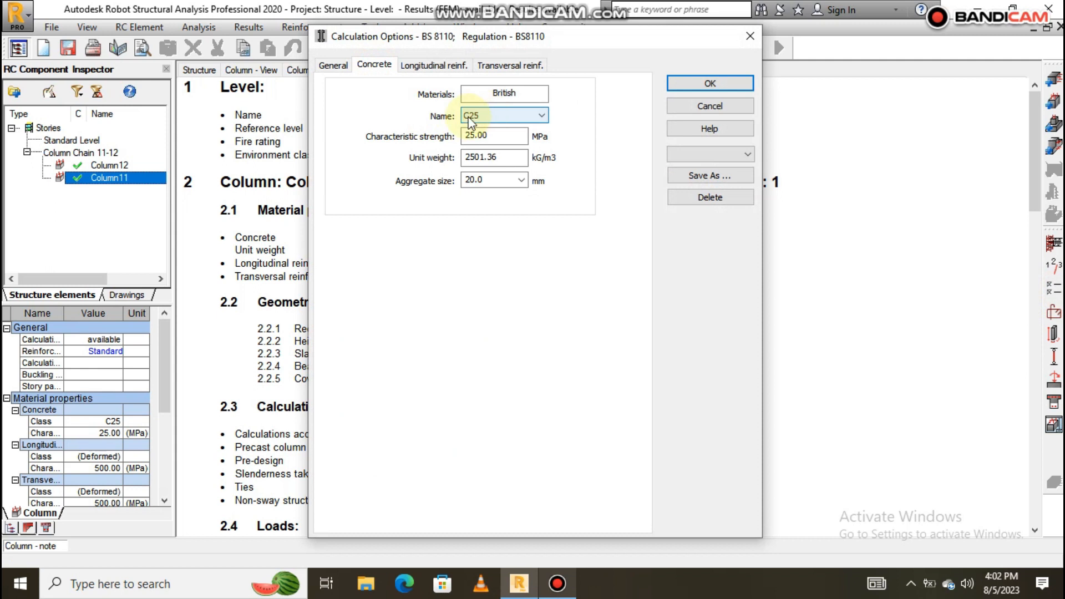
pyautogui.click(505, 117)
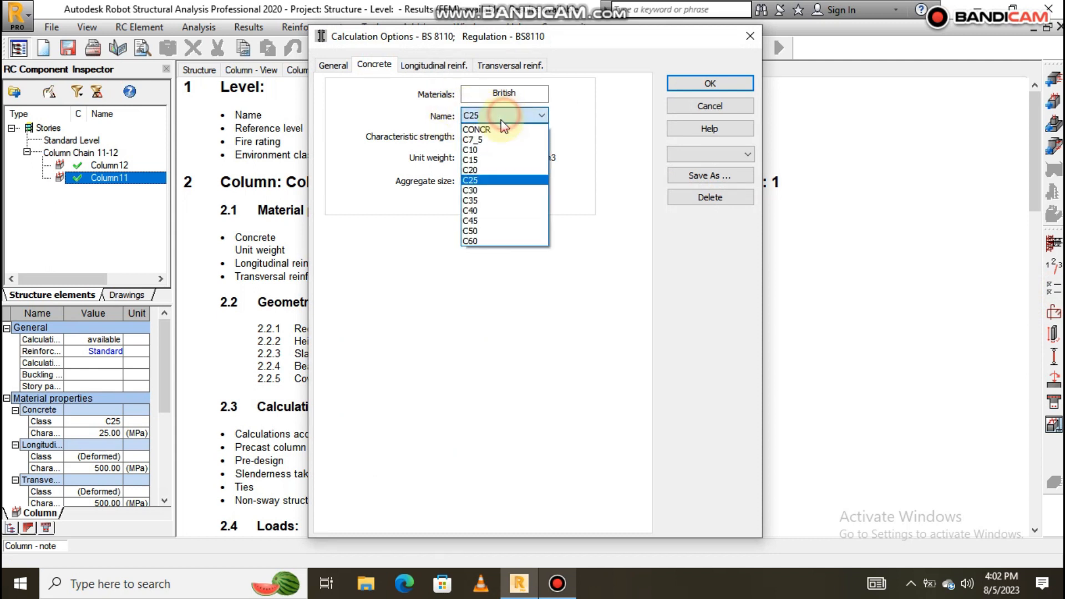
pyautogui.click(492, 181)
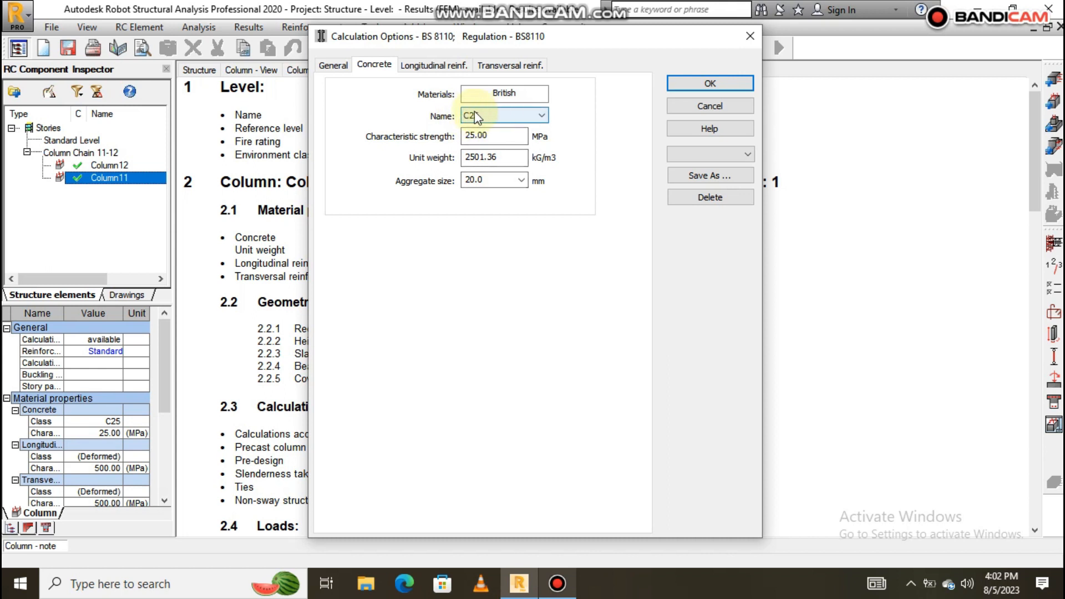
pyautogui.click(441, 65)
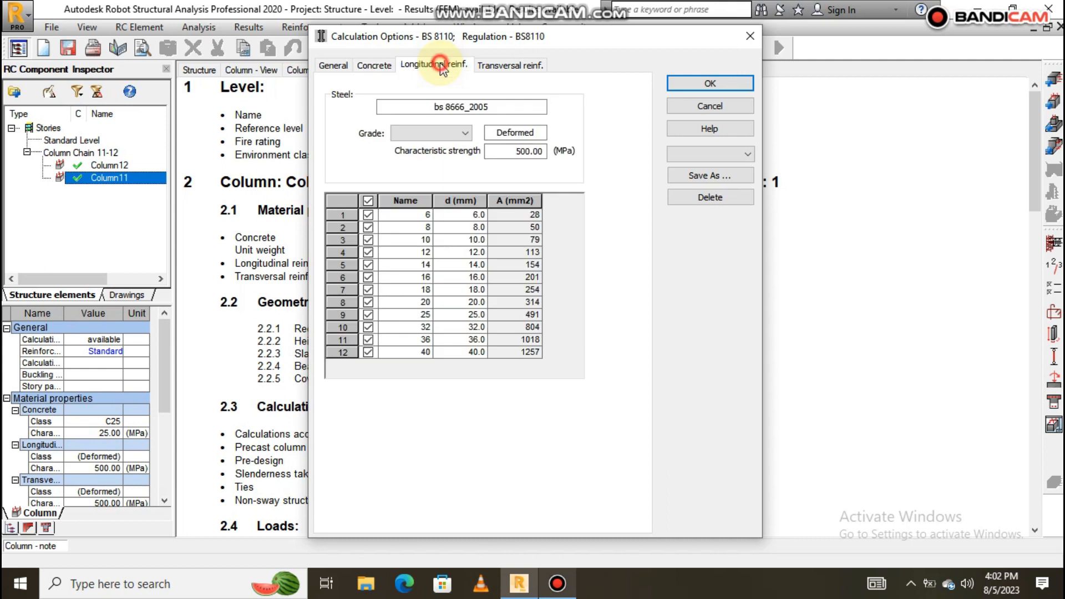
# Set longitudinal bars to grade T (460 MPa), allowing only 12 mm diameters.
pyautogui.click(413, 134)
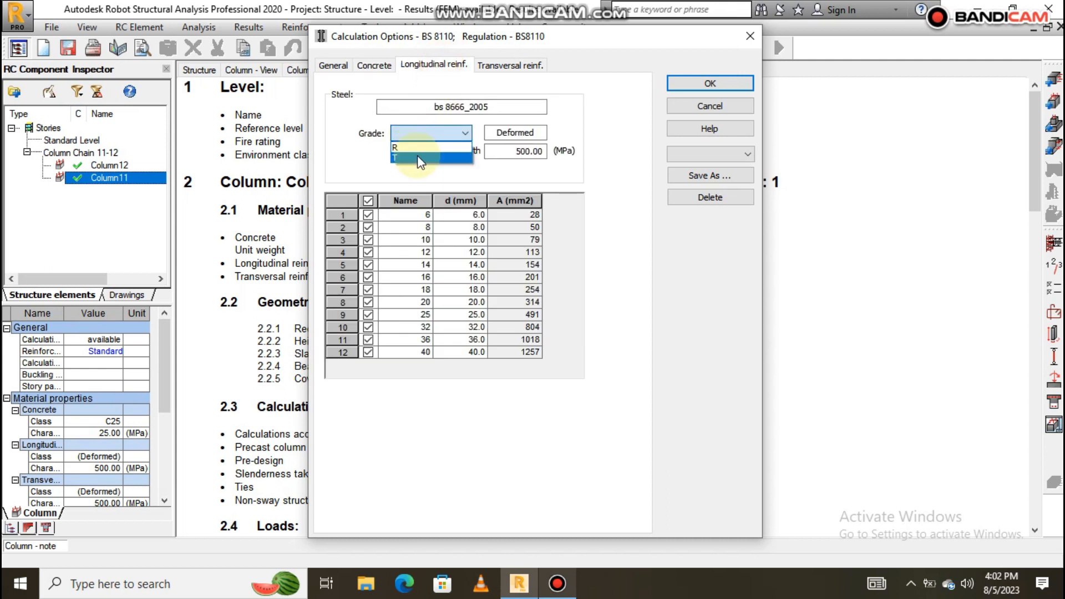
pyautogui.click(417, 156)
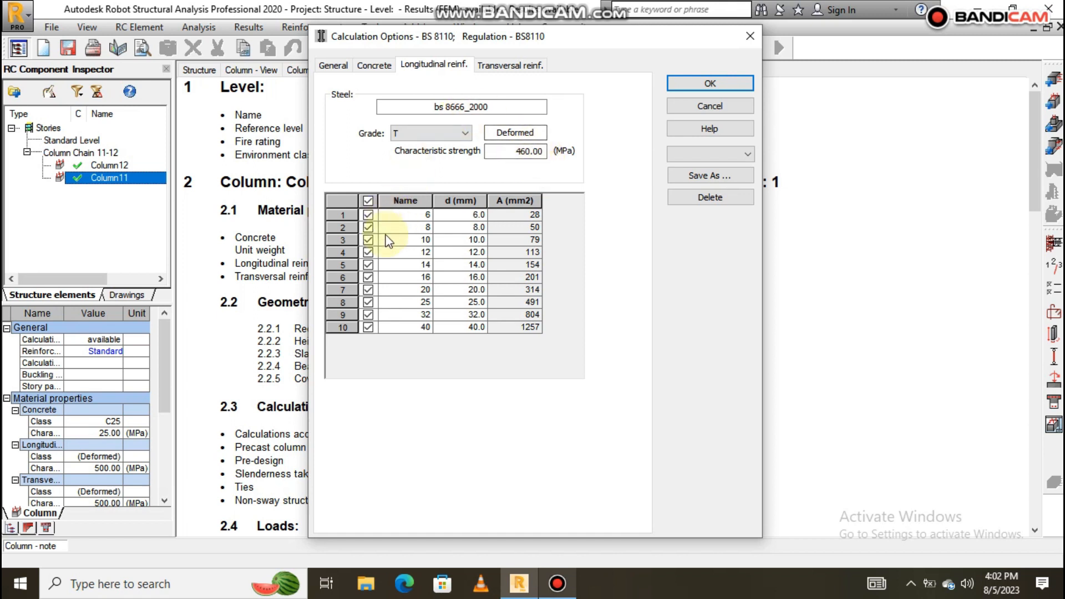
pyautogui.click(368, 201)
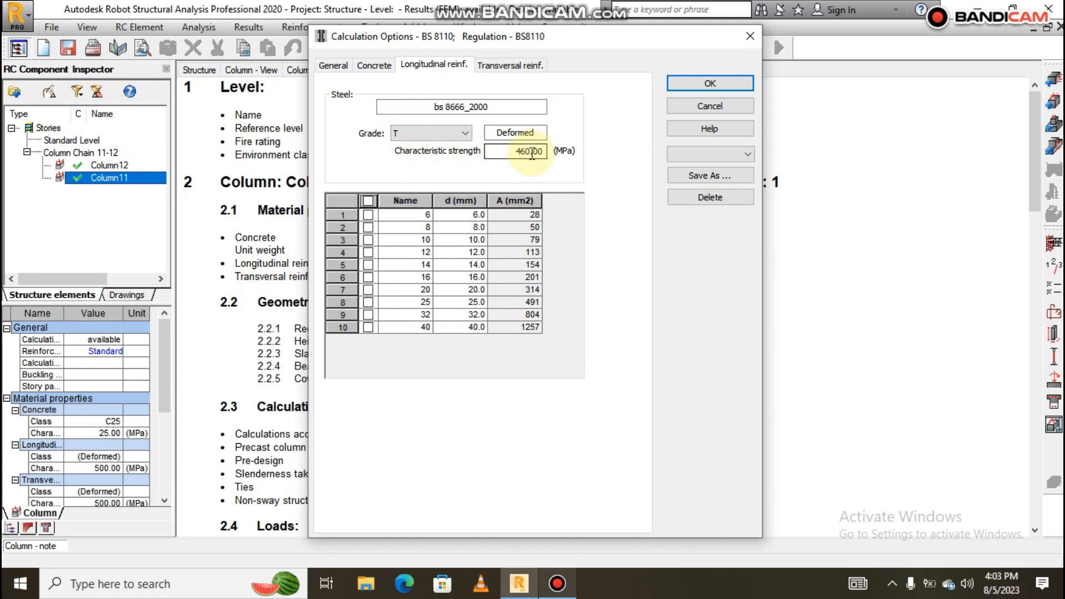
pyautogui.click(368, 252)
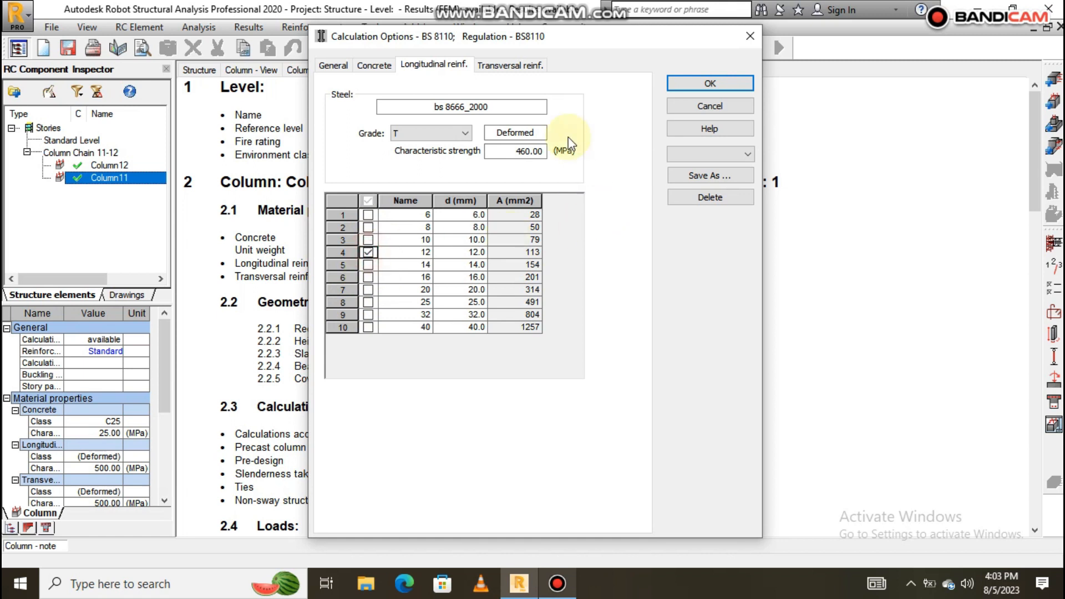
pyautogui.click(515, 65)
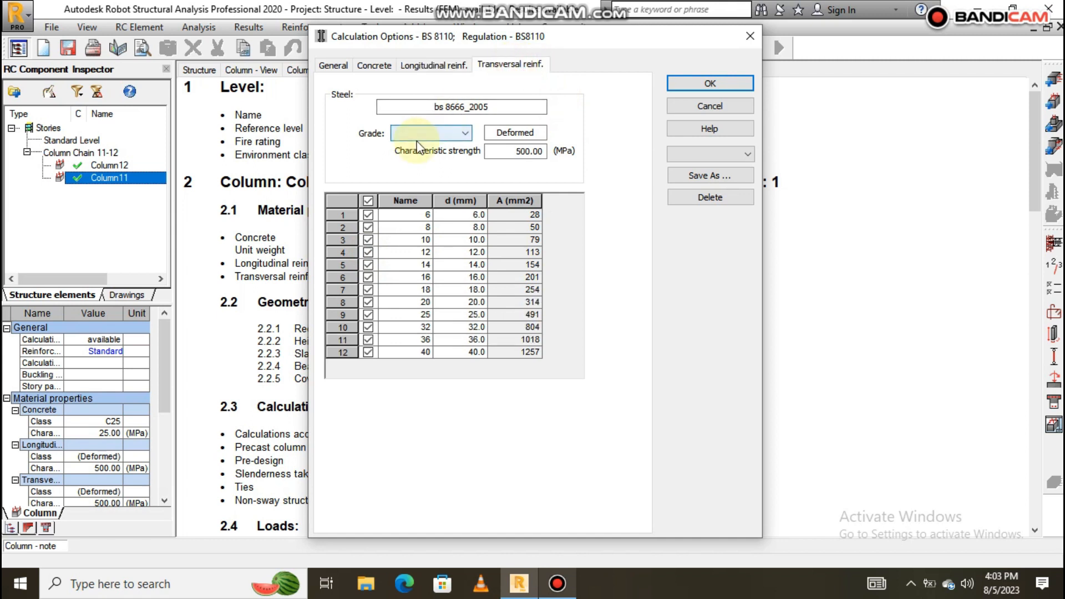
# Limit stirrups to 8 mm grade T bars and apply the calculation options.
pyautogui.click(406, 133)
pyautogui.click(413, 148)
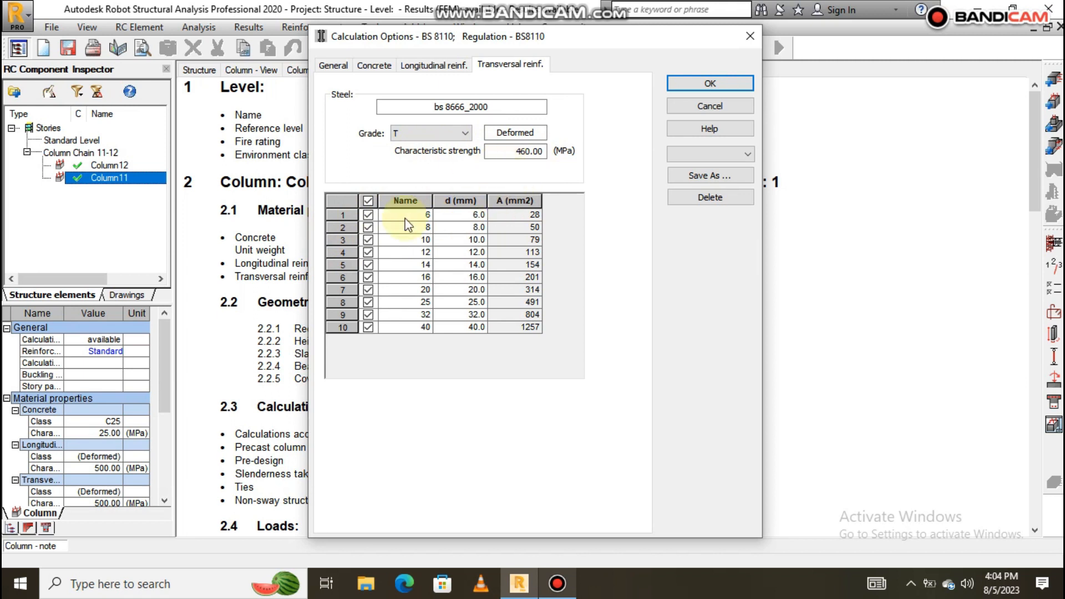
pyautogui.click(368, 202)
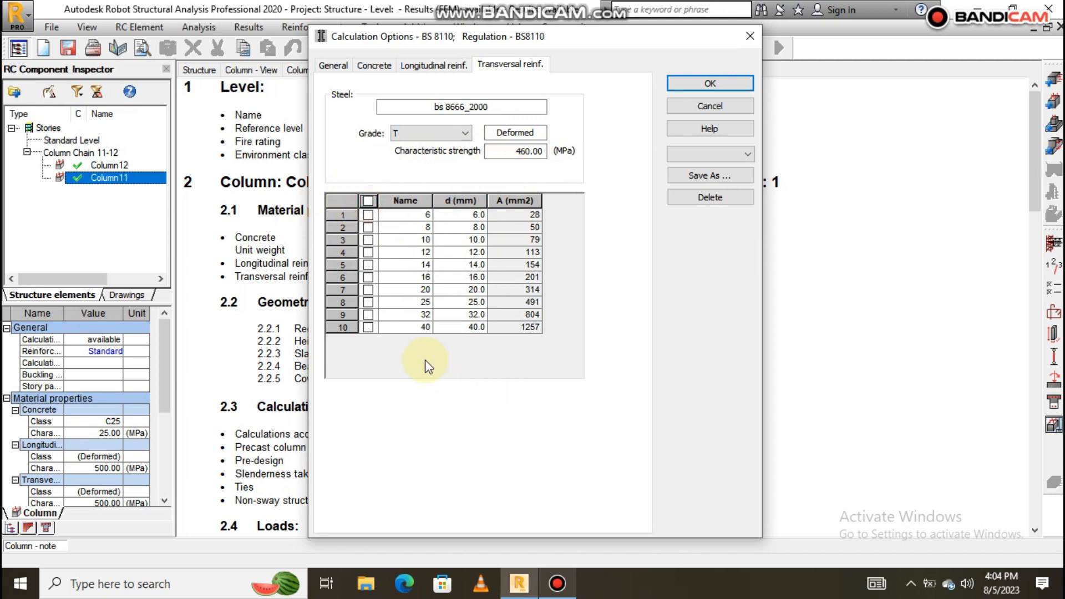
pyautogui.click(368, 227)
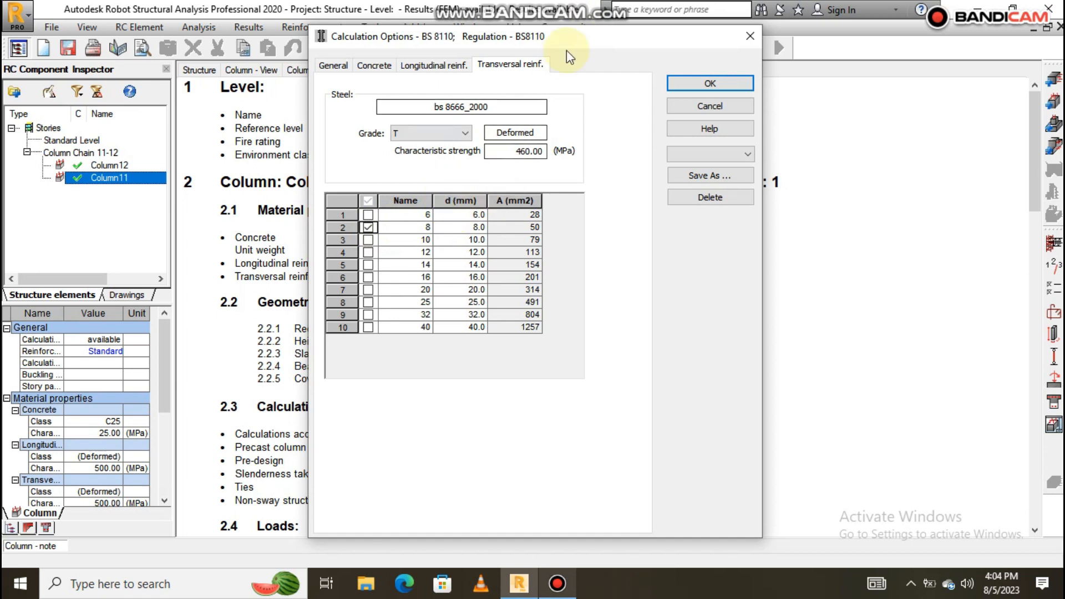
pyautogui.click(710, 83)
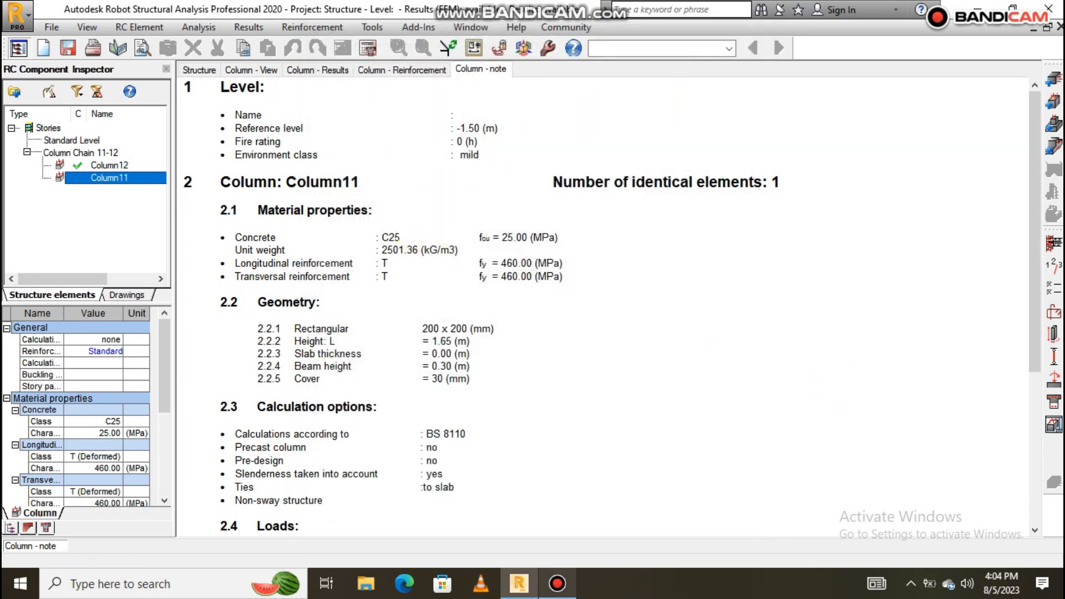
pyautogui.click(1053, 320)
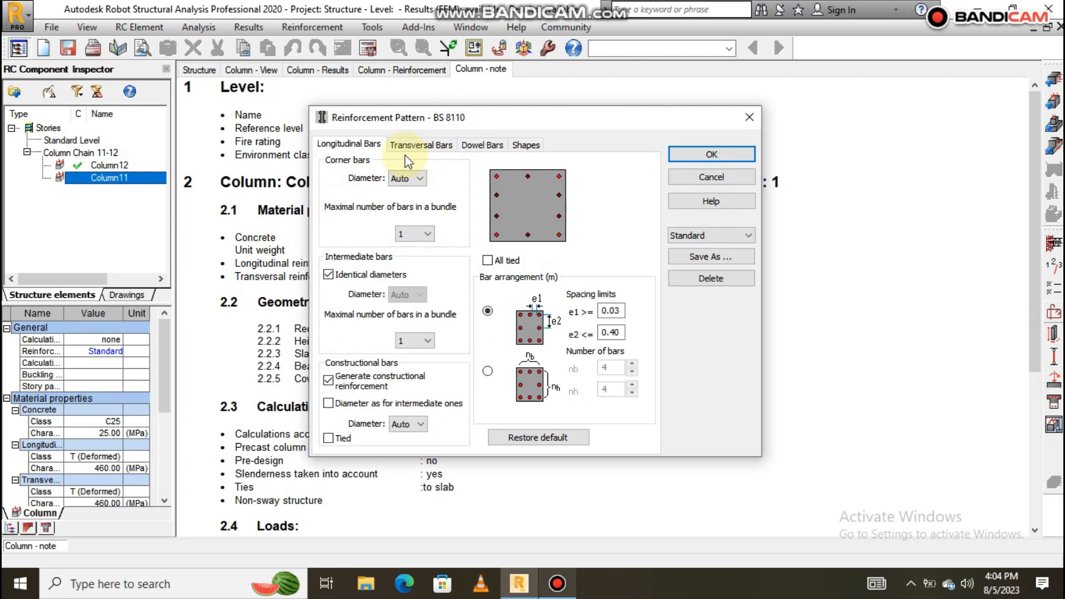
# Switch off dowel connection to the upper column and recalculate Column11.
pyautogui.click(472, 146)
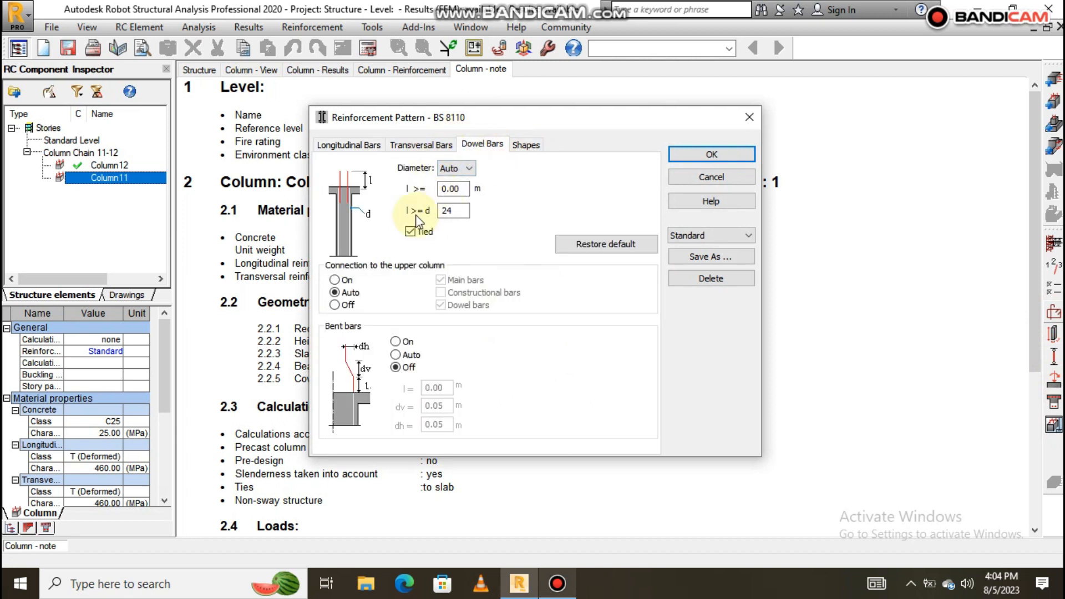
pyautogui.click(335, 306)
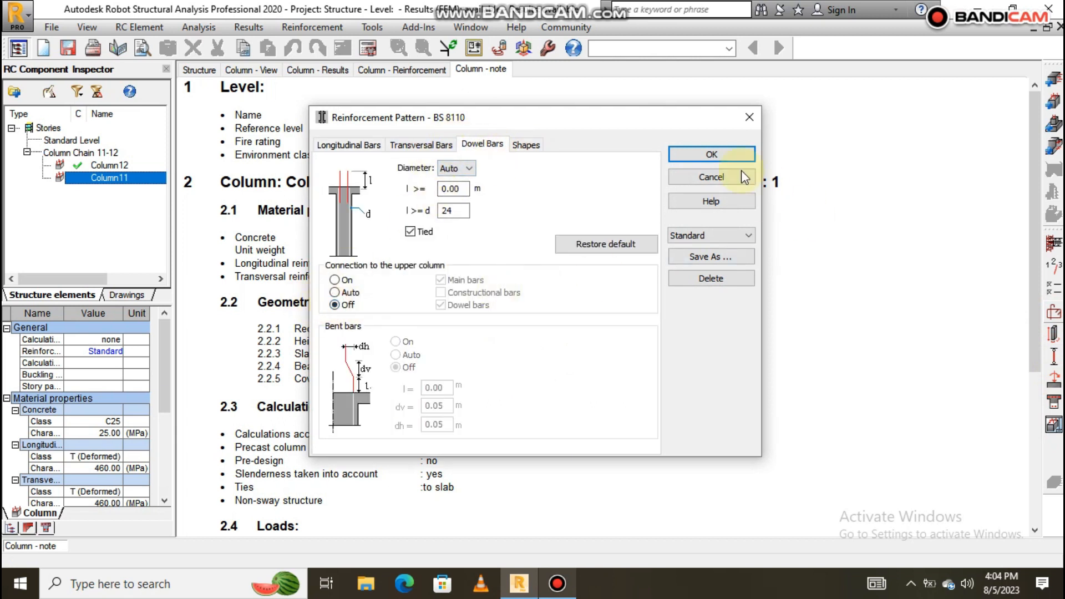
pyautogui.click(712, 154)
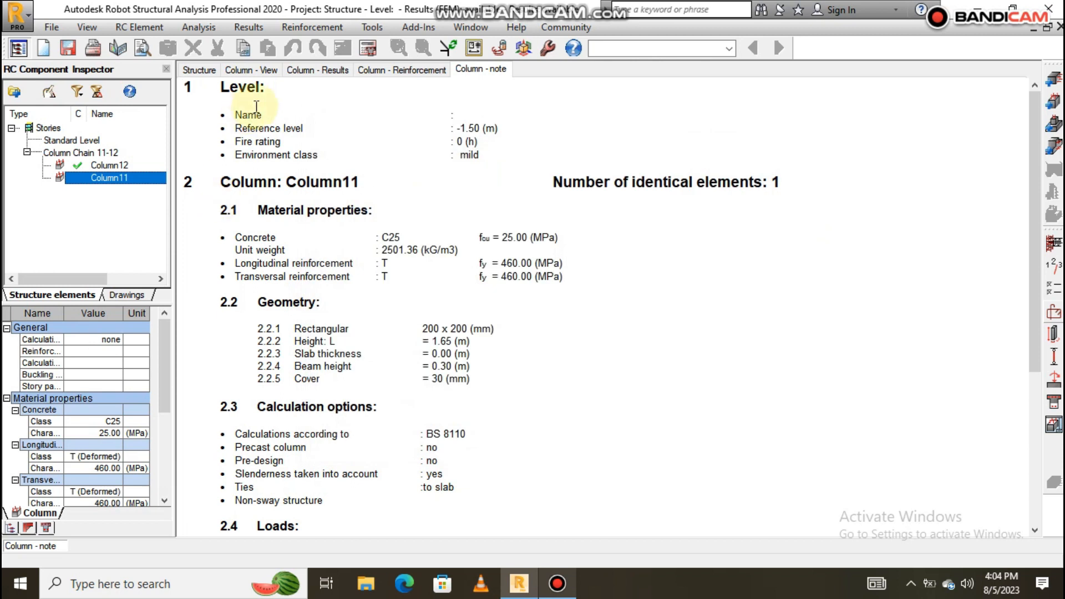
pyautogui.click(367, 49)
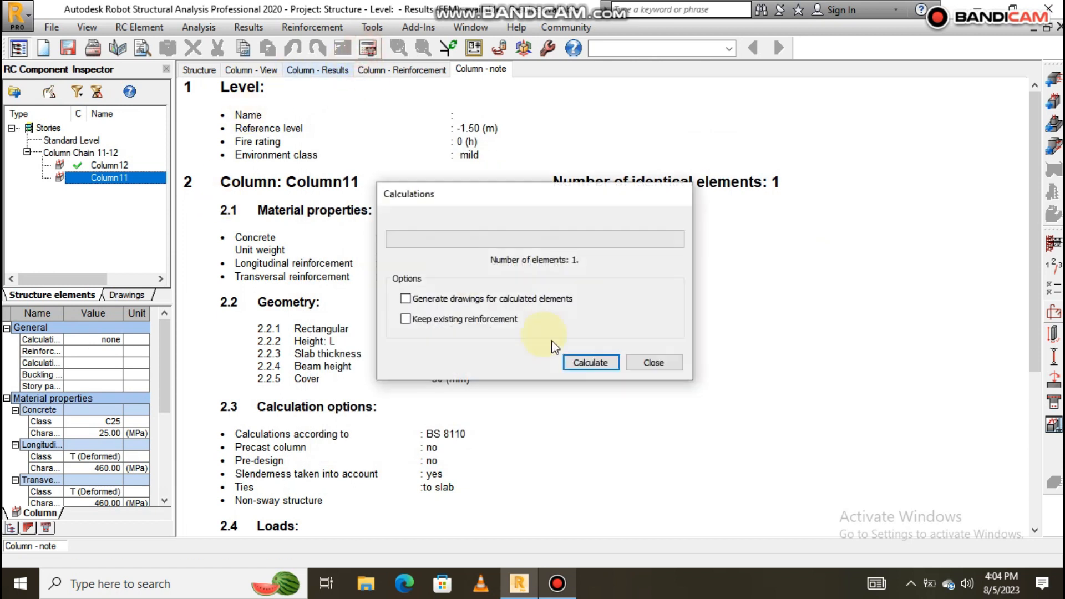
pyautogui.click(586, 362)
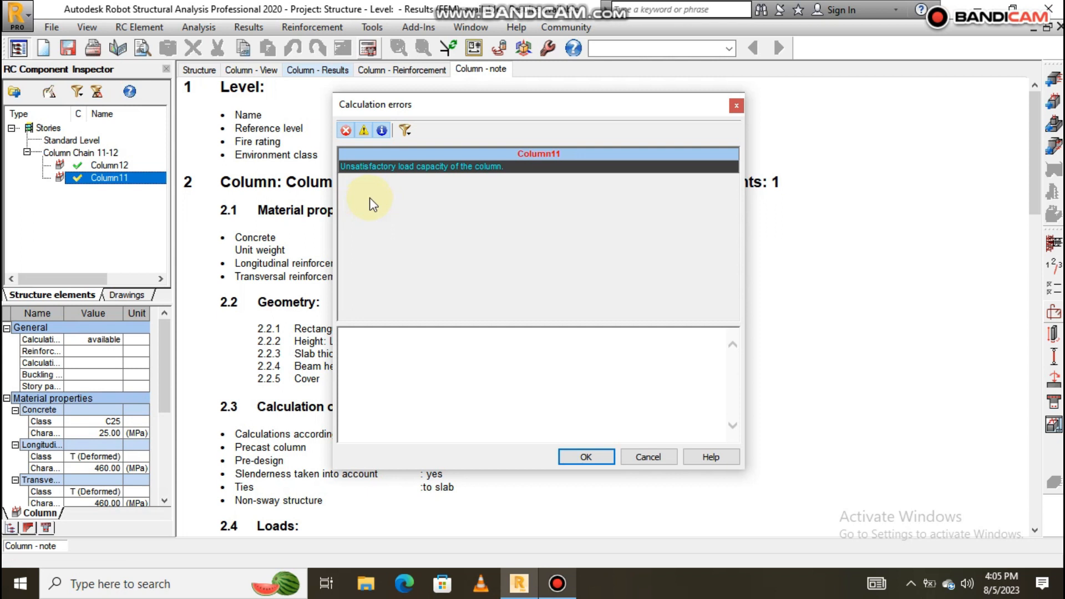
# Dismiss the errors report and review Column11's reinforcement drawing and note (8 T 12, 12 T 8).
pyautogui.click(577, 456)
pyautogui.scroll(-3, 379, 250)
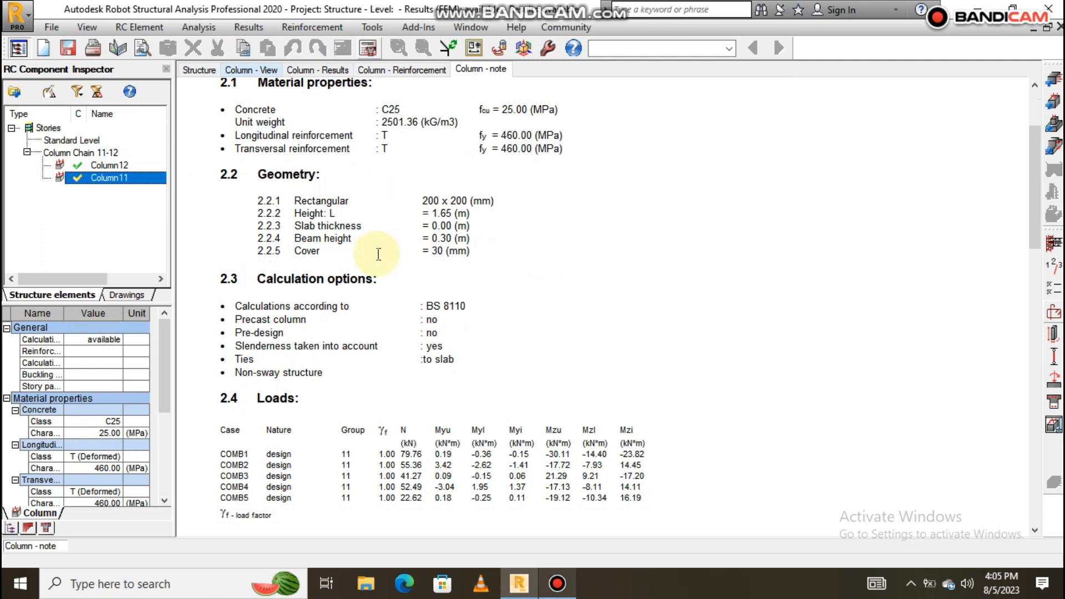
pyautogui.scroll(-20, 379, 254)
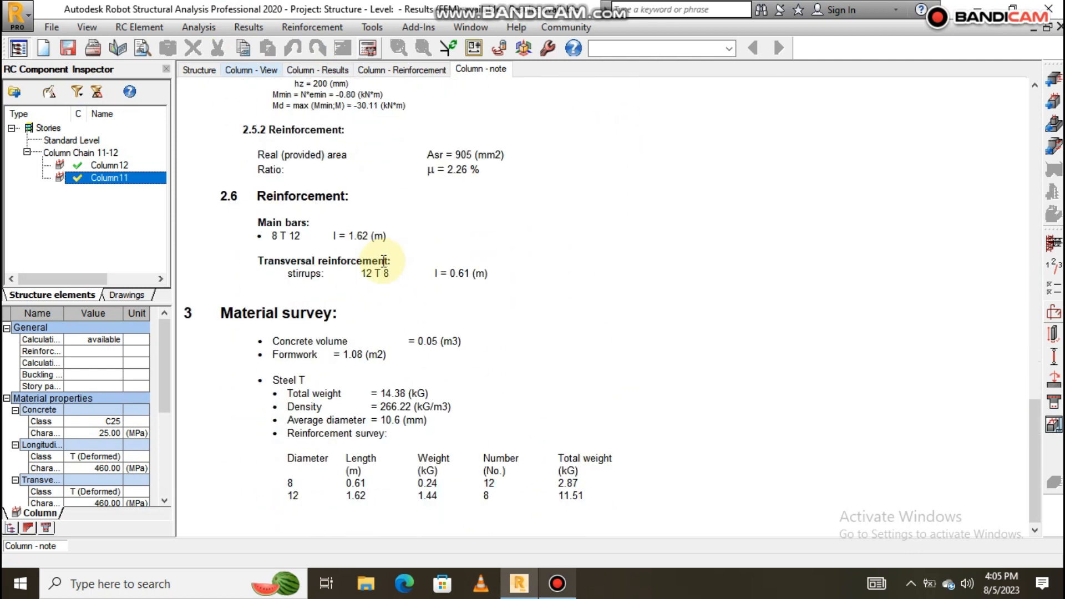
pyautogui.click(1053, 439)
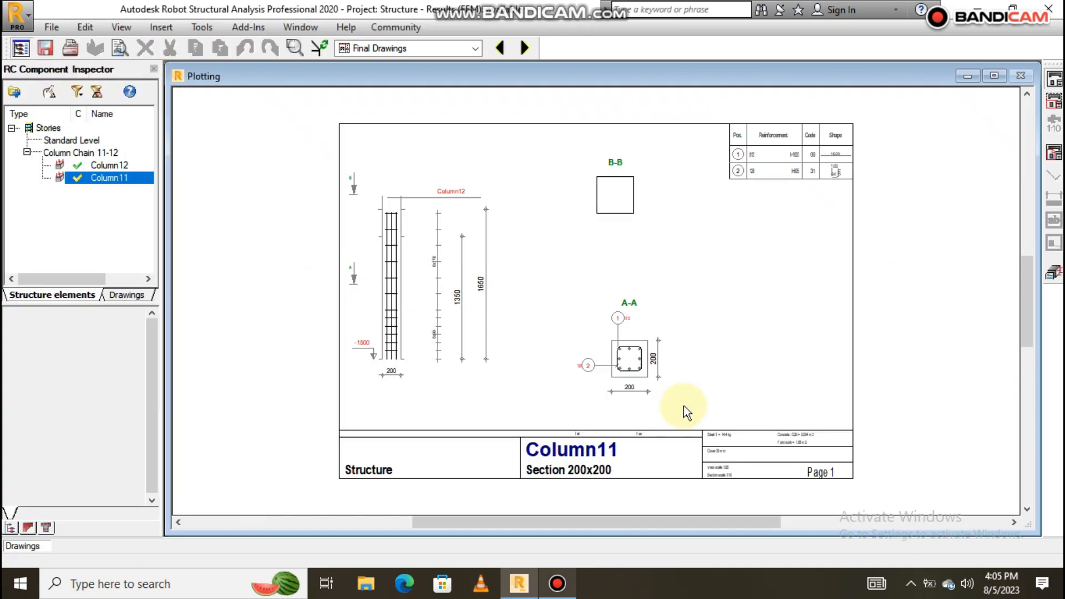
pyautogui.scroll(4, 629, 355)
pyautogui.scroll(-6, 588, 332)
pyautogui.scroll(4, 561, 297)
pyautogui.scroll(-2, 522, 308)
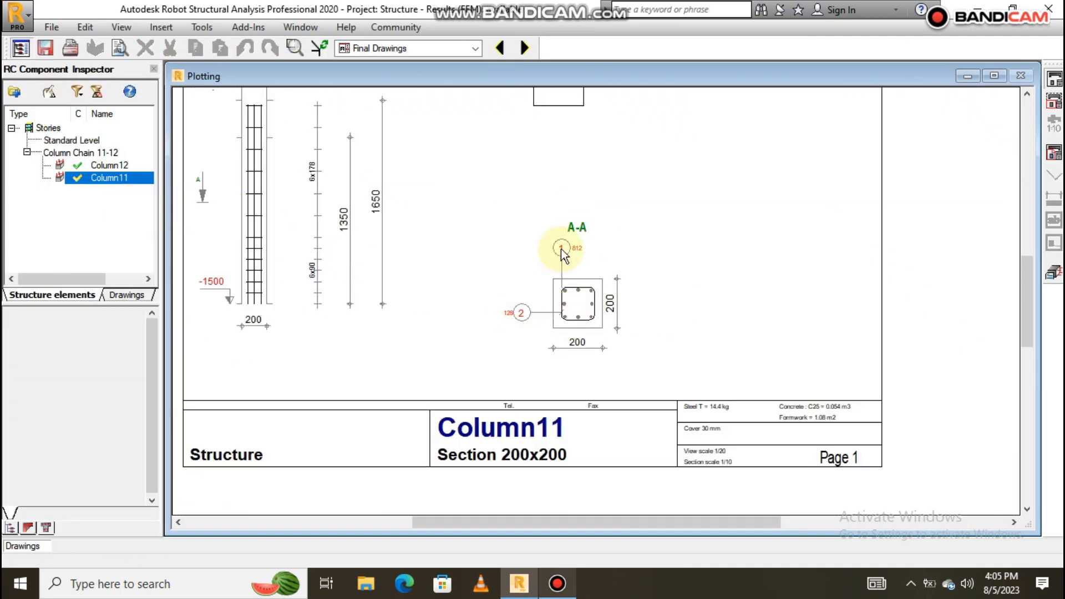
pyautogui.click(1054, 273)
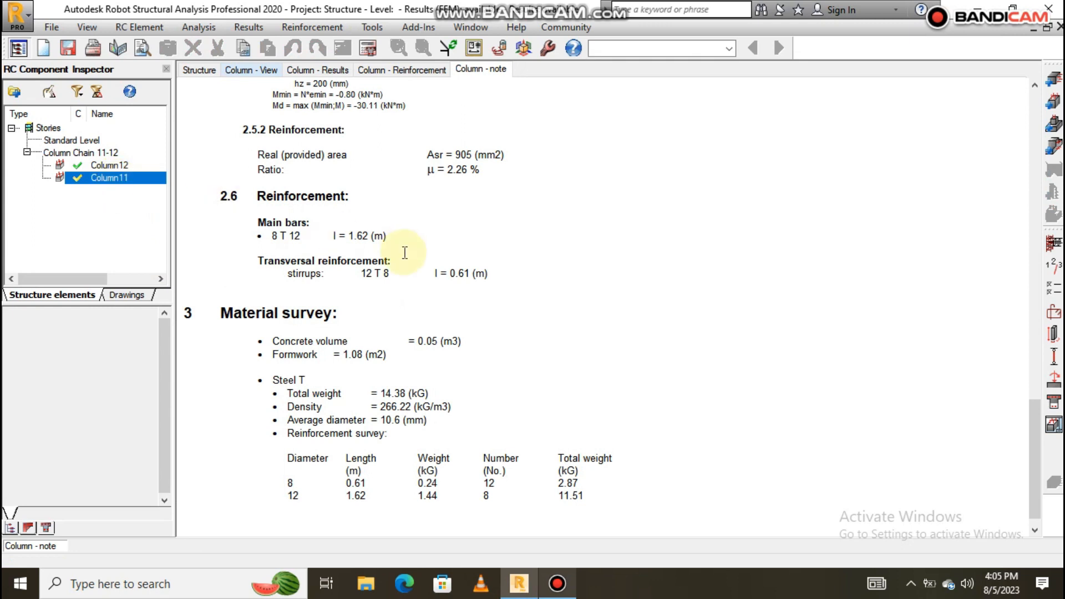
# Check Column11's reinforcement pattern settings, then bring up its geometry settings.
pyautogui.scroll(5, 345, 286)
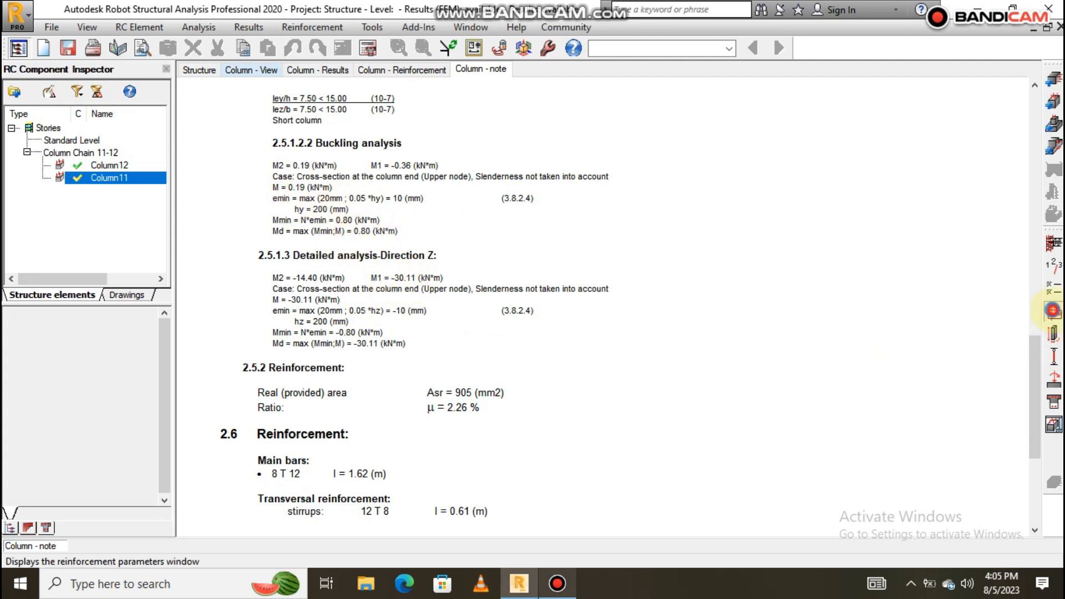
pyautogui.click(1052, 311)
pyautogui.click(756, 114)
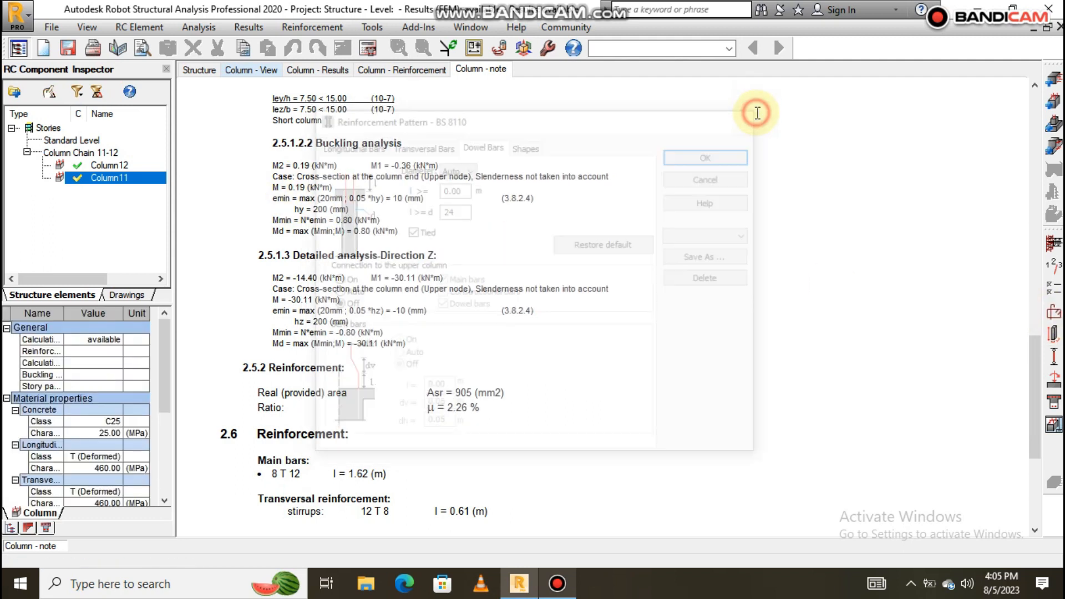
pyautogui.click(1055, 335)
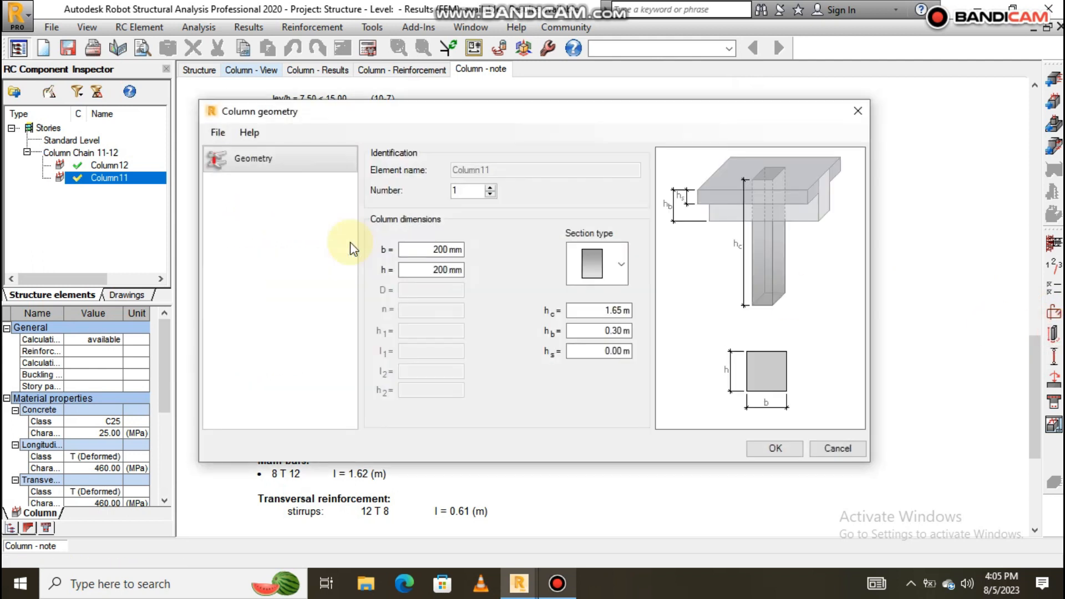
# Set Column11's section to b = 250 mm, h = 250 mm with 1.50 m height.
pyautogui.moveTo(429, 249); pyautogui.dragTo(466, 254)
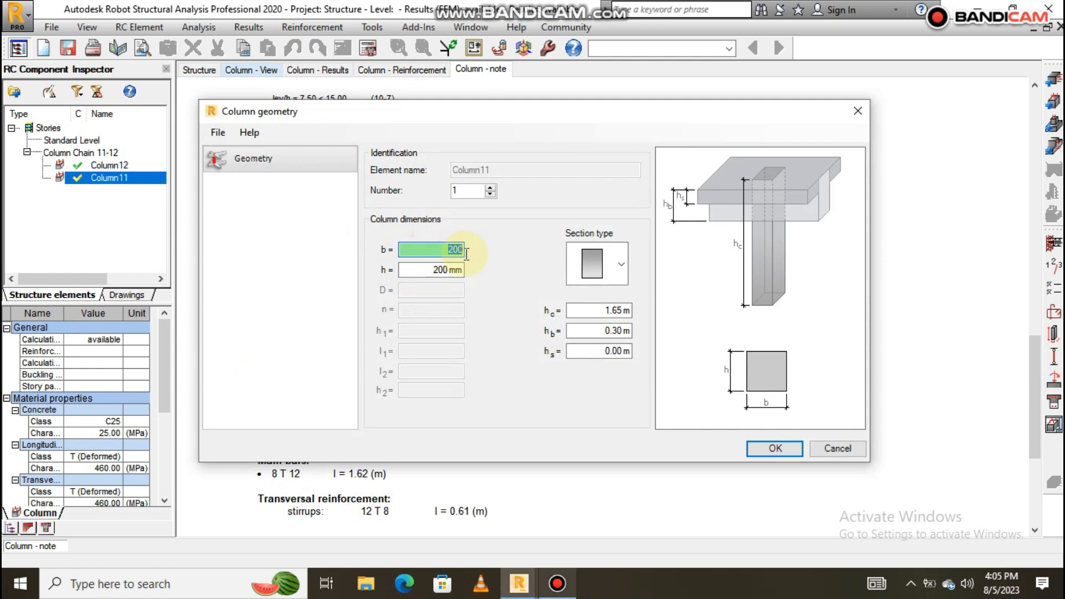
pyautogui.click(426, 270)
pyautogui.moveTo(438, 270); pyautogui.dragTo(476, 275)
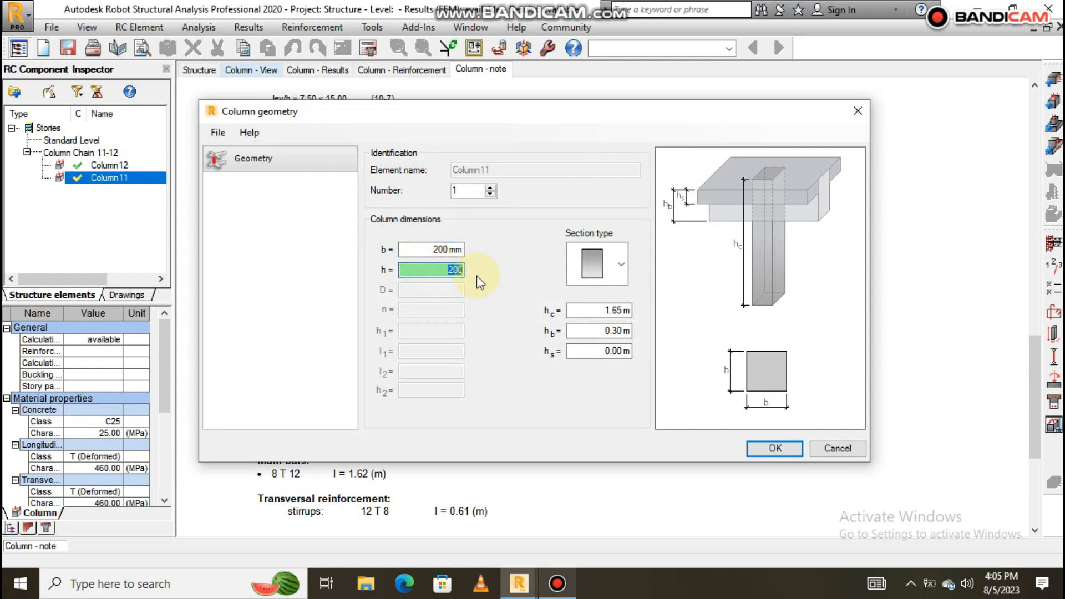
pyautogui.click(421, 251)
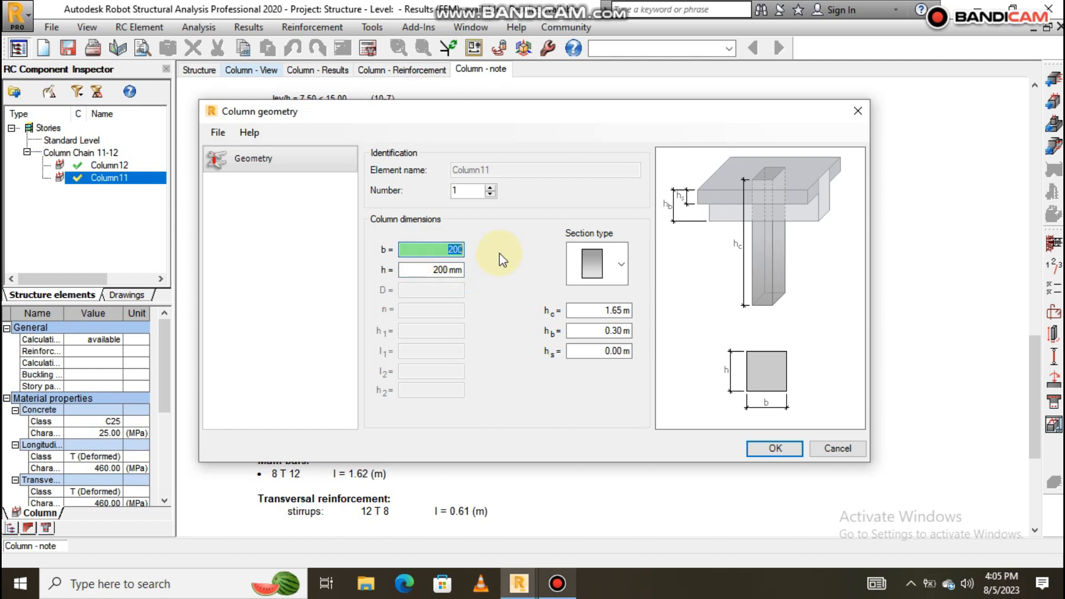
pyautogui.write('250')
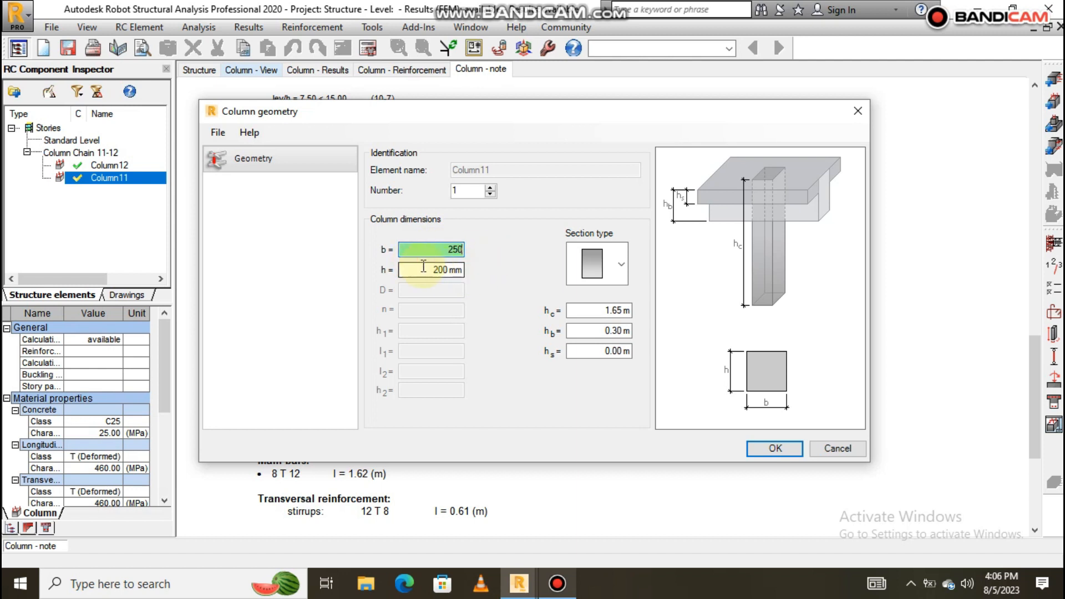
pyautogui.moveTo(430, 270); pyautogui.dragTo(497, 272)
pyautogui.write('250')
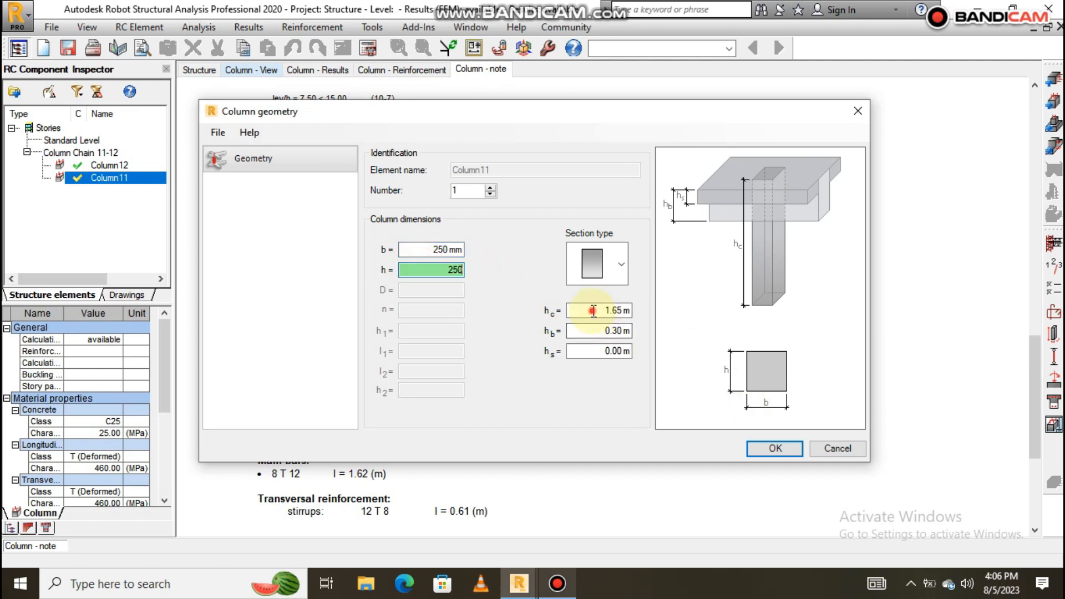
pyautogui.press('Tab')
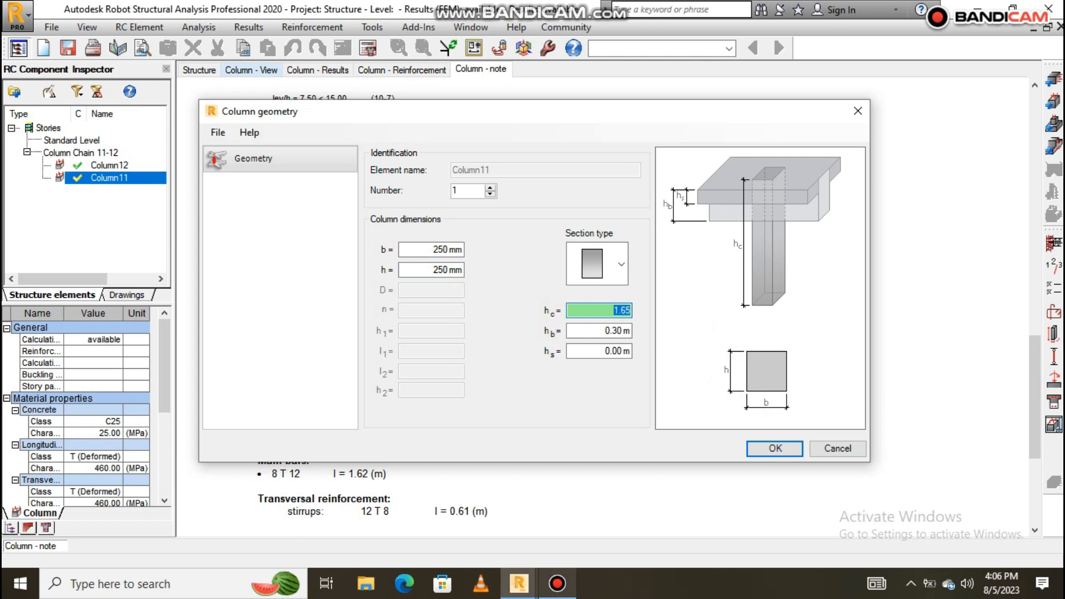
pyautogui.click(774, 448)
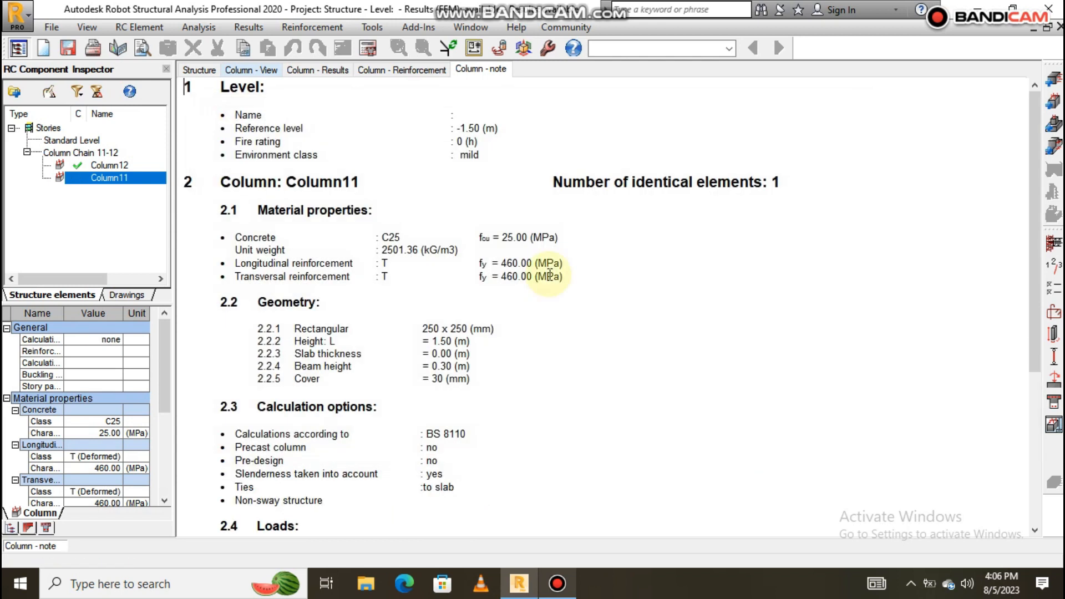
# Recalculate Column11, yielding 6 T 12 main bars at a 1.09% ratio.
pyautogui.click(367, 48)
pyautogui.click(588, 362)
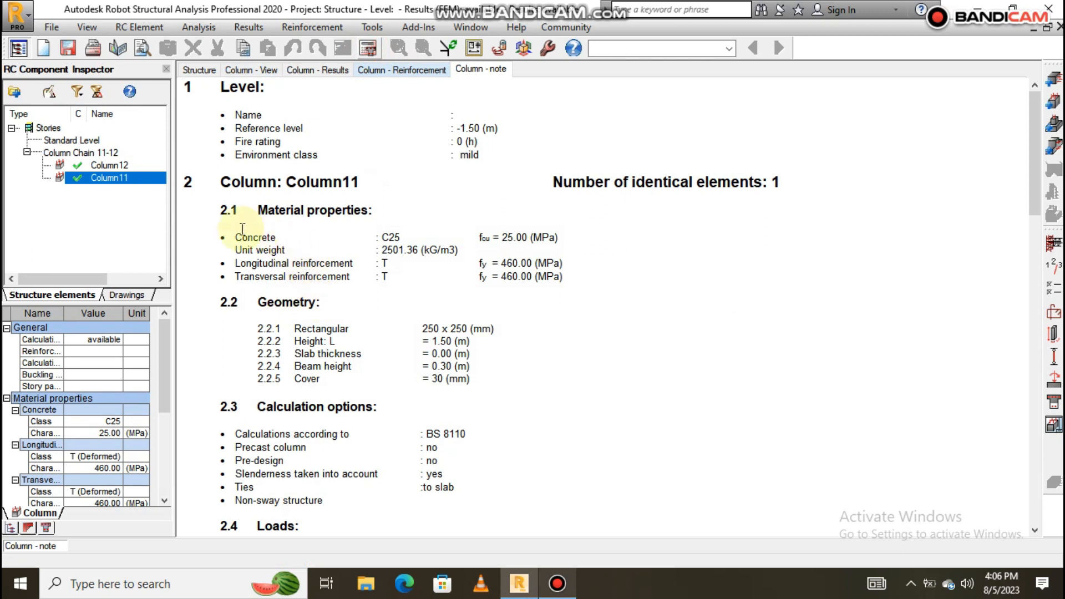
pyautogui.scroll(-1, 432, 322)
pyautogui.scroll(-15, 433, 322)
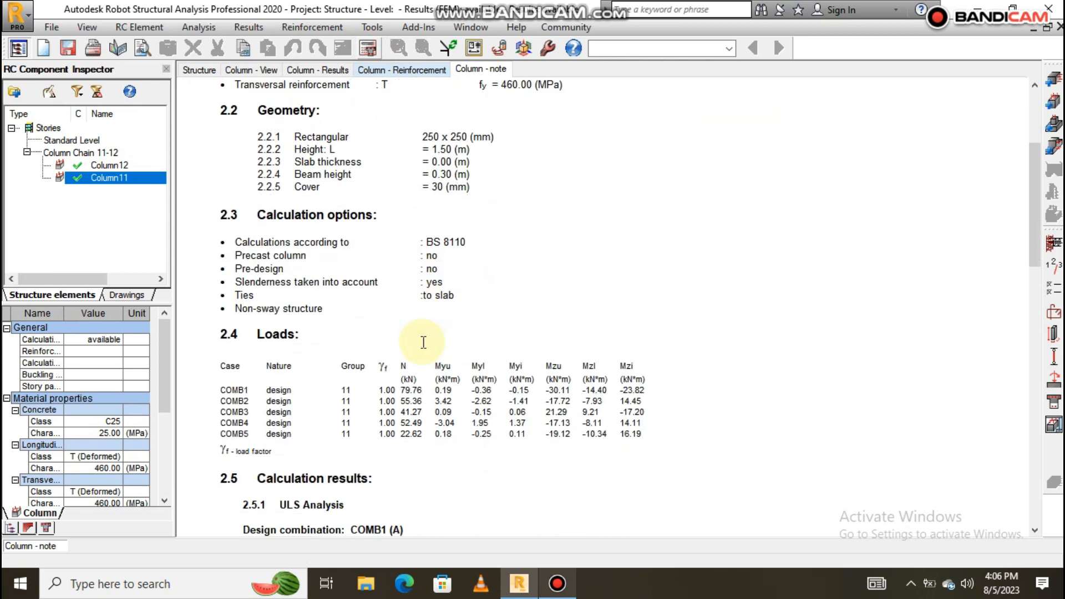
pyautogui.scroll(-11, 424, 344)
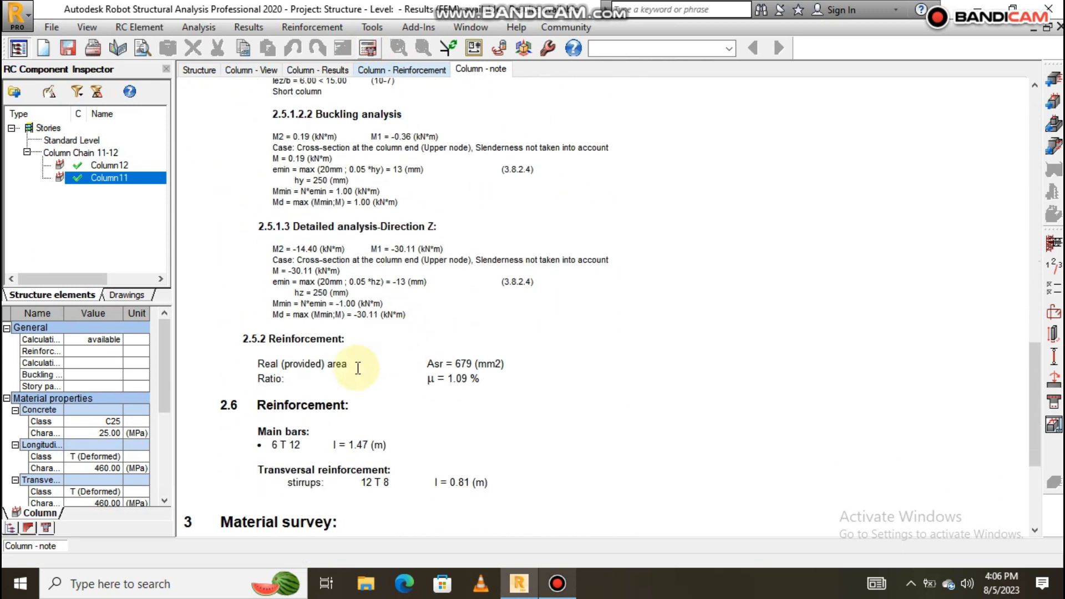
# Review Column11's reinforcement drawing and note, then select Column12 in the inspector.
pyautogui.click(1053, 425)
pyautogui.scroll(5, 583, 356)
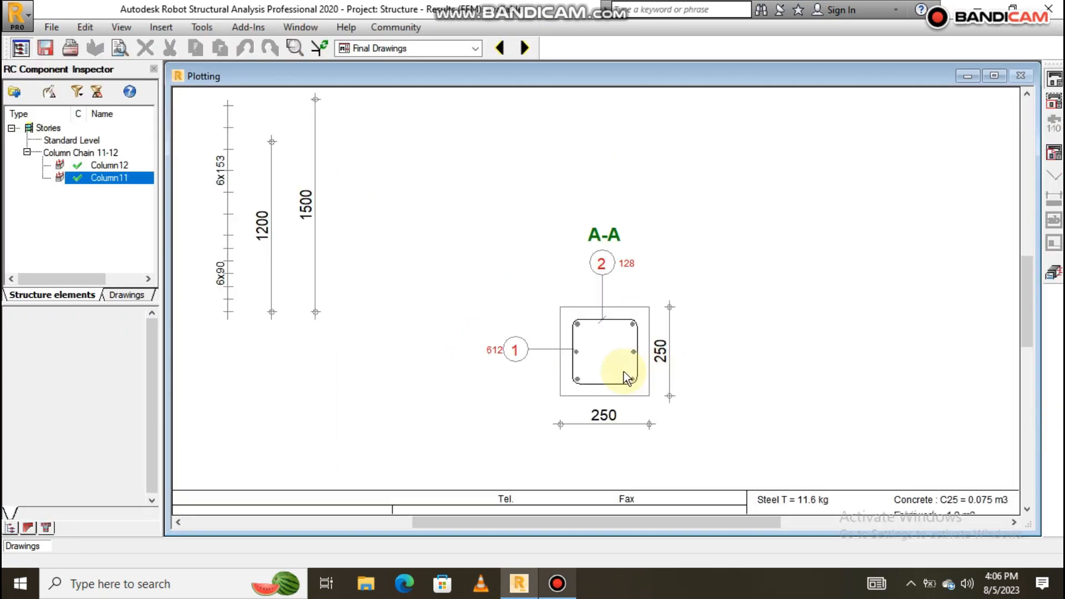
pyautogui.scroll(-2, 551, 294)
pyautogui.scroll(-3, 676, 334)
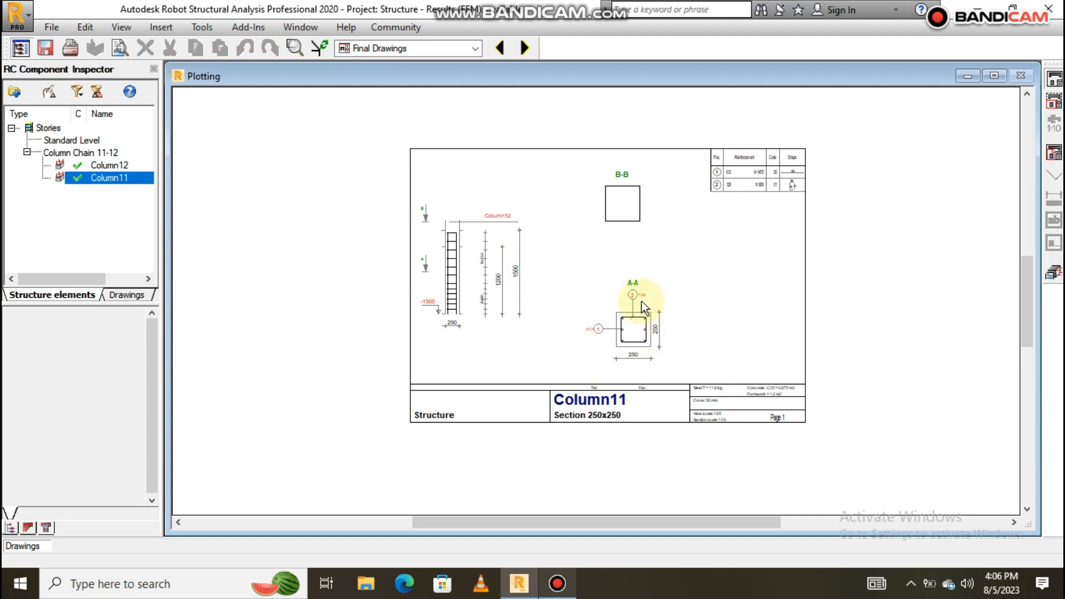
pyautogui.scroll(2, 650, 341)
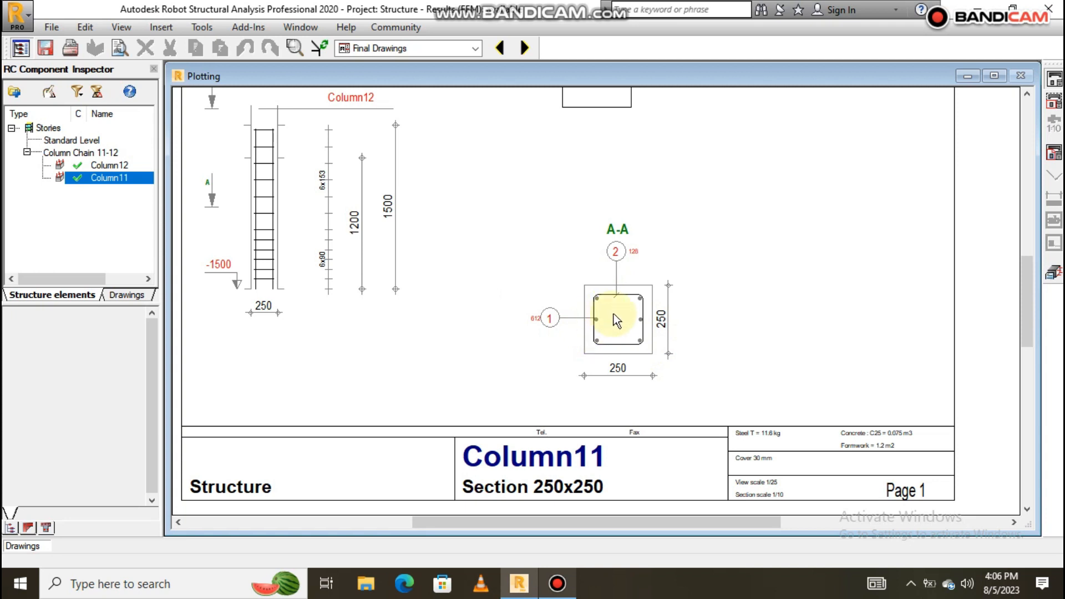
pyautogui.scroll(-2, 602, 313)
pyautogui.click(1057, 278)
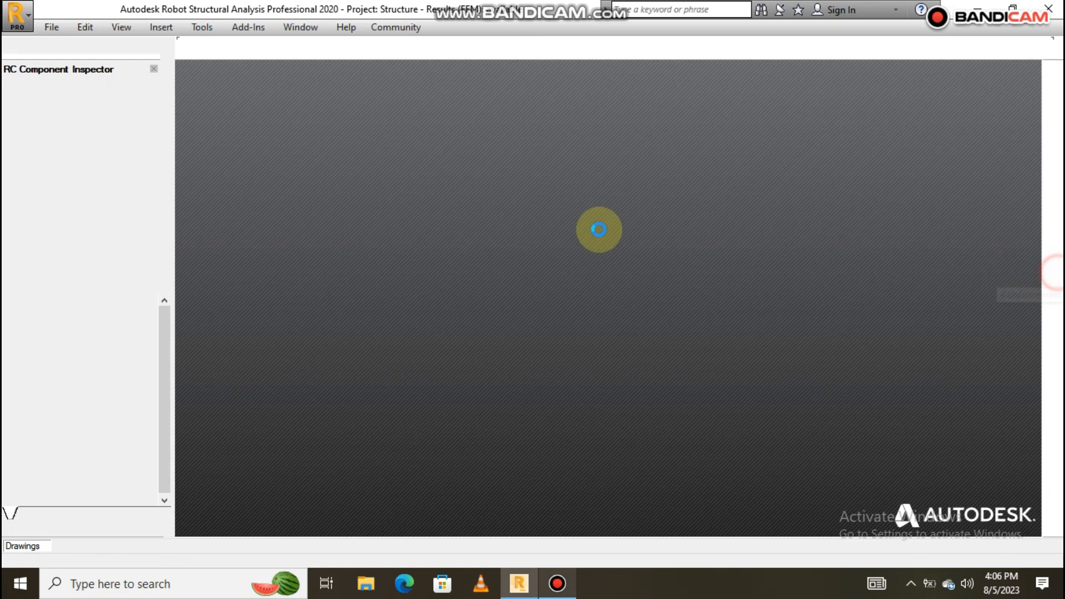
pyautogui.scroll(3, 366, 287)
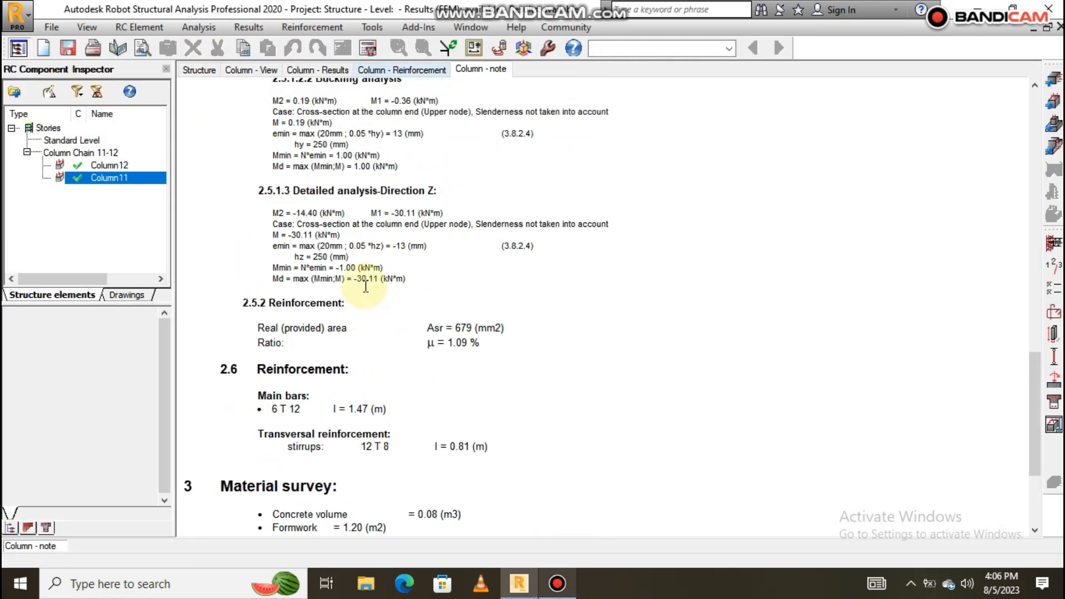
pyautogui.click(115, 165)
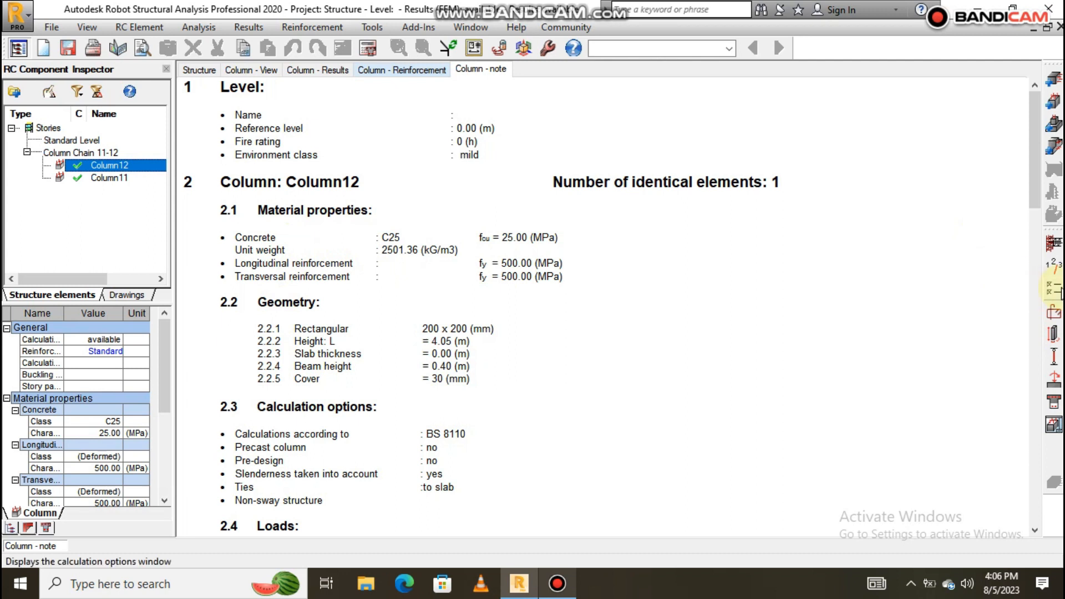
# Give Column12's main bars grade T steel at 460 MPa in the calculation options.
pyautogui.click(997, 294)
pyautogui.click(375, 65)
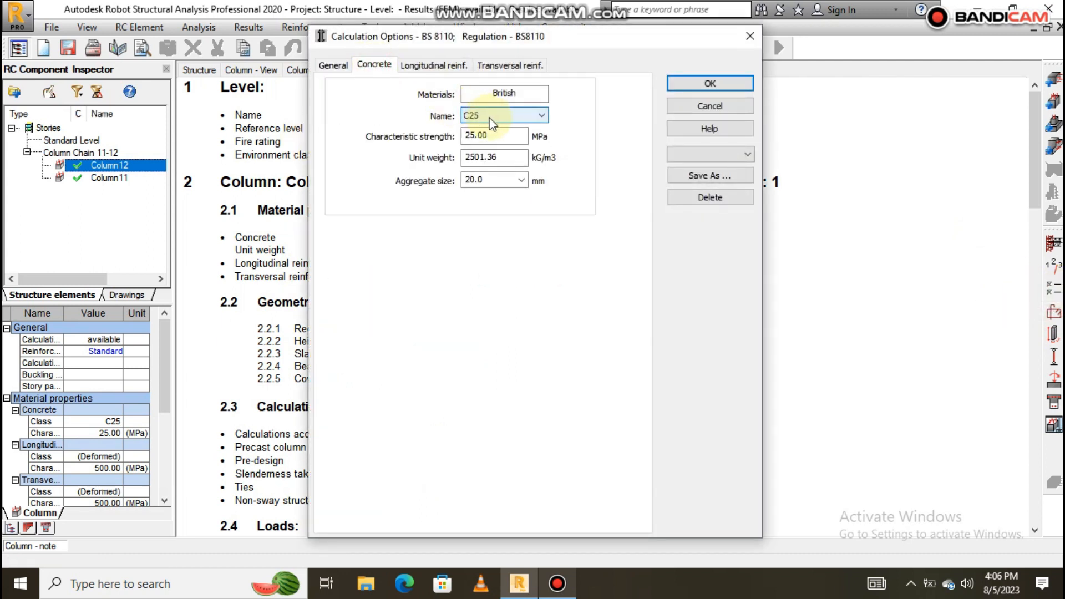
pyautogui.click(422, 65)
pyautogui.click(435, 134)
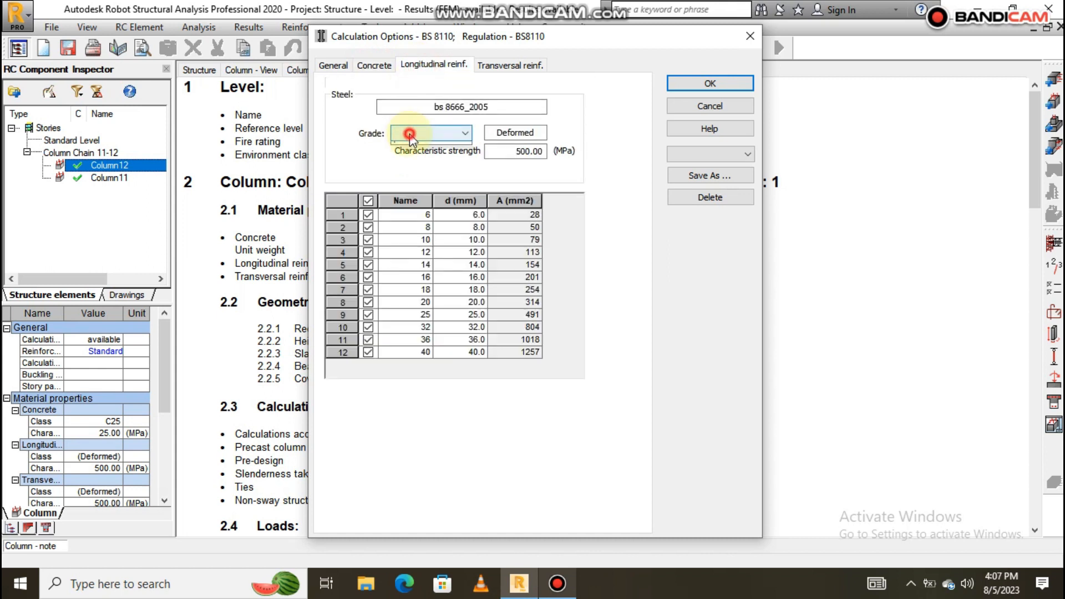
pyautogui.click(422, 146)
pyautogui.click(369, 200)
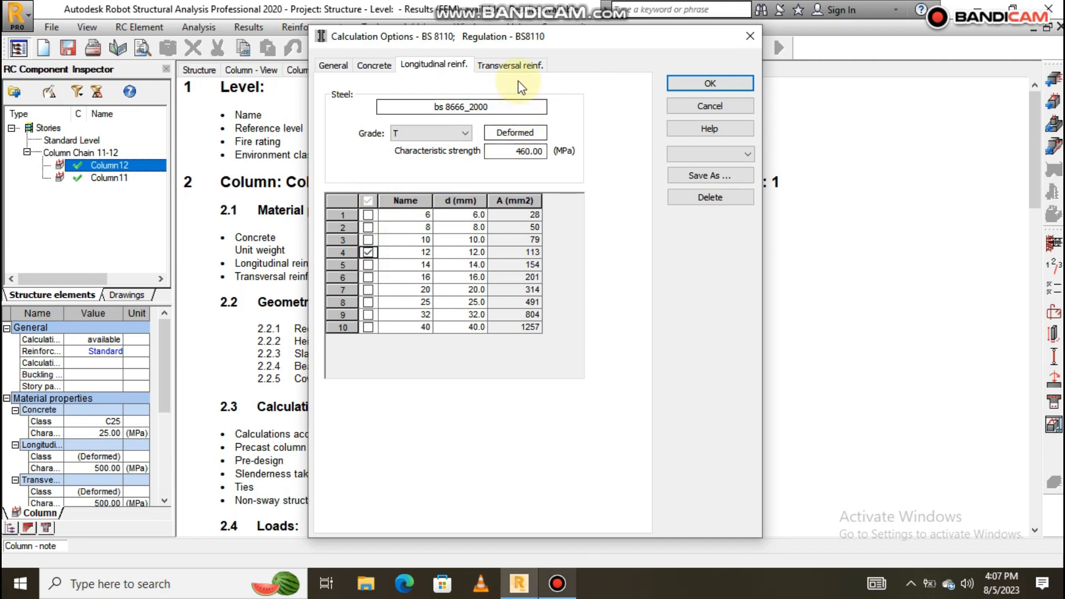
# Restrict Column12's stirrups to 8 mm grade T bars and confirm the options.
pyautogui.click(511, 65)
pyautogui.click(435, 134)
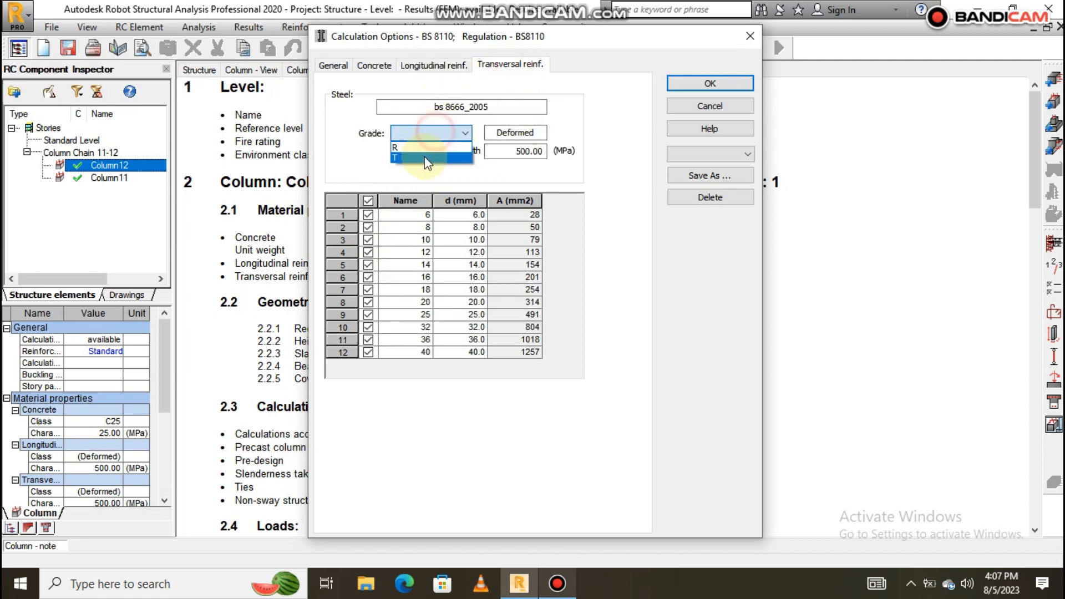
pyautogui.click(422, 146)
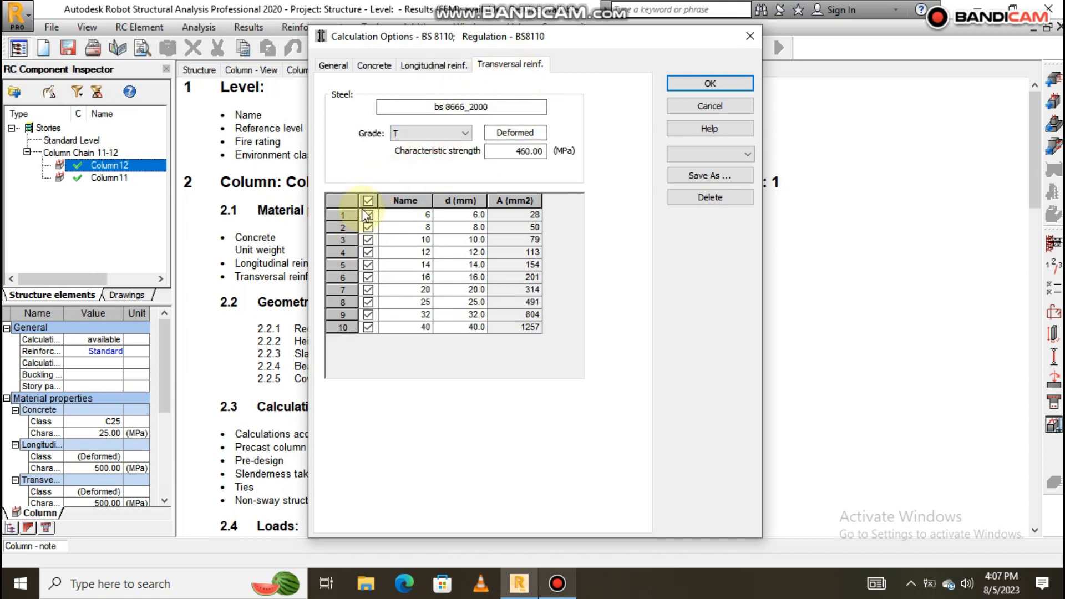
pyautogui.click(368, 200)
pyautogui.click(370, 227)
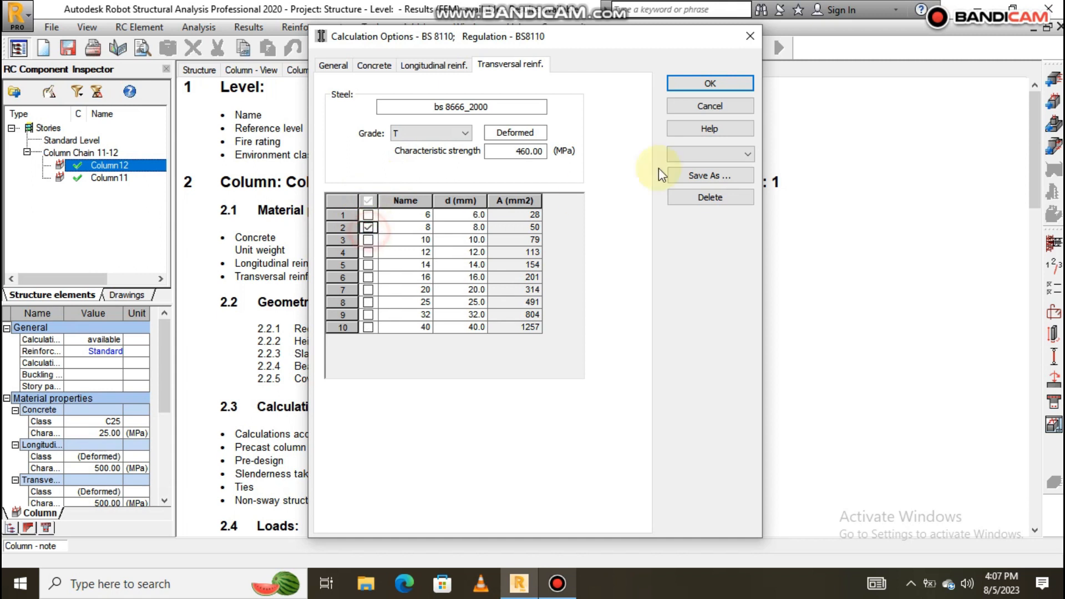
pyautogui.click(715, 85)
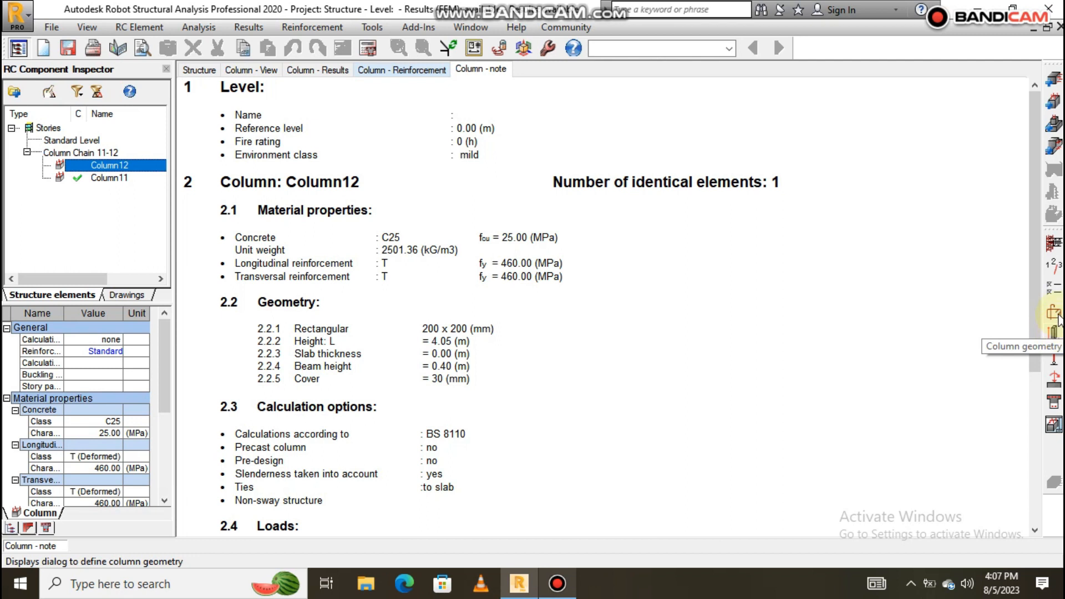
# Switch off Column12's dowel connection to the upper column in the reinforcement pattern.
pyautogui.click(1053, 356)
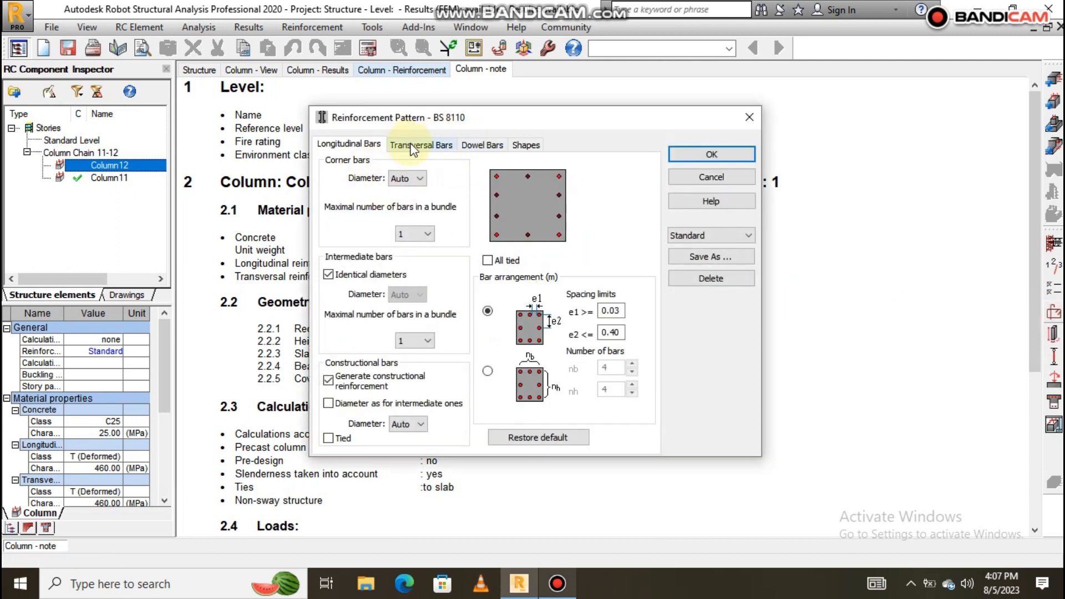
pyautogui.click(472, 144)
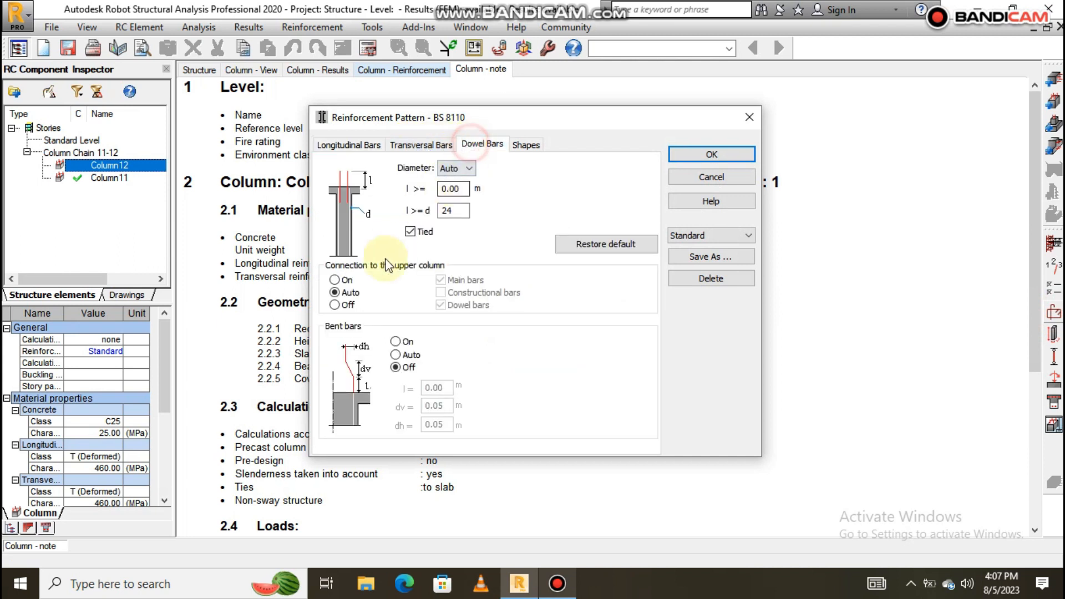
pyautogui.click(335, 305)
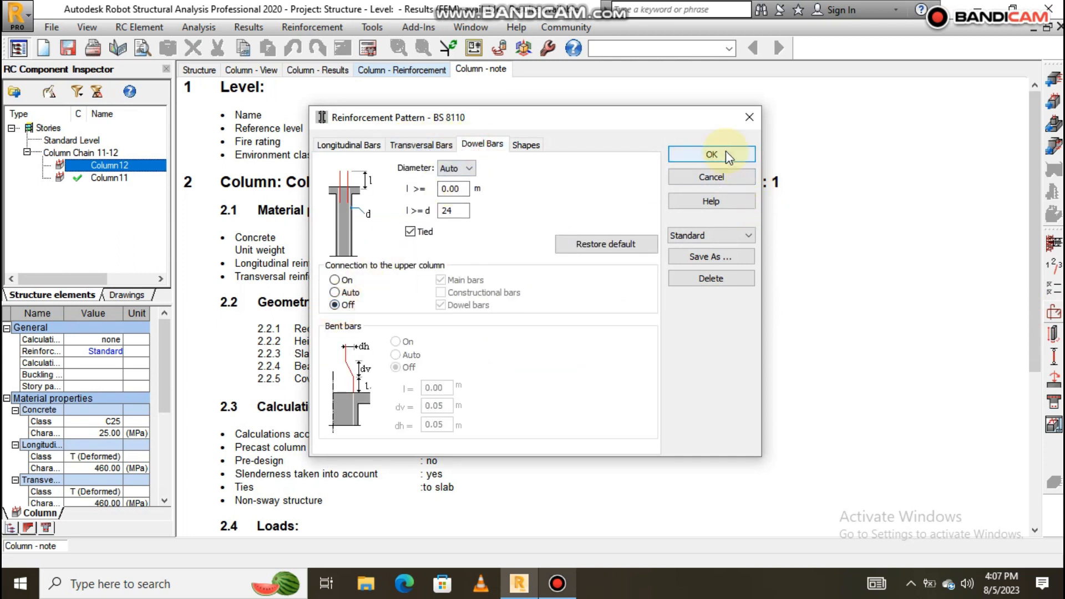
pyautogui.click(711, 154)
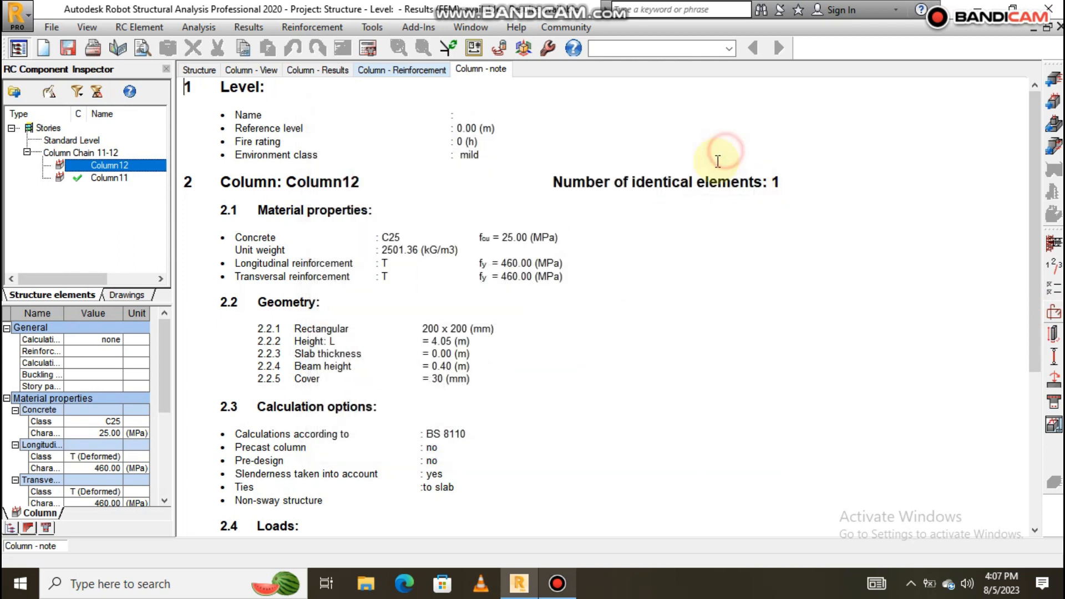
# Resize Column12 to b = 250 mm, h = 250 mm with a 4 m height.
pyautogui.click(1054, 335)
pyautogui.doubleClick(421, 249)
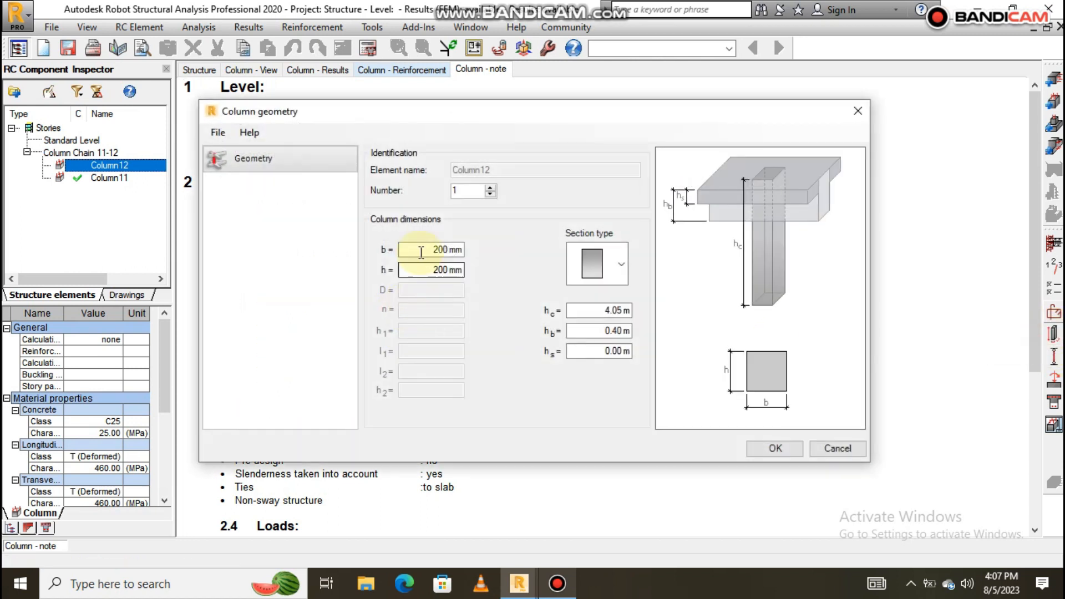
pyautogui.write('25')
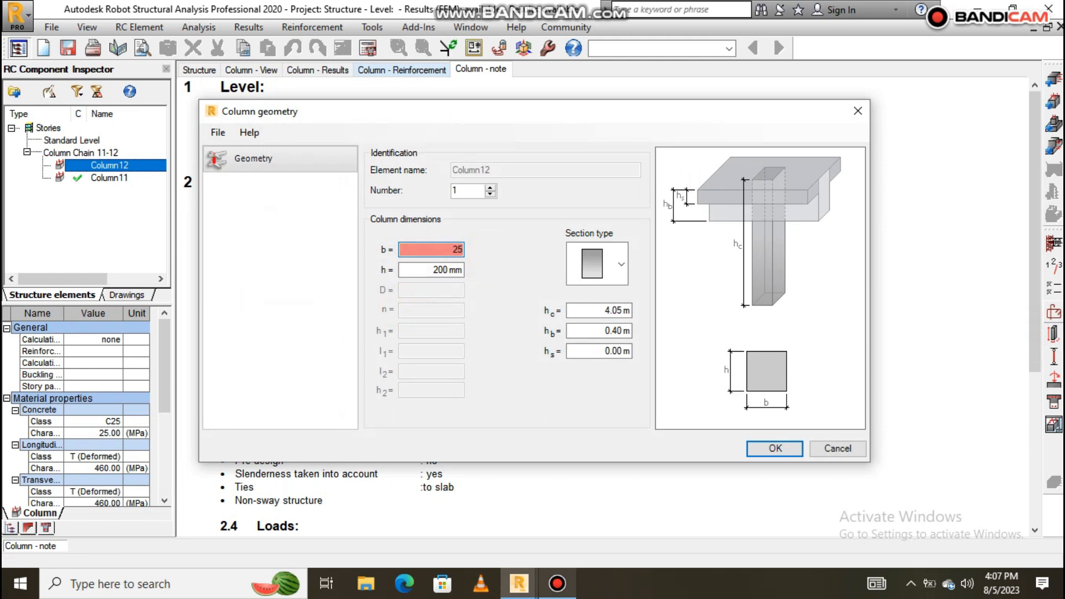
pyautogui.write('0')
pyautogui.doubleClick(430, 269)
pyautogui.write('250')
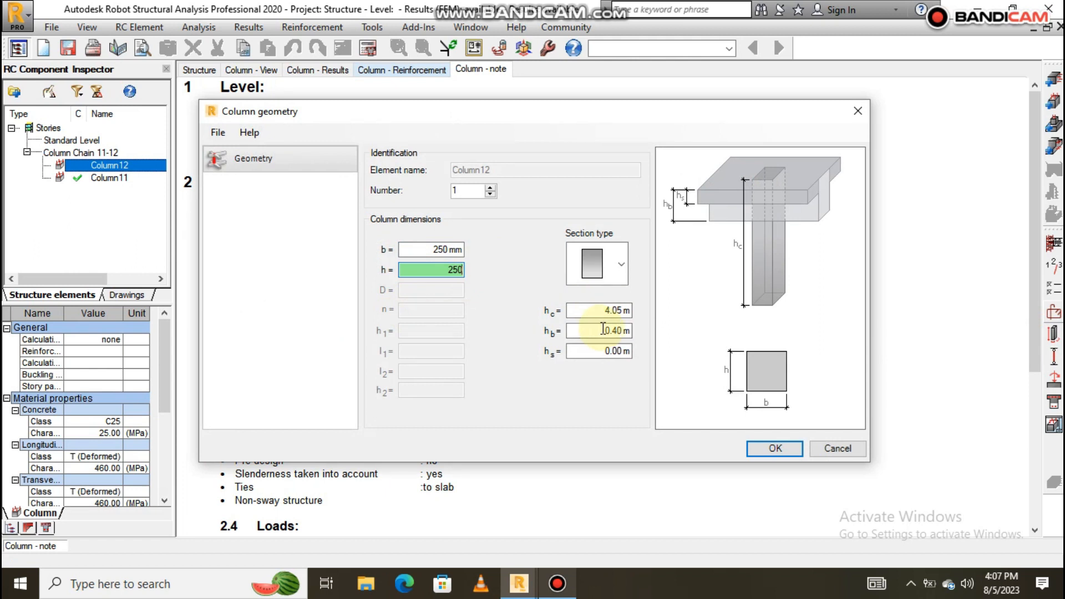
pyautogui.click(581, 310)
pyautogui.write('4')
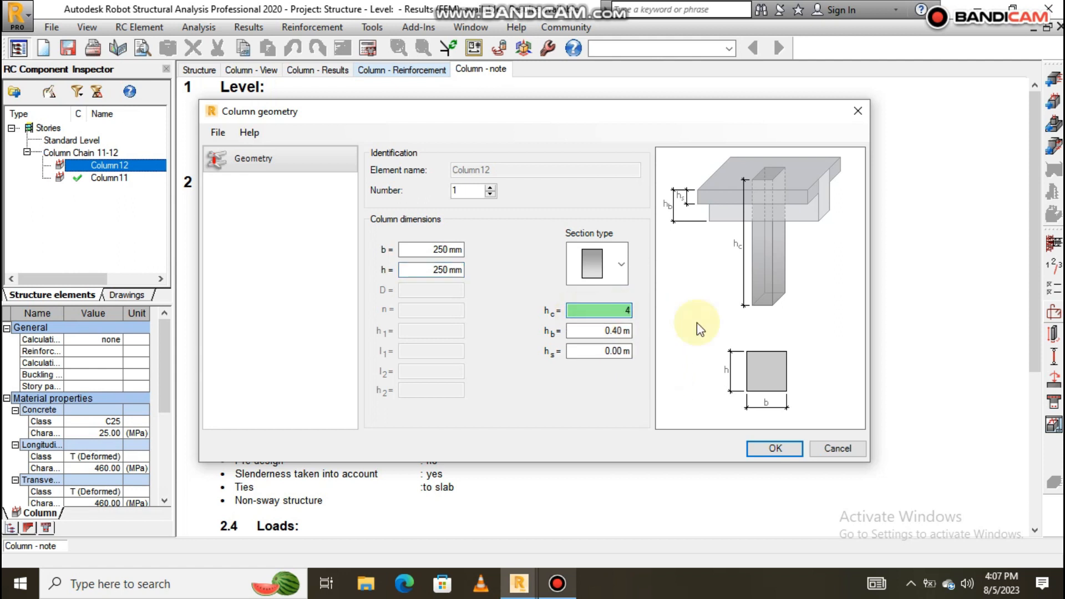
pyautogui.click(770, 446)
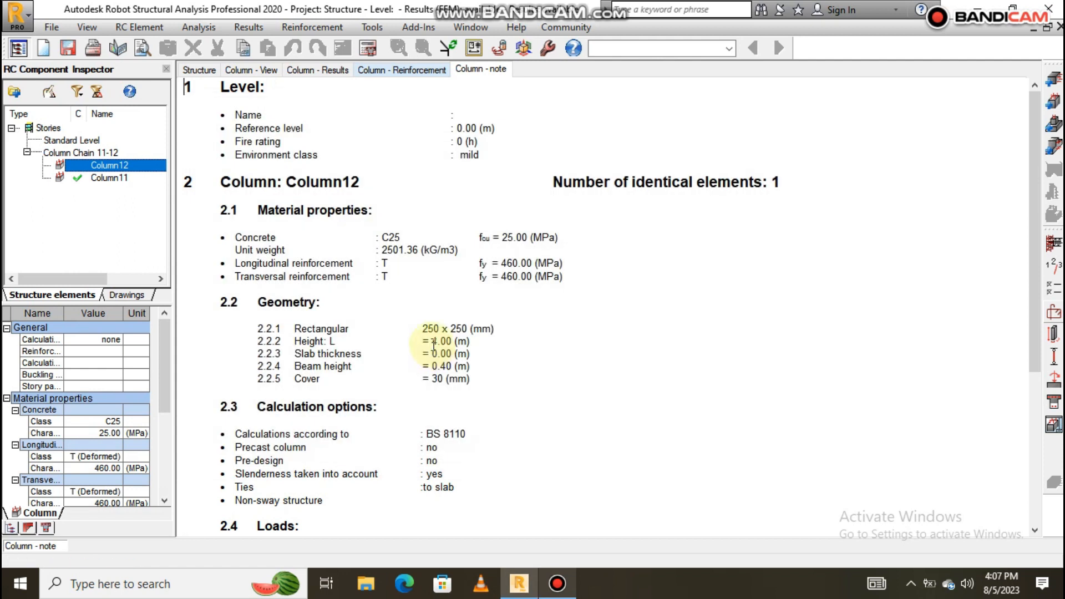
# Recalculate Column12 and open its 250x250 reinforcement drawing showing 6 T 12 bars and 25 T 8 stirrups.
pyautogui.click(367, 51)
pyautogui.click(590, 362)
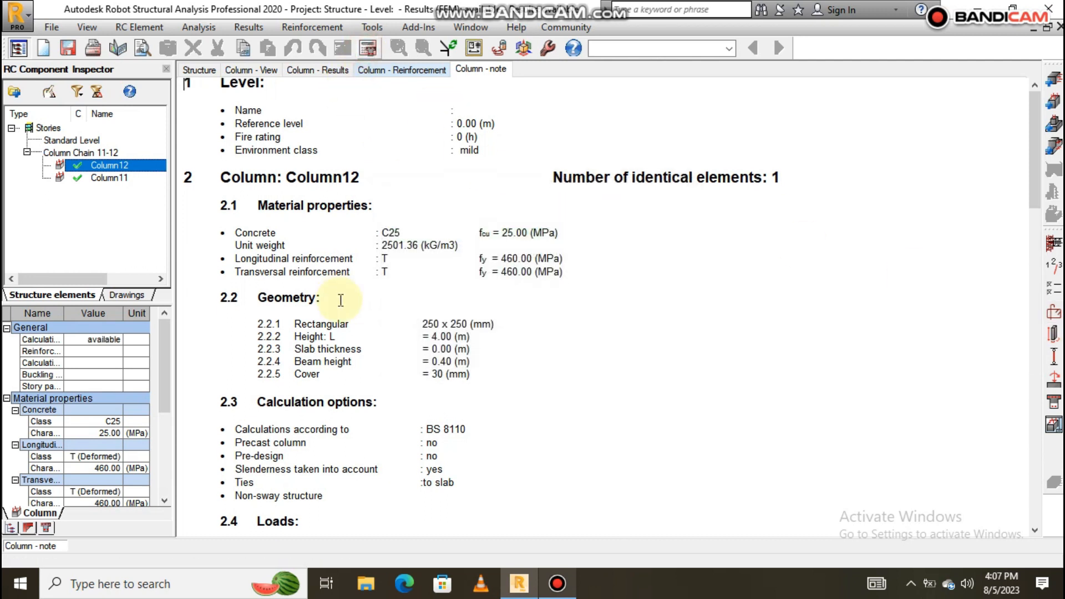
pyautogui.scroll(-10, 344, 300)
pyautogui.scroll(-12, 346, 300)
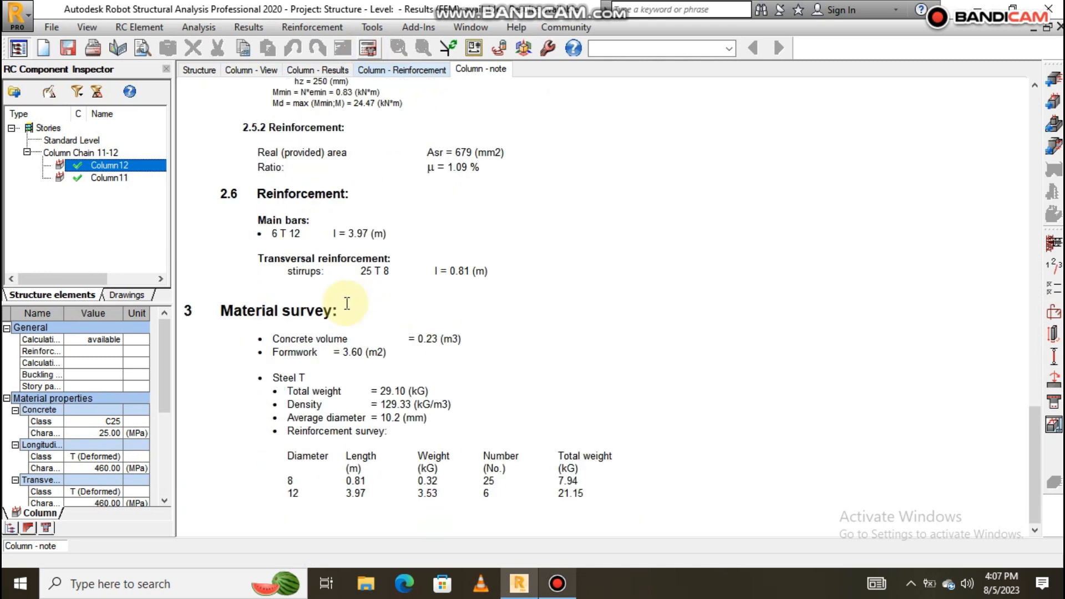
pyautogui.click(1052, 427)
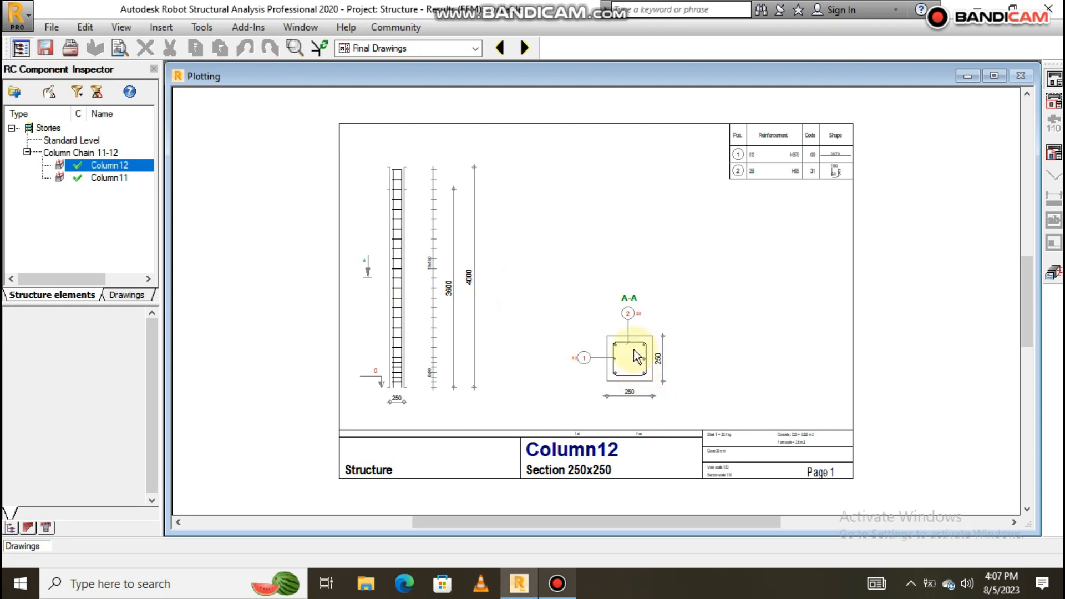
# Zoom around Column12's drawing, then return to its calculation note listing 29.10 kG steel and 0.23 m3 concrete.
pyautogui.scroll(3, 610, 308)
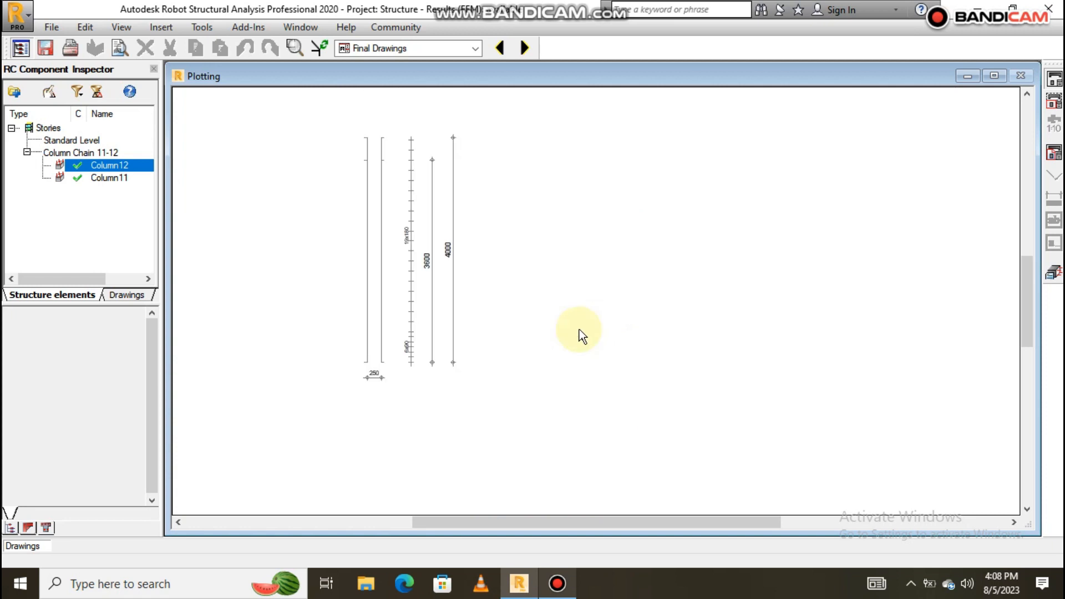
pyautogui.scroll(-3, 582, 335)
pyautogui.scroll(3, 615, 335)
pyautogui.scroll(-3, 606, 344)
pyautogui.scroll(3, 598, 322)
pyautogui.scroll(-2, 839, 332)
pyautogui.scroll(-3, 818, 328)
pyautogui.scroll(3, 785, 336)
pyautogui.scroll(-4, 715, 324)
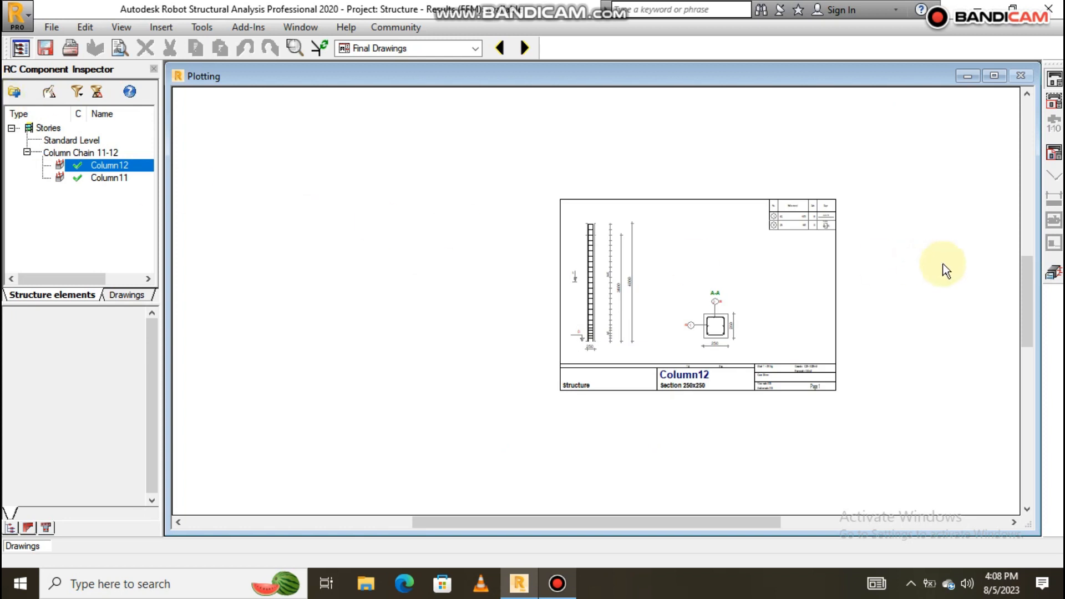
pyautogui.click(1053, 272)
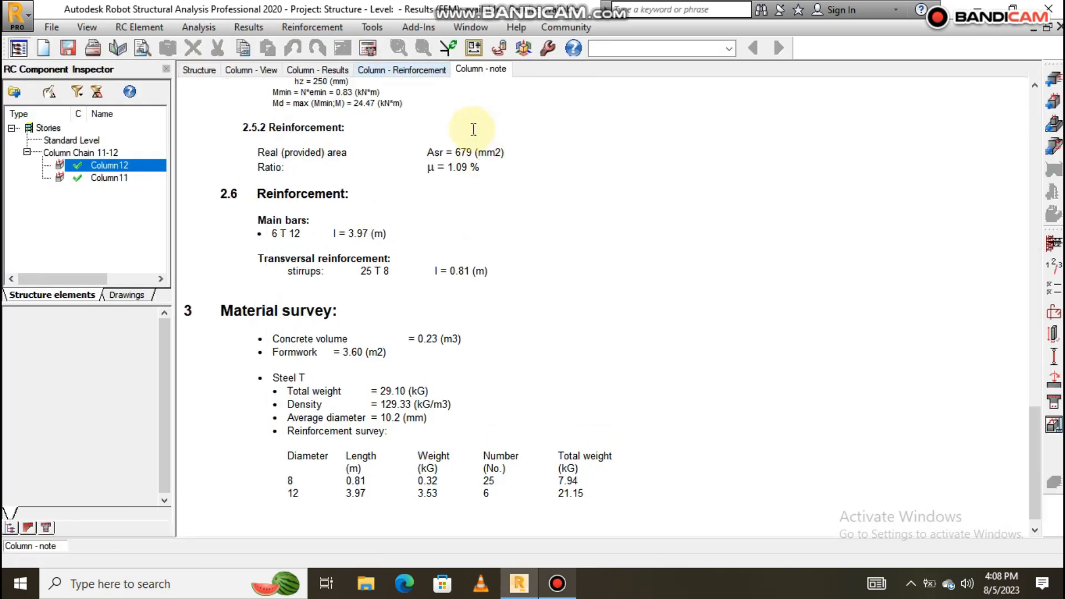
pyautogui.scroll(5, 399, 266)
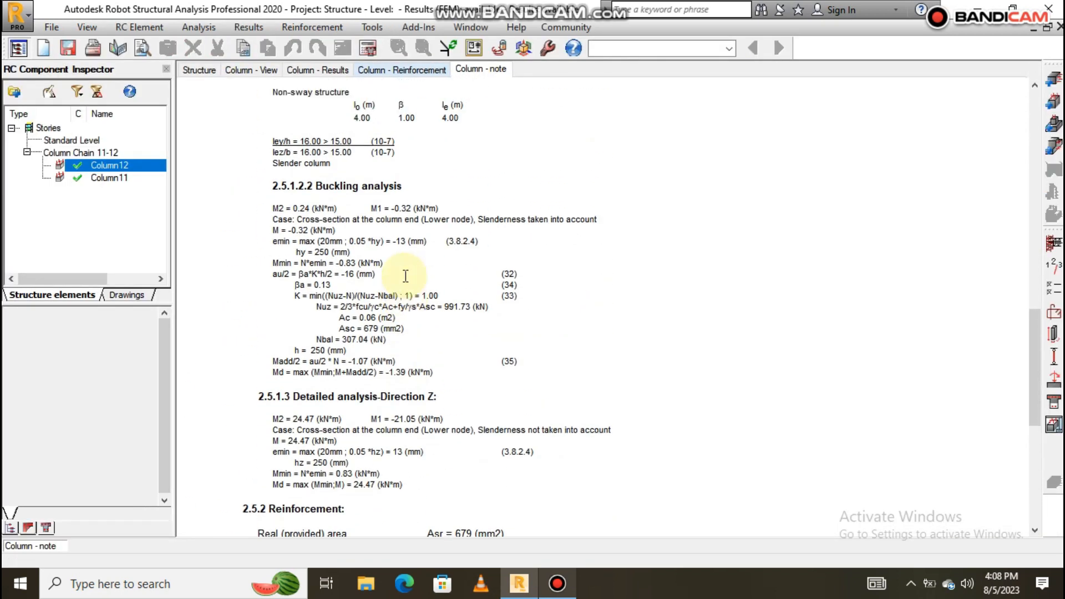
pyautogui.scroll(3, 405, 276)
pyautogui.scroll(15, 405, 275)
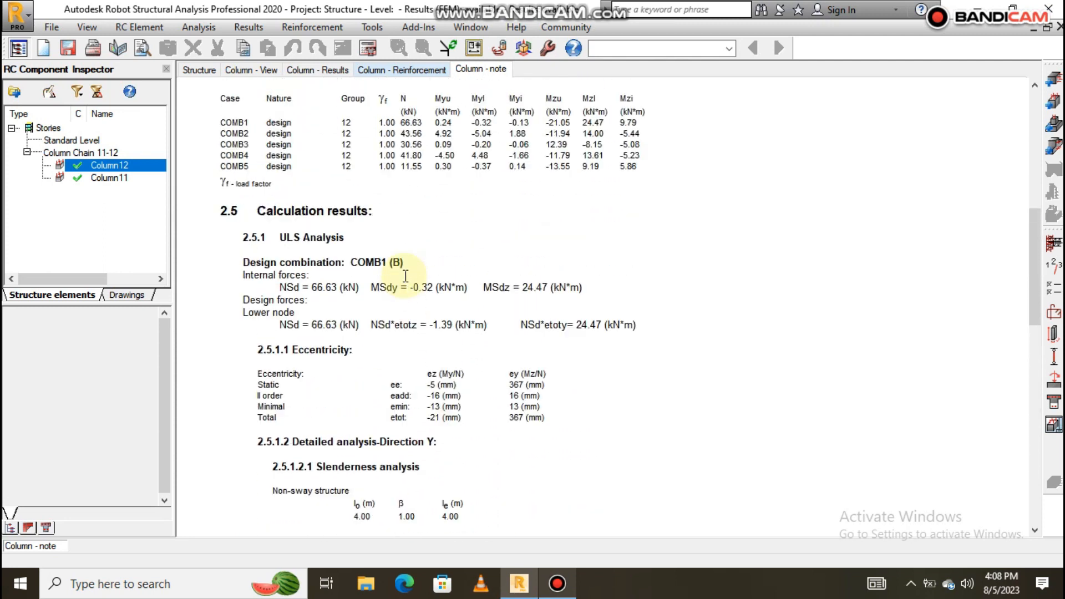
pyautogui.scroll(-15, 417, 282)
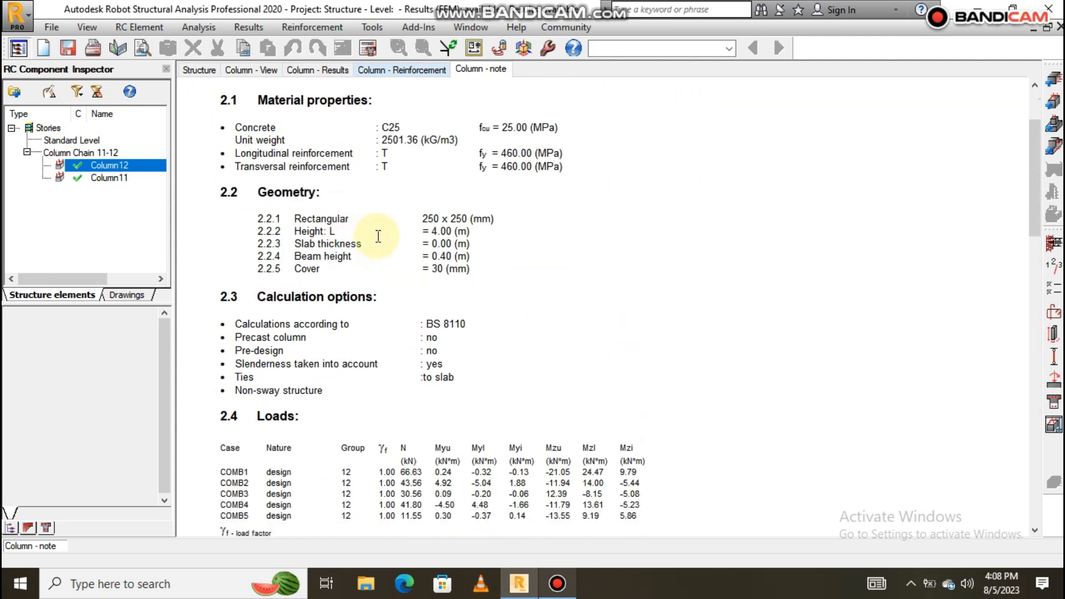
pyautogui.scroll(15, 378, 237)
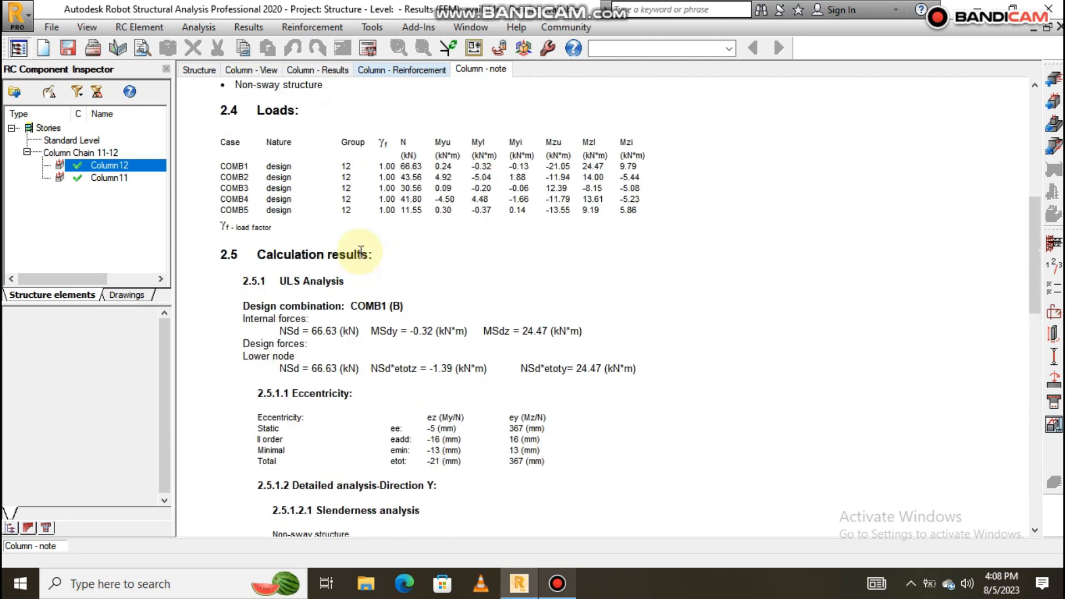
pyautogui.scroll(-20, 368, 242)
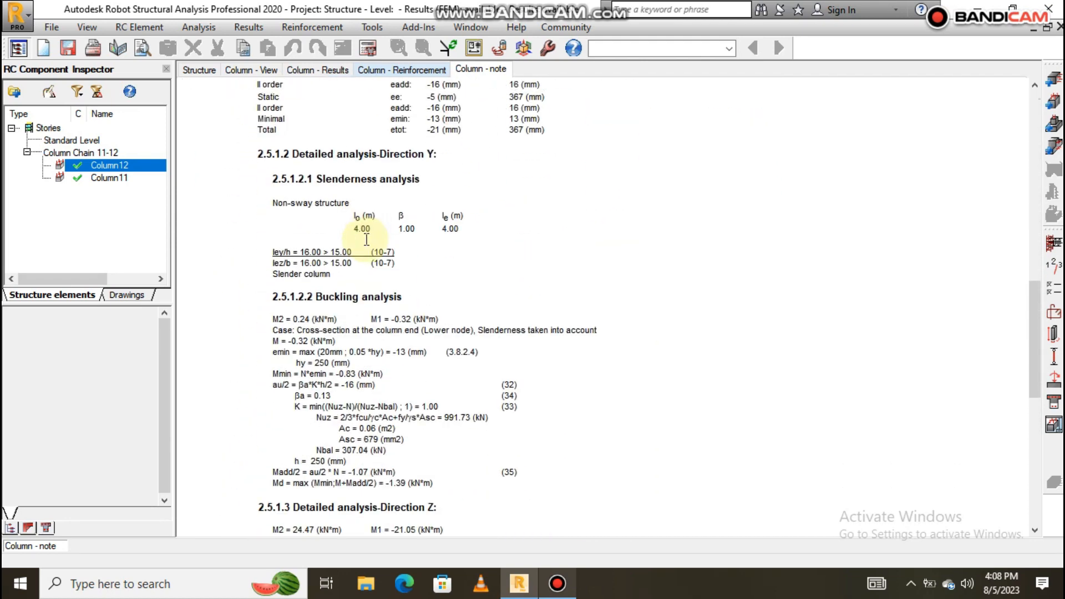
pyautogui.scroll(10, 355, 217)
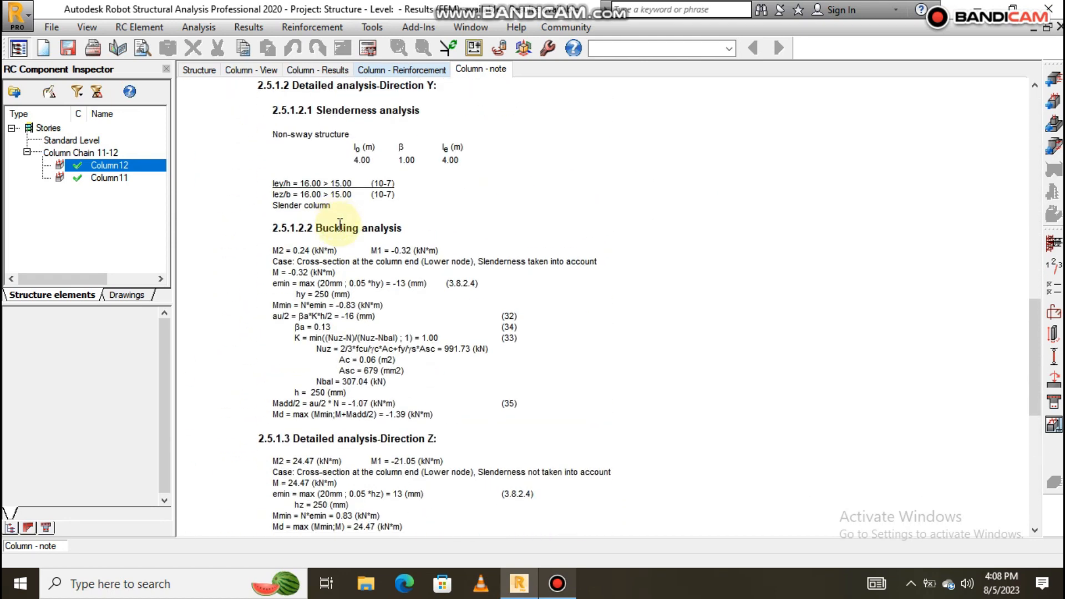
pyautogui.scroll(-5, 345, 234)
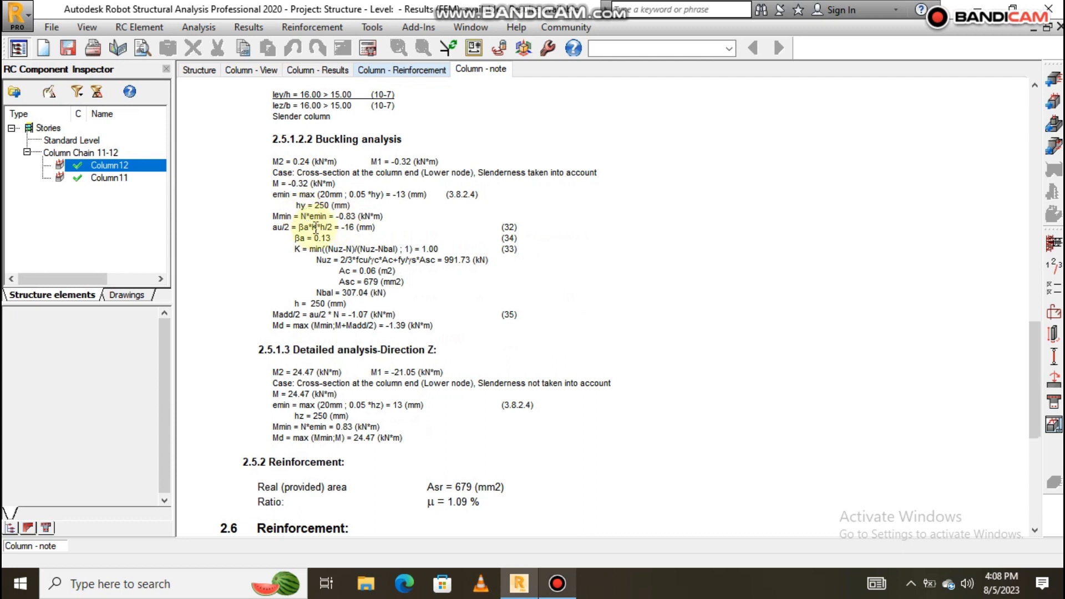
pyautogui.scroll(-4, 360, 288)
pyautogui.scroll(3, 356, 282)
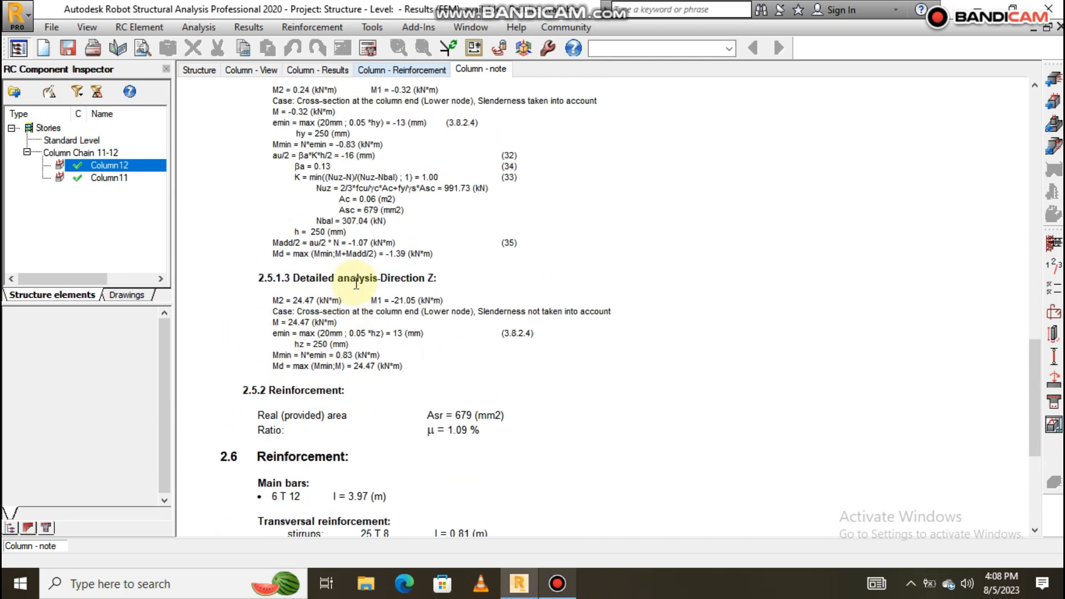
pyautogui.scroll(15, 356, 283)
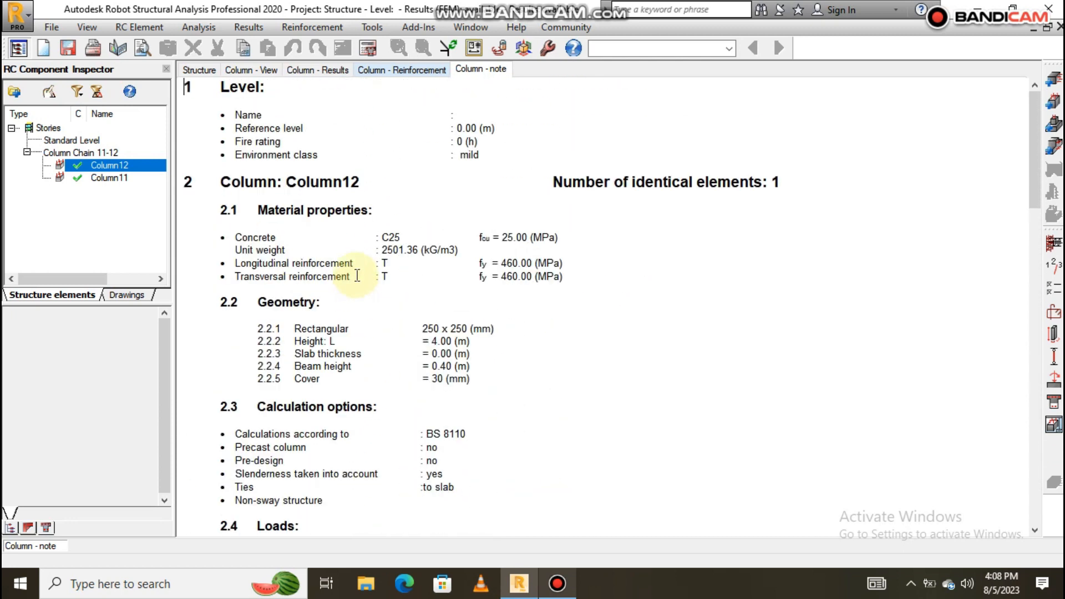
pyautogui.scroll(-2, 427, 214)
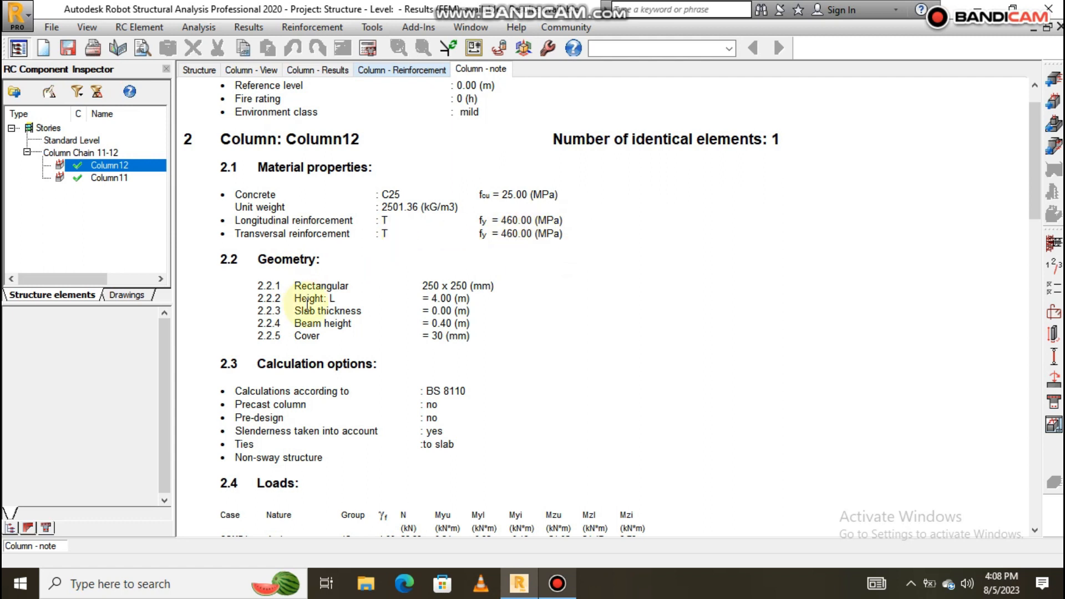
pyautogui.scroll(-1, 318, 288)
pyautogui.scroll(-1, 299, 237)
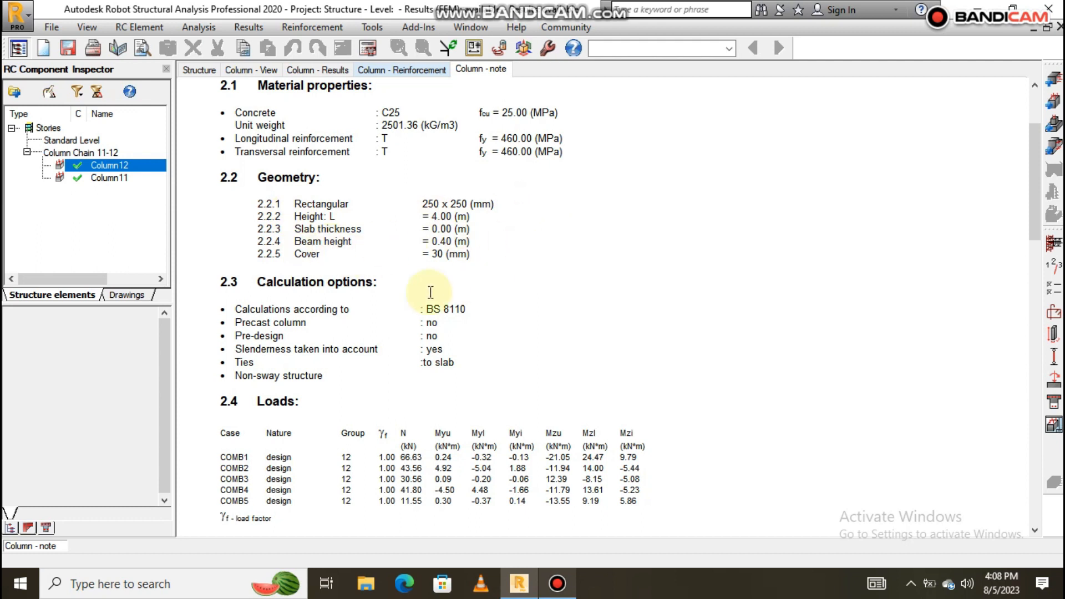
pyautogui.scroll(-3, 451, 244)
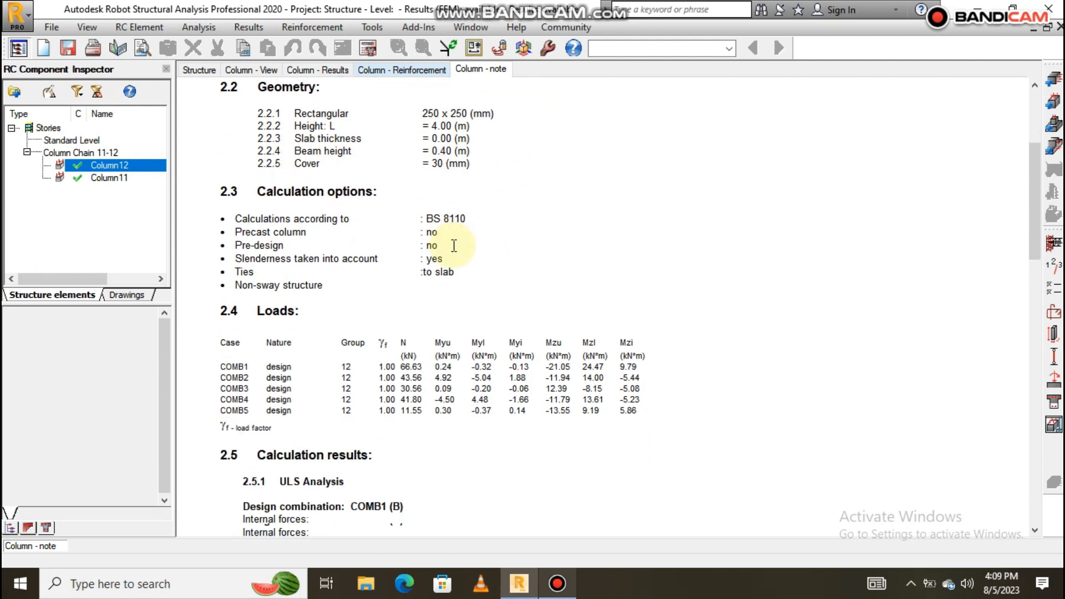
pyautogui.scroll(-3, 337, 243)
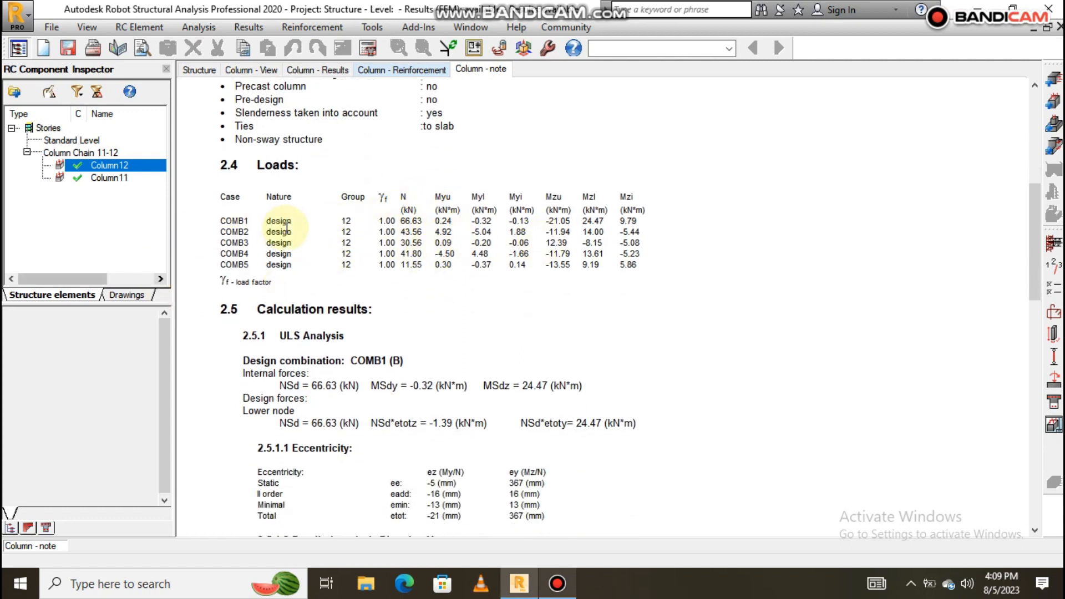
pyautogui.scroll(-7, 298, 231)
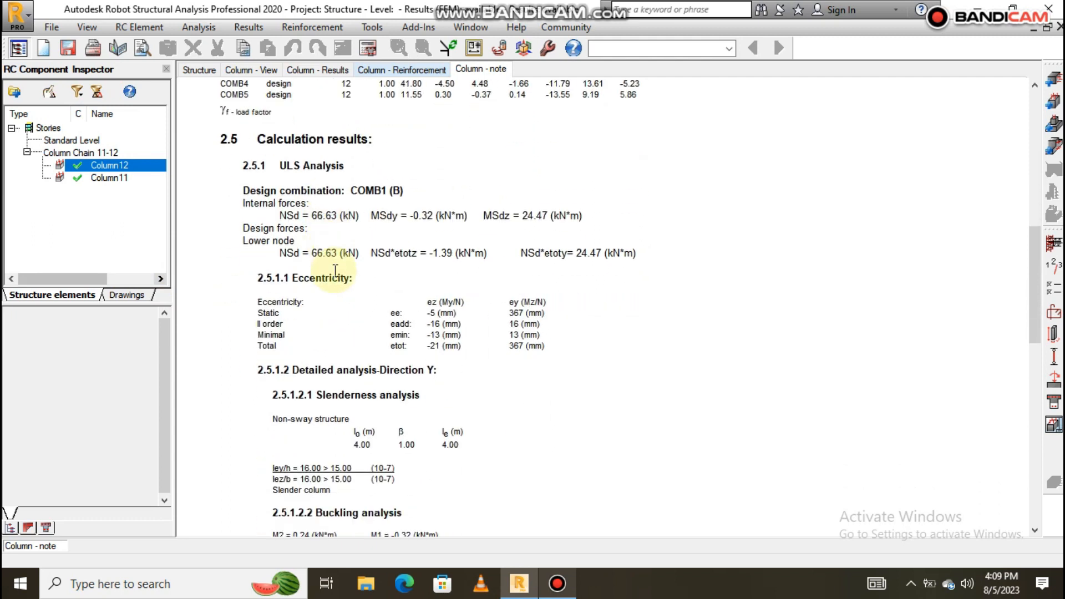
pyautogui.scroll(-2, 358, 286)
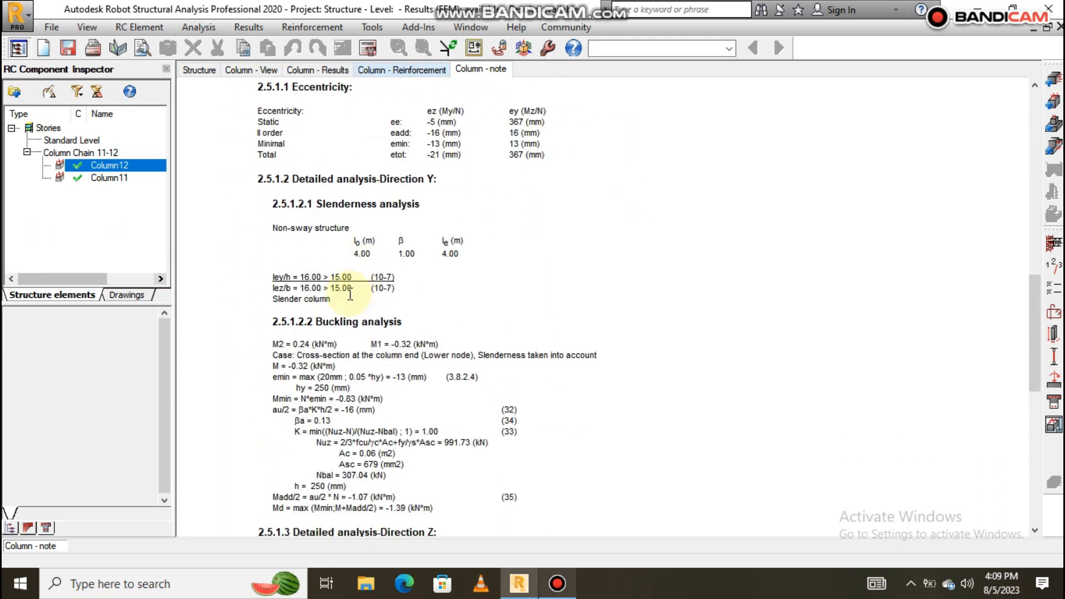
pyautogui.moveTo(272, 300); pyautogui.dragTo(329, 304)
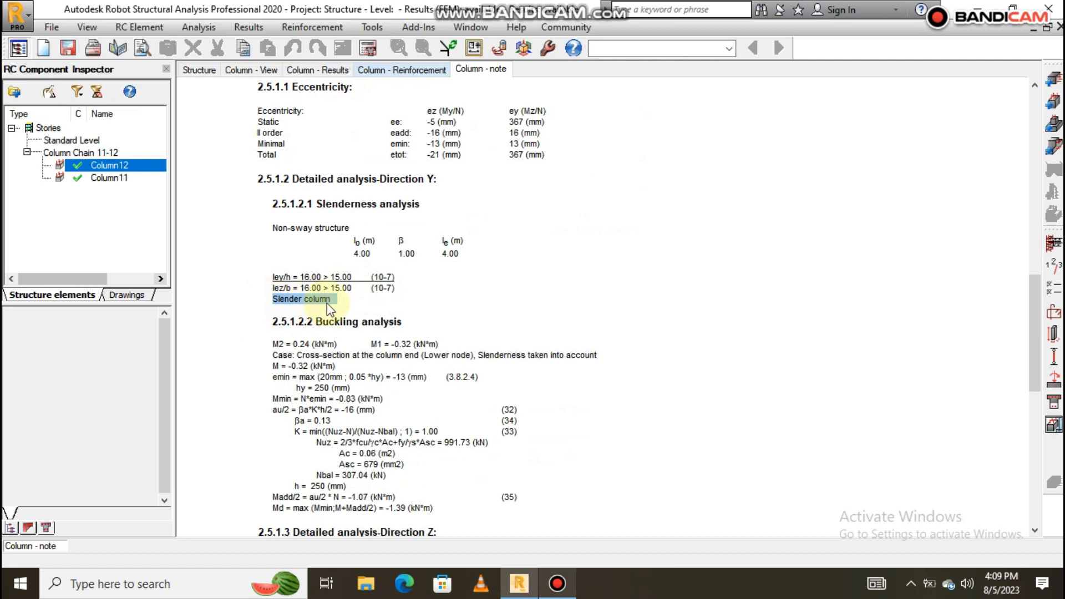
pyautogui.click(408, 301)
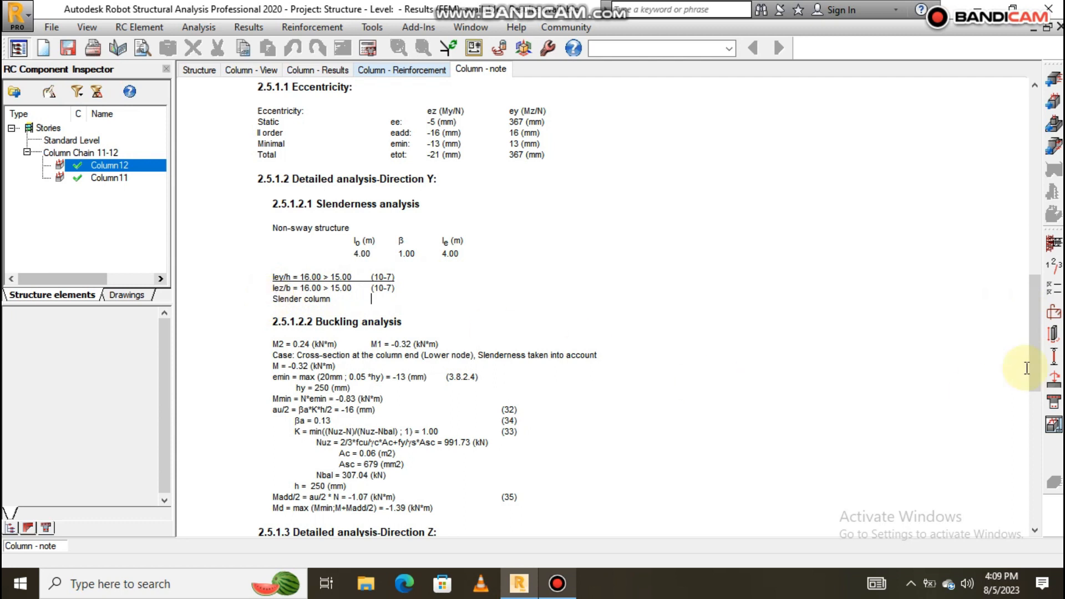
# Change Column12's geometry from 250 to 300 x 300 mm.
pyautogui.click(1053, 334)
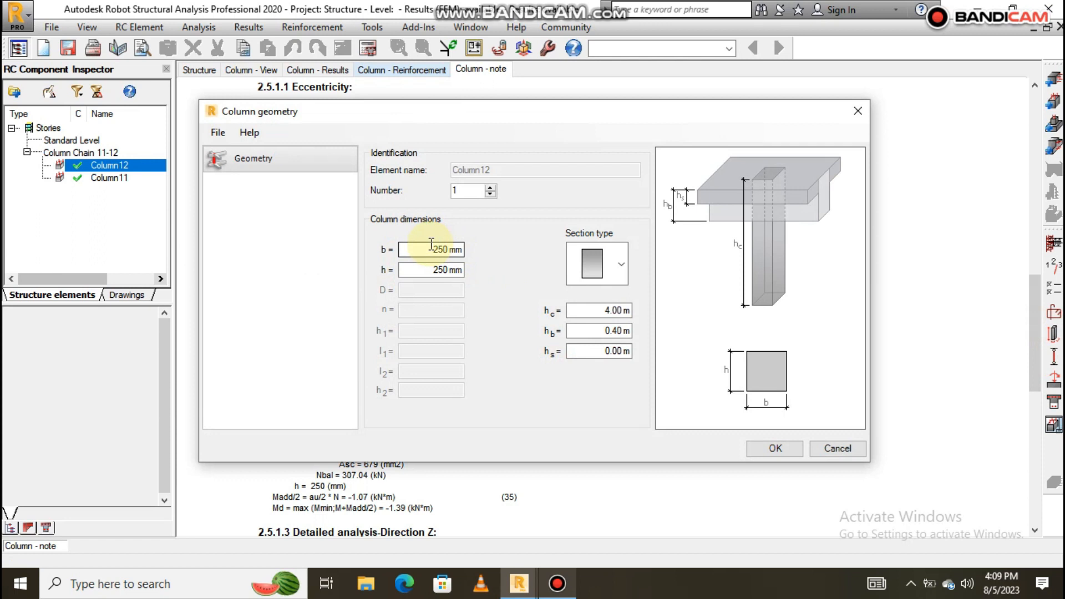
pyautogui.doubleClick(430, 248)
pyautogui.write('3')
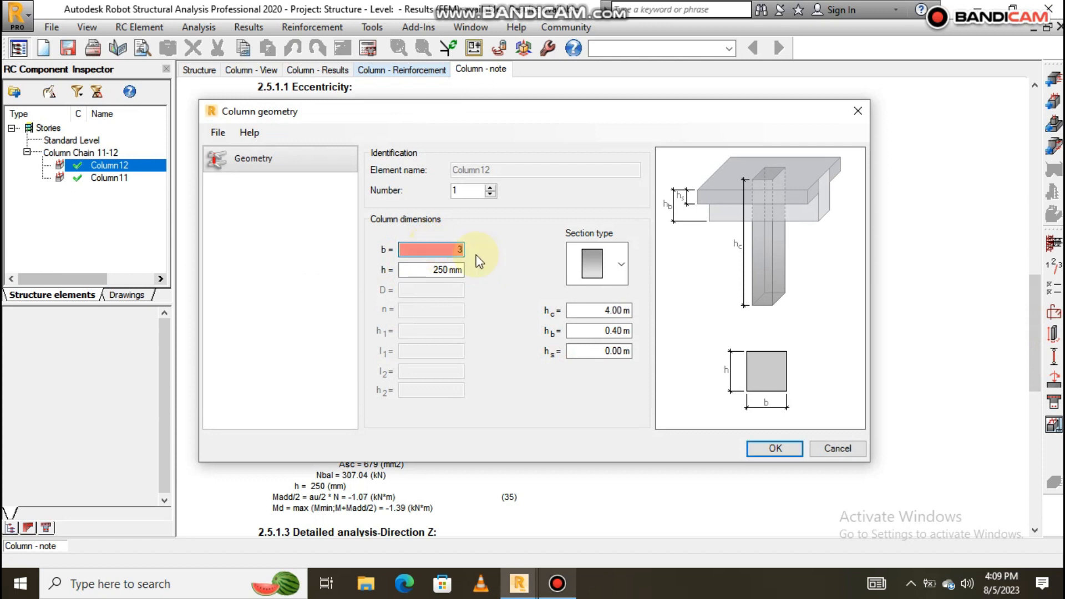
pyautogui.write('00')
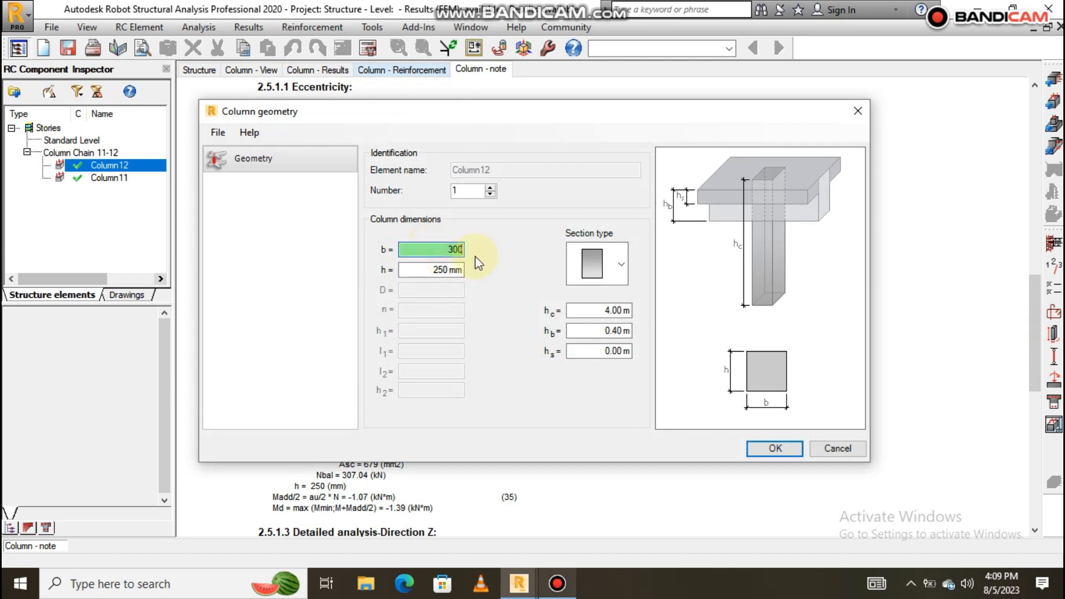
pyautogui.click(431, 270)
pyautogui.write('300')
pyautogui.click(775, 448)
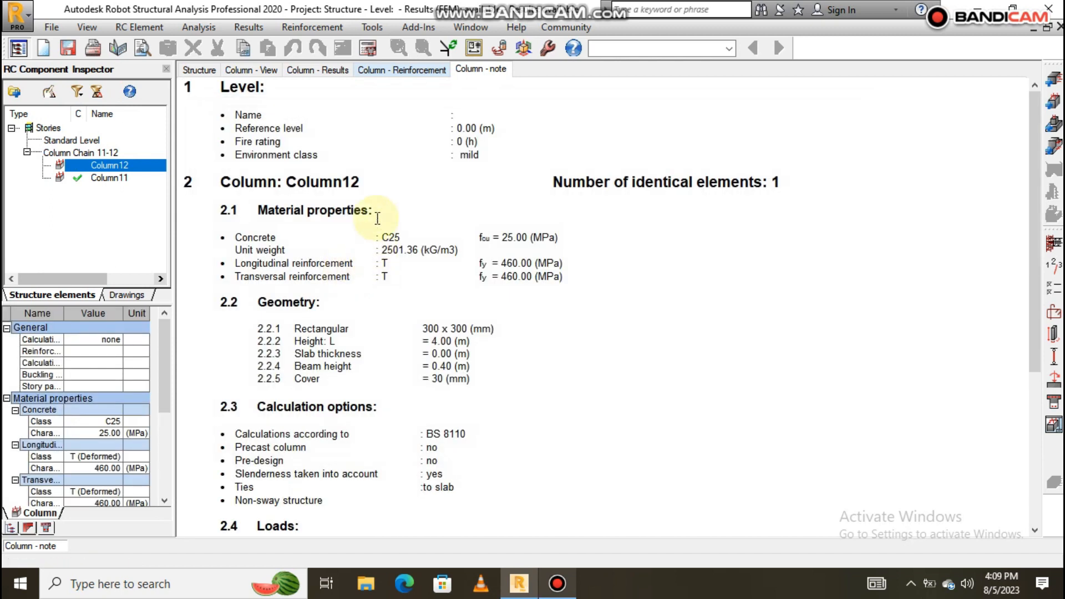
# Recalculate Column12 as a short column with 4 T 12 bars and open its reinforcement drawing.
pyautogui.click(366, 49)
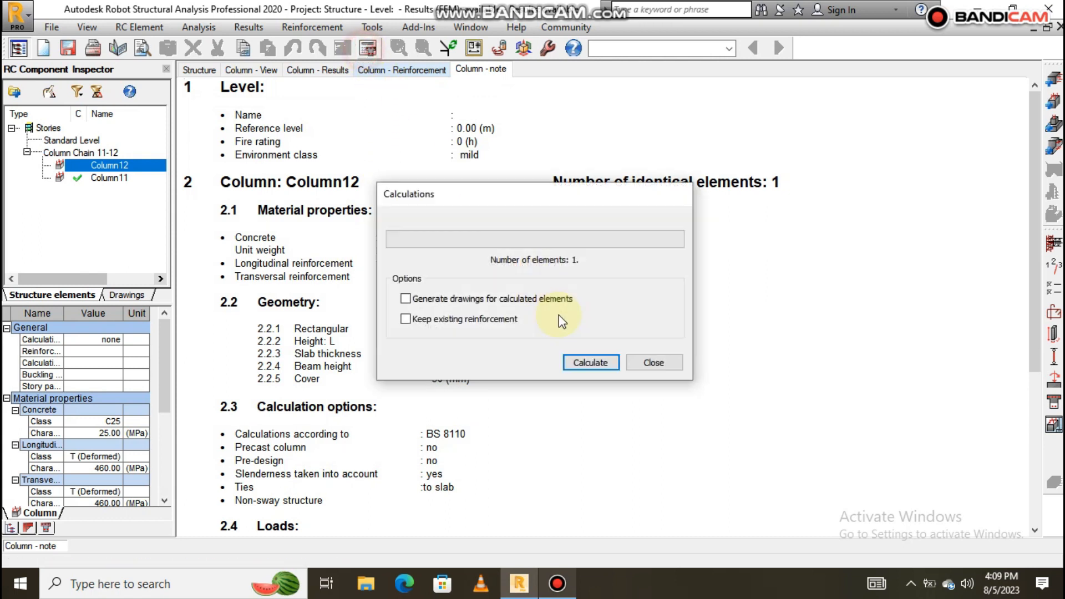
pyautogui.click(588, 362)
pyautogui.scroll(-15, 389, 322)
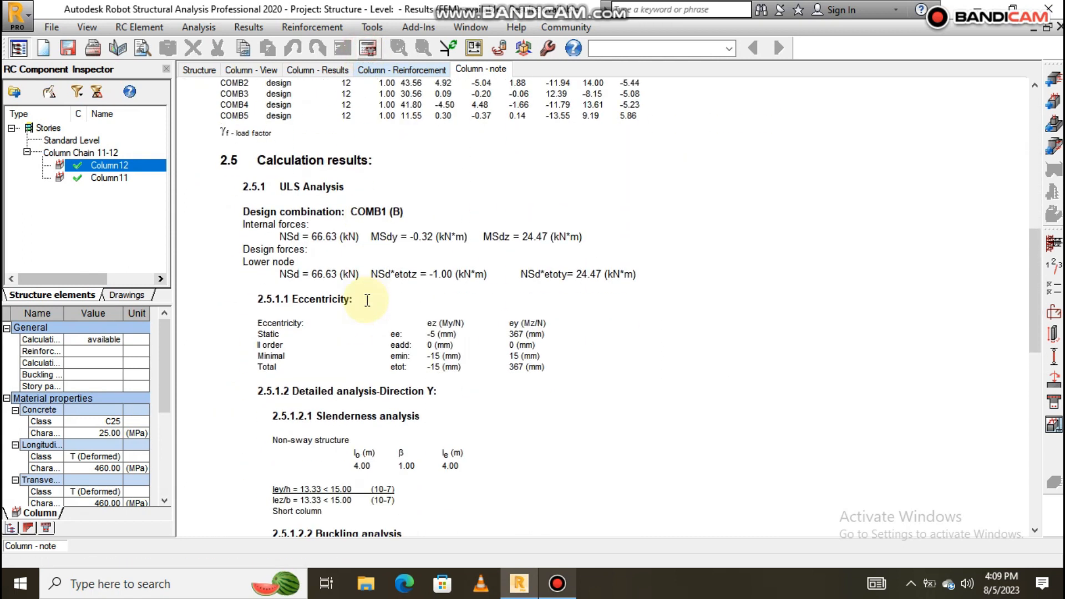
pyautogui.scroll(-10, 367, 300)
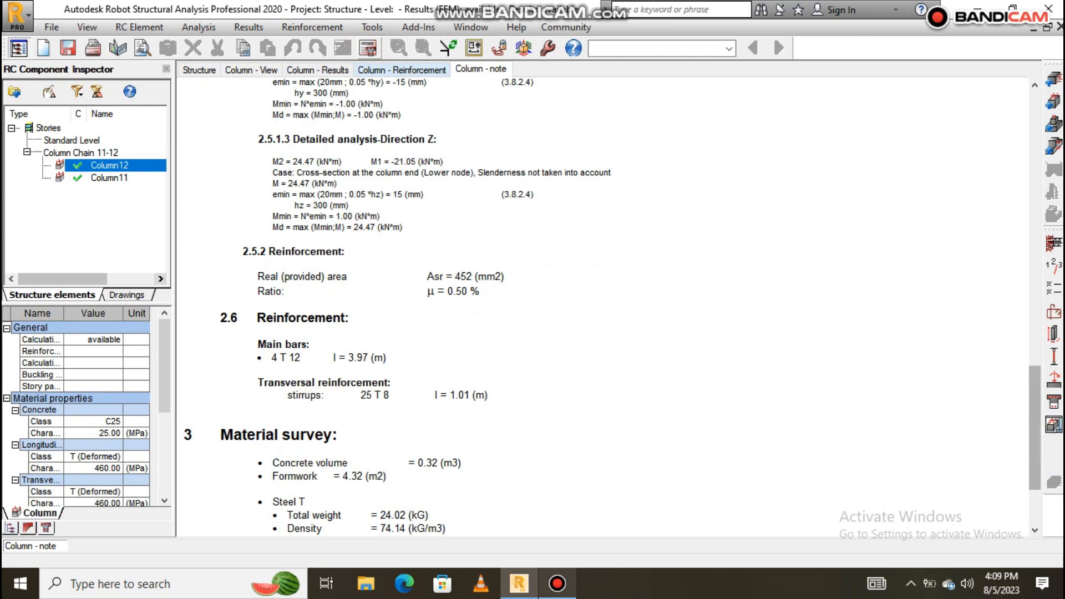
pyautogui.click(1053, 426)
# Review Column12's 300 x 300 drawing, then return to its note listing 24.02 kG steel and 0.32 m3 concrete.
pyautogui.scroll(5, 623, 360)
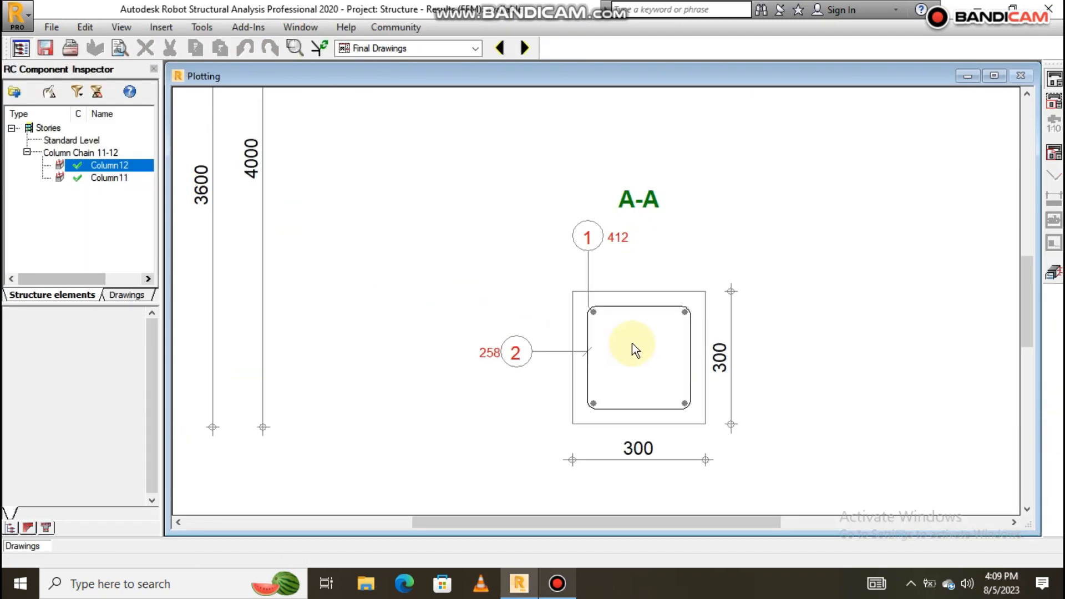
pyautogui.scroll(-4, 502, 316)
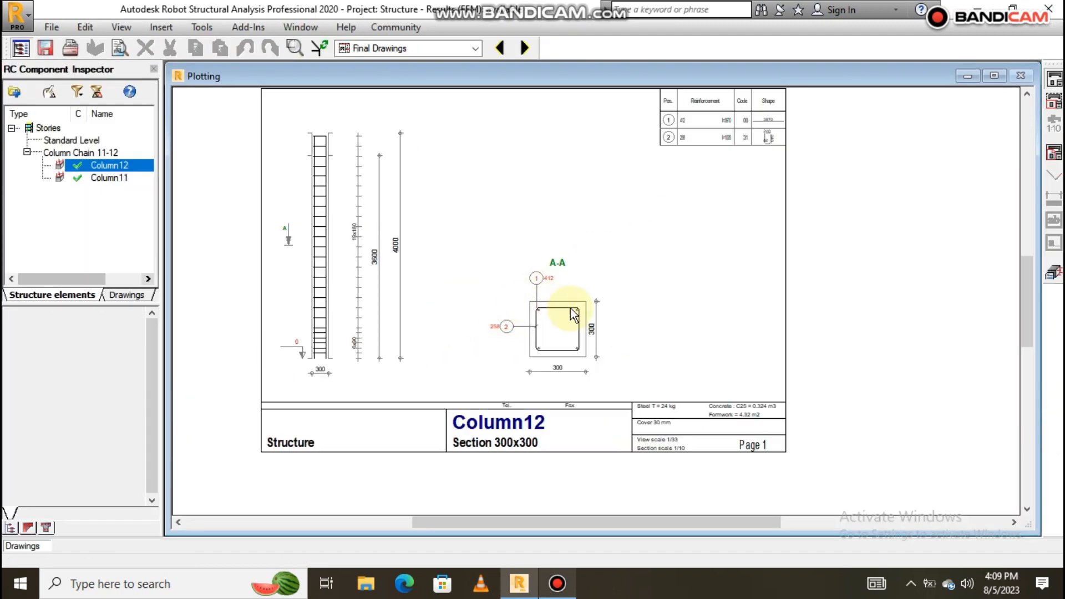
pyautogui.scroll(4, 554, 310)
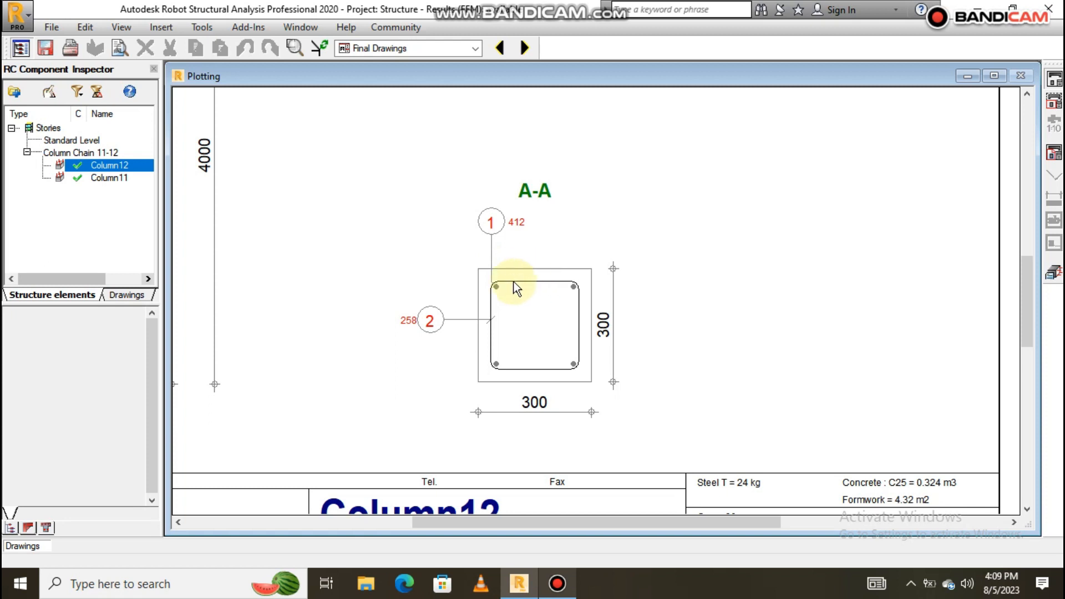
pyautogui.scroll(-4, 531, 300)
pyautogui.scroll(5, 516, 305)
pyautogui.scroll(-5, 638, 344)
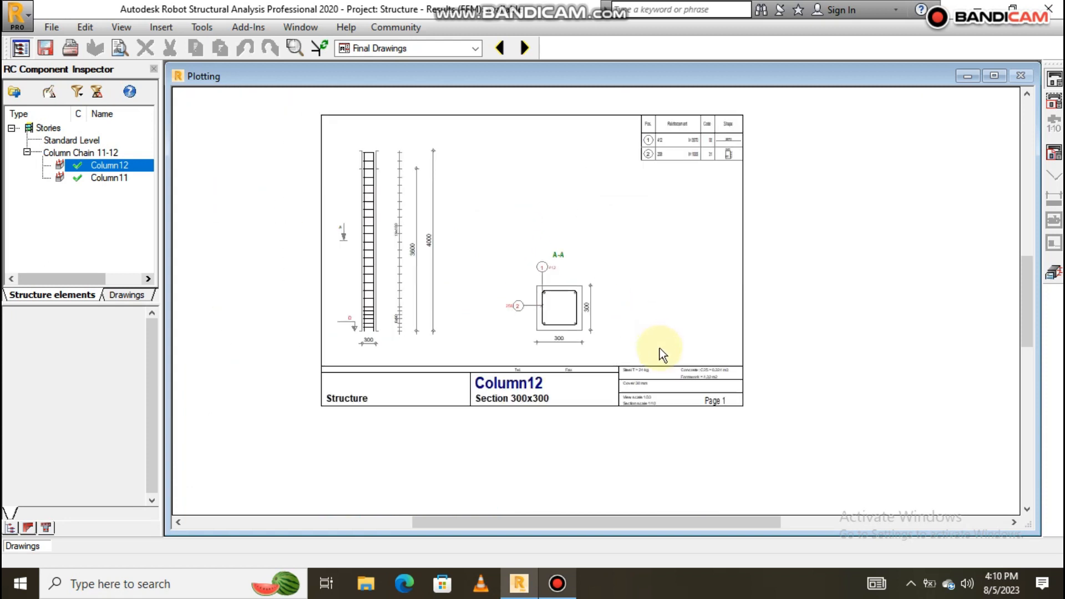
pyautogui.scroll(1, 568, 278)
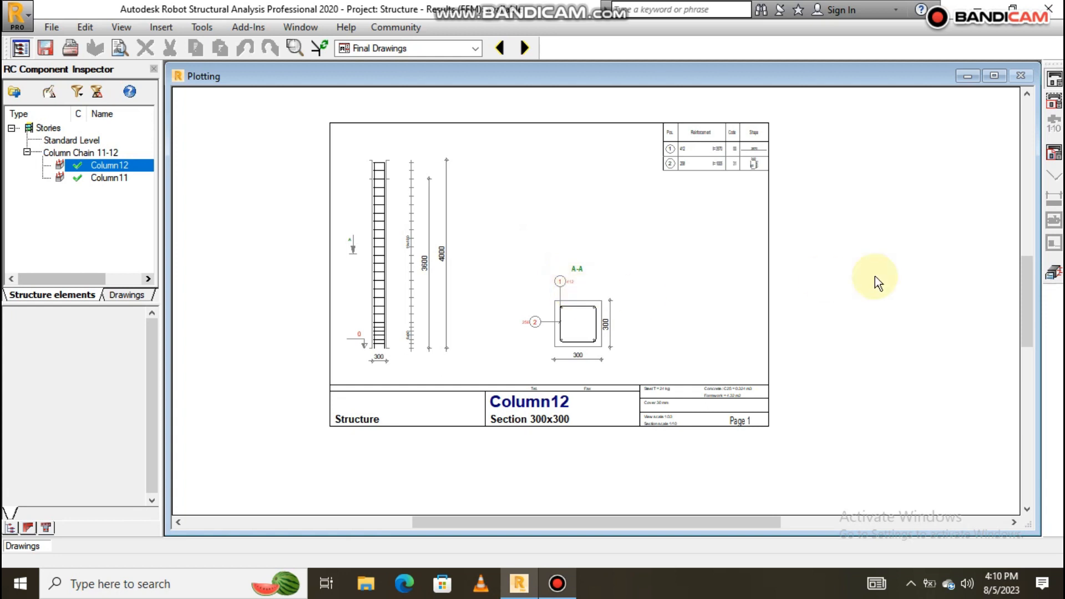
pyautogui.click(1053, 273)
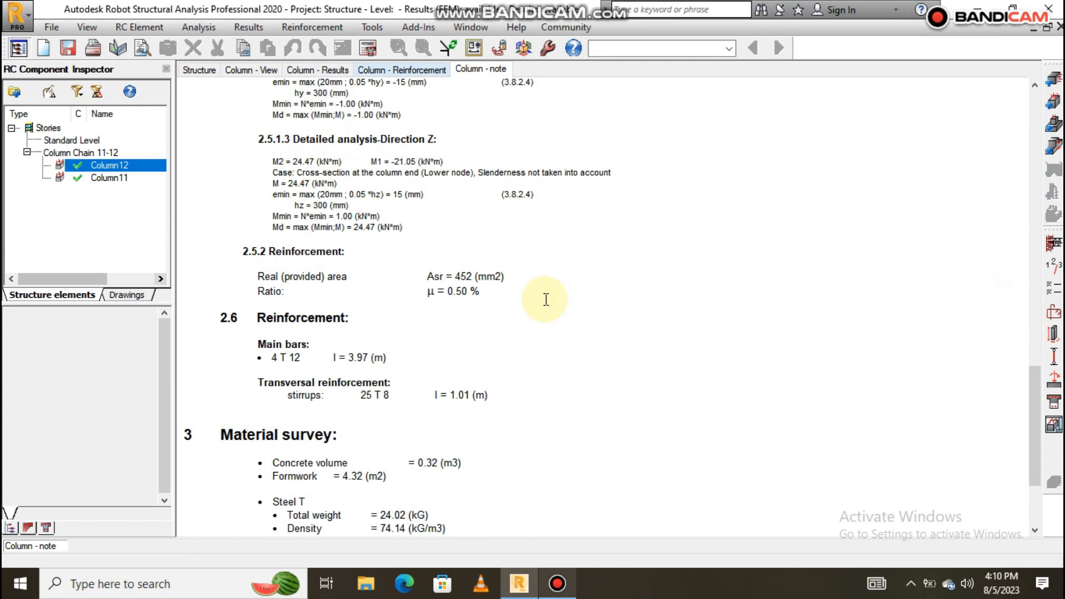
# Set Column12's longitudinal bars by number per face, with nb = 3 and nh = 3.
pyautogui.scroll(-3, 499, 316)
pyautogui.scroll(2, 455, 310)
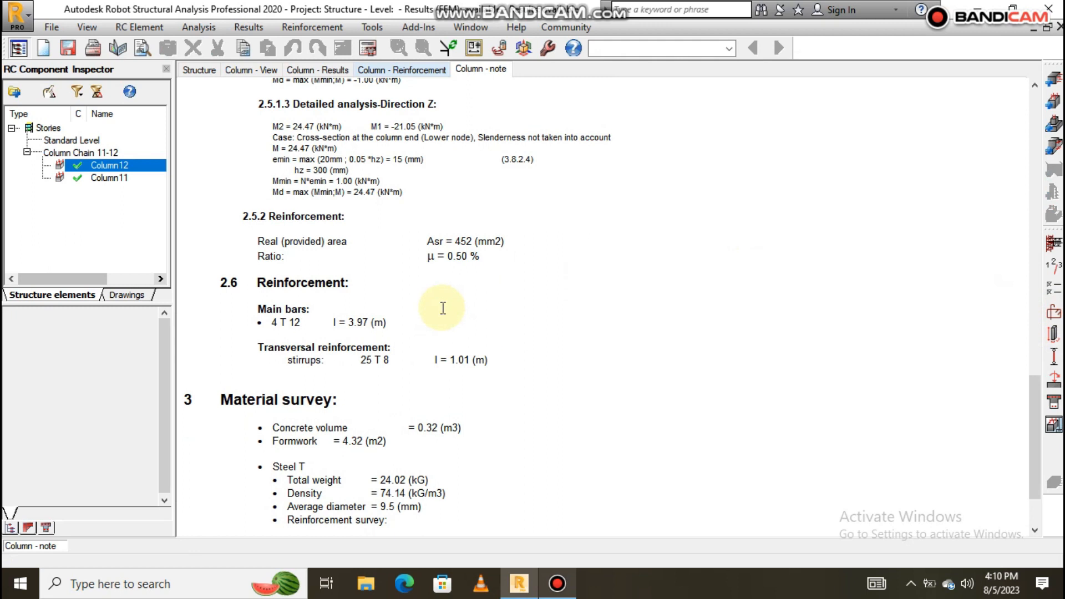
pyautogui.click(1053, 314)
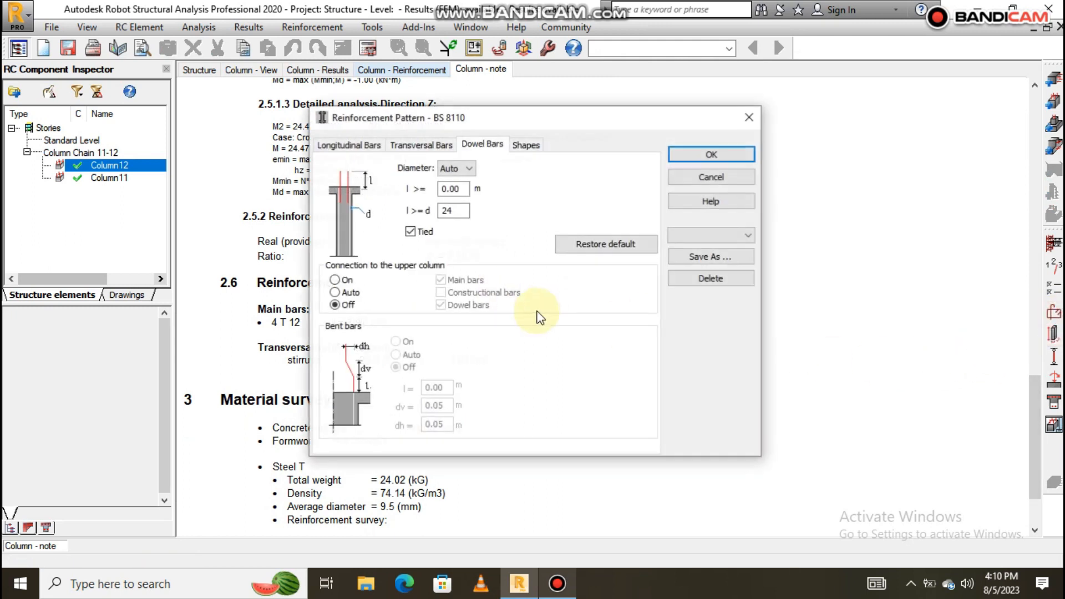
pyautogui.click(355, 146)
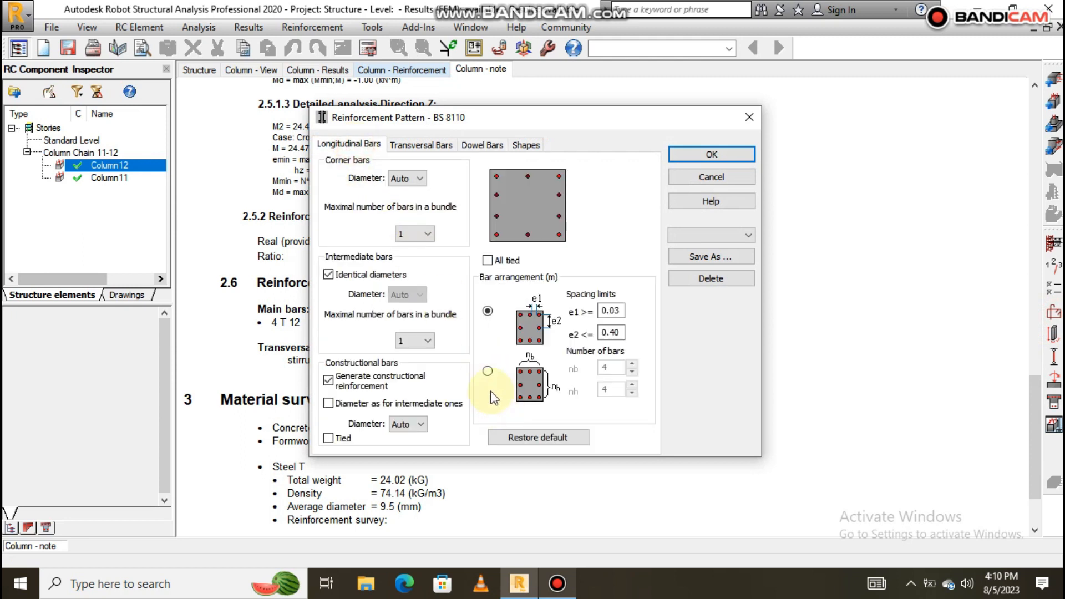
pyautogui.click(487, 372)
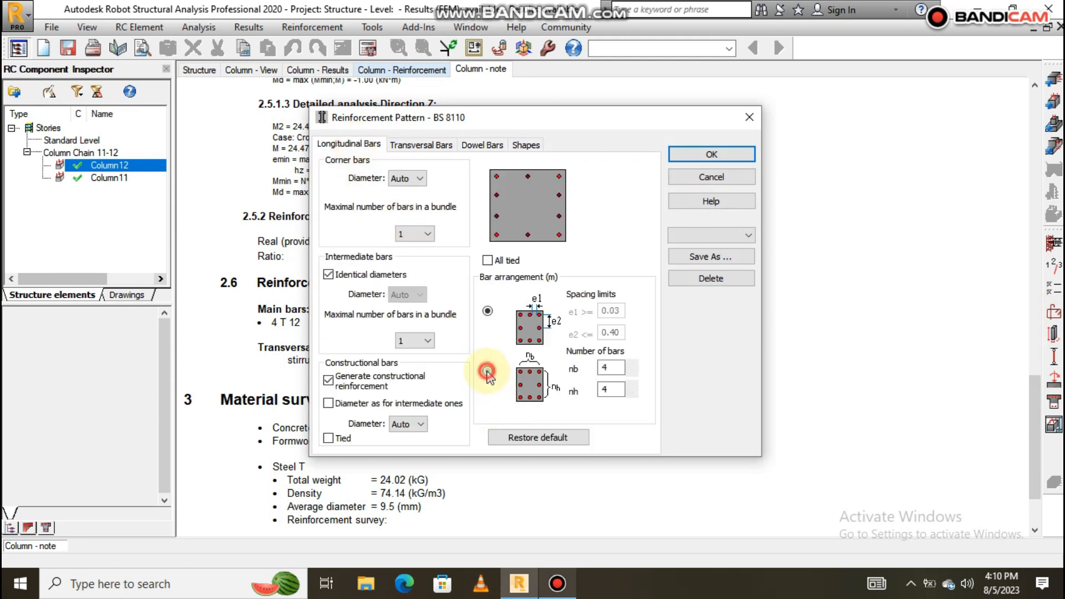
pyautogui.click(632, 372)
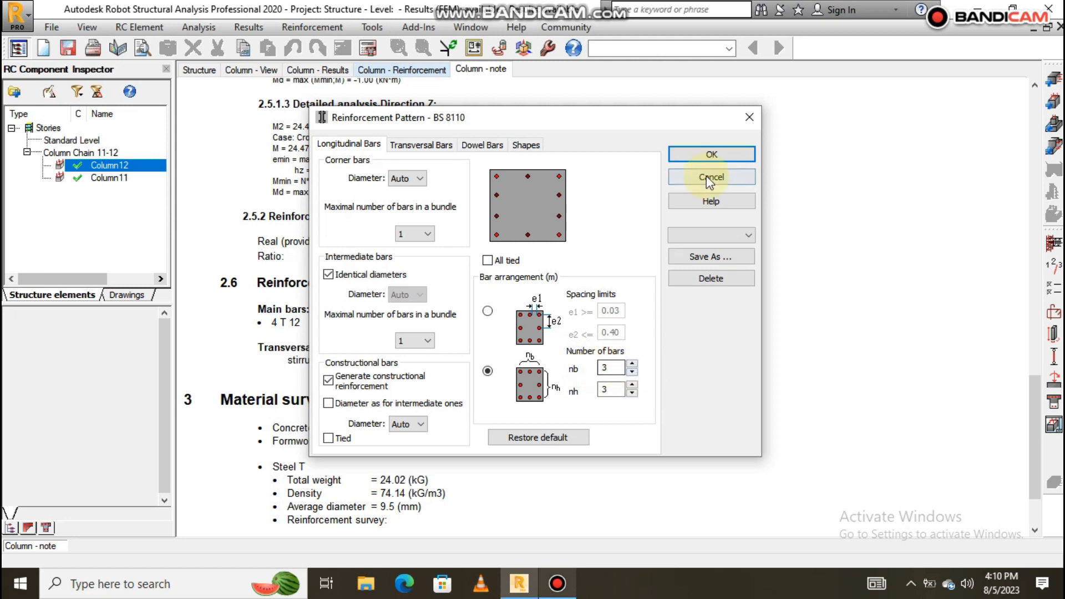
pyautogui.click(684, 155)
# Recalculate Column12 with the 3x3 pattern, giving 8 T 12 main bars and 25 T 8 links.
pyautogui.click(365, 50)
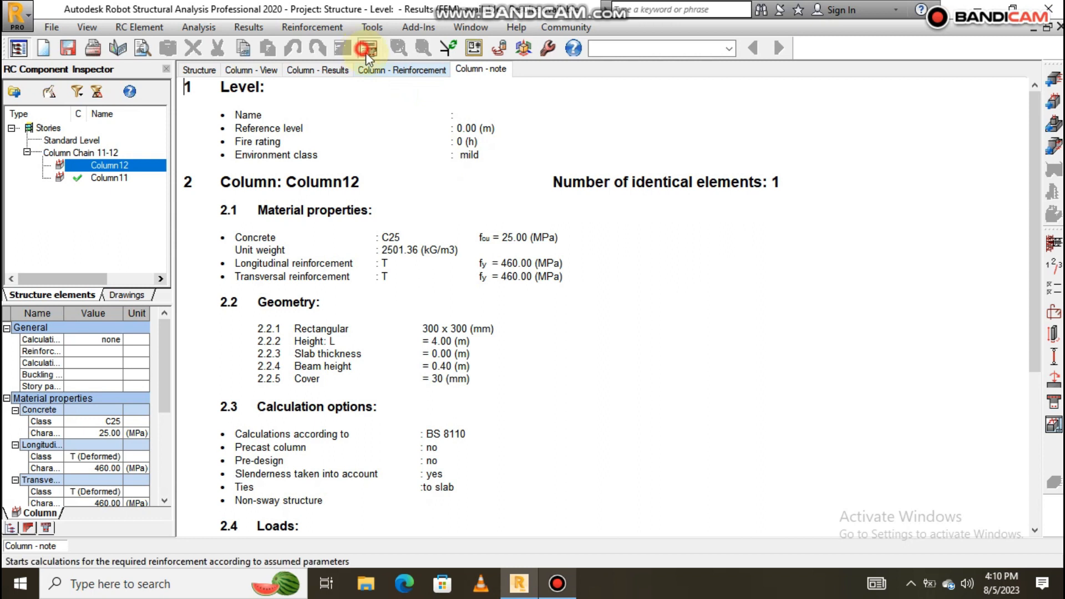
pyautogui.click(590, 363)
pyautogui.scroll(-10, 563, 380)
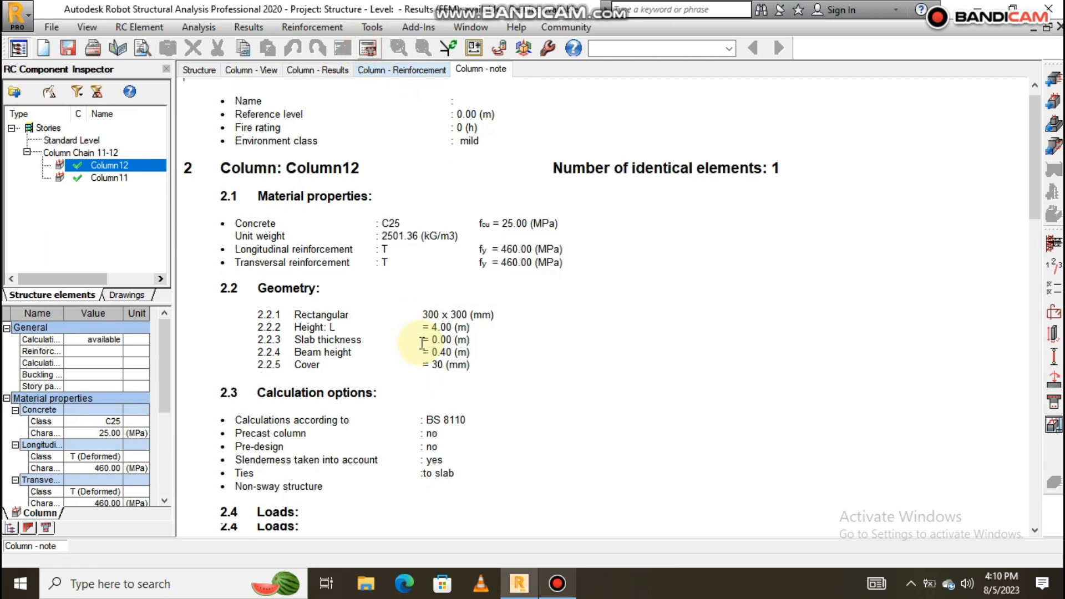
# Review the updated Column12 drawing, then show the Column - Reinforcement views without the bar table.
pyautogui.click(1053, 423)
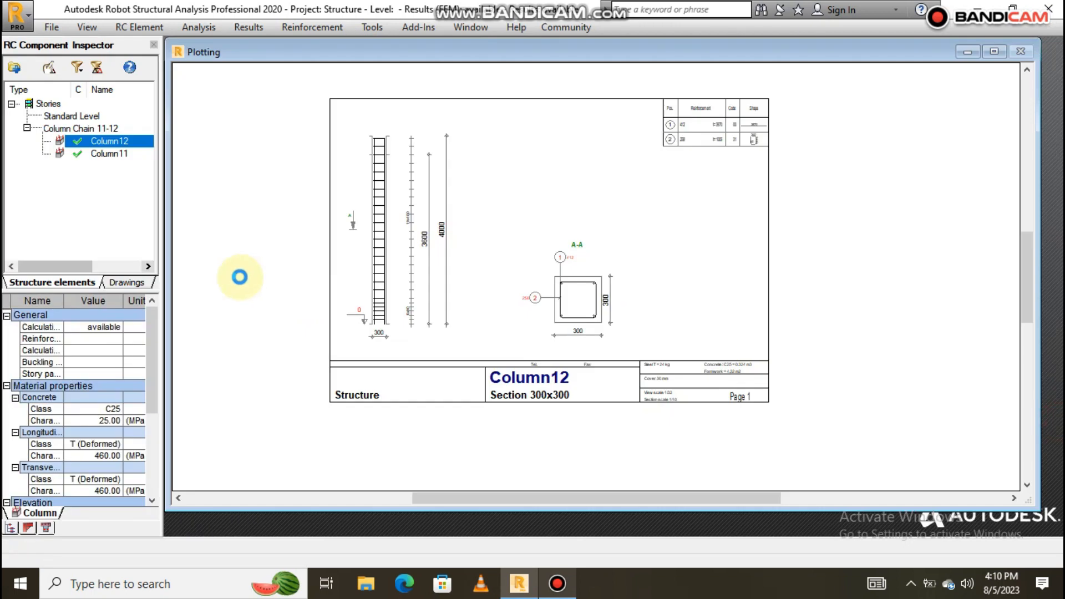
pyautogui.scroll(5, 613, 302)
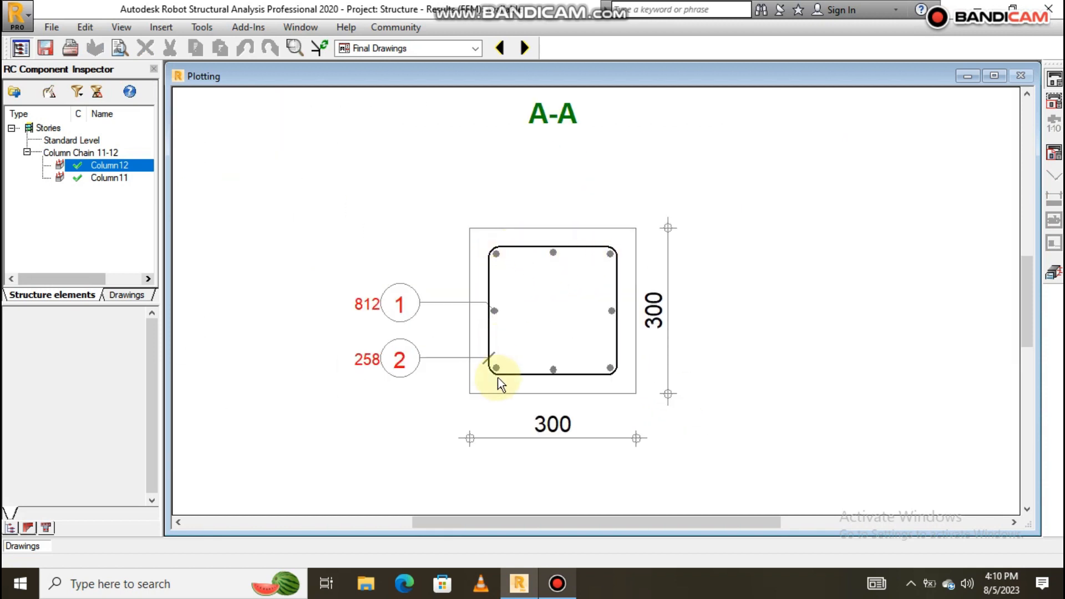
pyautogui.scroll(-3, 561, 292)
pyautogui.scroll(-5, 576, 293)
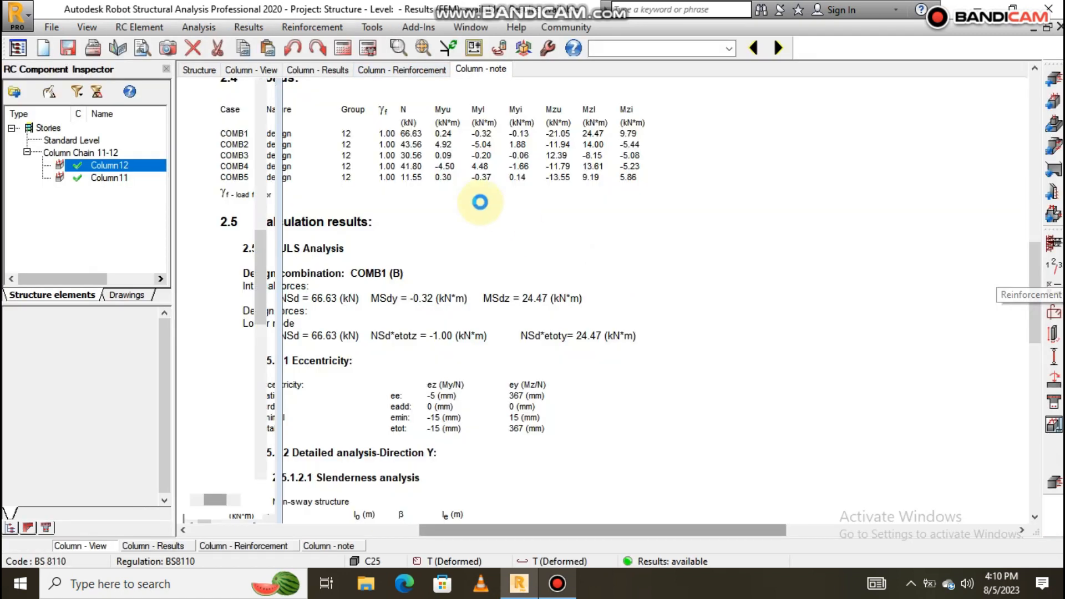
pyautogui.click(389, 70)
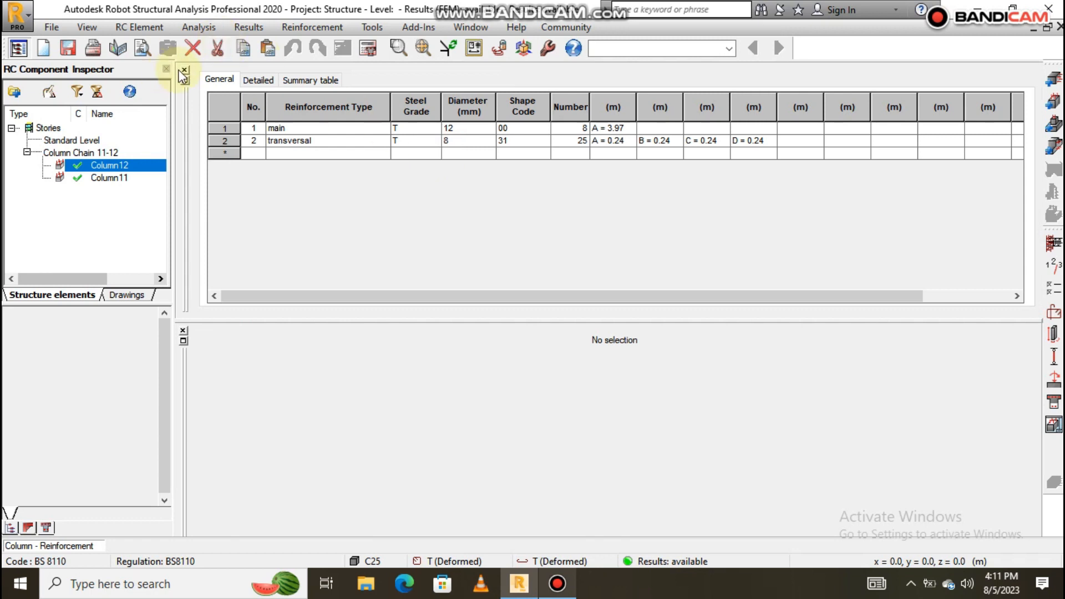
pyautogui.click(183, 71)
# Close the empty lower panel, reset Column12's 3D view to Home, and orbit around the bar cage.
pyautogui.click(183, 289)
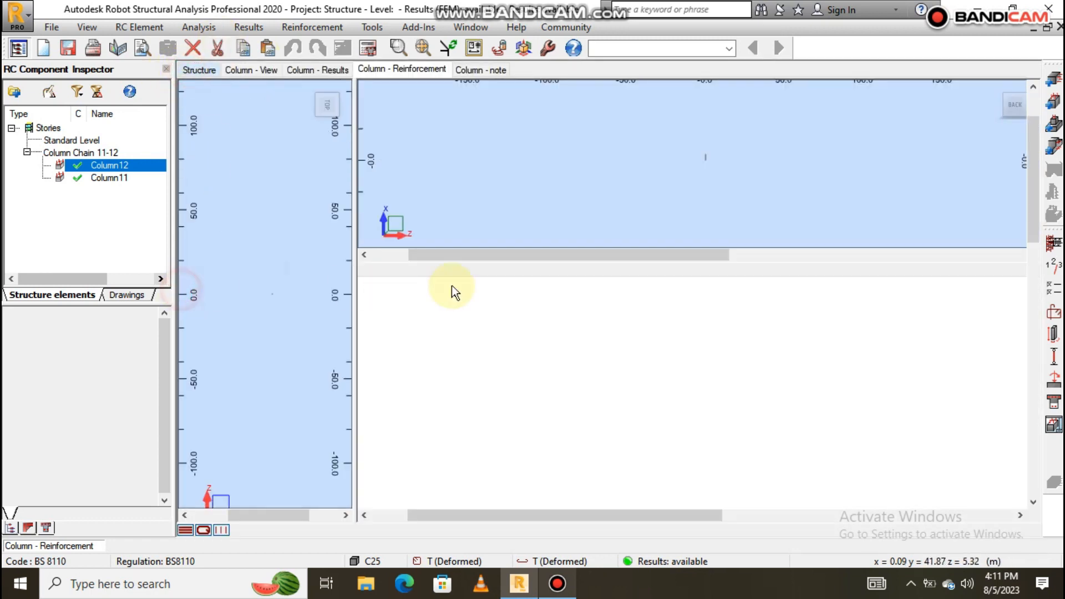
pyautogui.click(951, 92)
pyautogui.scroll(4, 693, 269)
pyautogui.scroll(-5, 679, 247)
pyautogui.scroll(4, 678, 200)
pyautogui.keyDown('shift'); pyautogui.moveTo(698, 210); pyautogui.dragTo(621, 221, button='middle'); pyautogui.keyUp('shift')
pyautogui.scroll(-7, 621, 221)
pyautogui.scroll(2, 634, 237)
pyautogui.scroll(4, 635, 237)
# Orbit to look down on the column top, then return to the note showing ley/h = 13.33 < 15.00.
pyautogui.keyDown('shift'); pyautogui.moveTo(703, 250); pyautogui.dragTo(673, 261, button='middle'); pyautogui.keyUp('shift')
pyautogui.scroll(7, 625, 106)
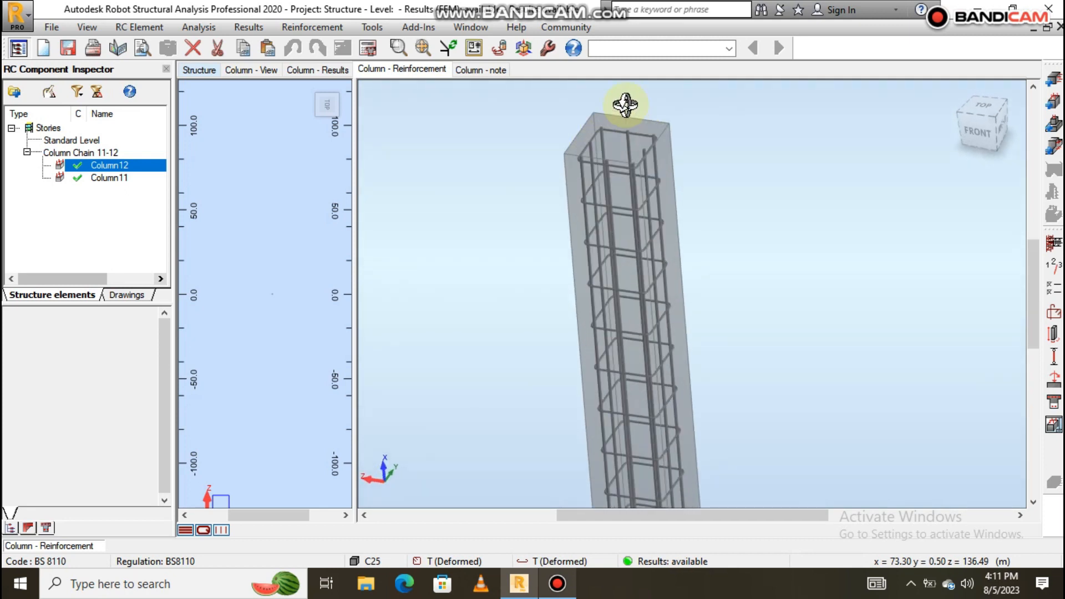
pyautogui.keyDown('shift'); pyautogui.moveTo(621, 162); pyautogui.dragTo(623, 194, button='middle'); pyautogui.keyUp('shift')
pyautogui.scroll(-4, 610, 213)
pyautogui.scroll(4, 621, 234)
pyautogui.scroll(-3, 521, 140)
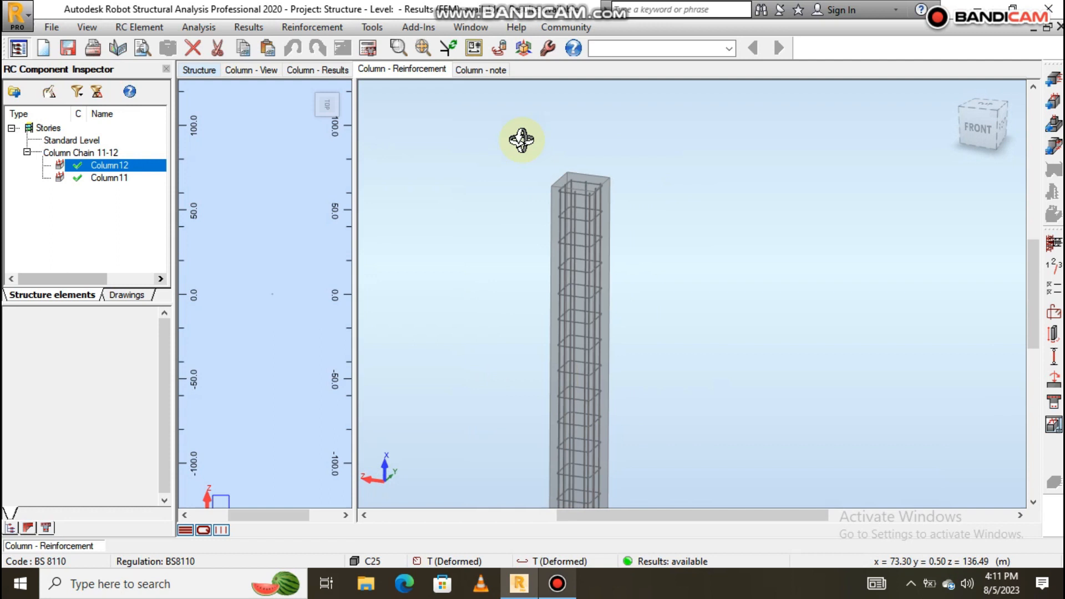
pyautogui.click(478, 69)
# Switch to Column11 and set its section b and h to 300 x 300 mm.
pyautogui.scroll(-10, 425, 285)
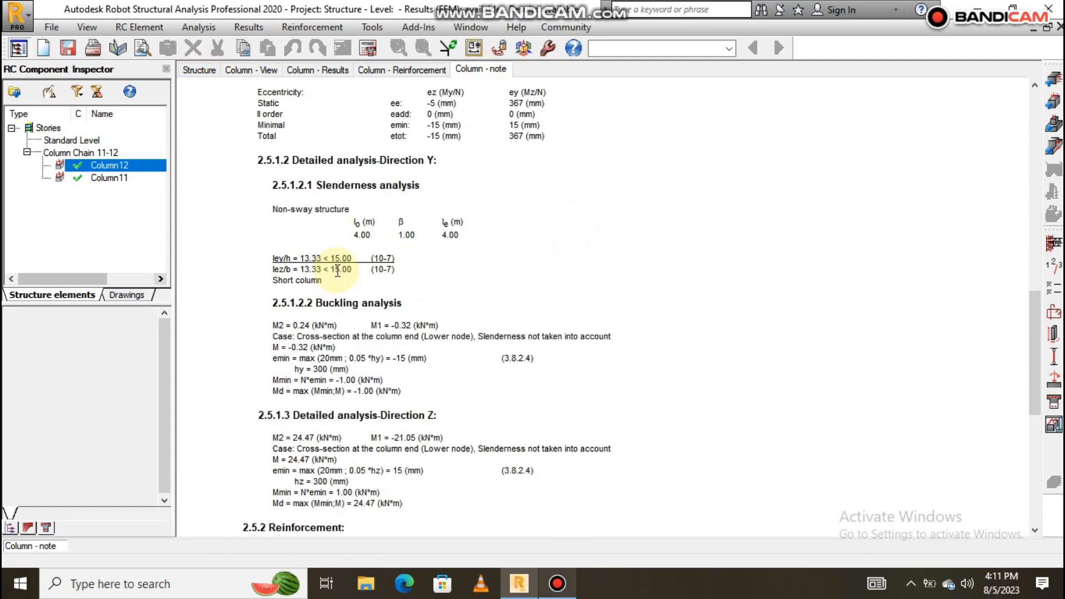
pyautogui.click(108, 178)
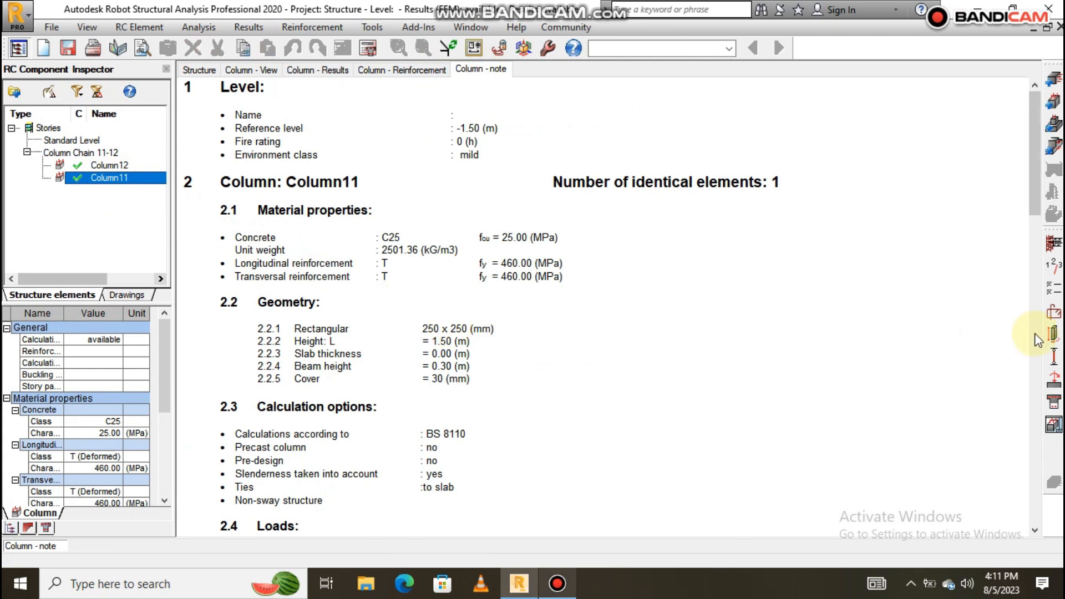
pyautogui.click(1053, 333)
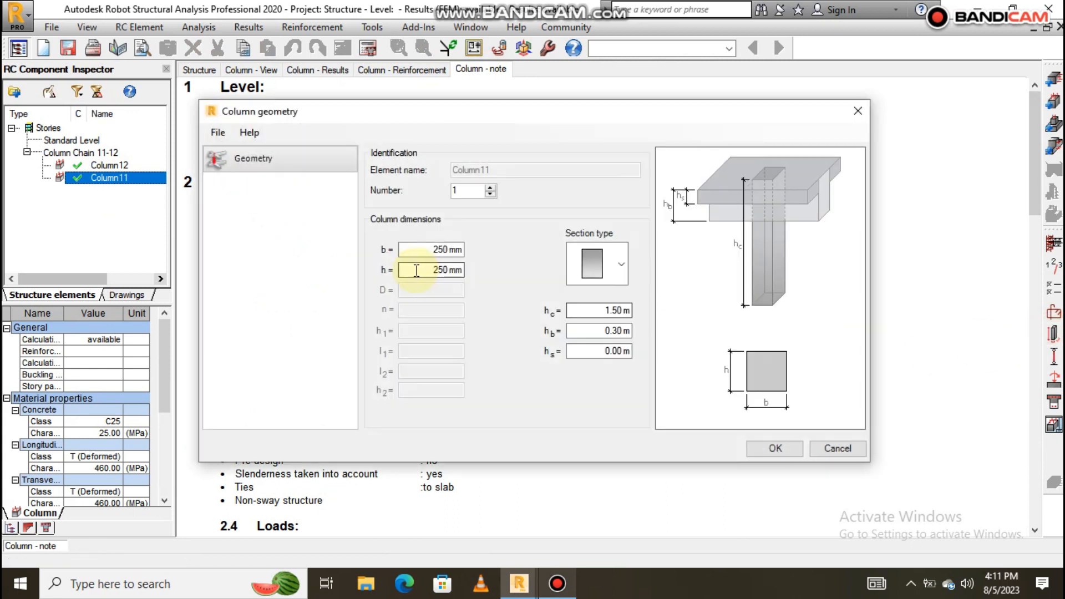
pyautogui.moveTo(430, 250); pyautogui.dragTo(471, 251)
pyautogui.write('300')
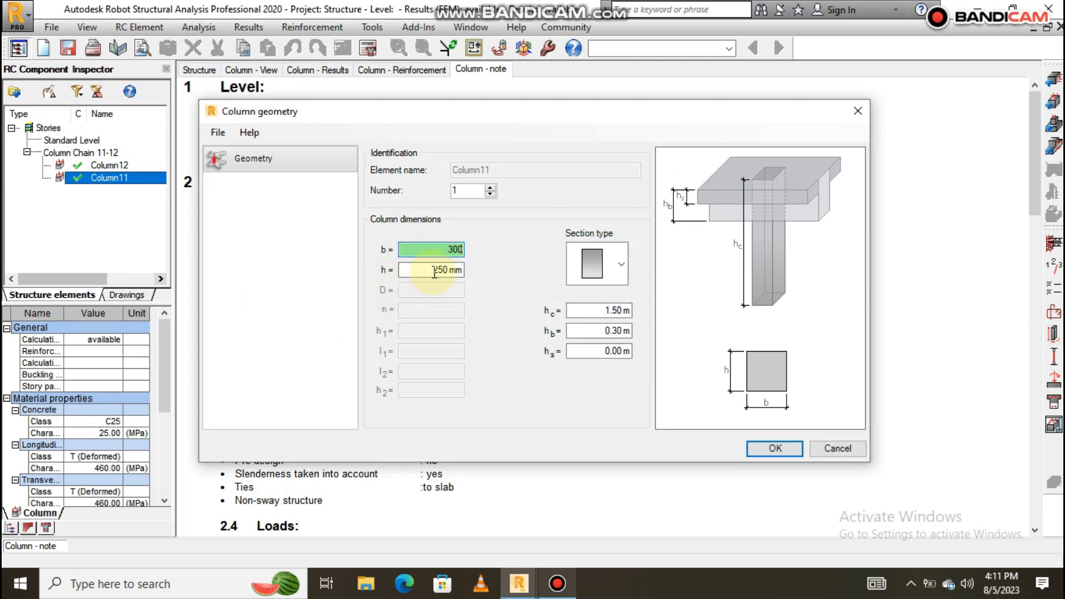
pyautogui.moveTo(434, 271); pyautogui.dragTo(465, 270)
pyautogui.write('300')
pyautogui.click(787, 447)
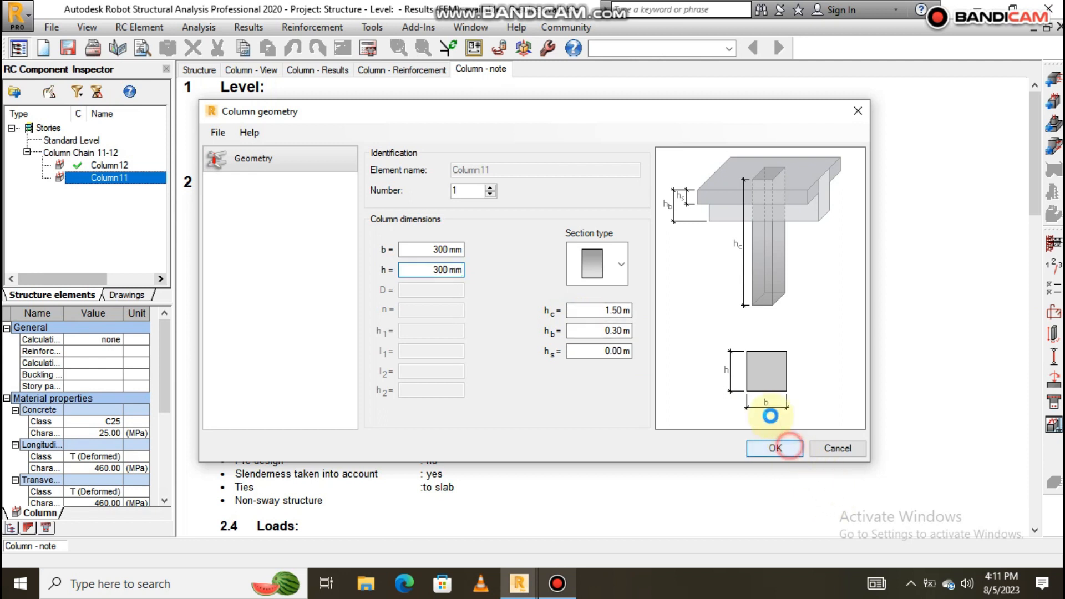
# Set Column11's longitudinal bars by count per side, with nb = 3 and nh = 3.
pyautogui.click(1056, 315)
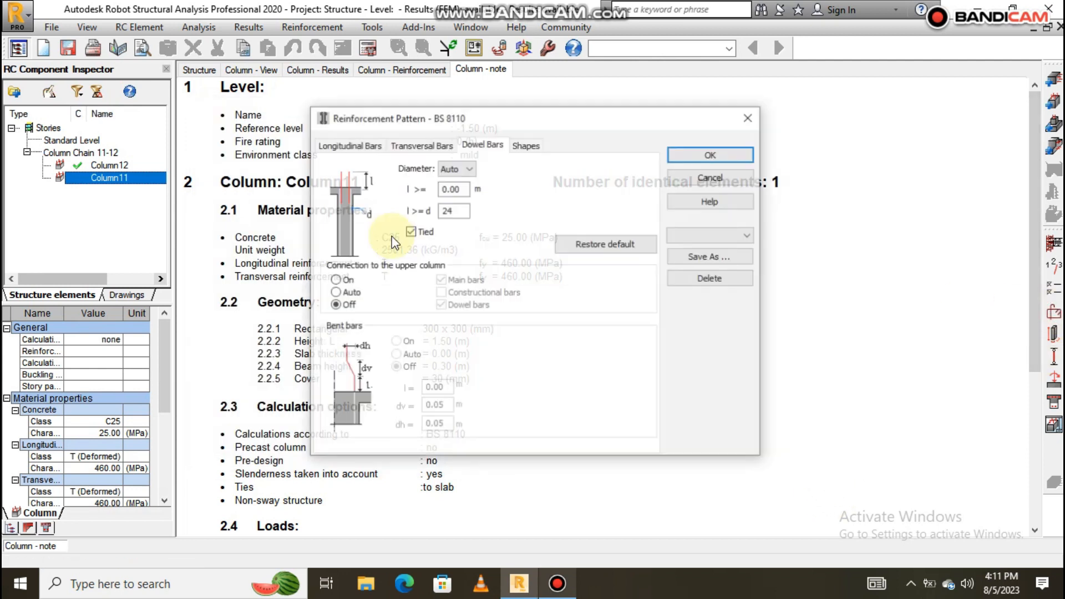
pyautogui.click(367, 146)
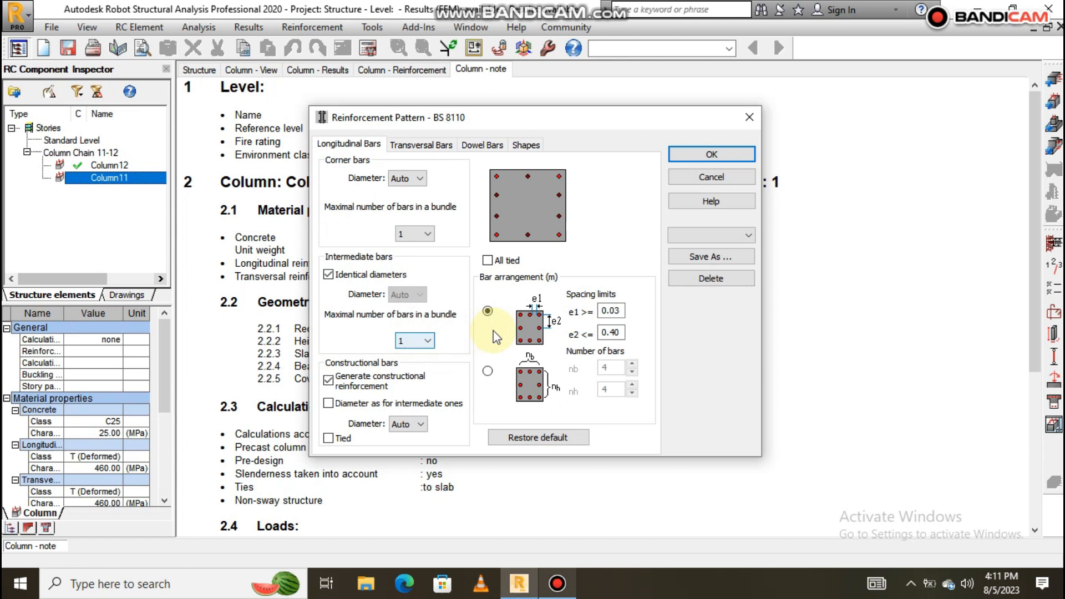
pyautogui.click(487, 370)
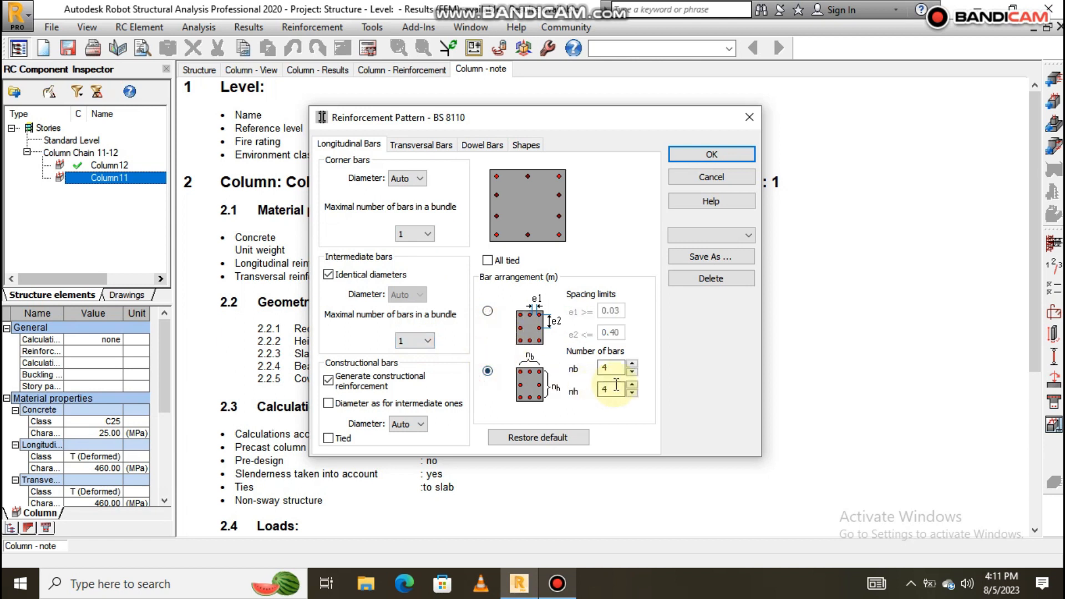
pyautogui.click(632, 372)
pyautogui.click(632, 393)
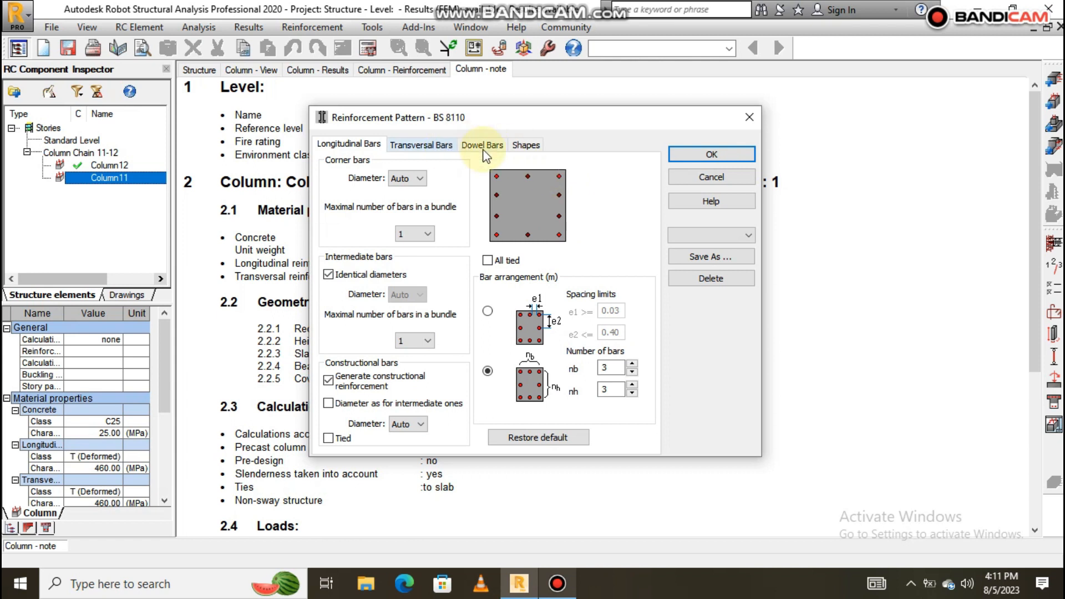
pyautogui.click(709, 154)
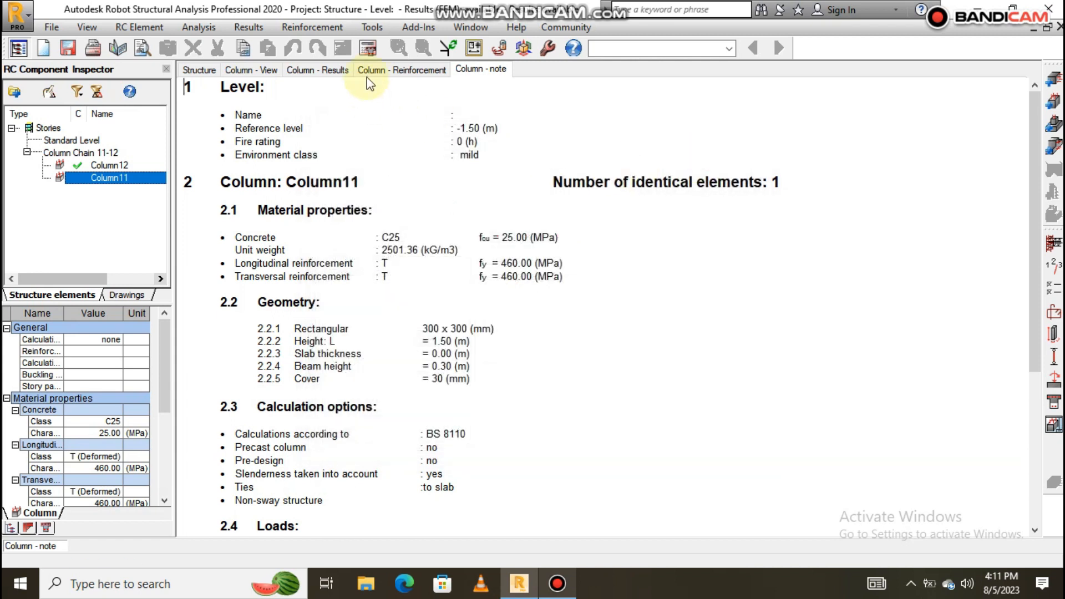
# Recalculate Column11, giving 8 T 12 main bars and 12 T 8 stirrups at 1.01%.
pyautogui.click(368, 48)
pyautogui.click(595, 361)
pyautogui.scroll(-10, 925, 440)
pyautogui.scroll(-10, 925, 440)
# Check Column11's 300x300 reinforcement drawing, then bring up its 3D Column - Reinforcement view.
pyautogui.click(1053, 425)
pyautogui.scroll(3, 664, 343)
pyautogui.scroll(-5, 635, 336)
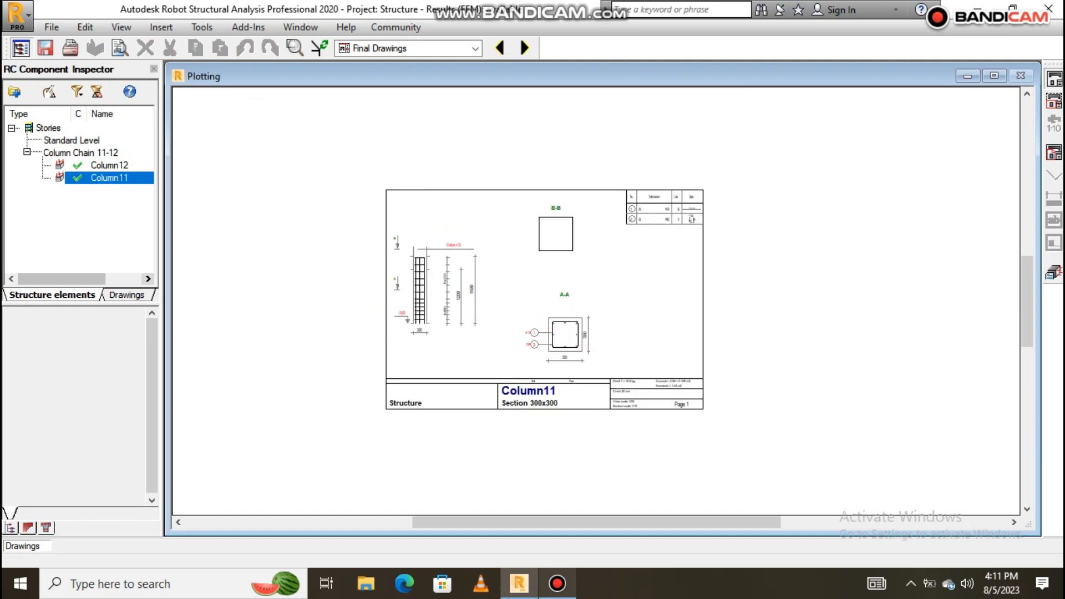
pyautogui.click(1053, 272)
pyautogui.scroll(-3, 373, 211)
pyautogui.scroll(9, 369, 214)
pyautogui.click(392, 72)
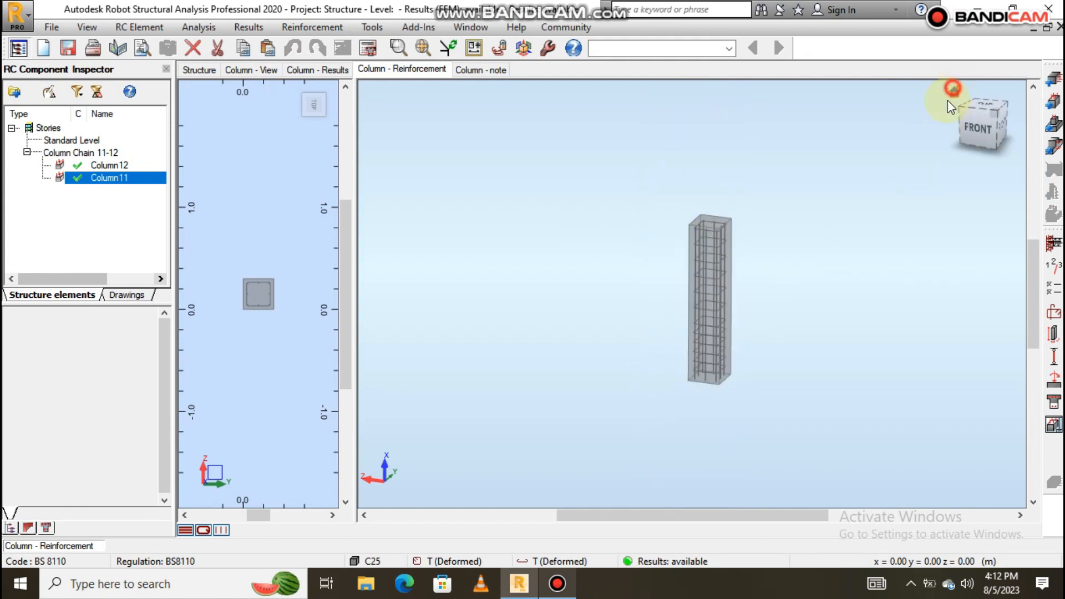
# Zoom and orbit Column11's 3D bar cage to view its top, then return to the calculation note.
pyautogui.scroll(4, 718, 273)
pyautogui.scroll(-4, 707, 308)
pyautogui.scroll(6, 709, 232)
pyautogui.scroll(-4, 680, 238)
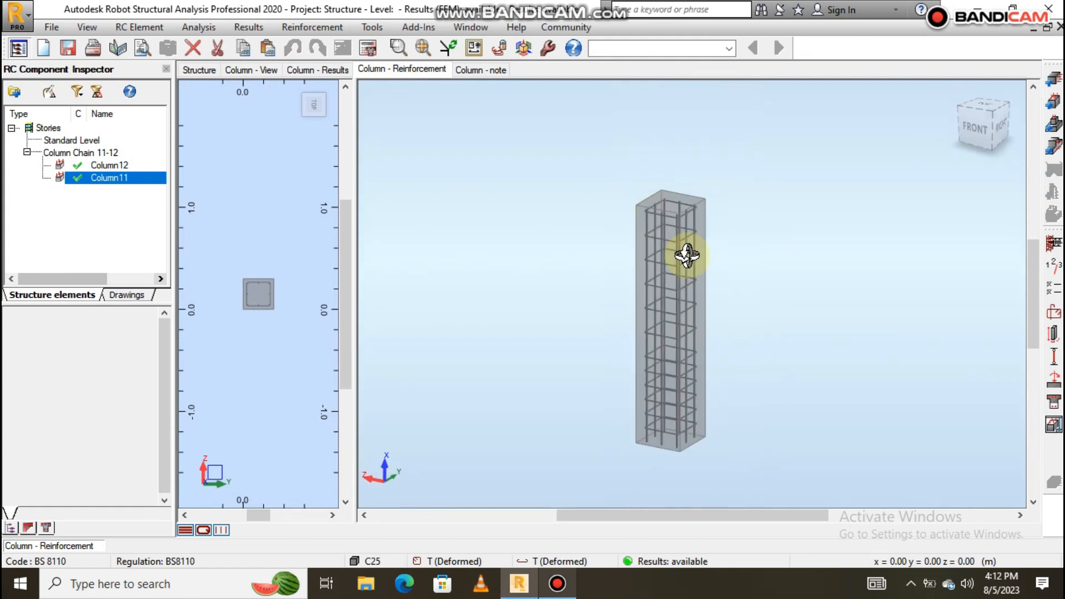
pyautogui.scroll(4, 679, 291)
pyautogui.moveTo(678, 294); pyautogui.dragTo(678, 319)
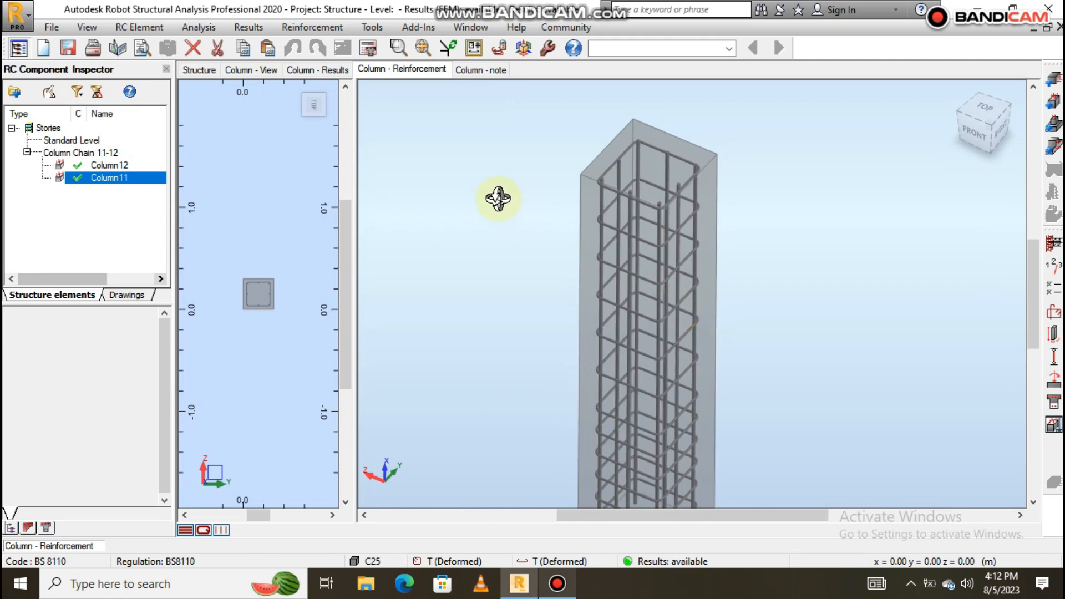
pyautogui.scroll(-3, 498, 198)
pyautogui.click(486, 70)
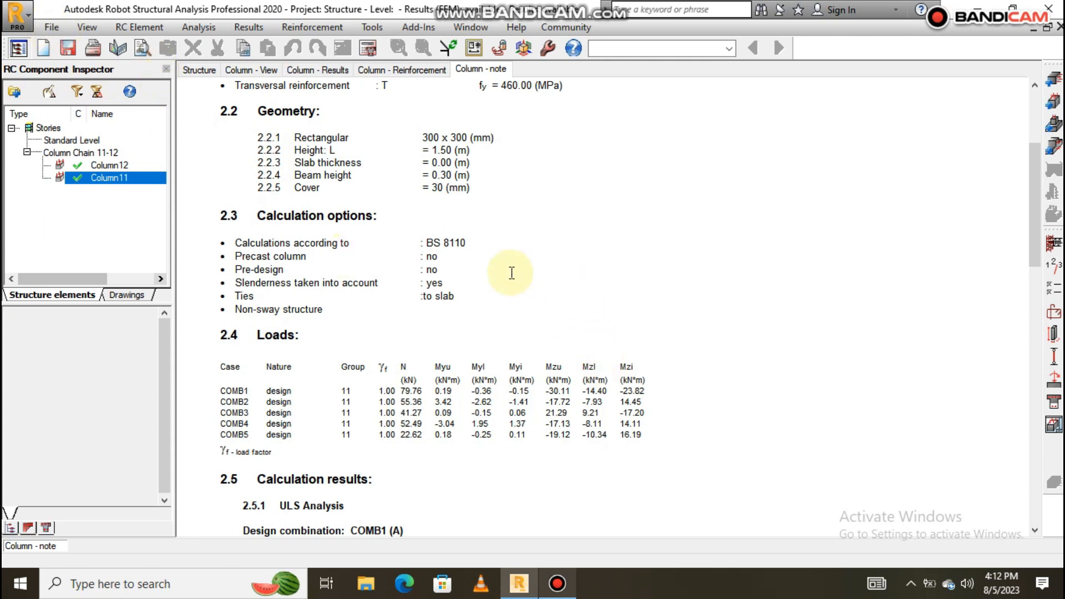
# Scroll Column11's note to its reinforcement (8 T 12 bars, 12 T 8 stirrups) and material survey.
pyautogui.scroll(-15, 363, 199)
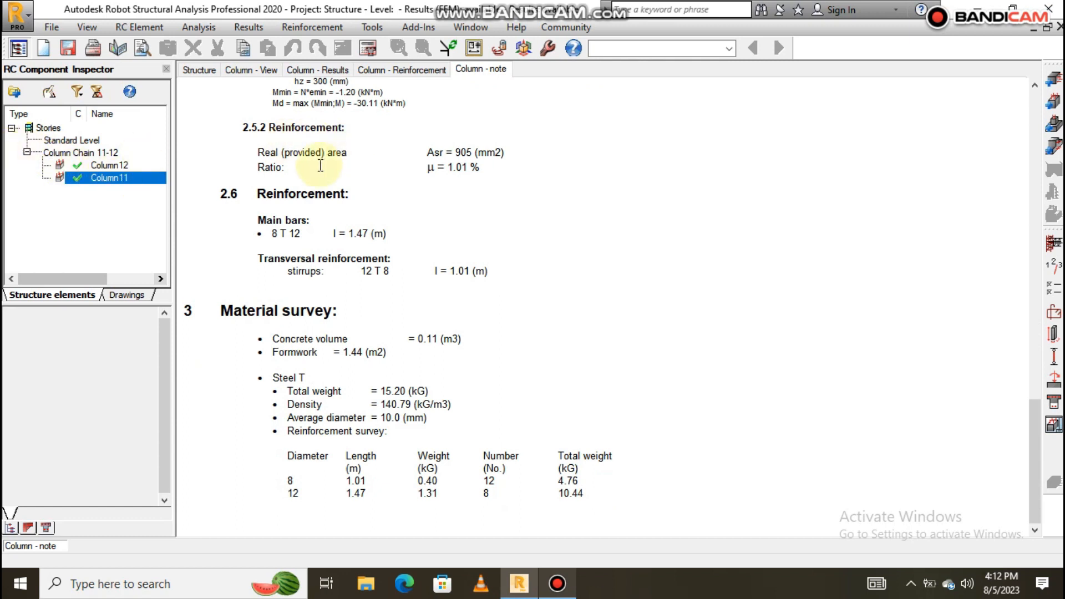
pyautogui.click(134, 28)
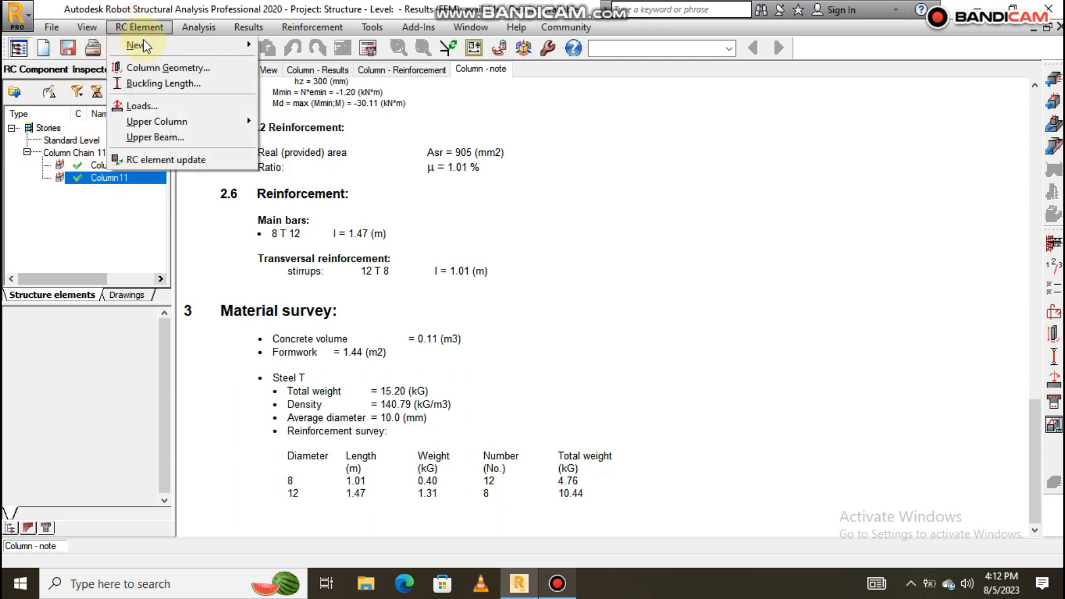
# Add Foundation1, a 2.00 x 2.00 m pad footing, beneath the column chain.
pyautogui.click(283, 76)
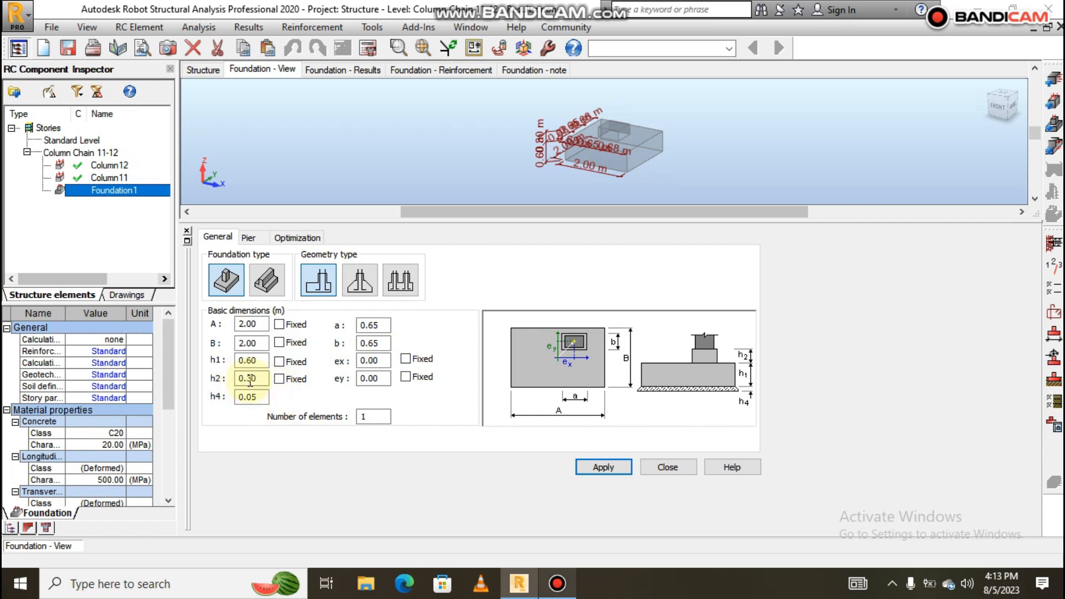
# Lock Foundation1's pier height h2 at 1.50 m and apply the change.
pyautogui.click(279, 378)
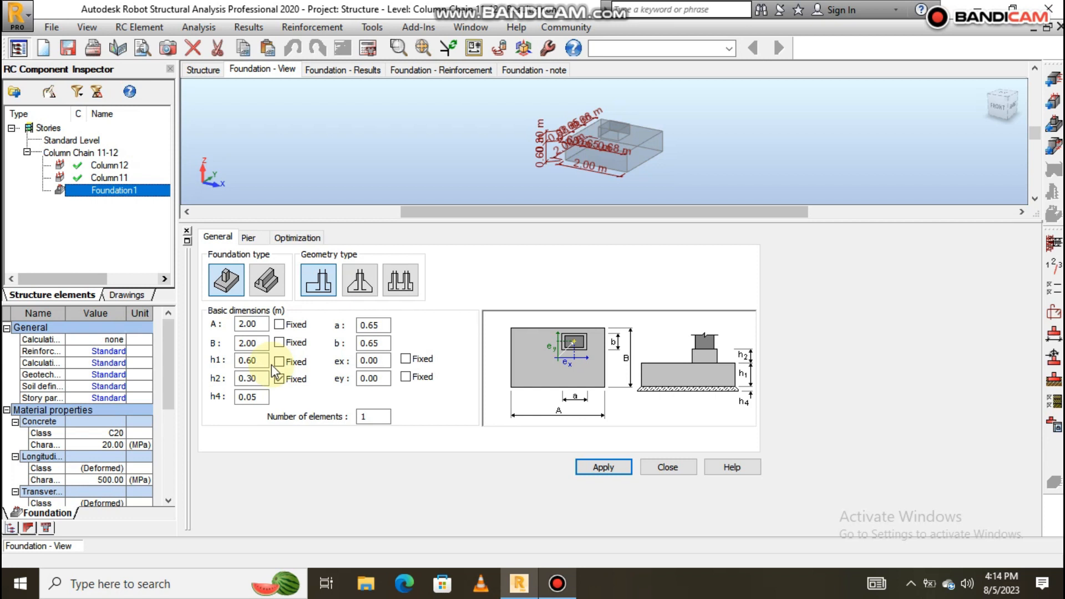
pyautogui.click(279, 379)
pyautogui.doubleClick(259, 378)
pyautogui.moveTo(259, 379); pyautogui.dragTo(235, 388)
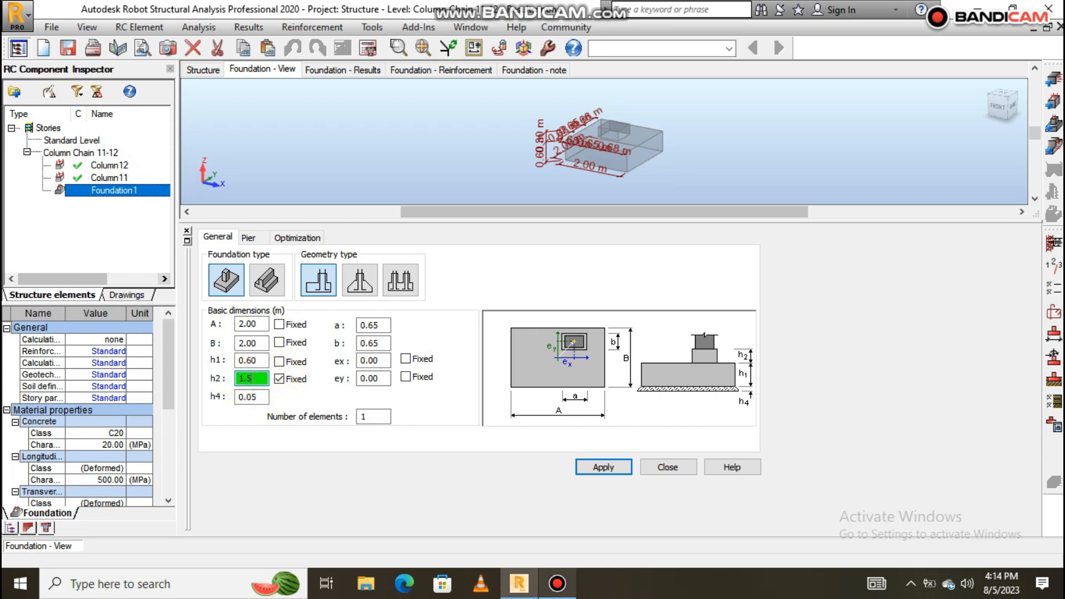
pyautogui.click(604, 468)
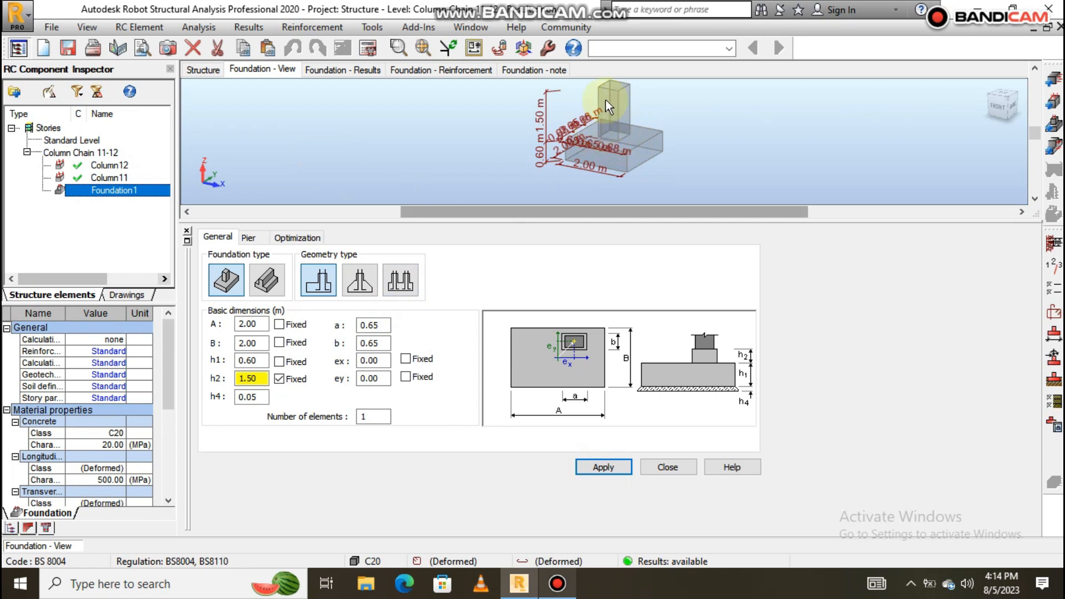
# Assign Column11 as Foundation1's upper column for a 0.30 x 0.30 m pier.
pyautogui.click(145, 29)
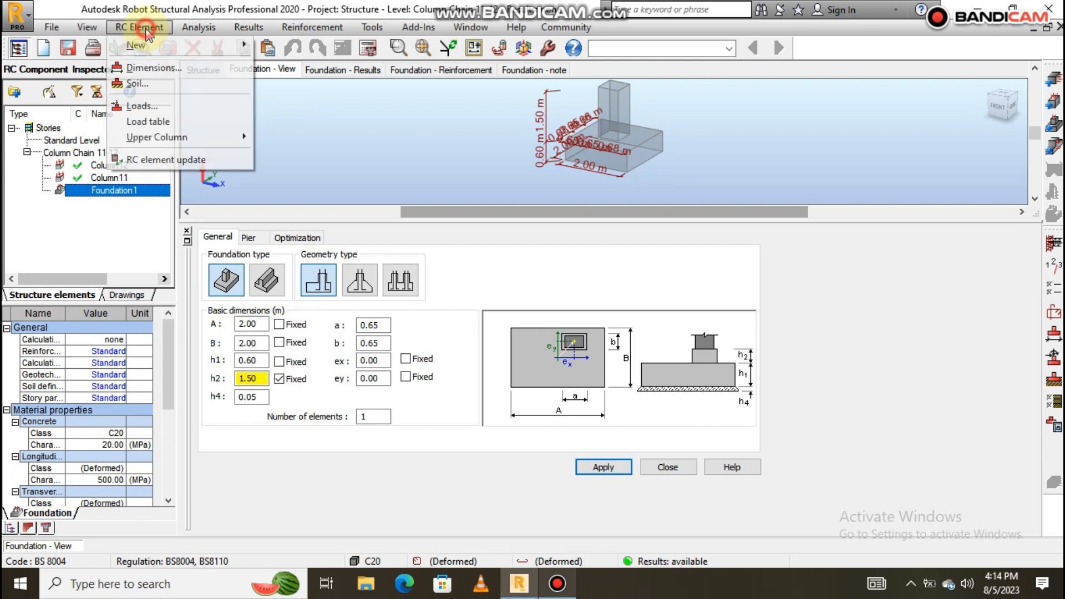
pyautogui.moveTo(233, 137)
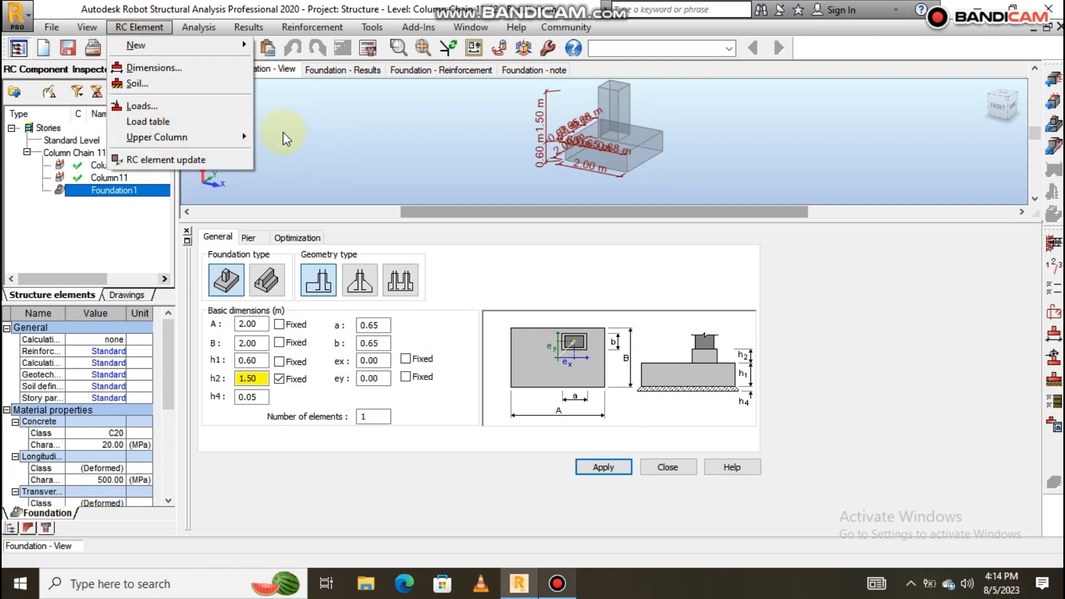
pyautogui.click(275, 137)
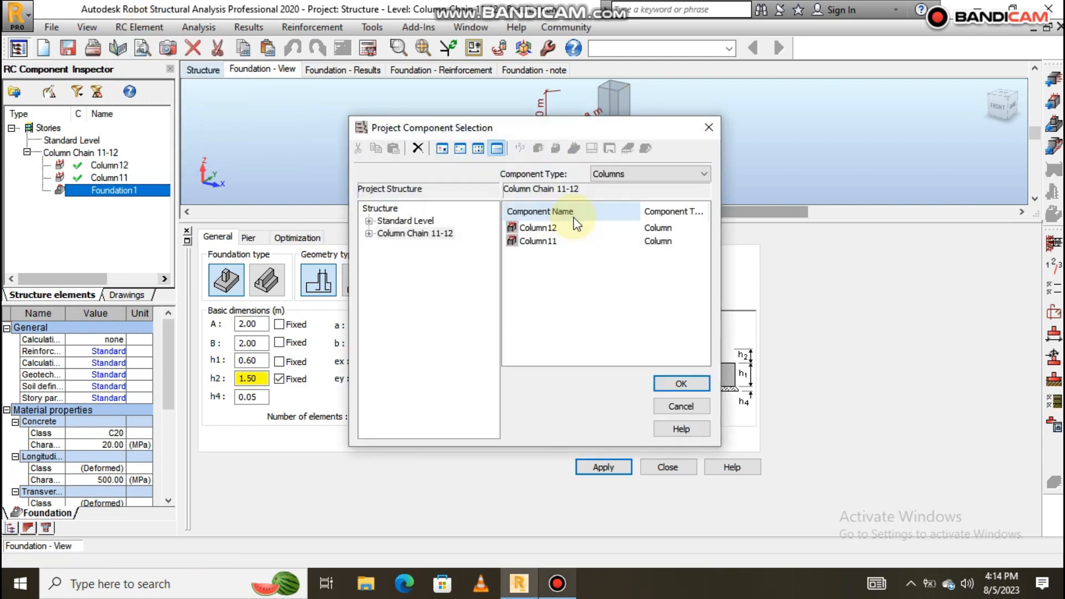
pyautogui.click(544, 242)
pyautogui.click(680, 383)
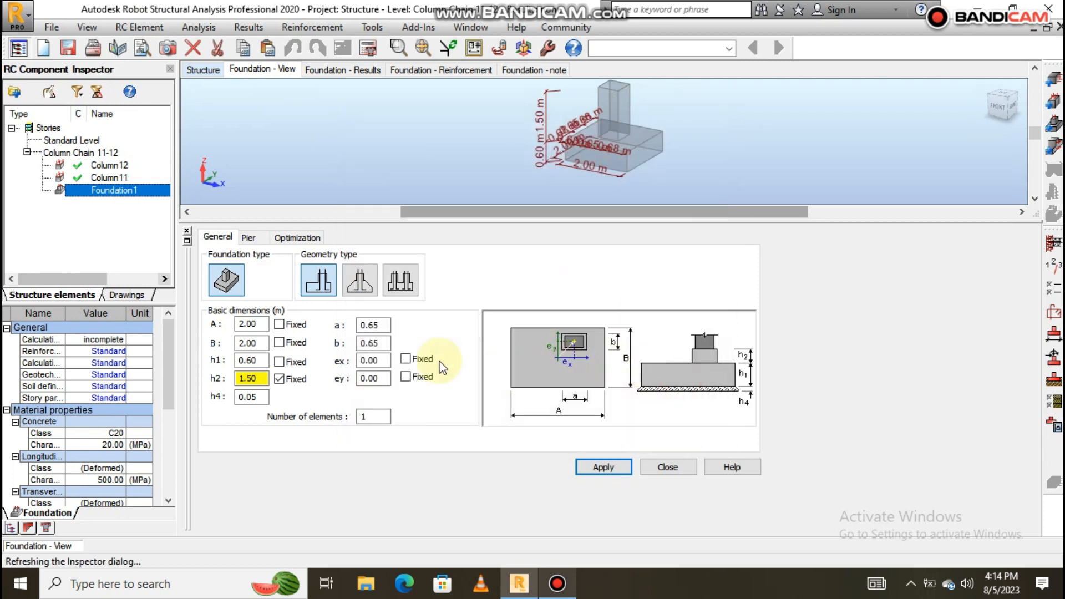
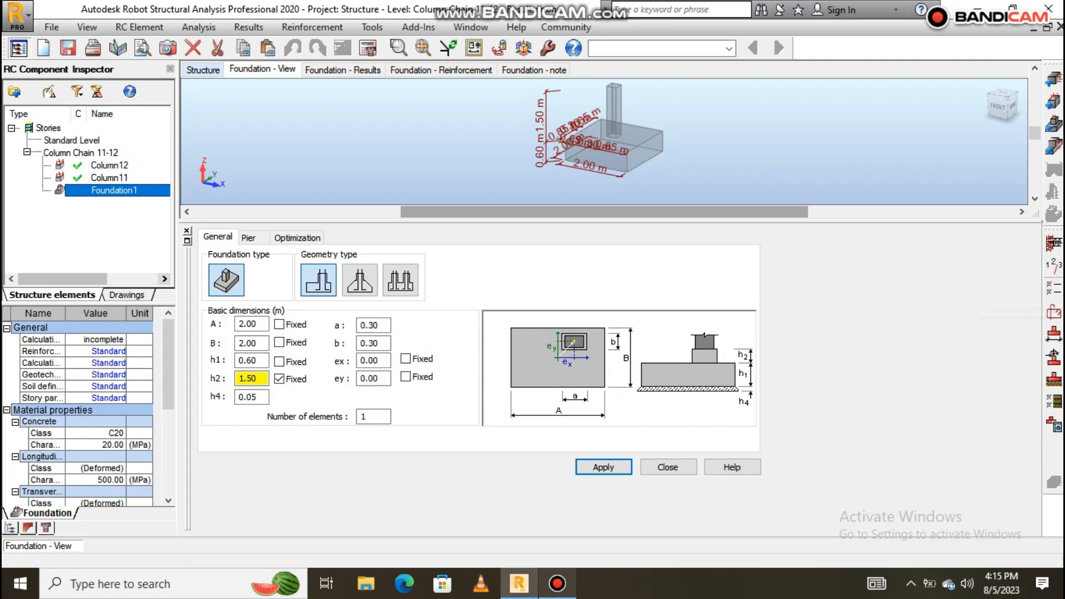
# Set the foundation's design concrete to grade C25 in Calculation Options.
pyautogui.click(1054, 285)
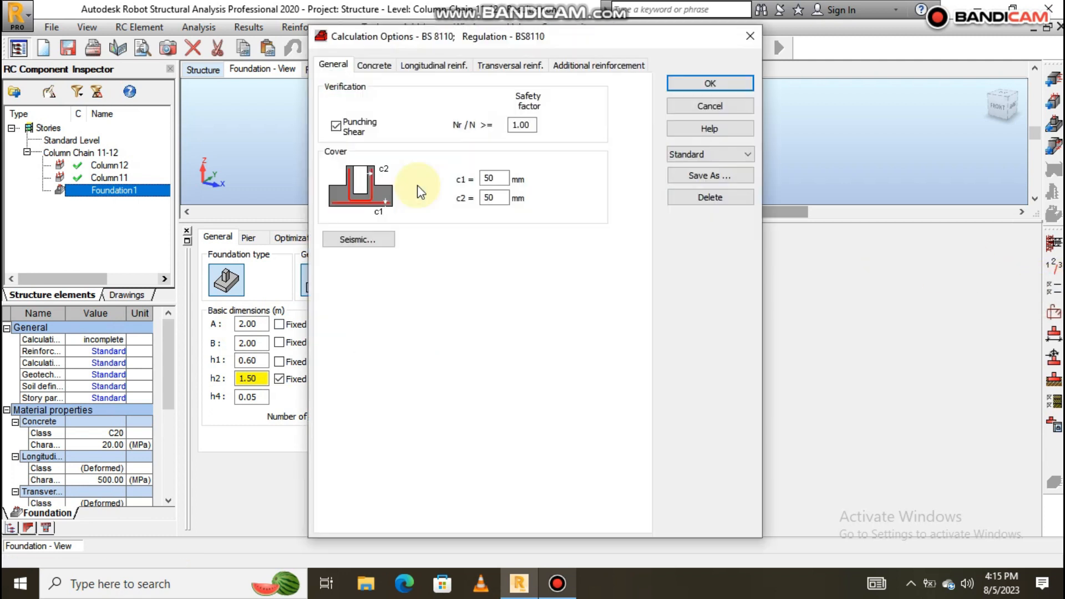
pyautogui.click(376, 67)
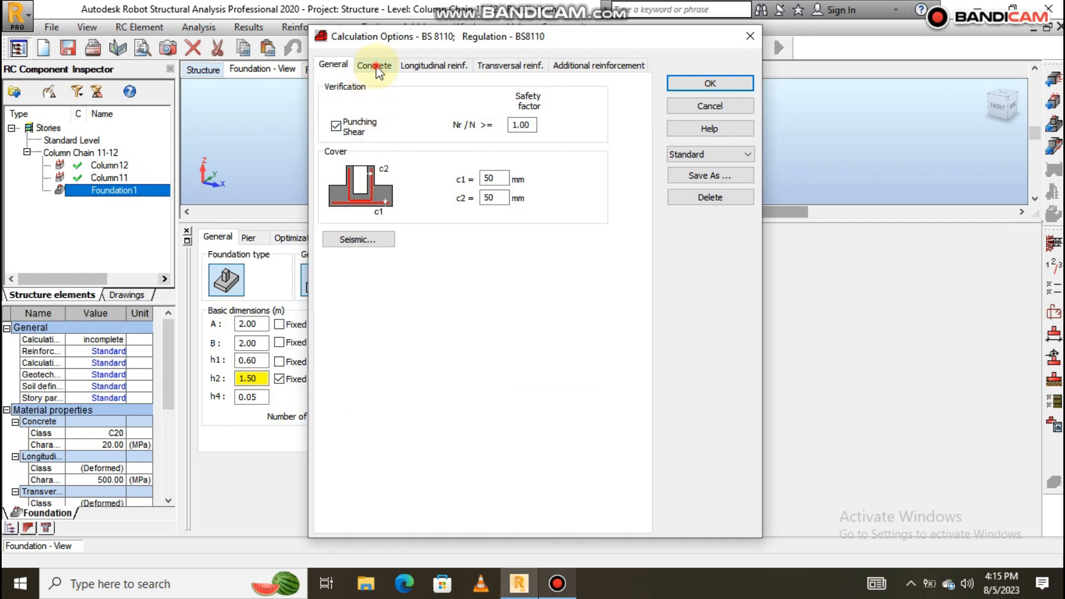
pyautogui.click(502, 115)
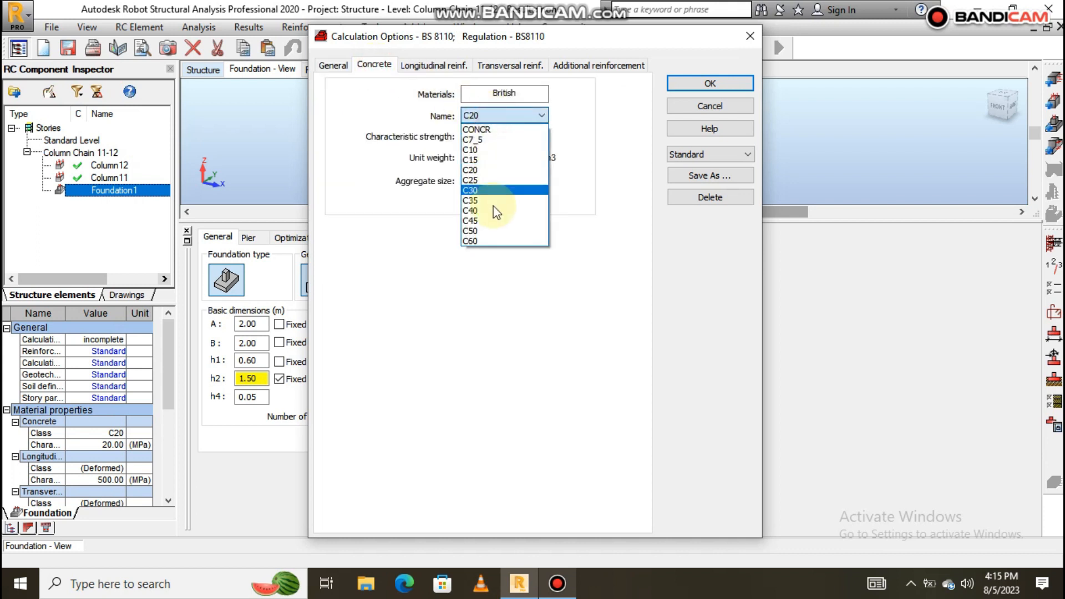
pyautogui.click(483, 180)
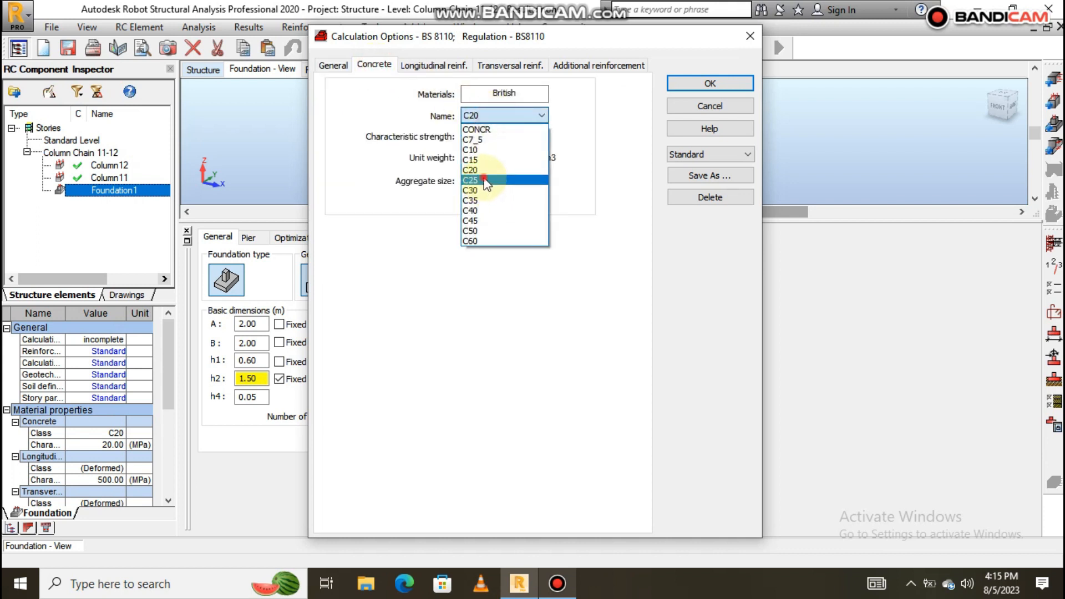
# Use grade T steel for main bars, allowing only 12 mm diameters.
pyautogui.click(434, 66)
pyautogui.click(426, 136)
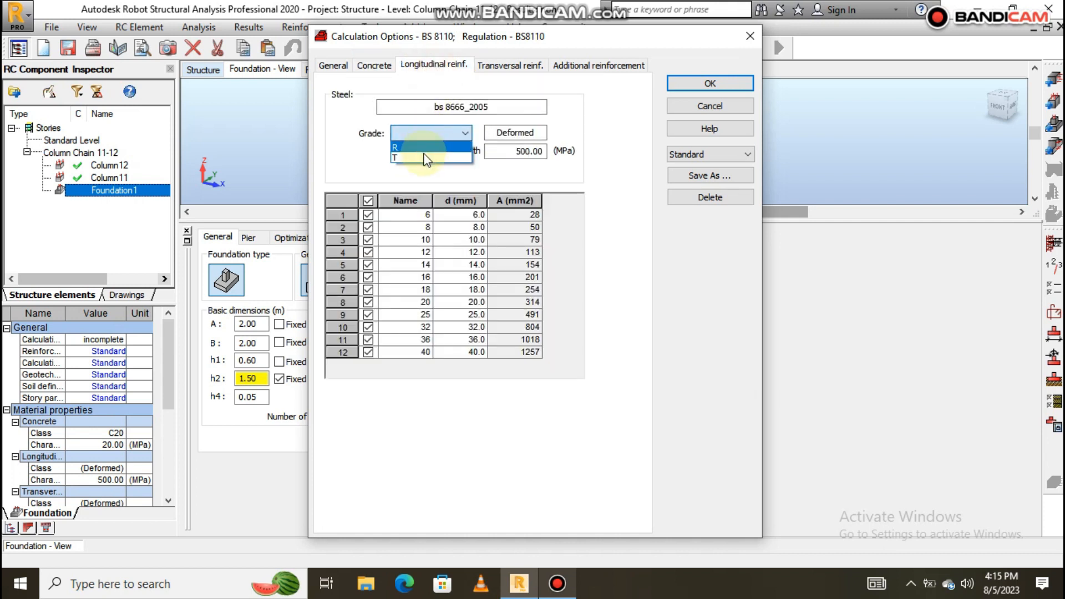
pyautogui.click(428, 151)
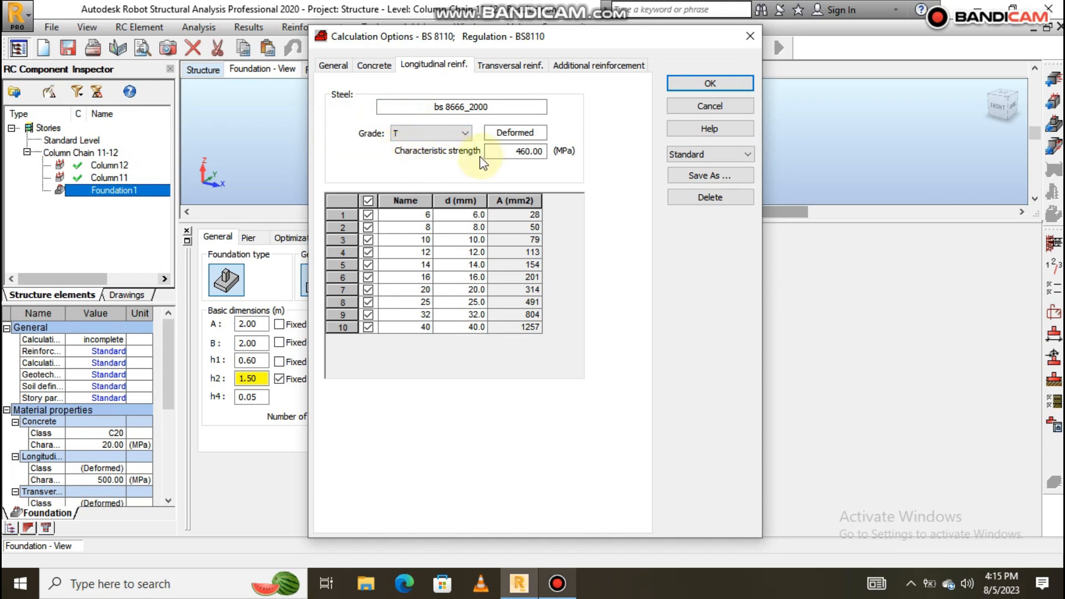
pyautogui.click(368, 201)
pyautogui.click(367, 252)
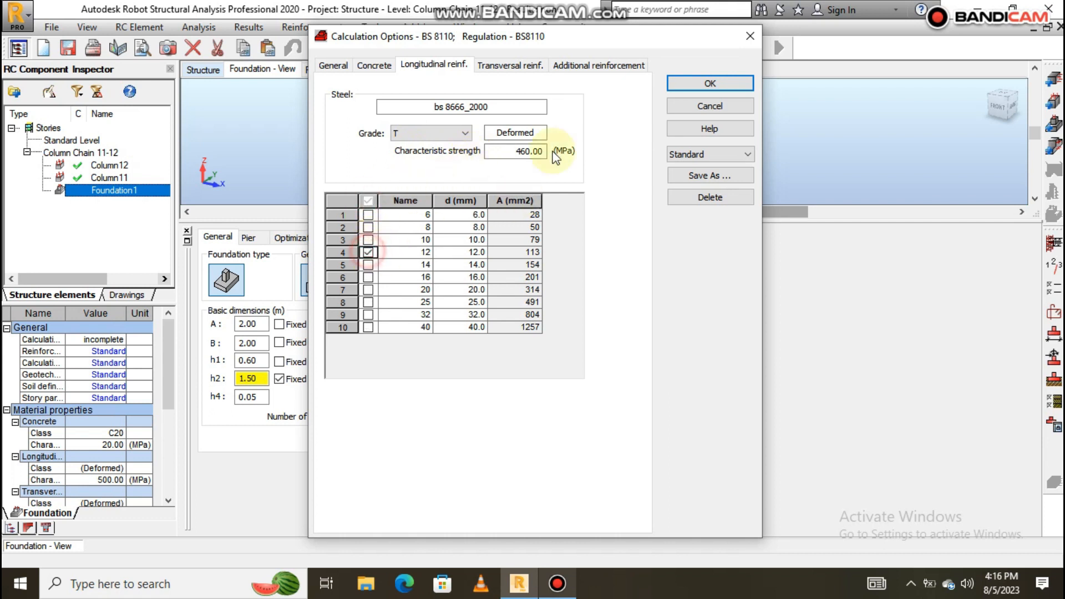
# Use grade T steel for links, allowing only 8 mm diameters.
pyautogui.click(505, 67)
pyautogui.click(414, 133)
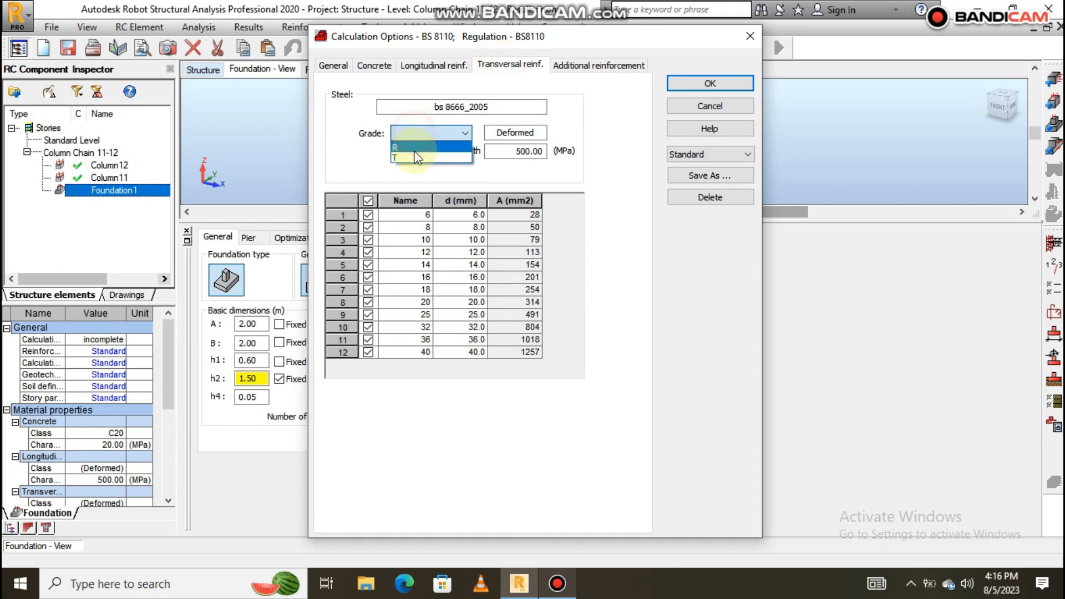
pyautogui.click(417, 160)
pyautogui.click(368, 201)
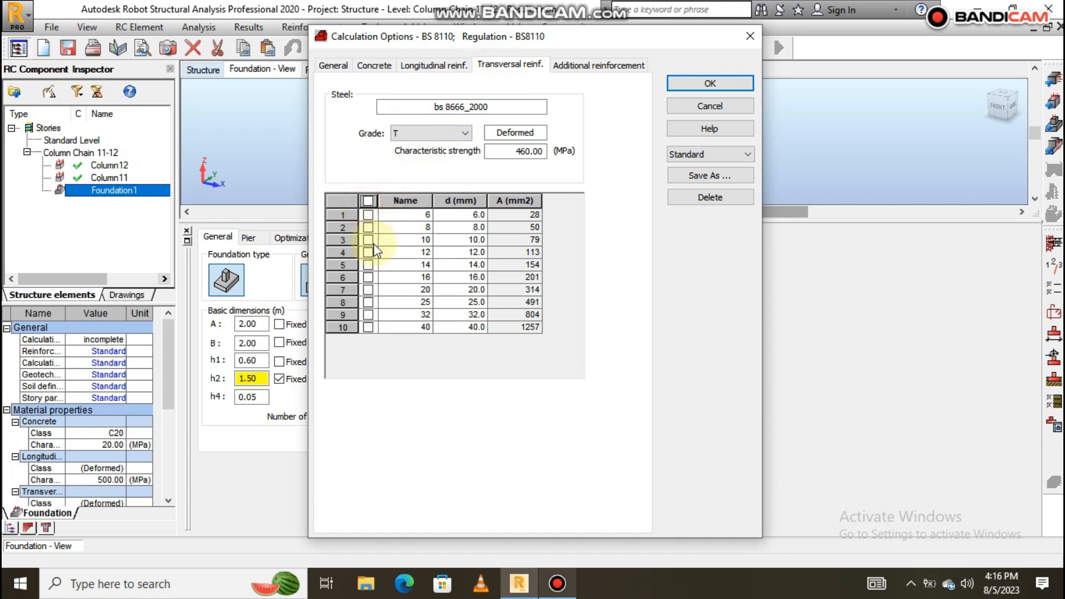
pyautogui.click(369, 228)
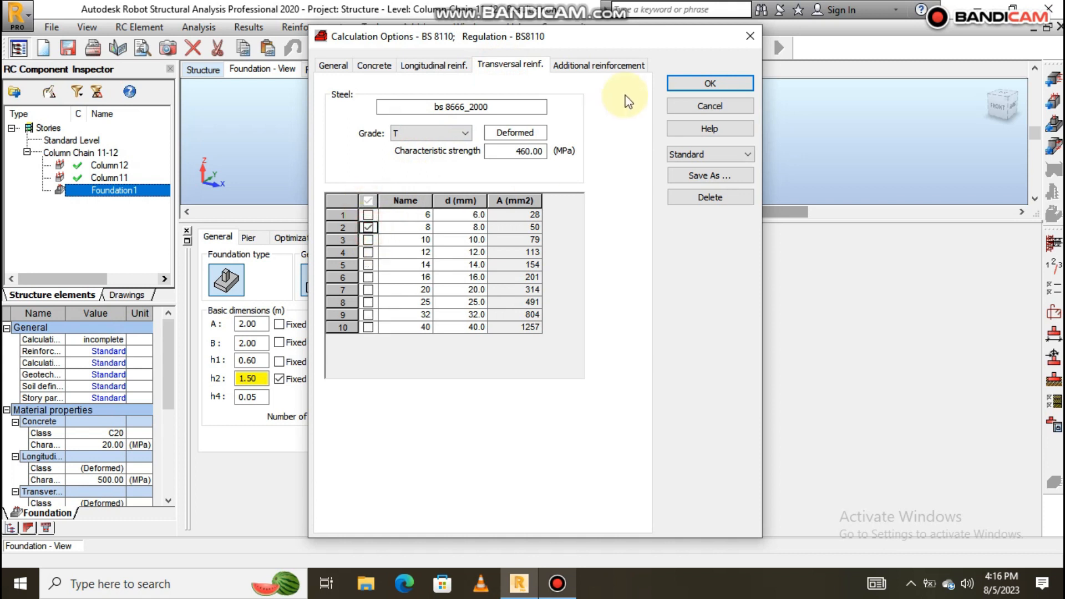
# Set the additional reinforcement to grade T and confirm the calculation options.
pyautogui.click(596, 65)
pyautogui.click(428, 135)
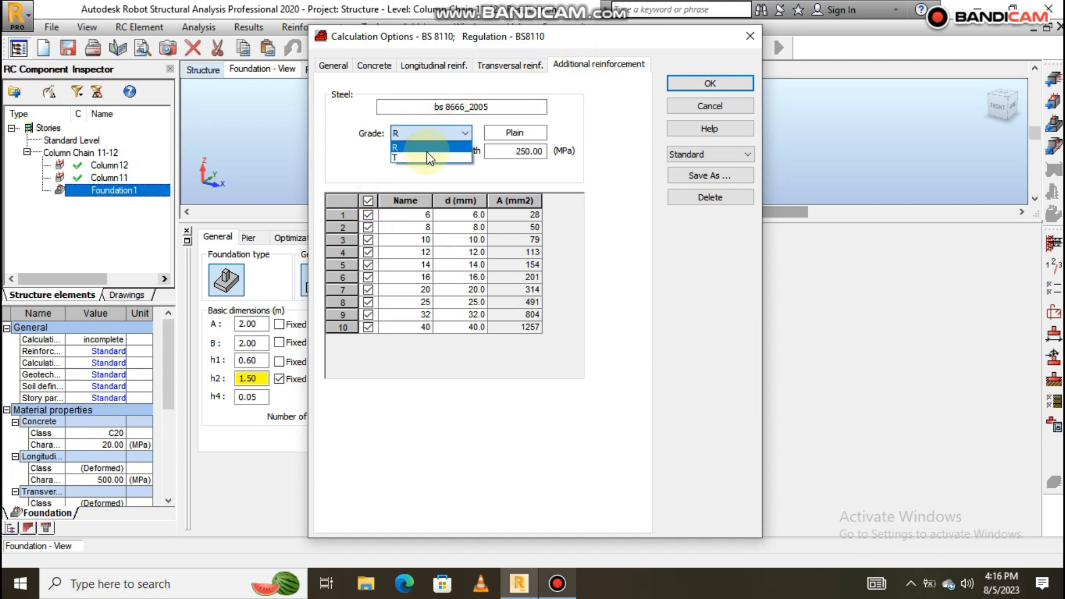
pyautogui.click(427, 152)
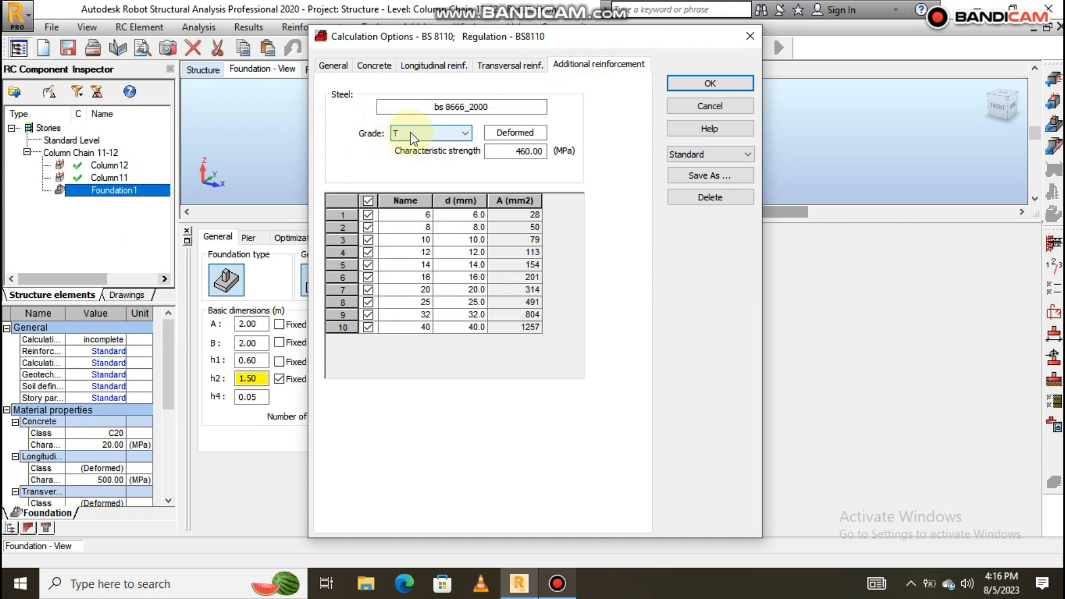
pyautogui.click(699, 83)
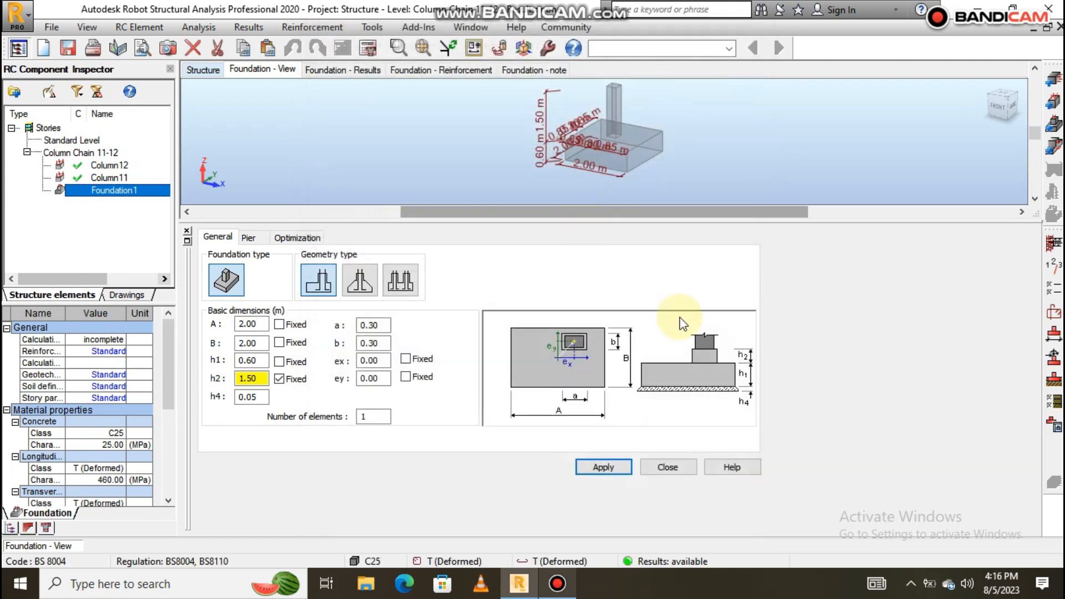
# In Soil Definition, enter first soil levels of -1.5 and 0 and apply them.
pyautogui.click(1053, 382)
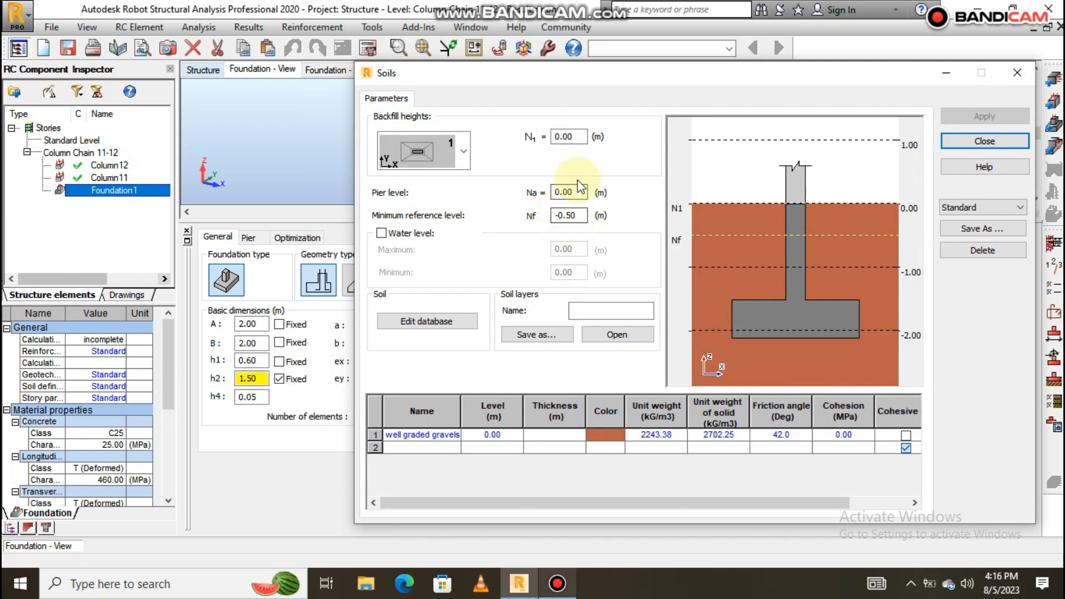
pyautogui.click(566, 216)
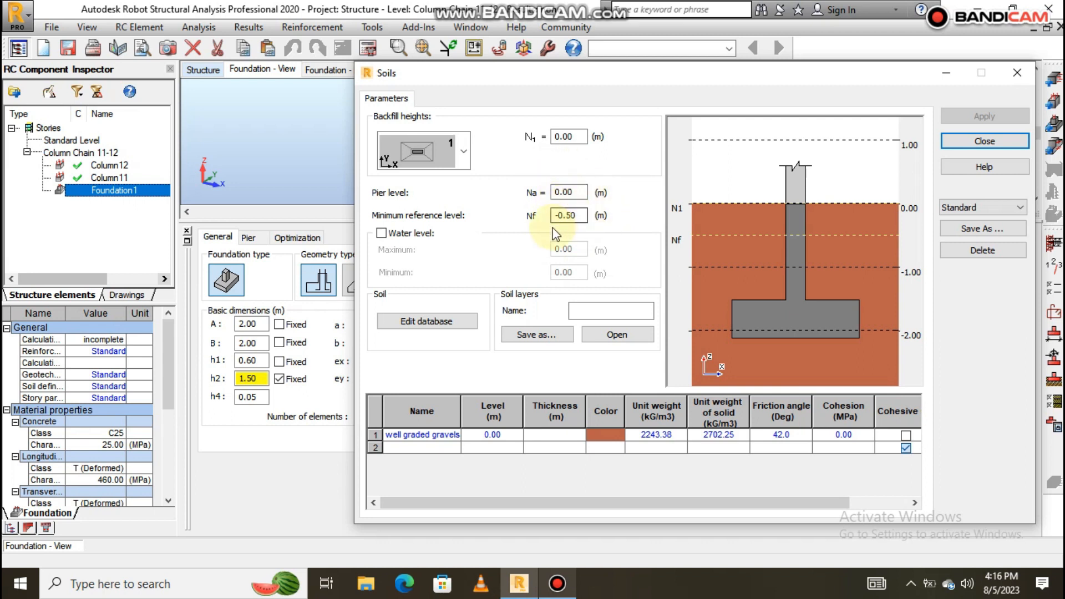
pyautogui.click(560, 193)
pyautogui.click(552, 217)
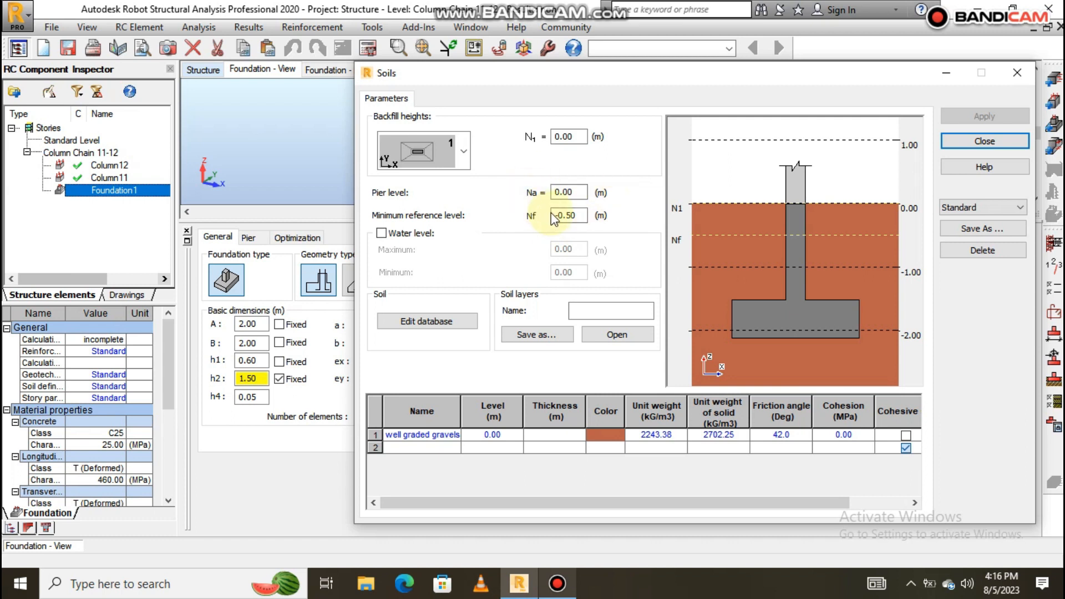
pyautogui.click(566, 191)
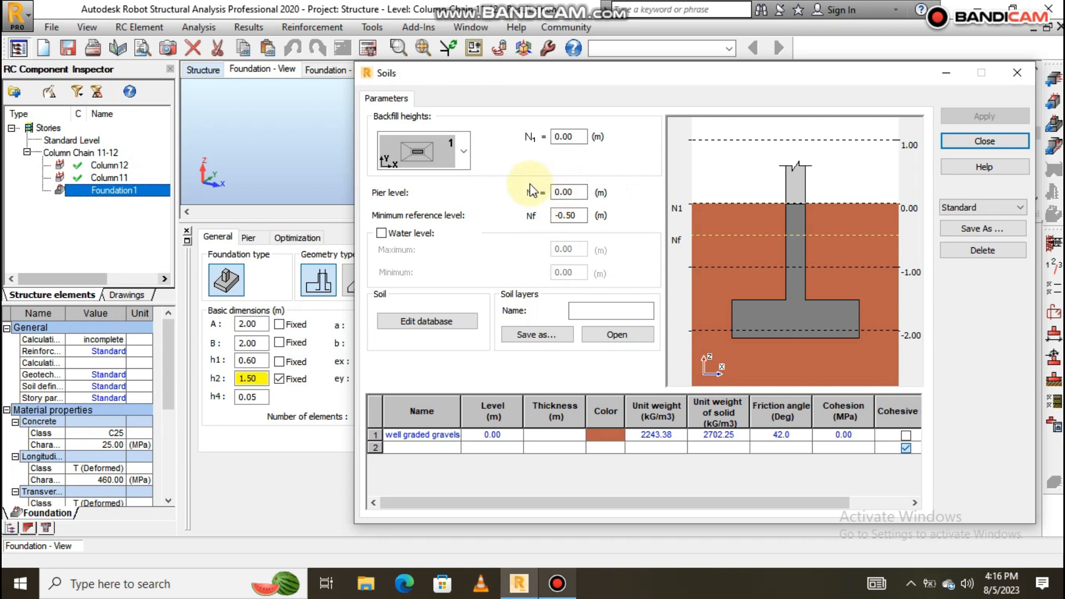
pyautogui.click(558, 192)
pyautogui.doubleClick(573, 190)
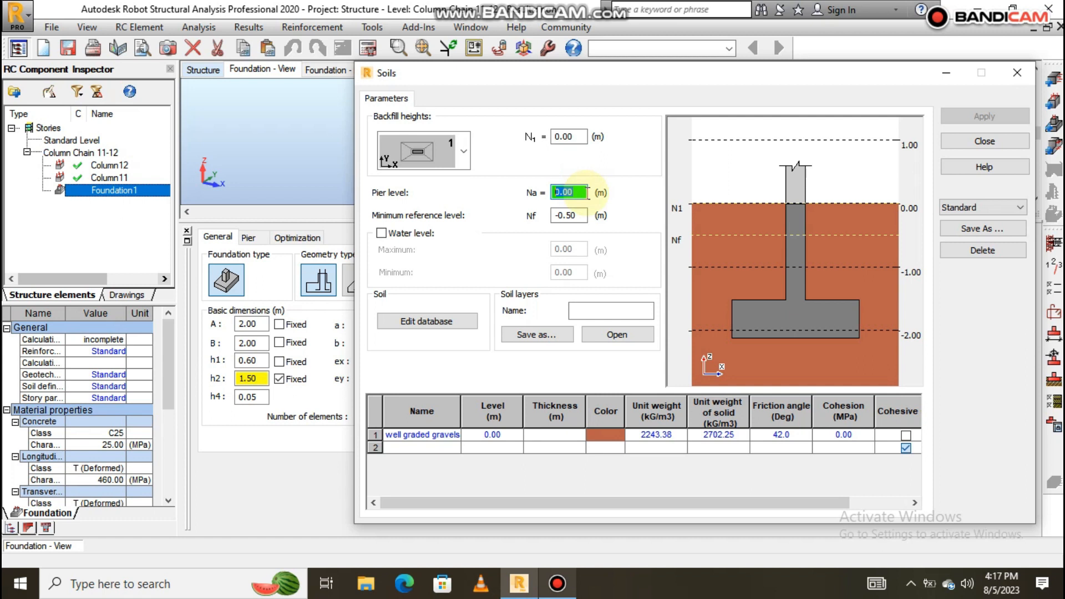
pyautogui.write('-')
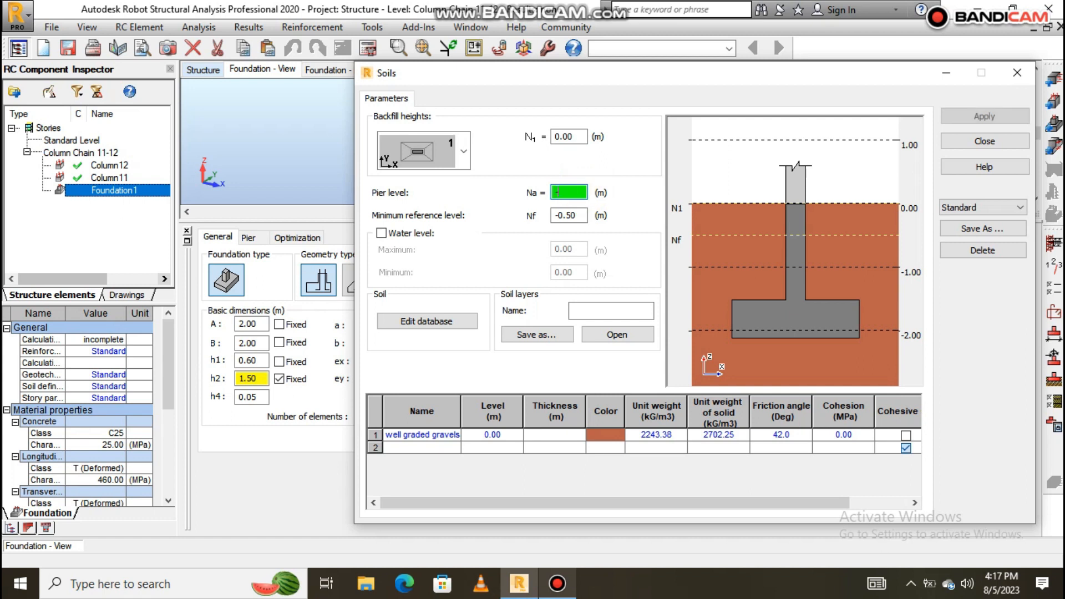
pyautogui.write('1.5')
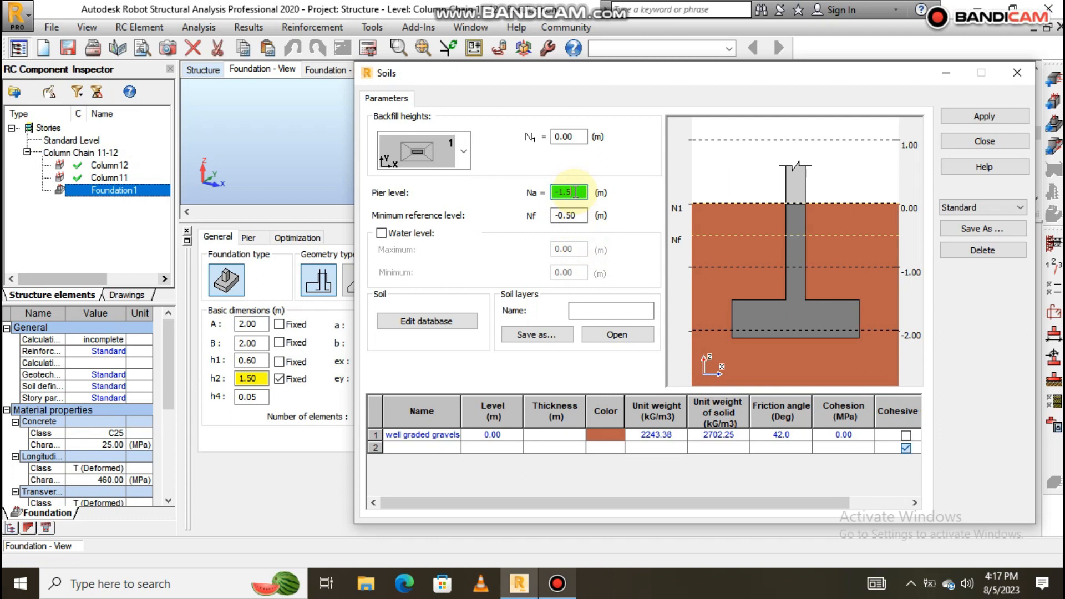
pyautogui.click(569, 215)
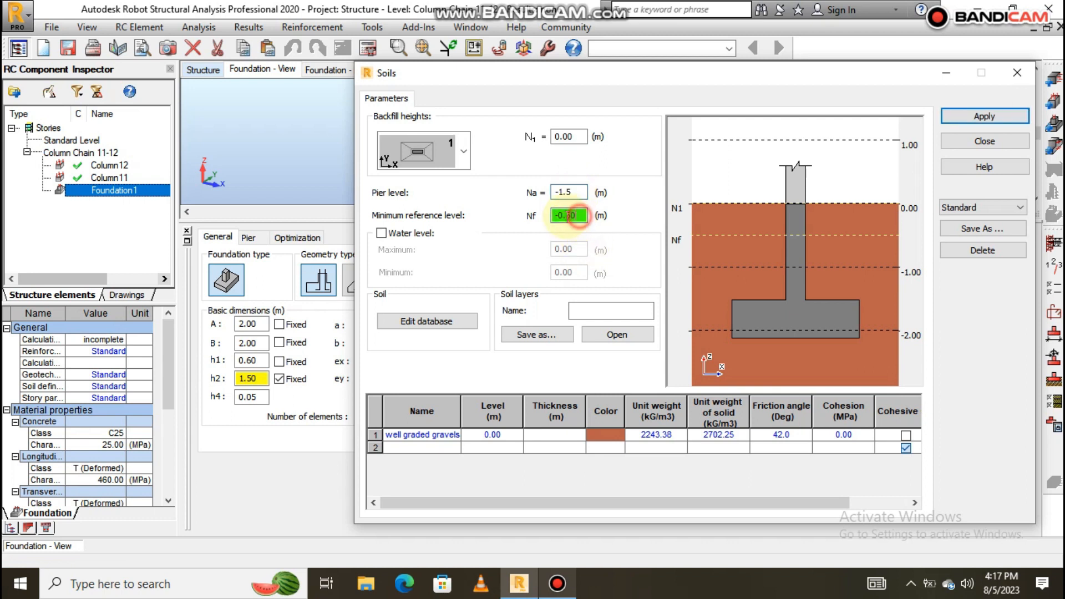
pyautogui.write('0')
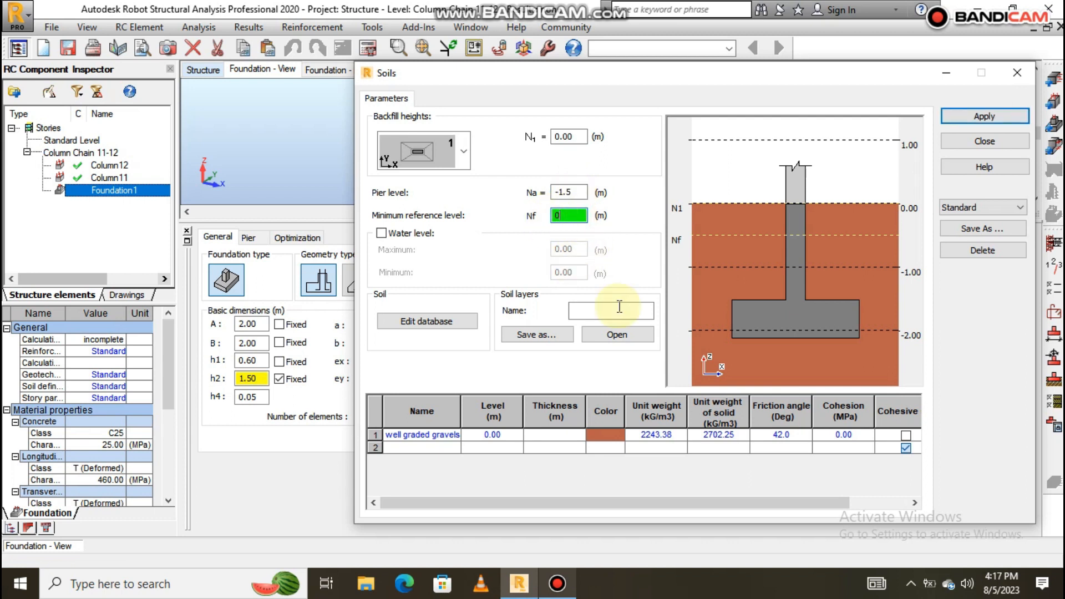
pyautogui.click(1006, 116)
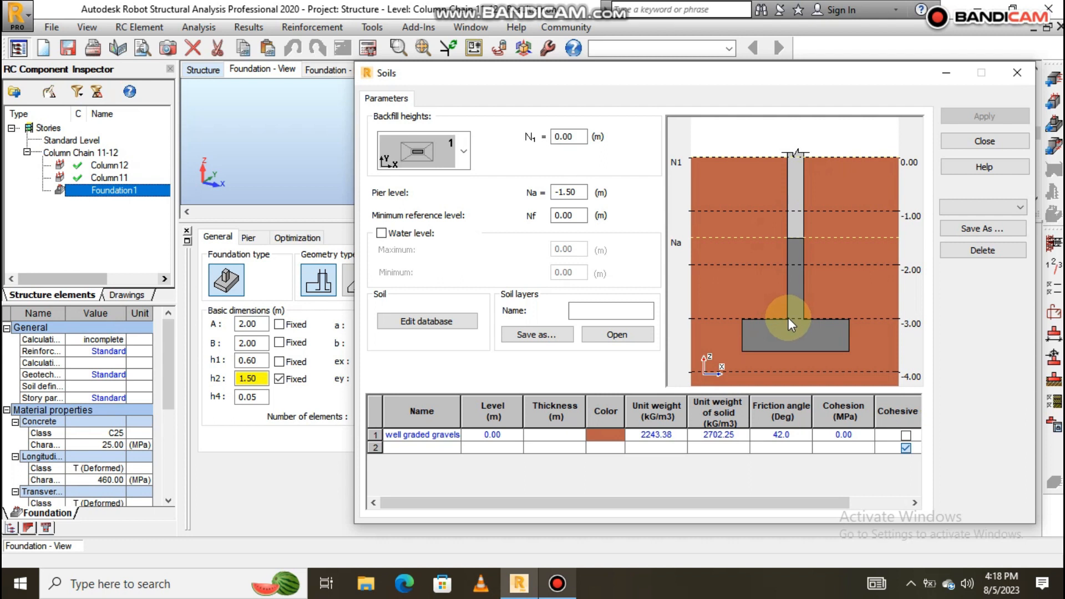
# Correct the levels to pier level 0.00 m and minimum reference -1.50 m, then close.
pyautogui.doubleClick(577, 192)
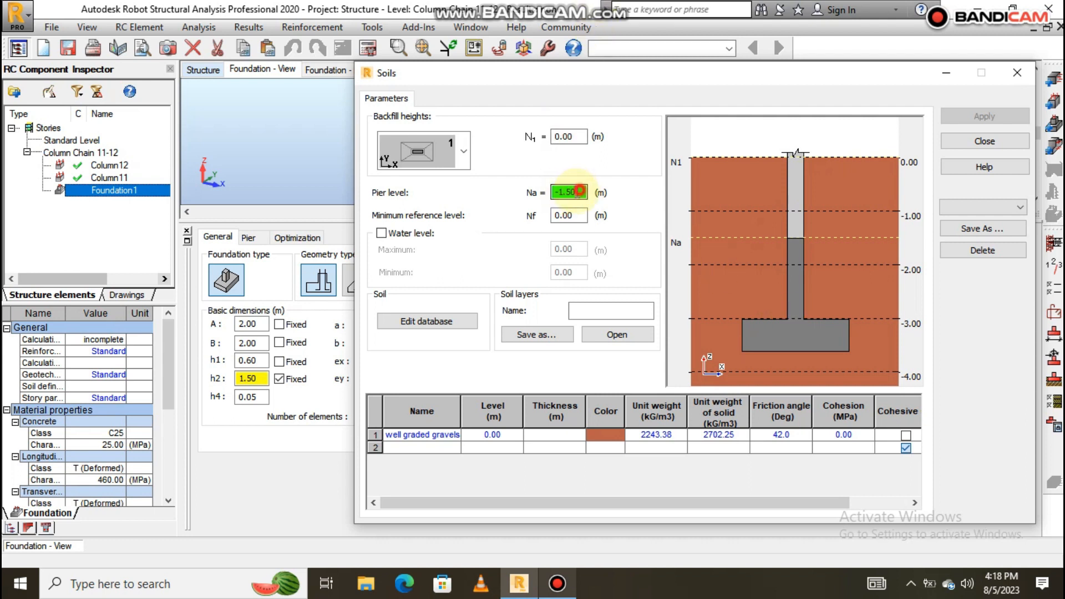
pyautogui.write('0')
pyautogui.doubleClick(582, 215)
pyautogui.write('-2')
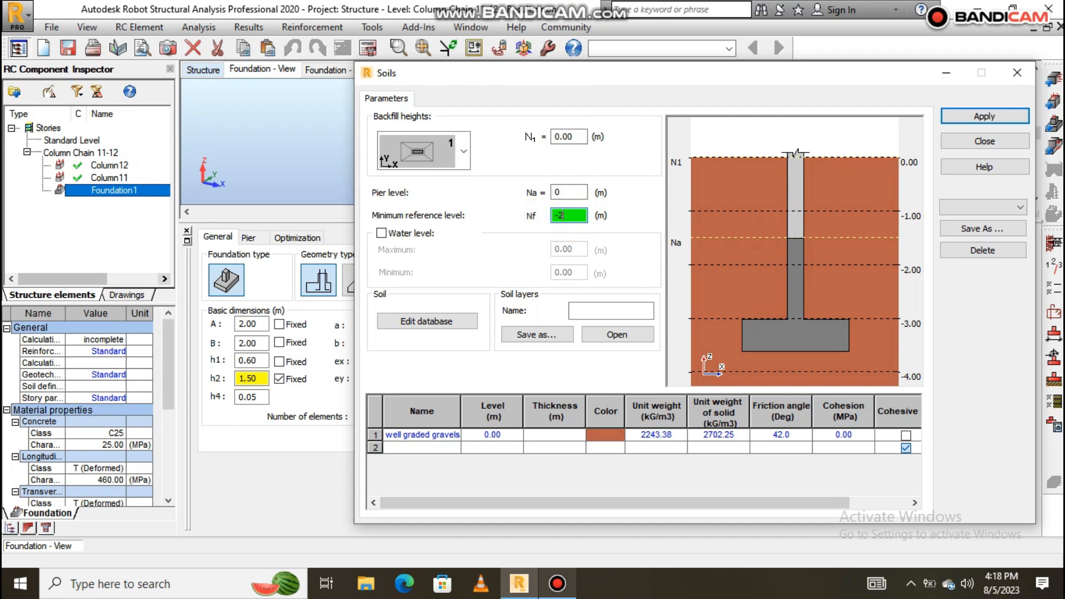
pyautogui.press('BackSpace')
pyautogui.write('1.5')
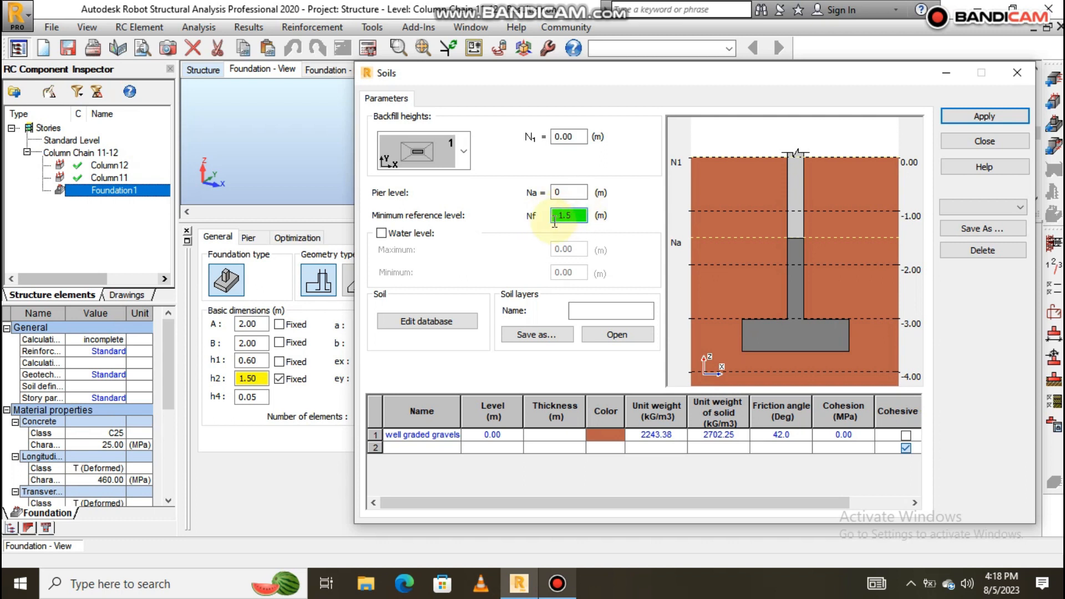
pyautogui.press('Return')
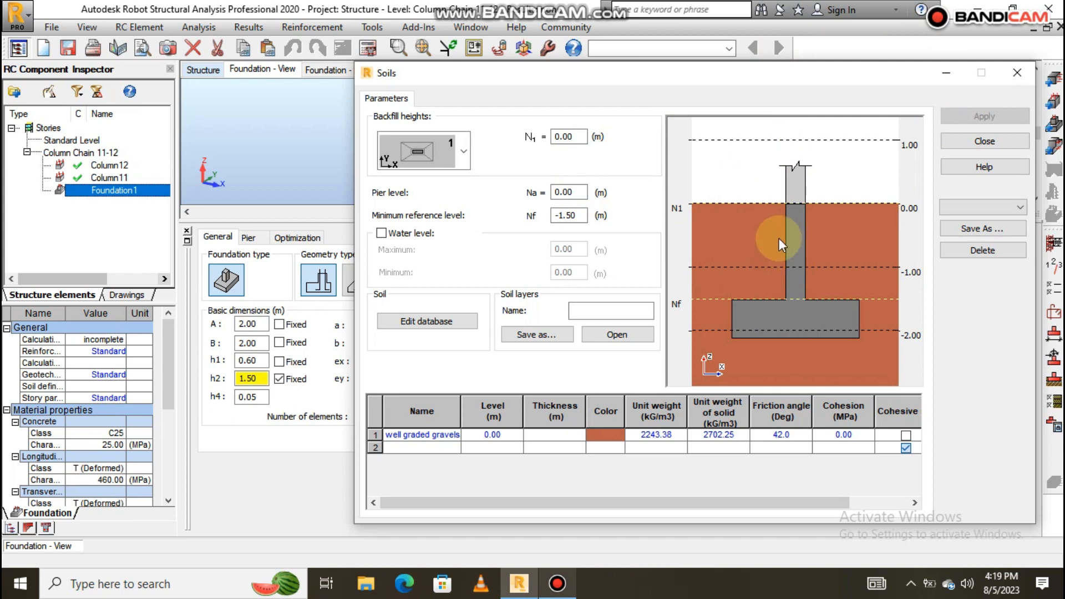
pyautogui.click(1017, 72)
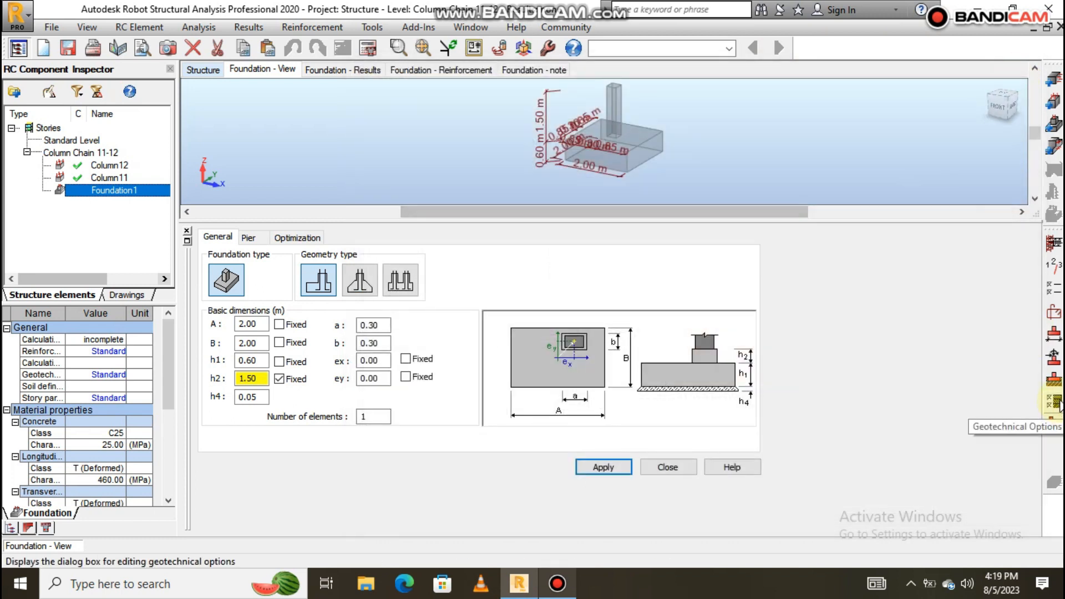
# Change the allowable soil stress from 0.14 to 0.25 MPa in Geotechnical Options and confirm.
pyautogui.click(1056, 402)
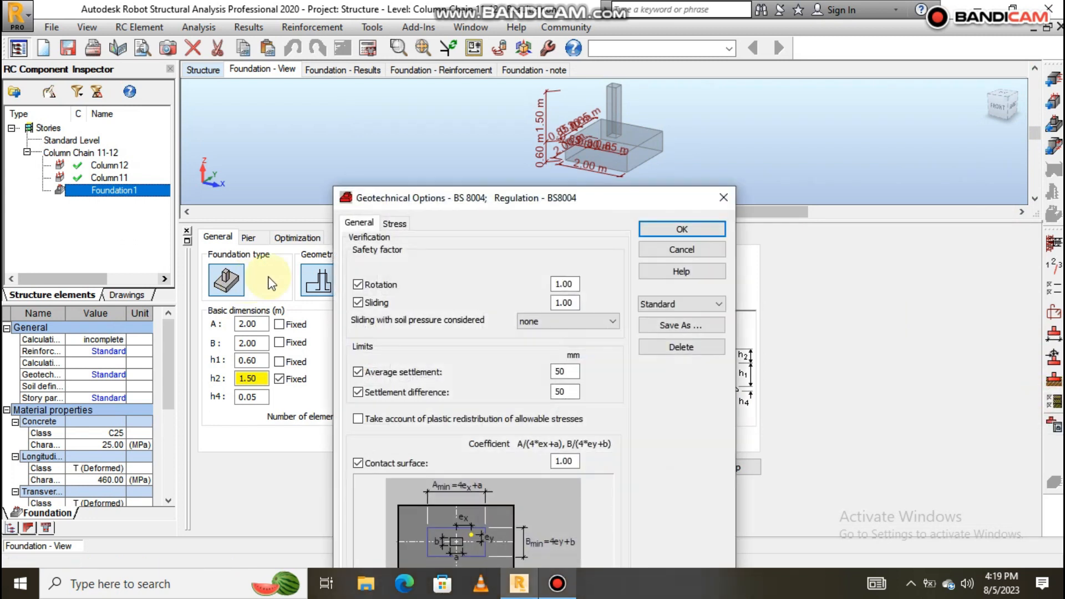
pyautogui.click(394, 224)
pyautogui.click(358, 269)
pyautogui.click(372, 322)
pyautogui.doubleClick(373, 322)
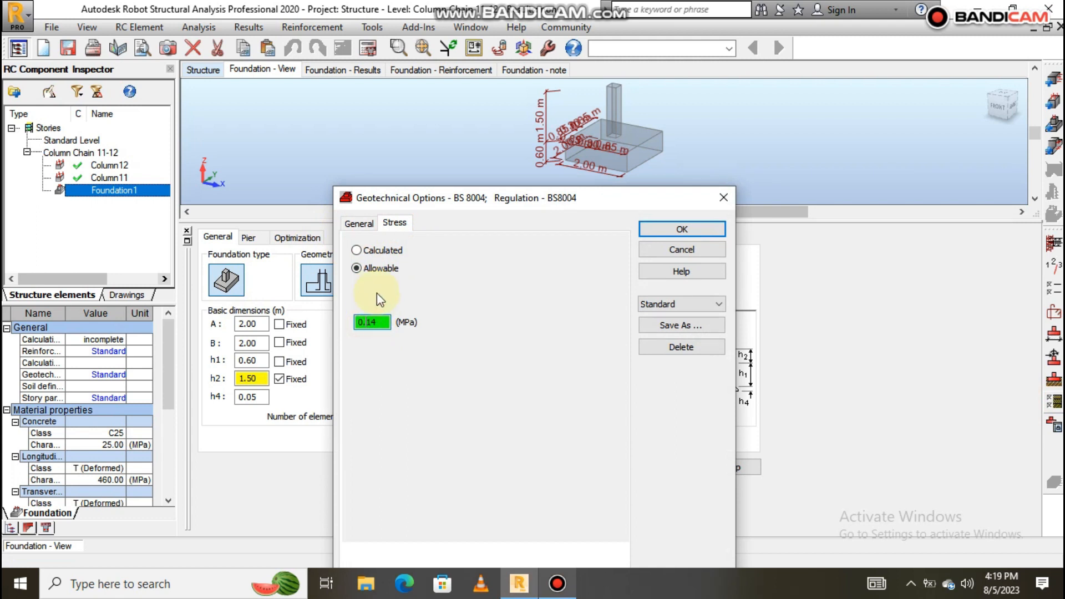
pyautogui.click(372, 325)
pyautogui.moveTo(372, 327); pyautogui.dragTo(364, 348)
pyautogui.click(379, 322)
pyautogui.press('BackSpace')
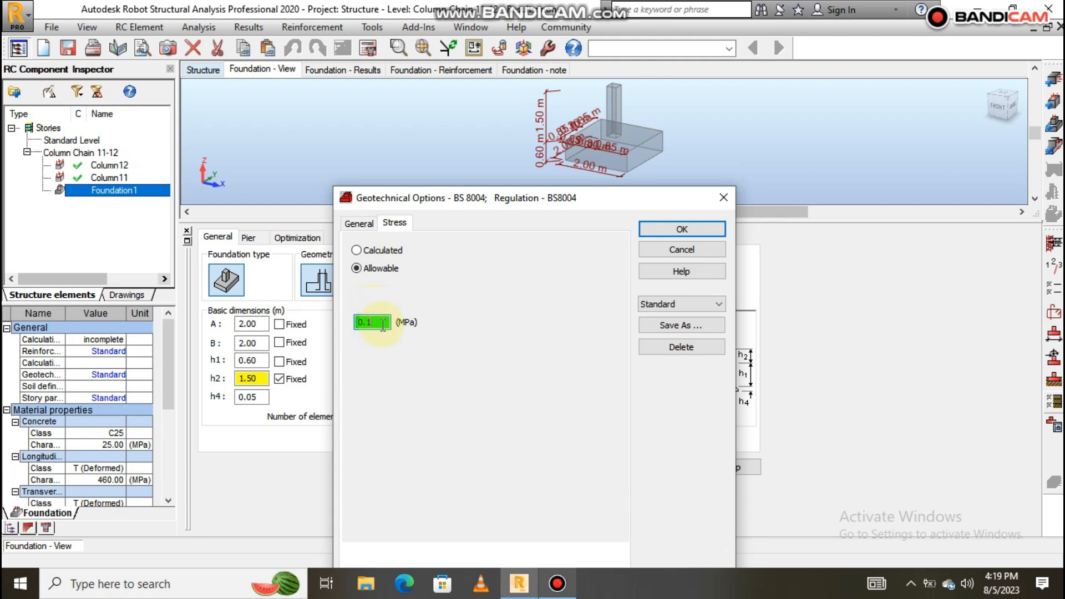
pyautogui.write('25')
pyautogui.click(666, 229)
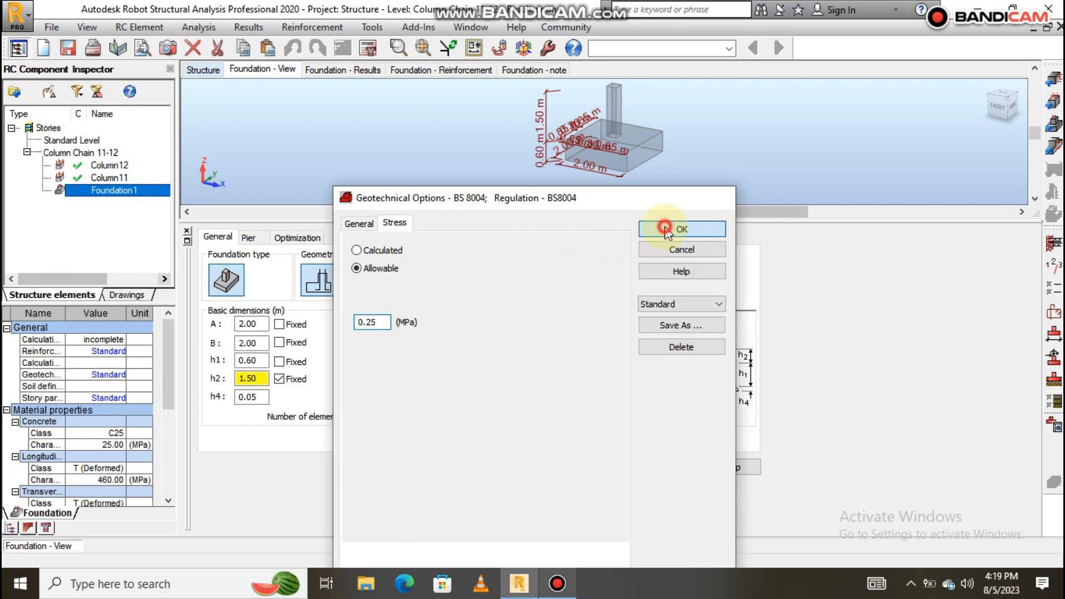
# Run the Foundation1 design, giving a 0.40 × 0.40 m base 0.25 m deep.
pyautogui.click(370, 51)
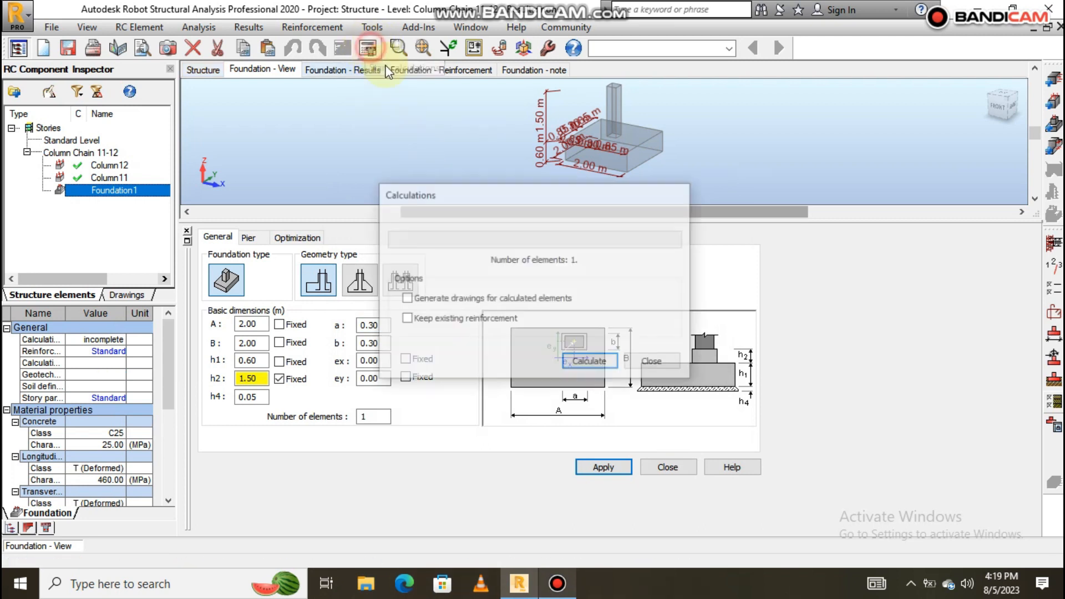
pyautogui.click(592, 361)
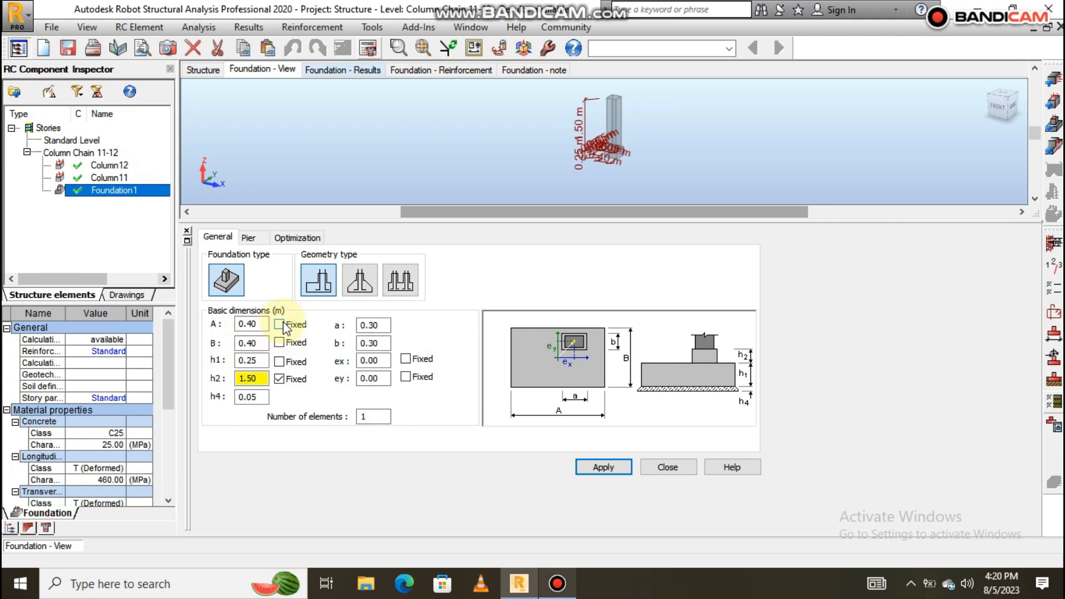
# Fix footing dimensions A and B at 1.00 m and apply them.
pyautogui.click(282, 323)
pyautogui.moveTo(261, 323); pyautogui.dragTo(231, 330)
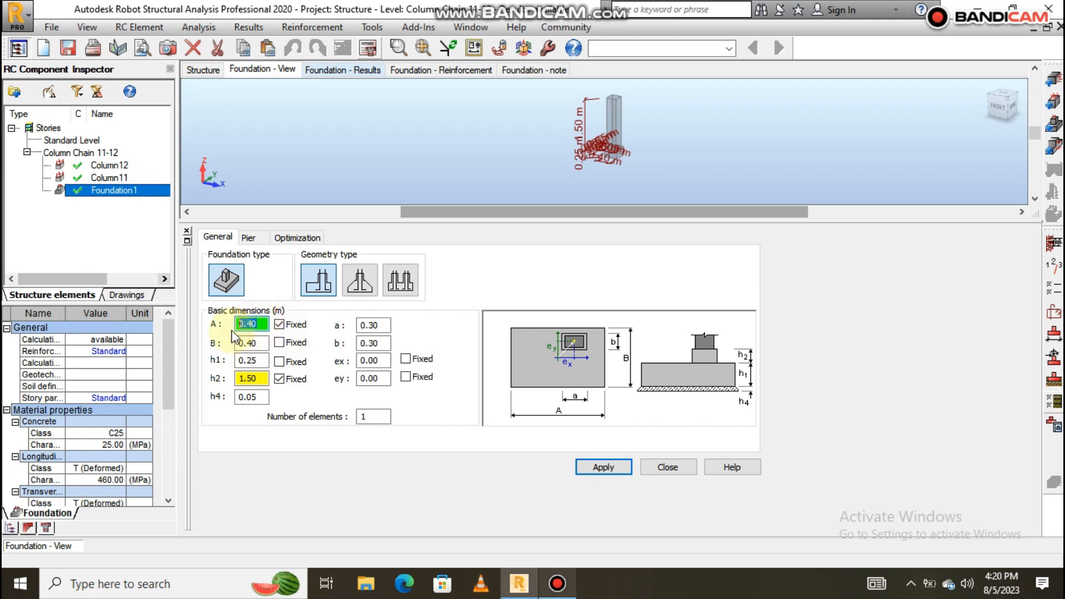
pyautogui.write('1.2')
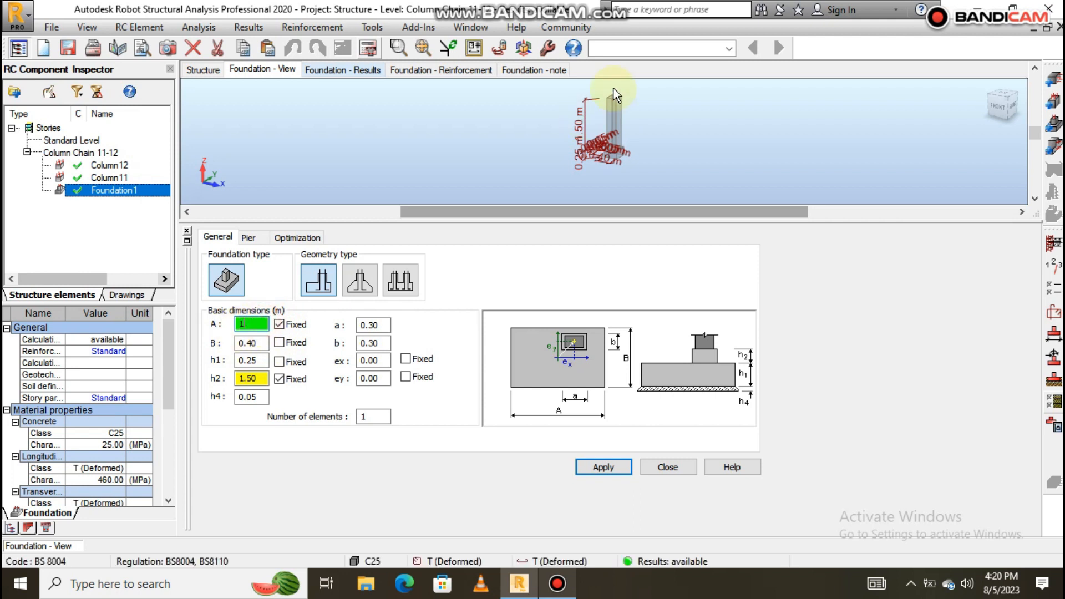
pyautogui.moveTo(258, 343); pyautogui.dragTo(241, 343)
pyautogui.write('1')
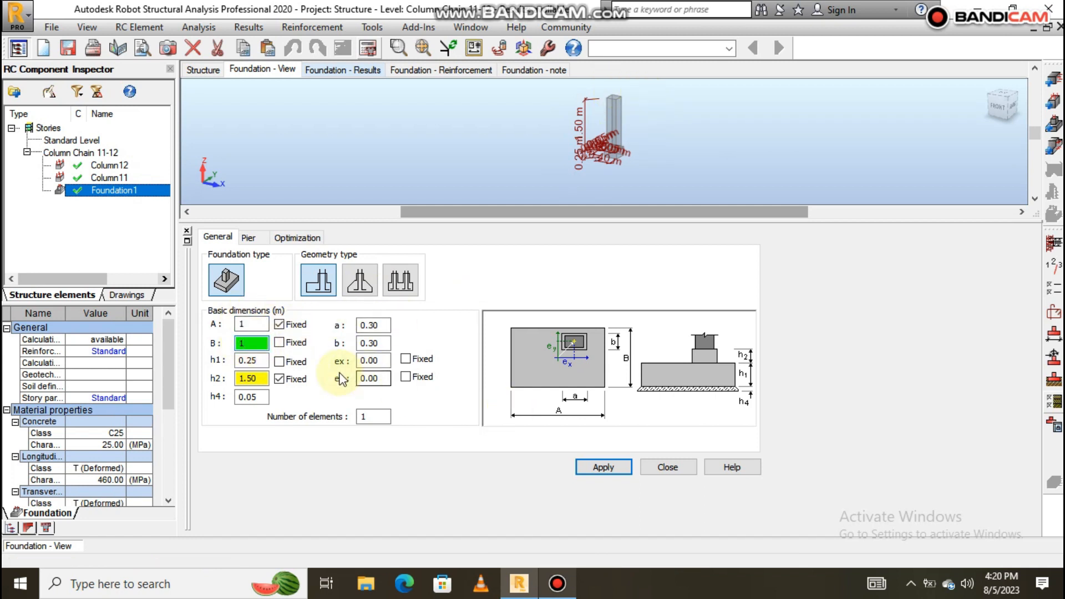
pyautogui.click(279, 342)
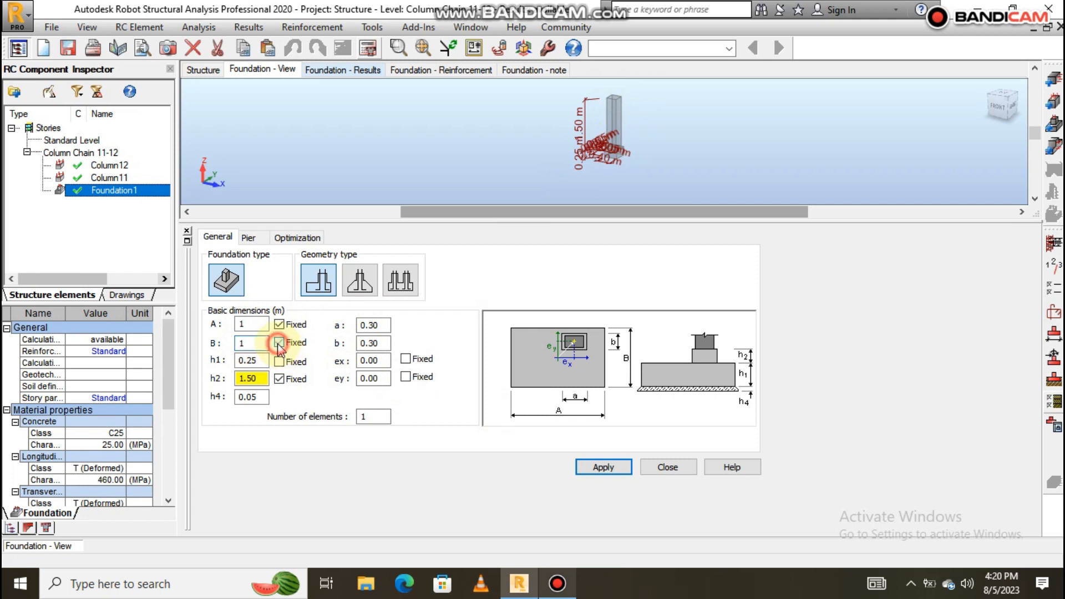
pyautogui.click(600, 469)
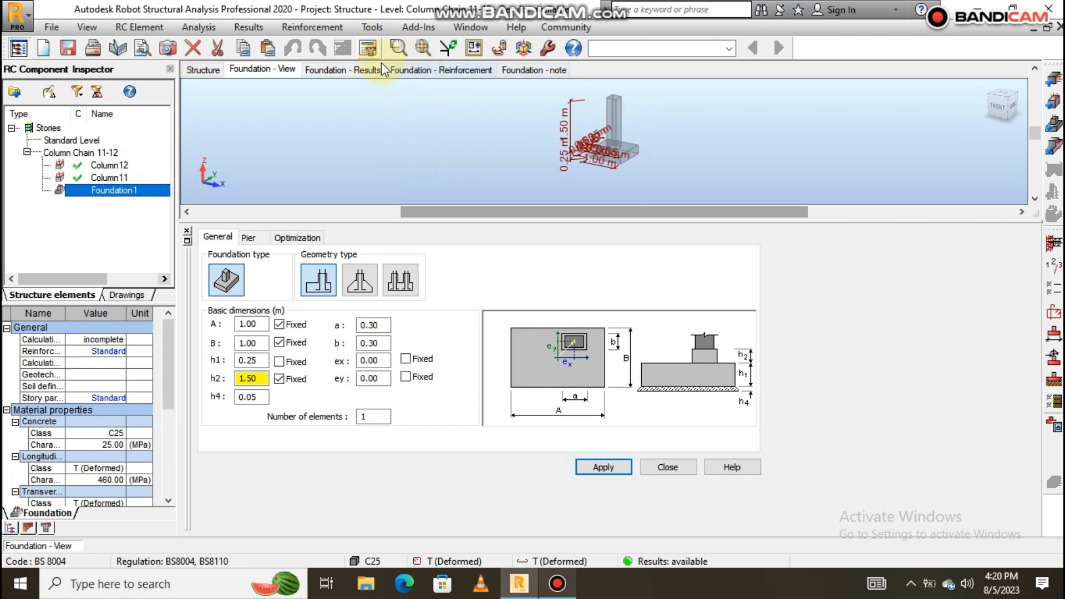
# Redesign the footing and review the foundation note reporting 4 T12 bars each way.
pyautogui.click(369, 48)
pyautogui.click(591, 363)
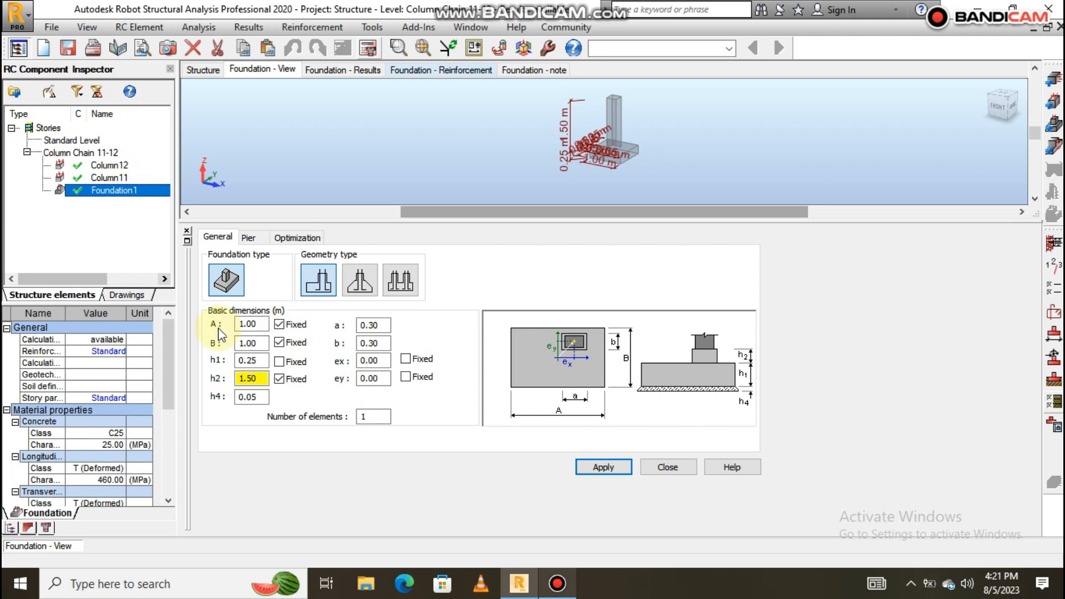
pyautogui.click(423, 125)
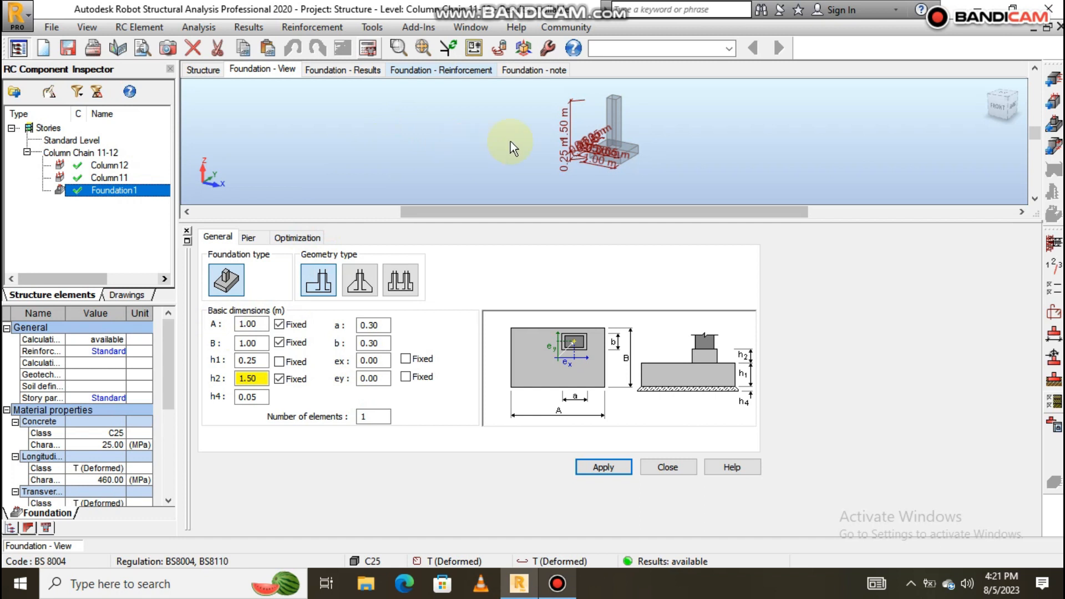
pyautogui.click(534, 69)
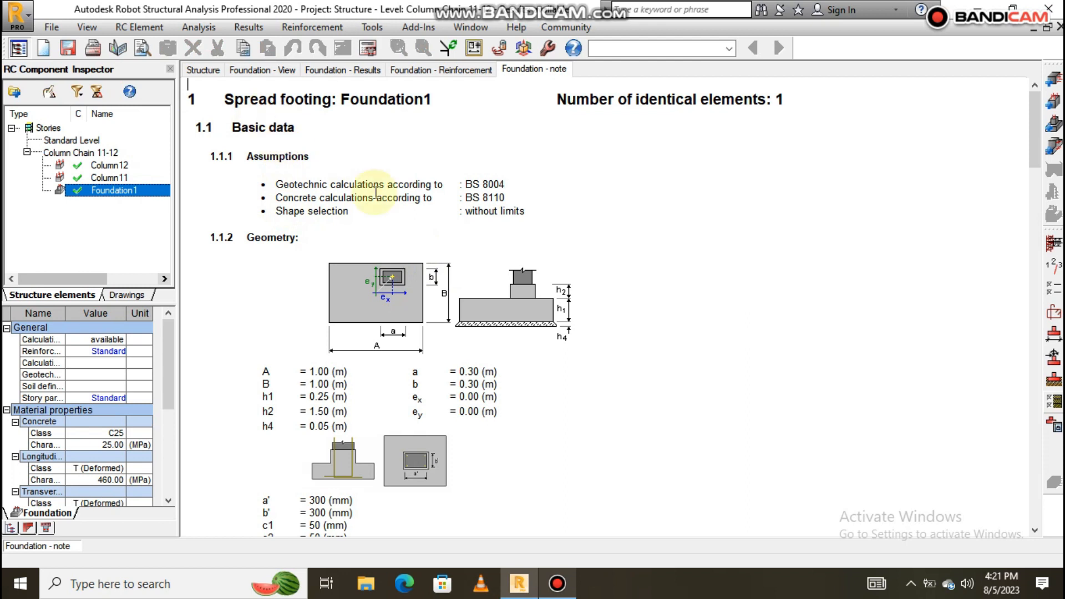
pyautogui.scroll(-3, 392, 277)
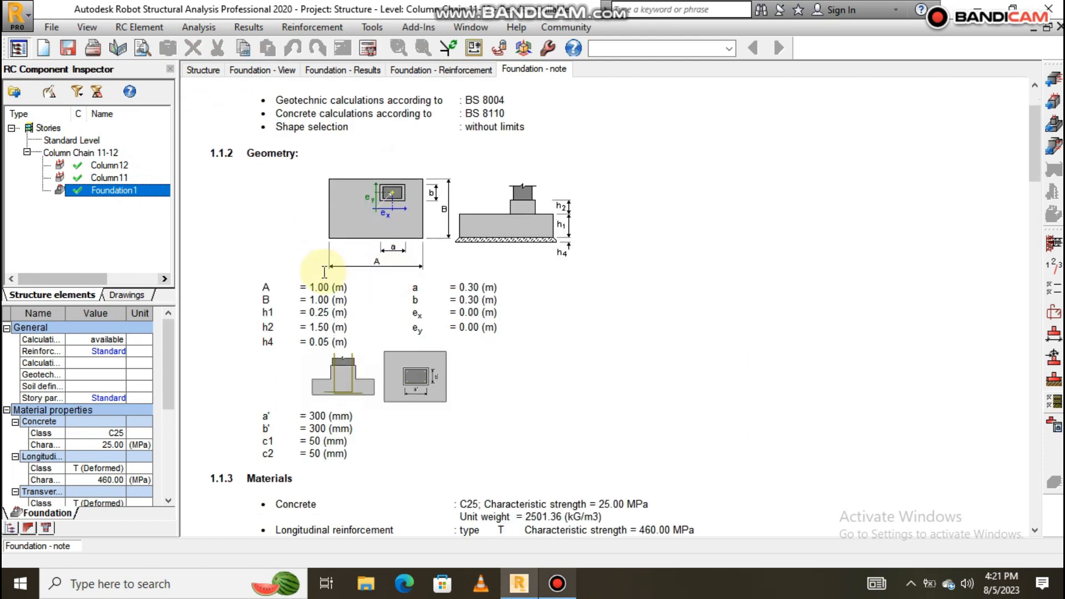
pyautogui.scroll(-20, 324, 271)
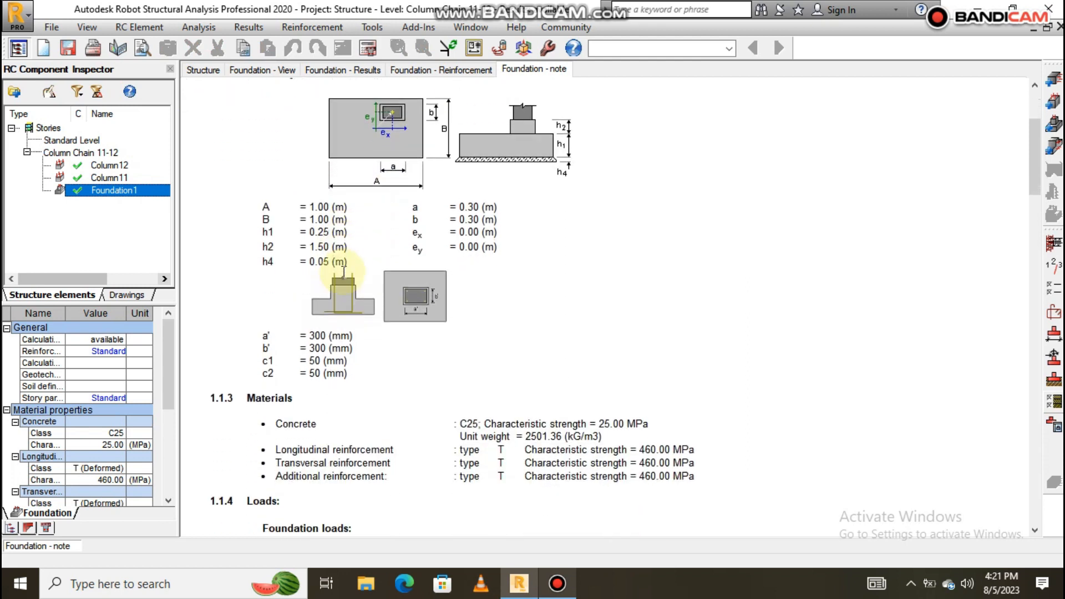
pyautogui.scroll(-20, 346, 273)
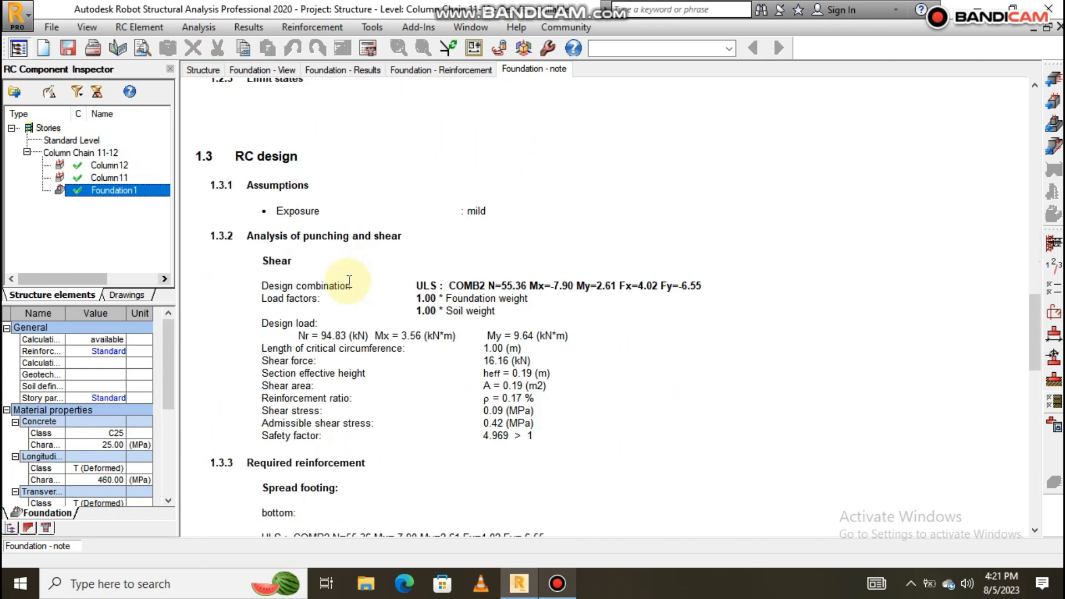
pyautogui.scroll(-15, 388, 332)
pyautogui.scroll(8, 310, 260)
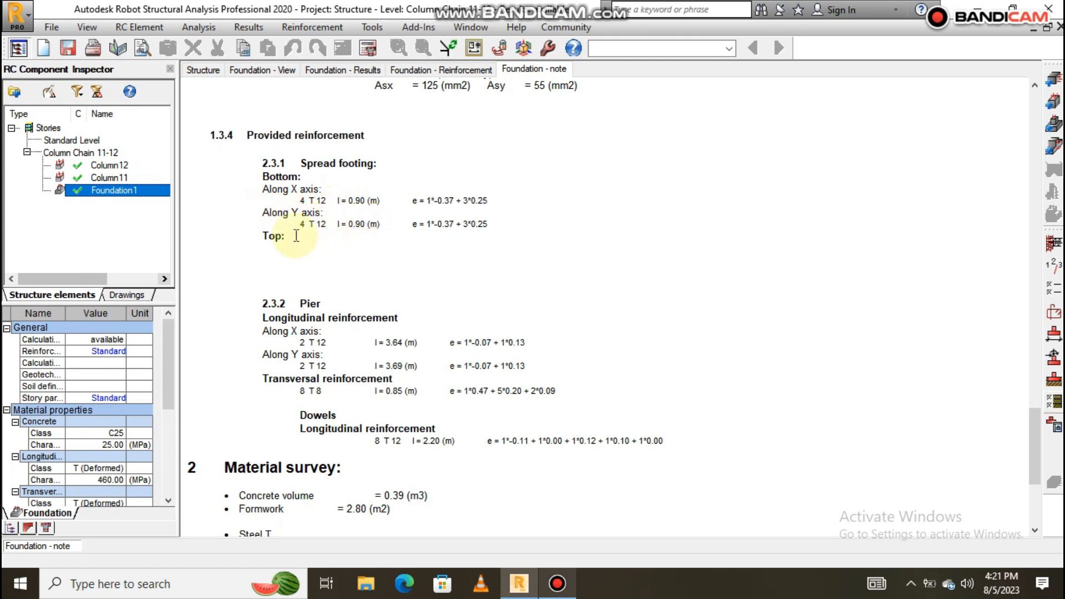
pyautogui.scroll(-4, 333, 255)
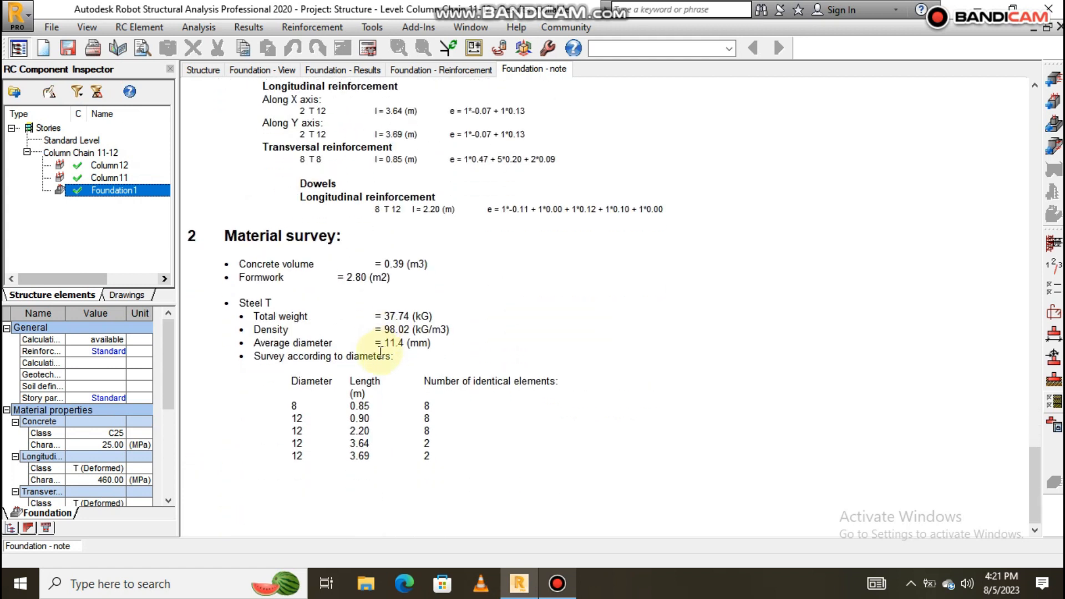
pyautogui.scroll(5, 477, 299)
pyautogui.scroll(15, 489, 314)
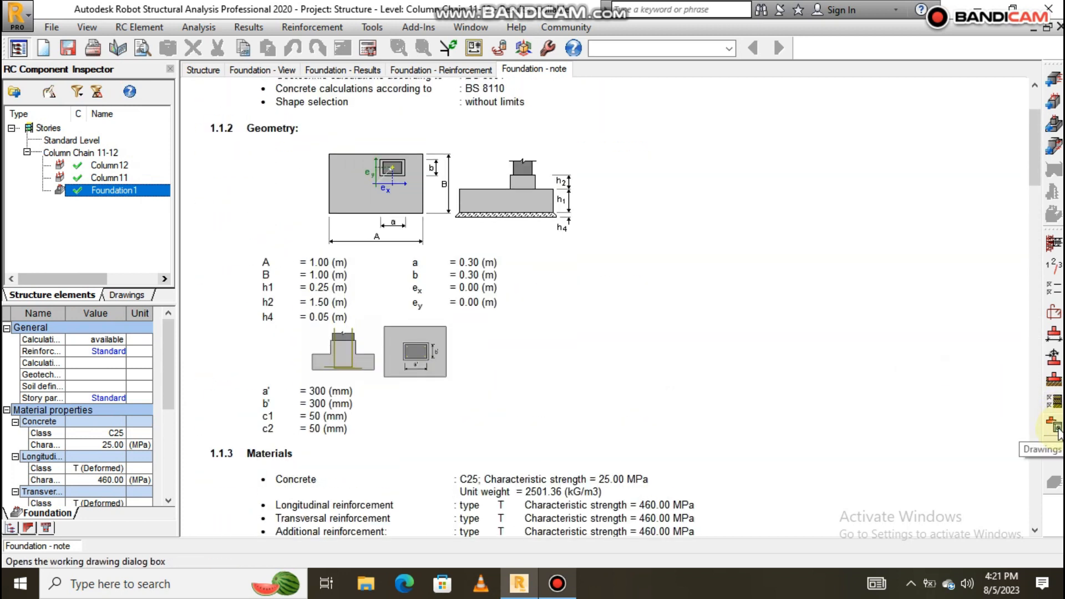
pyautogui.click(1056, 428)
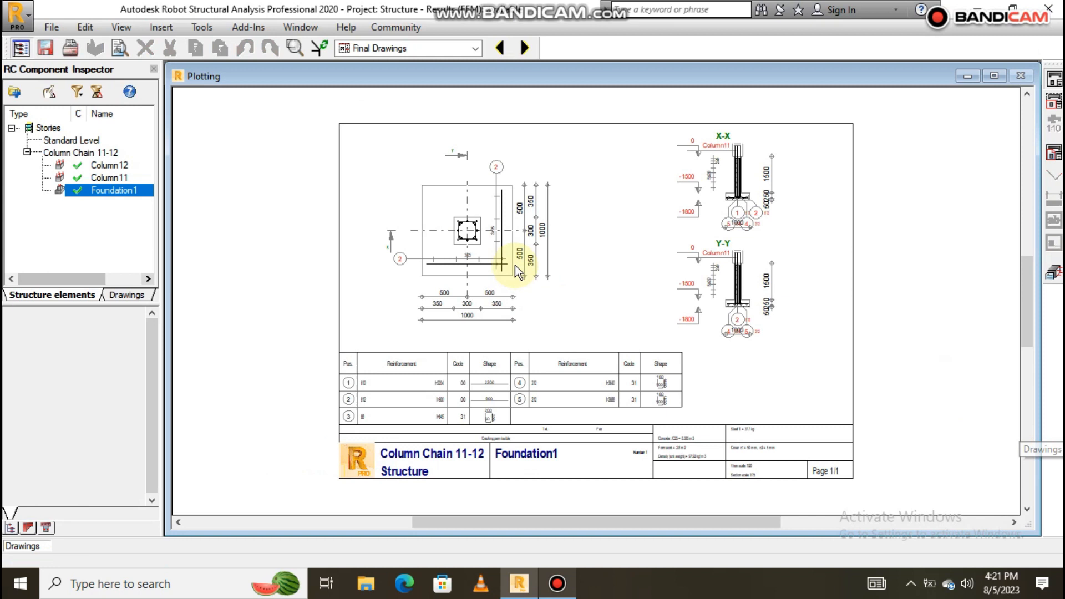
pyautogui.scroll(5, 707, 214)
pyautogui.scroll(-3, 755, 207)
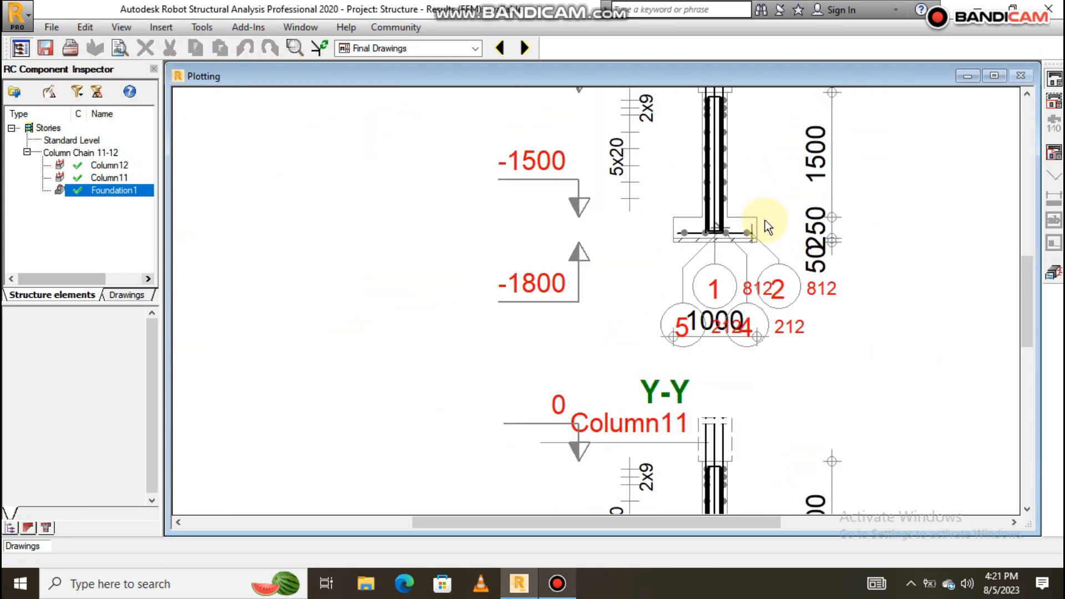
pyautogui.scroll(-4, 731, 240)
pyautogui.scroll(1, 554, 233)
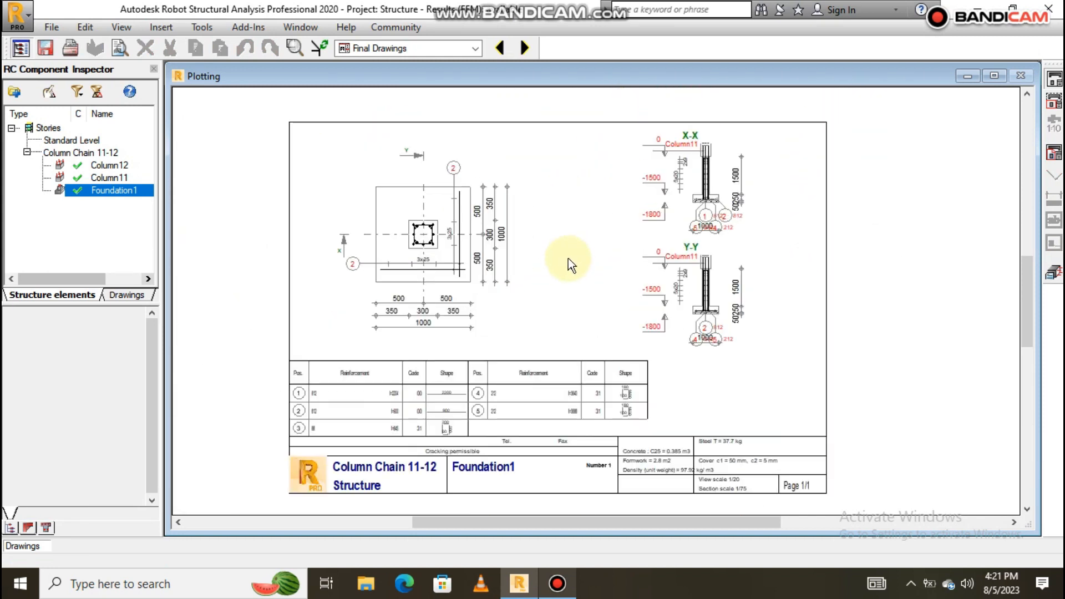
pyautogui.scroll(1, 555, 267)
pyautogui.scroll(-2, 532, 255)
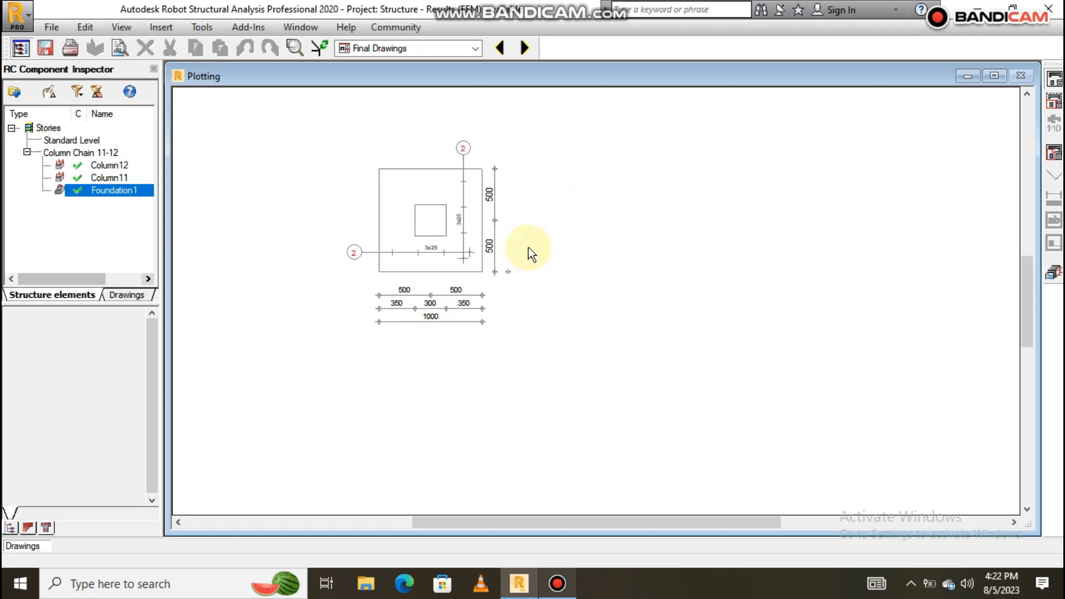
pyautogui.click(1045, 272)
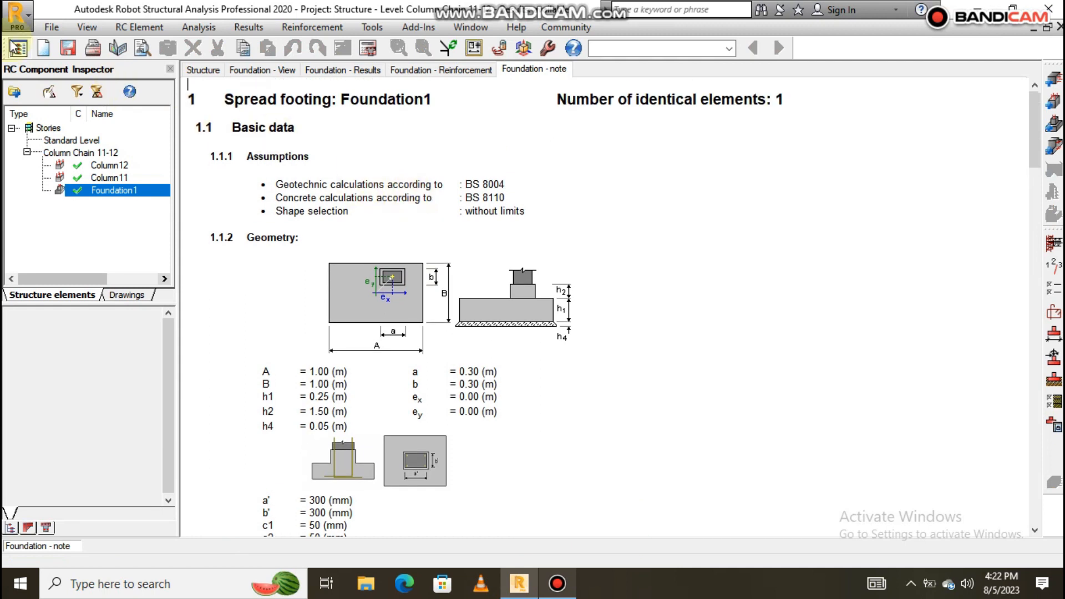
# Cancel a Save Project As attempt and bring up the workspace layouts list.
pyautogui.click(52, 27)
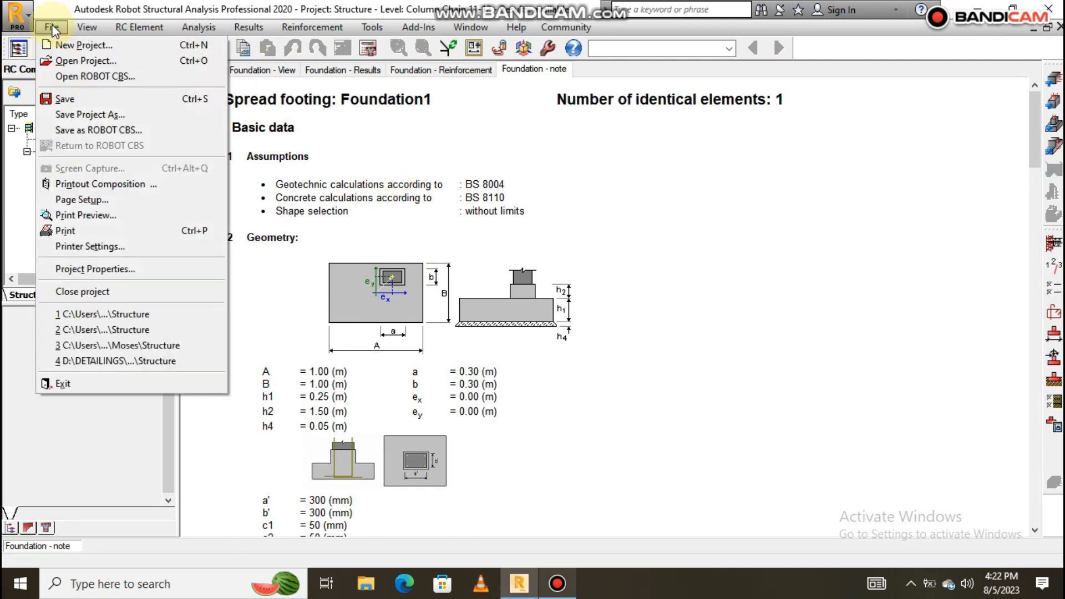
pyautogui.click(105, 115)
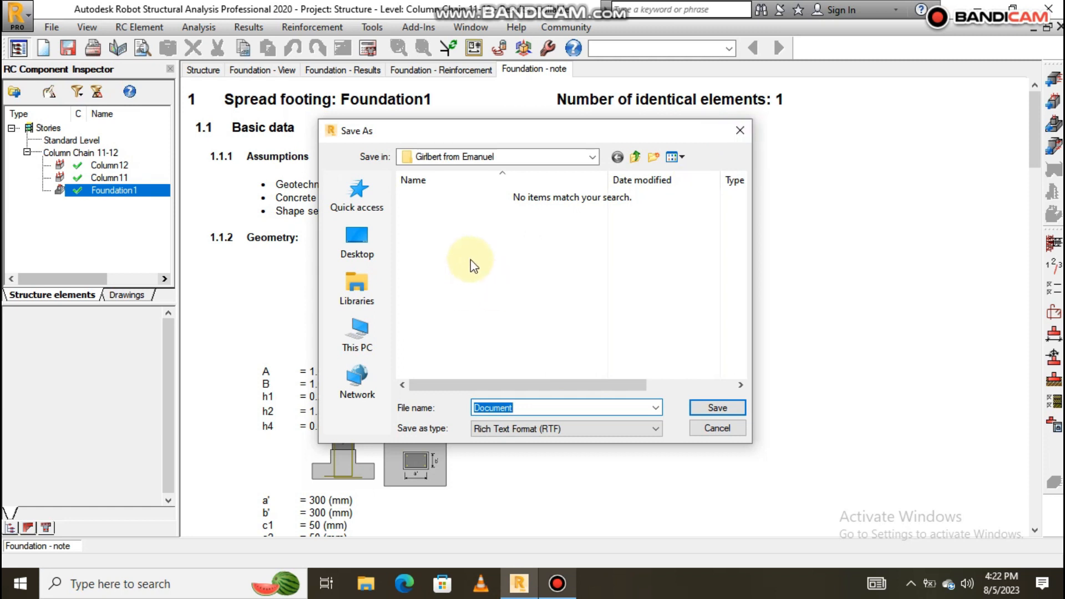
pyautogui.click(737, 128)
pyautogui.scroll(-1, 432, 211)
pyautogui.scroll(1, 273, 155)
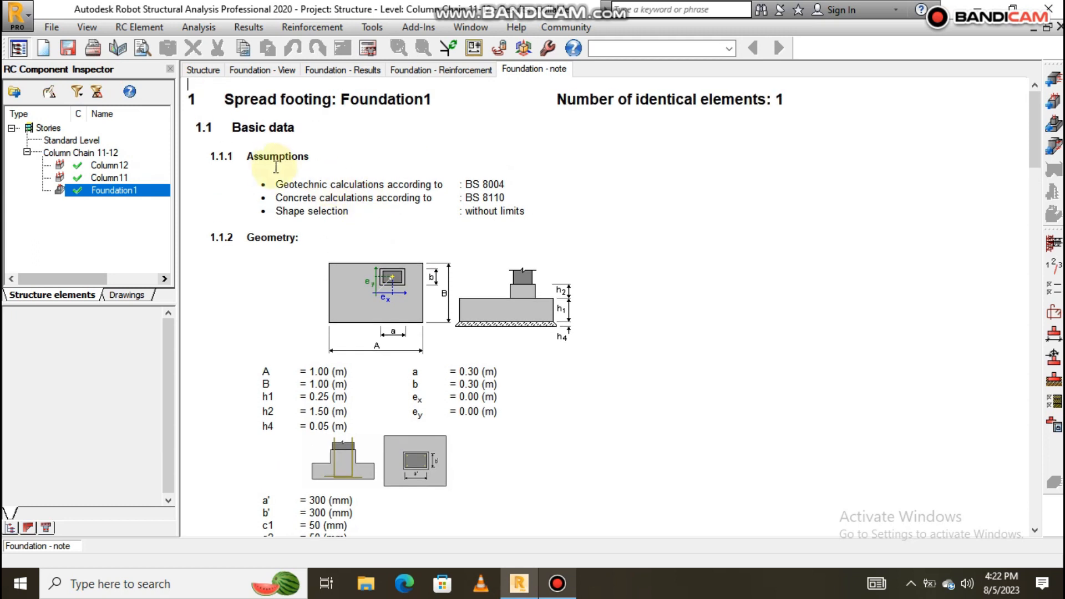
pyautogui.scroll(-6, 390, 171)
pyautogui.scroll(6, 391, 171)
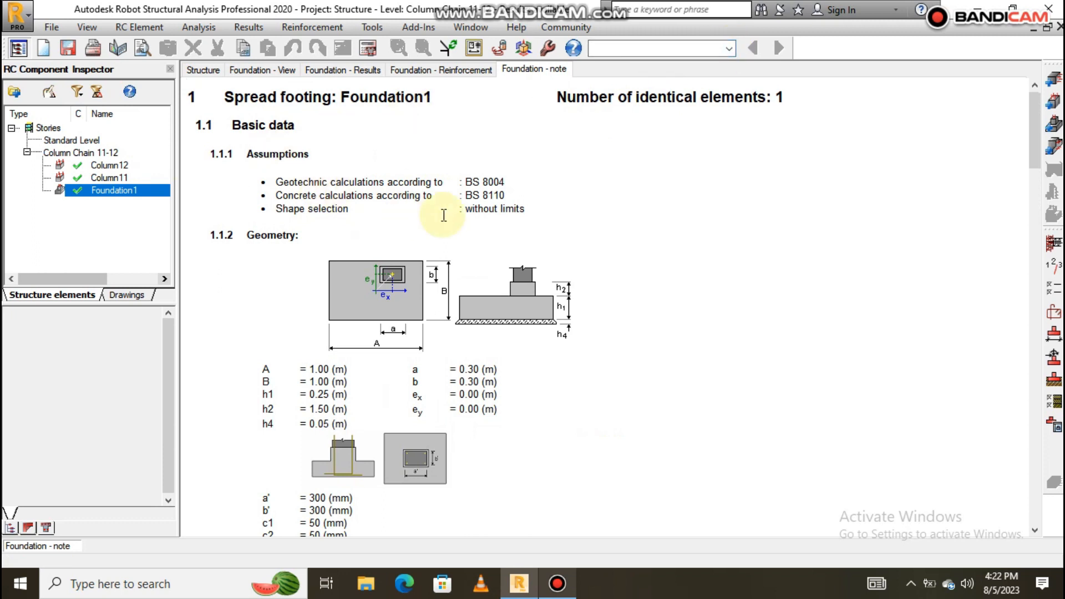
pyautogui.click(729, 49)
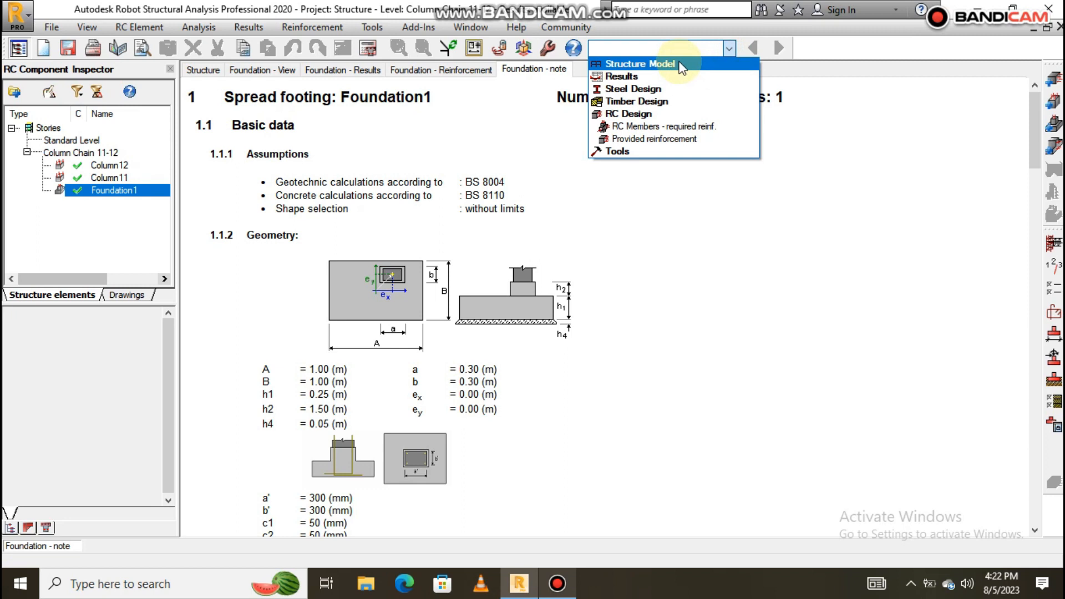
# Switch the workspace to the Structure Model start layout.
pyautogui.click(679, 65)
pyautogui.click(665, 76)
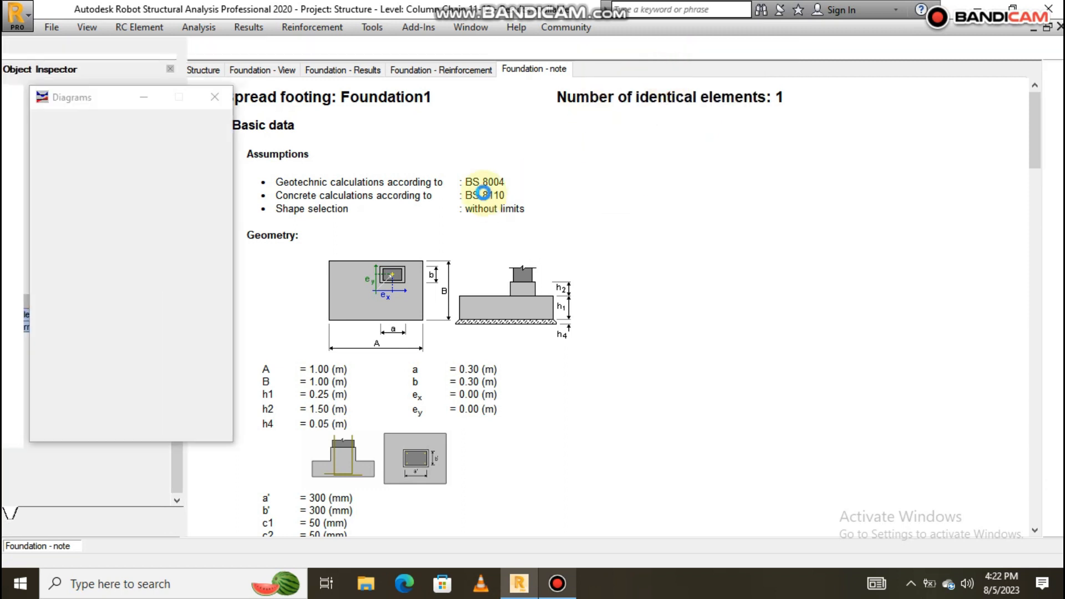
pyautogui.scroll(1, 462, 286)
pyautogui.scroll(-8, 516, 287)
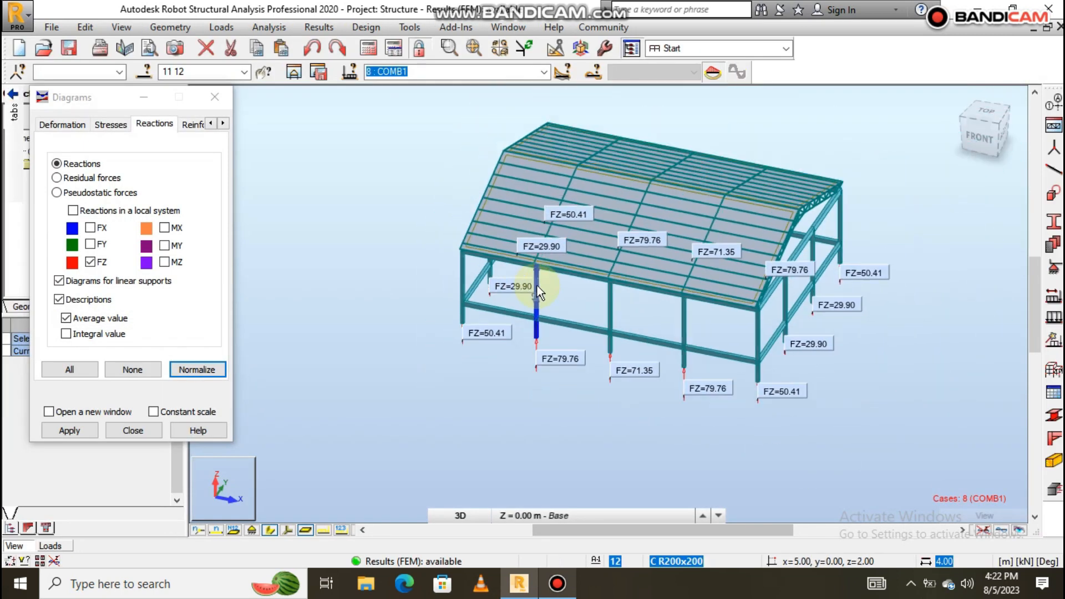
pyautogui.scroll(6, 638, 267)
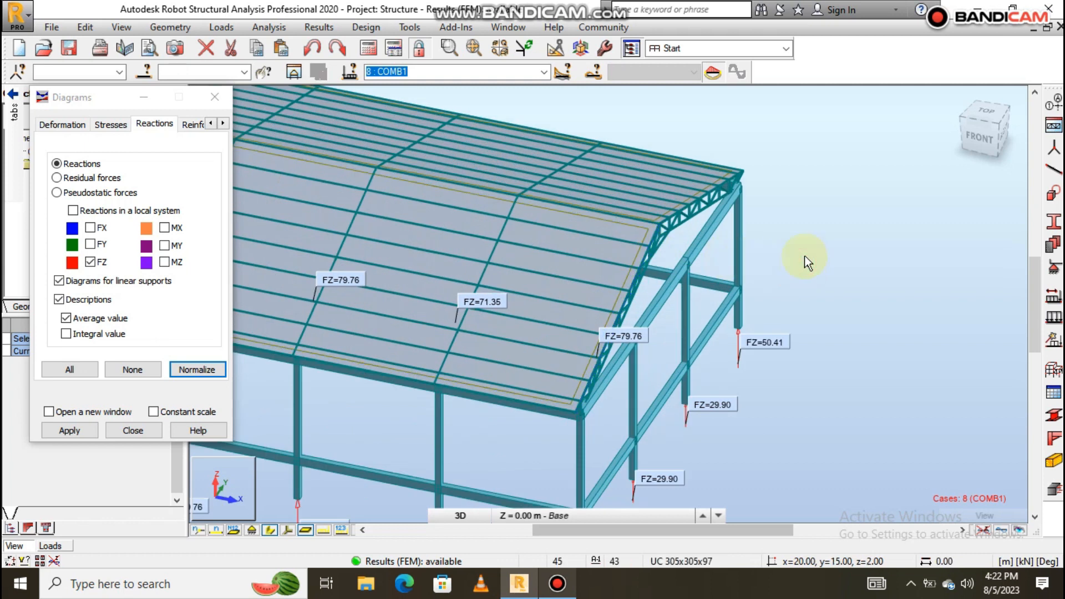
pyautogui.scroll(-3, 779, 264)
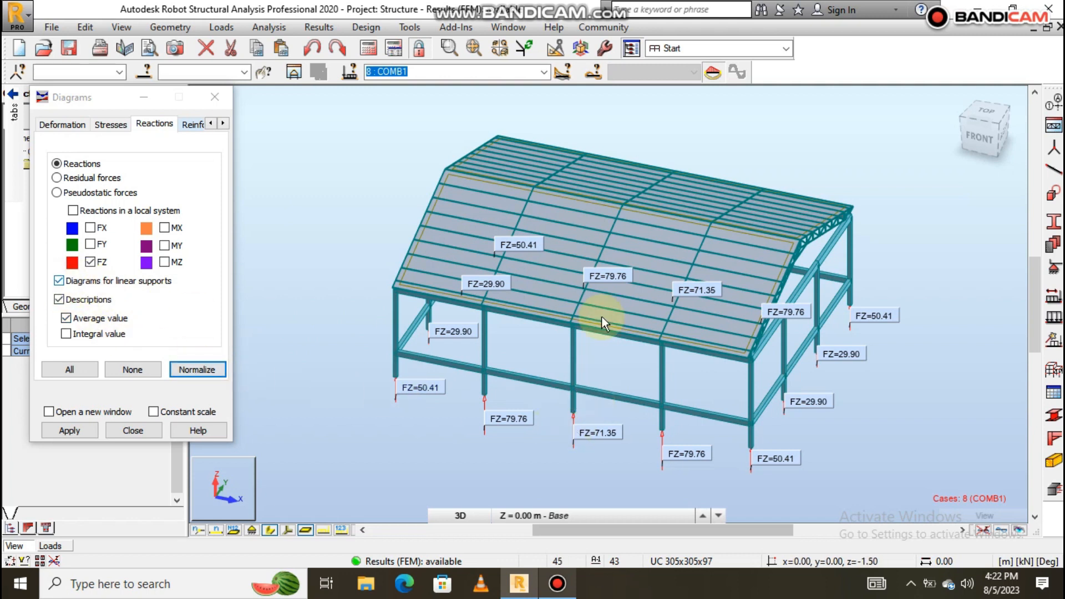
# Clear the FZ reaction labels from the 3D frame and move the Diagrams dialog aside.
pyautogui.click(131, 370)
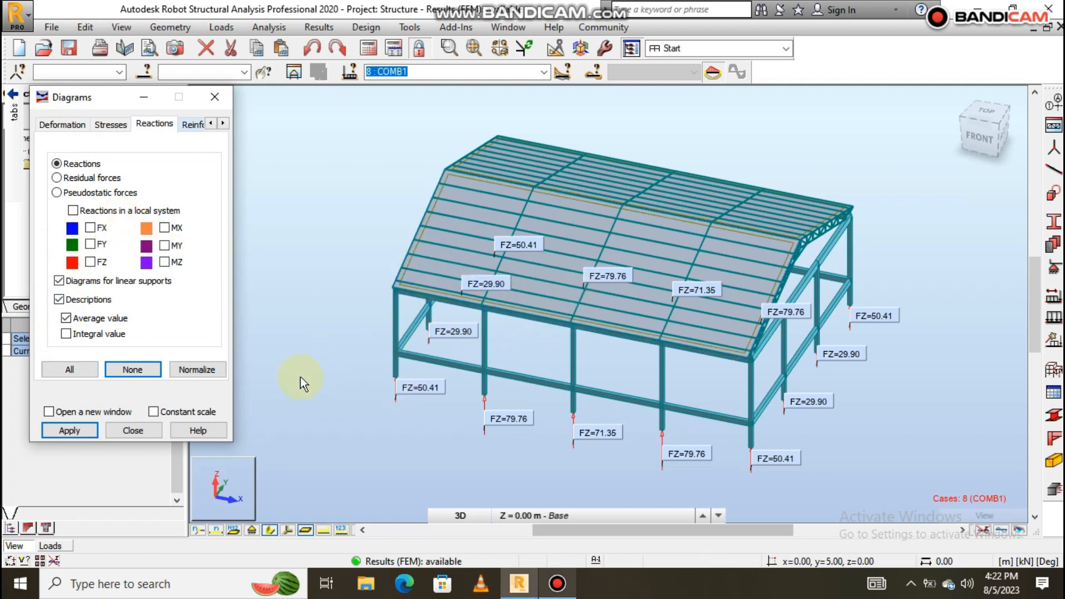
pyautogui.click(69, 431)
pyautogui.scroll(-3, 437, 284)
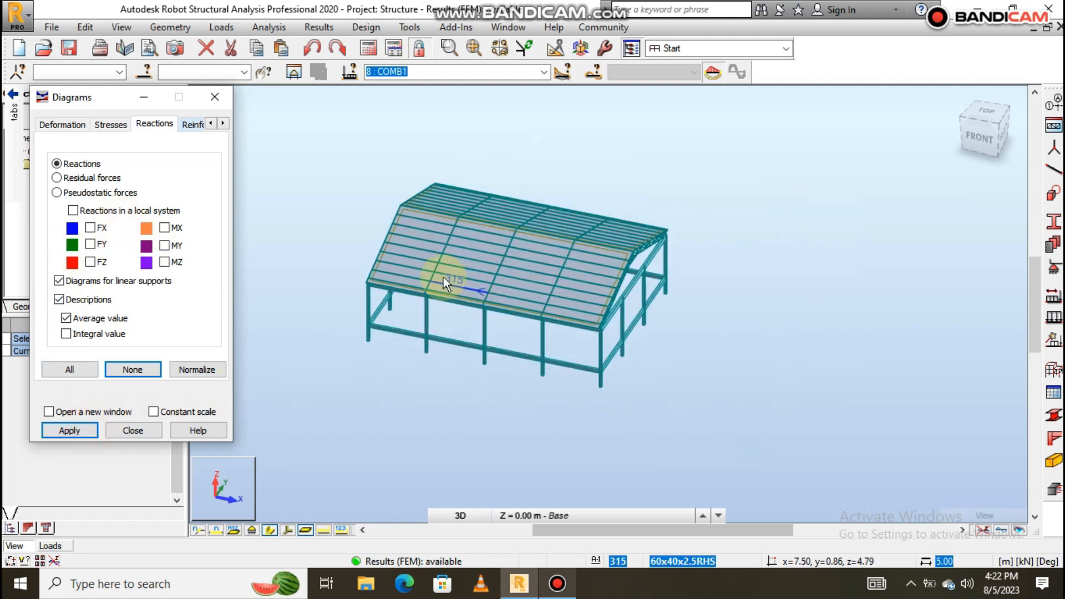
pyautogui.moveTo(112, 105); pyautogui.dragTo(204, 102)
pyautogui.moveTo(123, 113)
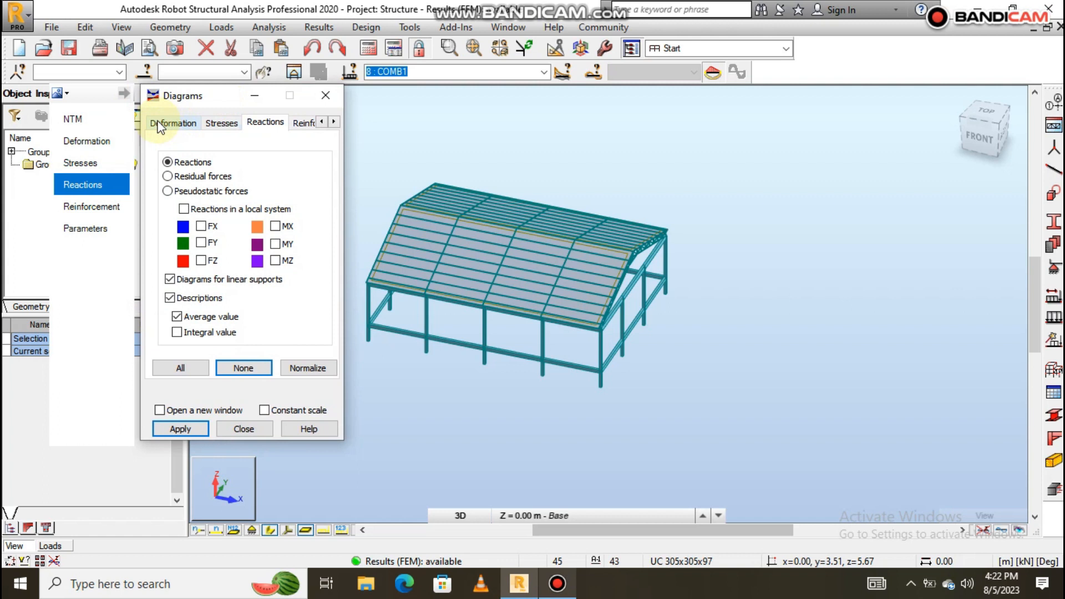
# Draw My bending moment diagrams on all frame members from the NTM options.
pyautogui.click(103, 125)
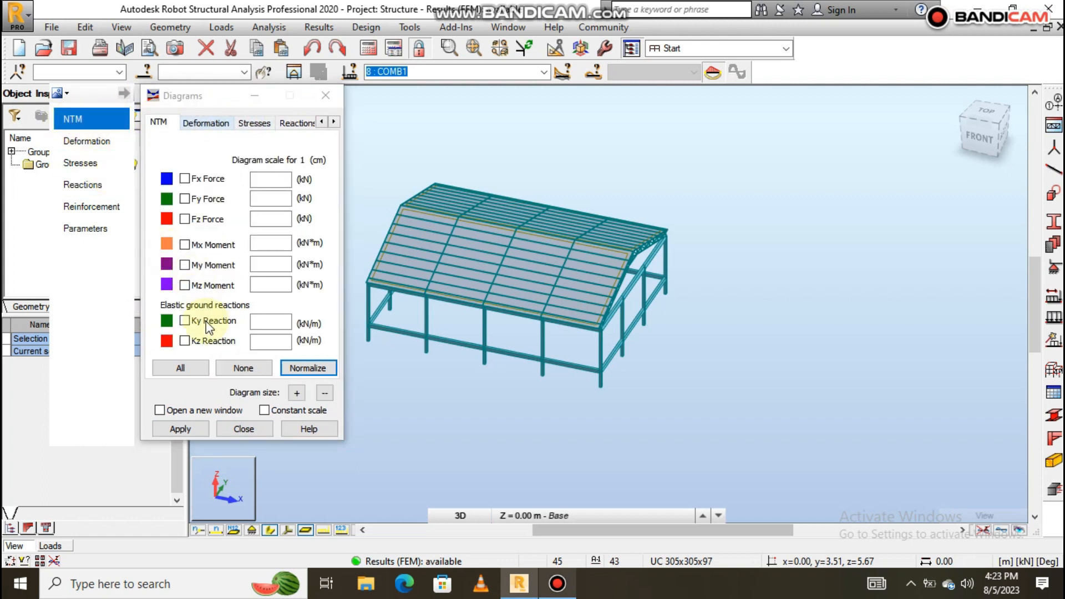
pyautogui.click(184, 265)
pyautogui.click(177, 428)
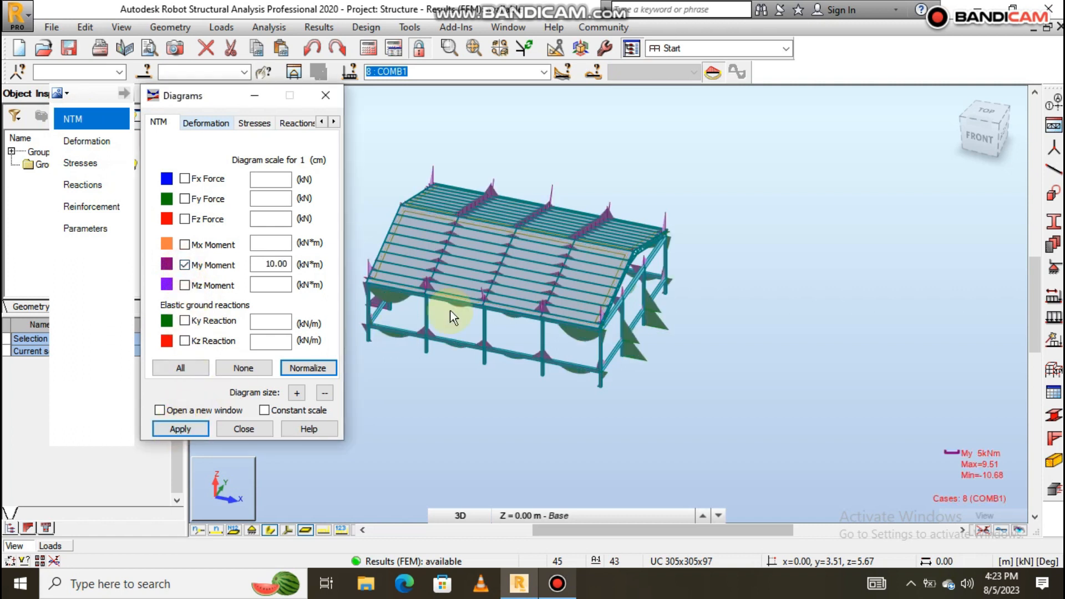
pyautogui.scroll(2, 451, 314)
pyautogui.scroll(-2, 694, 323)
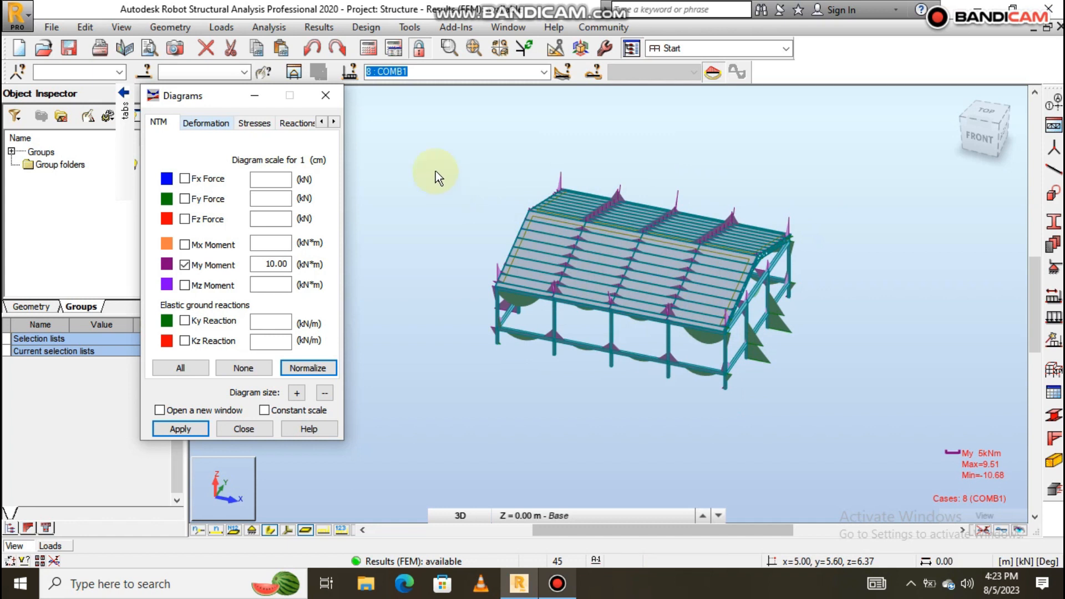
pyautogui.click(335, 122)
pyautogui.click(334, 122)
pyautogui.click(335, 122)
pyautogui.scroll(3, 685, 281)
pyautogui.scroll(-2, 684, 281)
pyautogui.scroll(1, 643, 268)
pyautogui.scroll(-2, 642, 269)
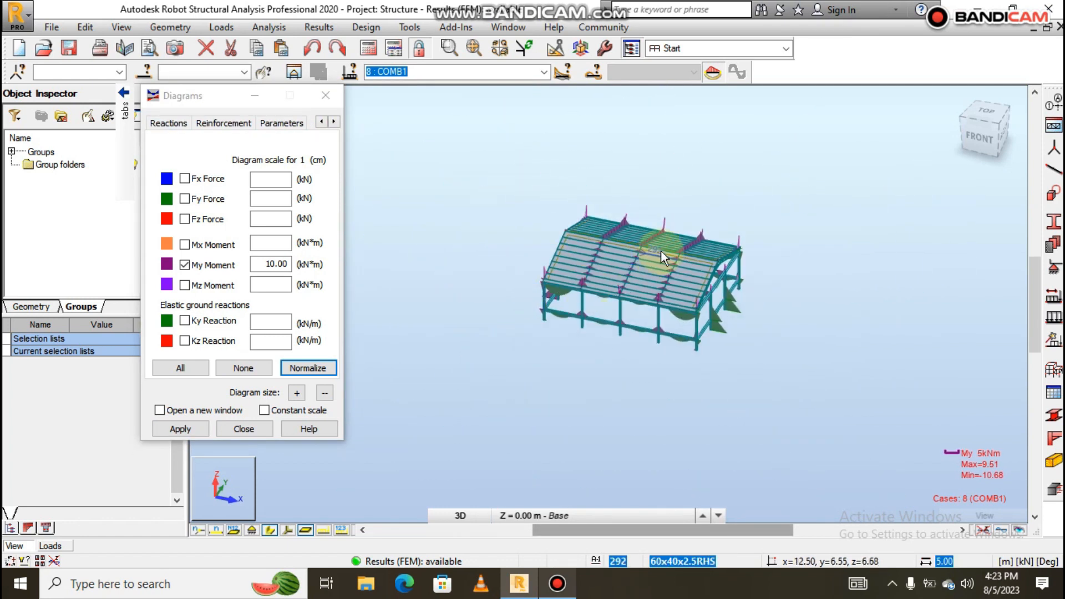
pyautogui.scroll(1, 660, 253)
pyautogui.scroll(2, 667, 258)
pyautogui.scroll(-1, 671, 260)
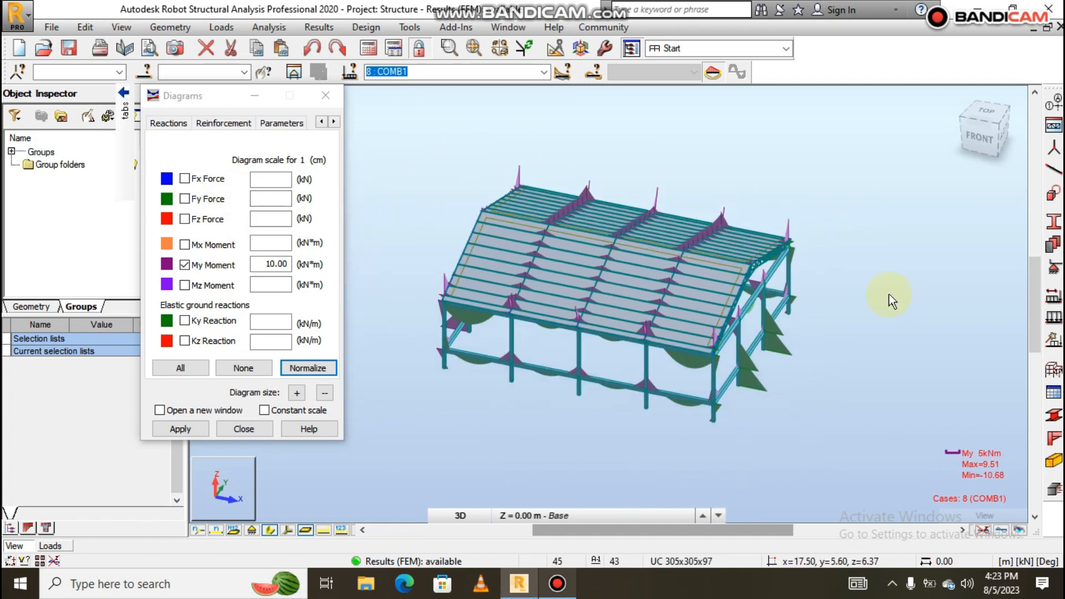
# Turn off interior filling for panels in the Display settings.
pyautogui.rightClick(860, 285)
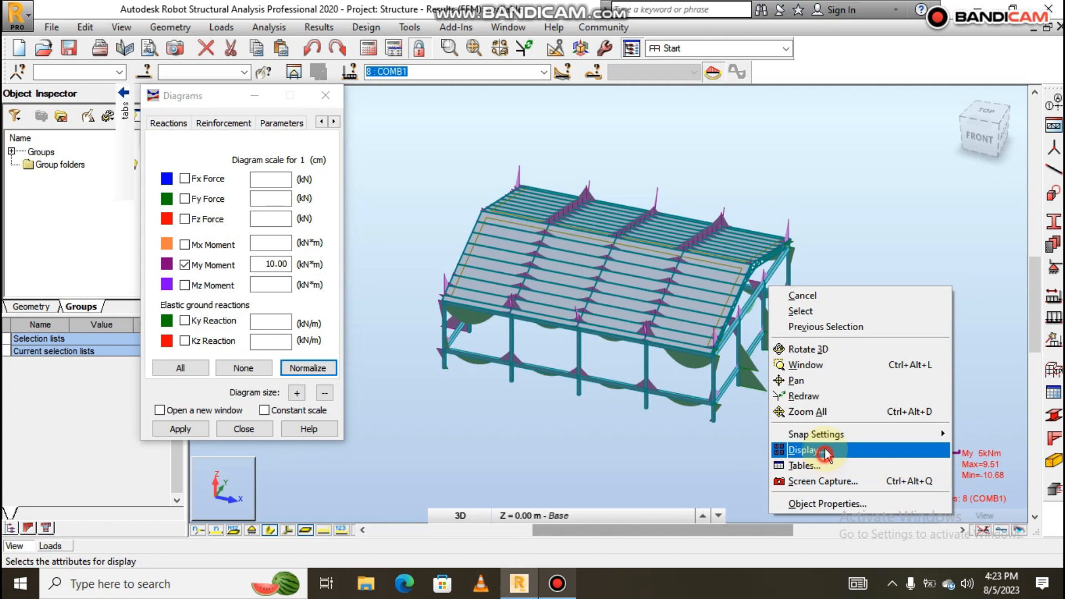
pyautogui.click(809, 450)
pyautogui.click(50, 172)
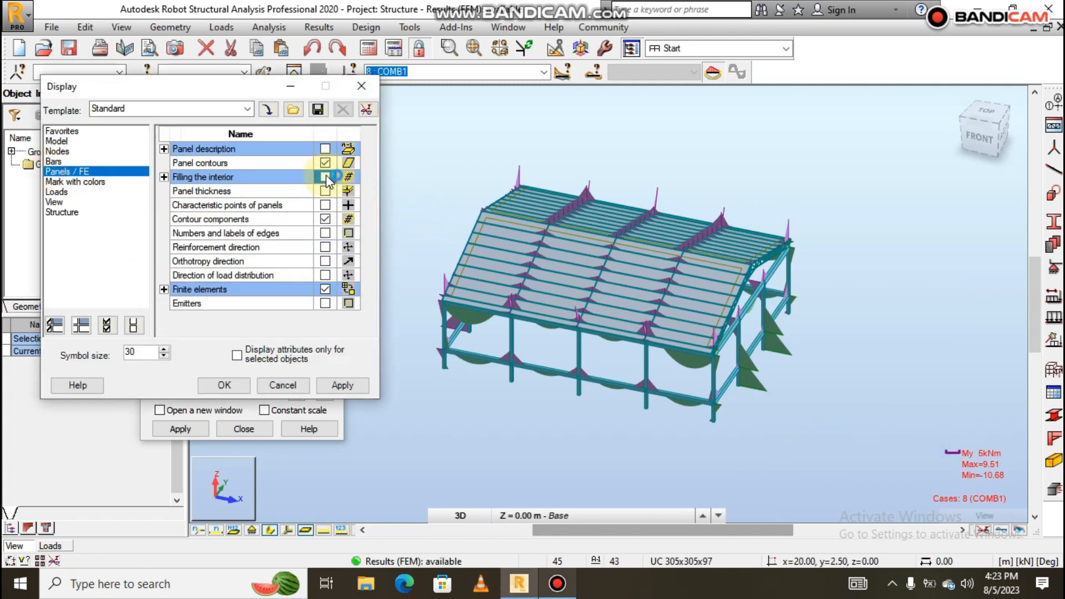
pyautogui.click(238, 388)
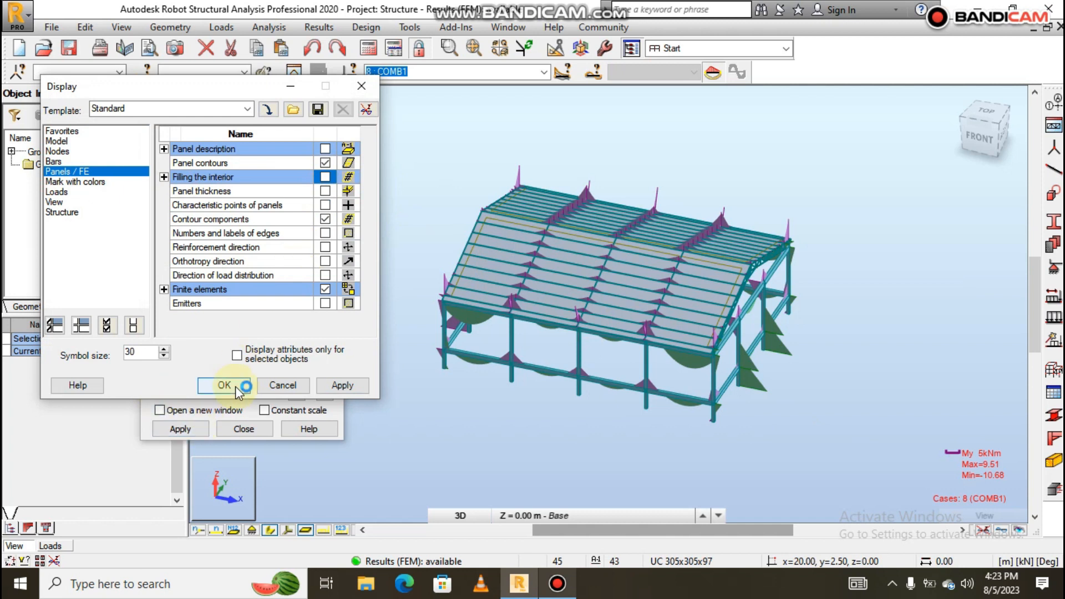
pyautogui.click(334, 178)
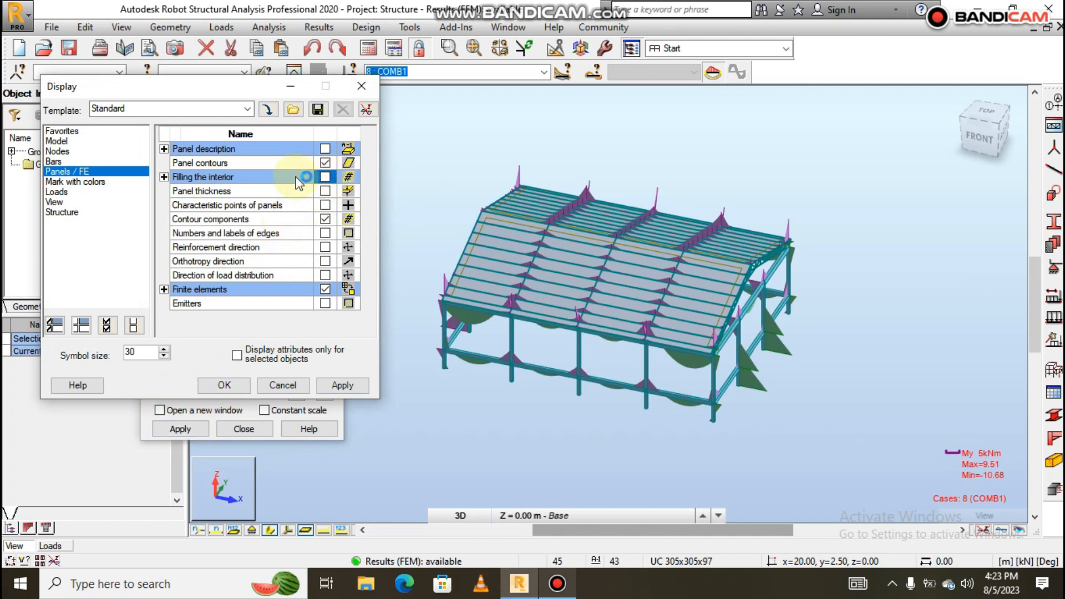
pyautogui.click(227, 387)
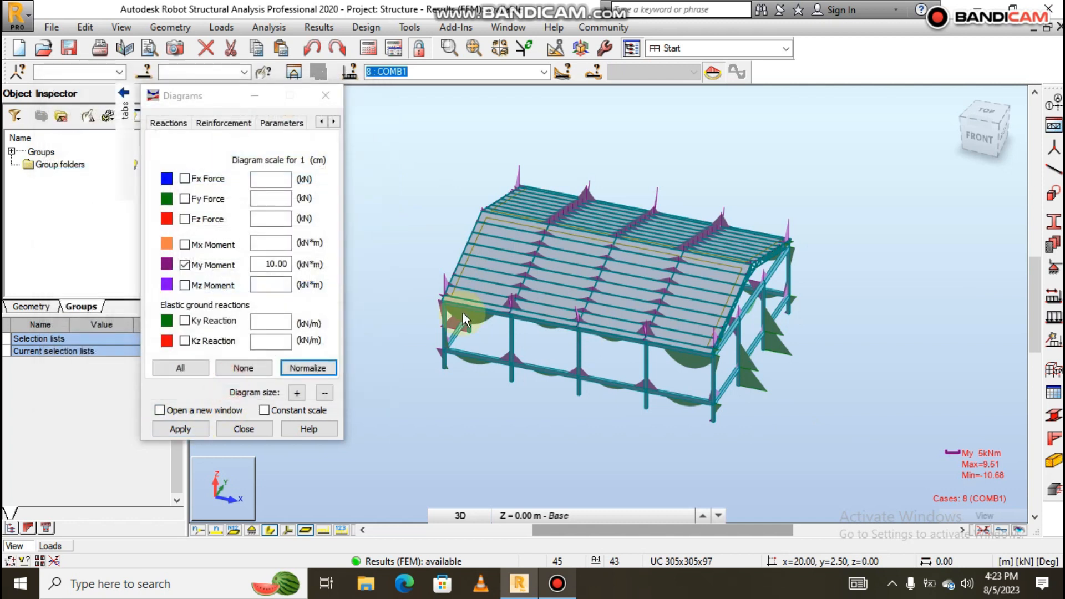
pyautogui.scroll(2, 733, 271)
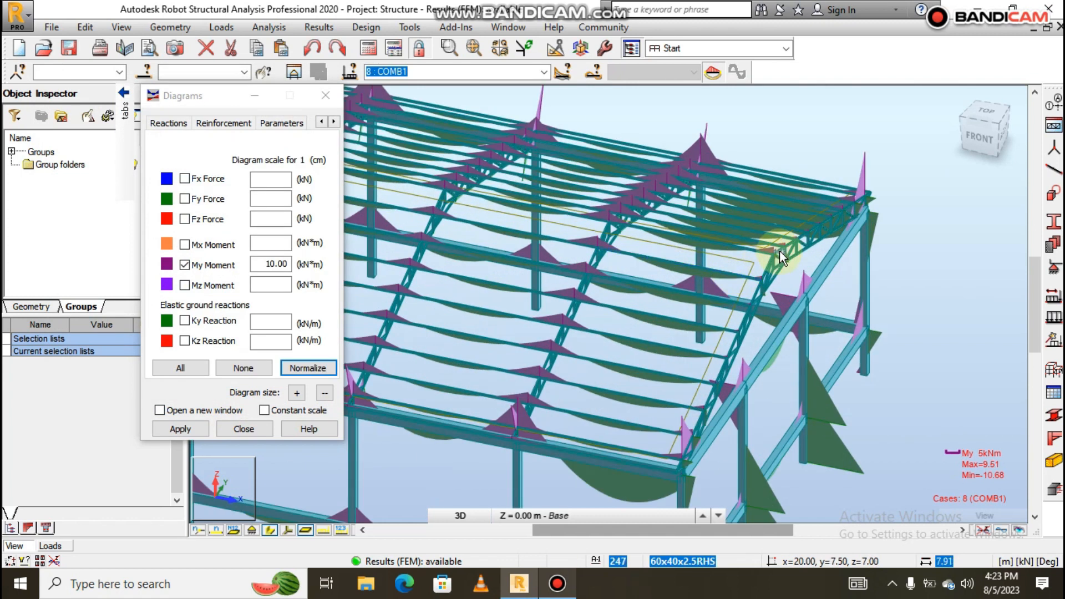
pyautogui.scroll(-3, 780, 250)
pyautogui.moveTo(65, 117)
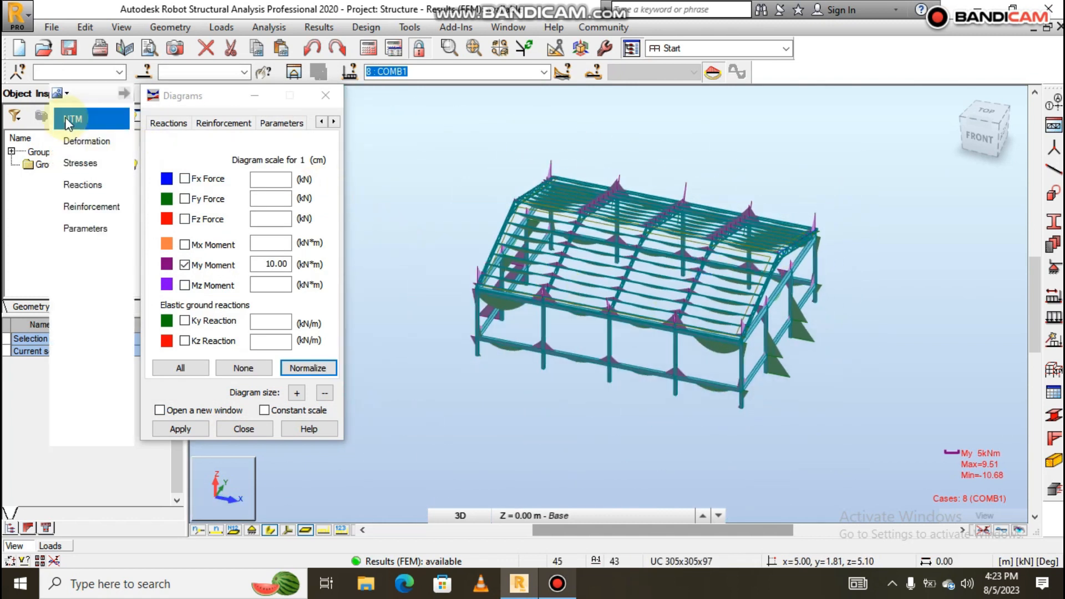
# Label the My moment diagrams with their local extreme values.
pyautogui.click(288, 124)
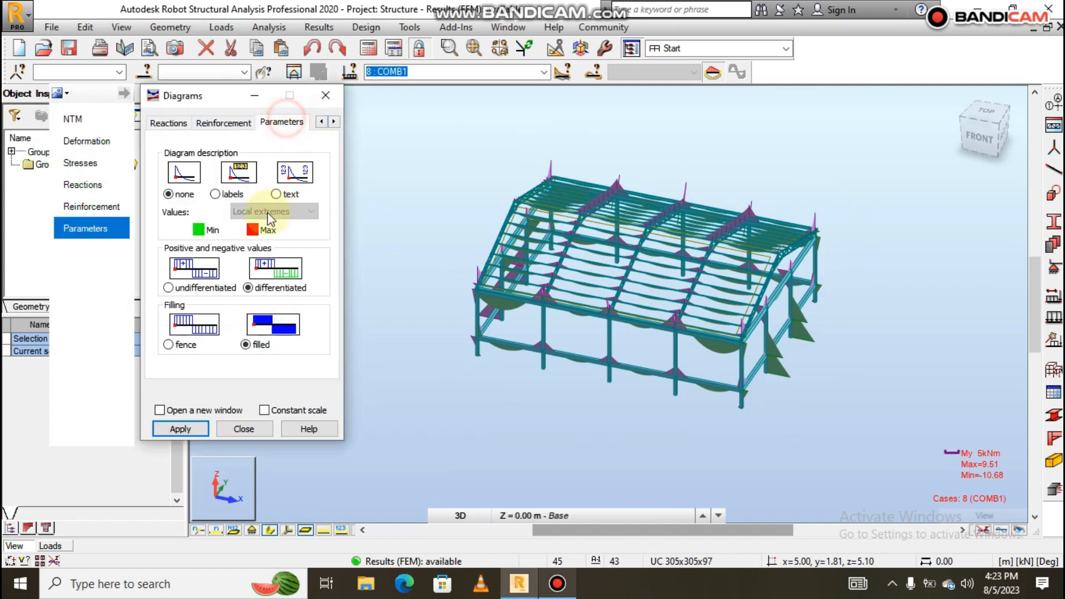
pyautogui.click(216, 194)
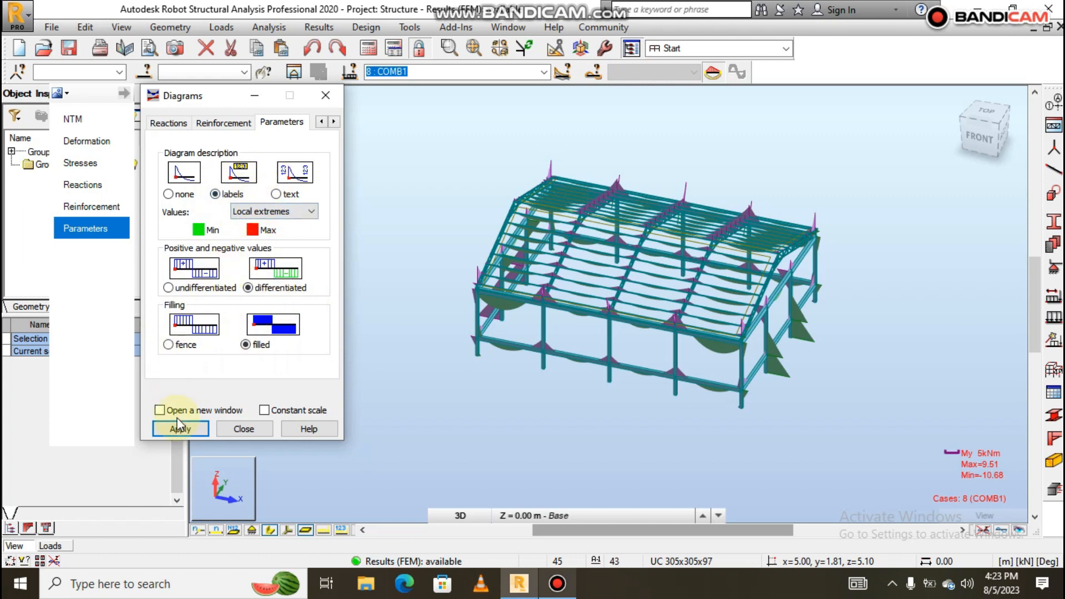
pyautogui.scroll(5, 644, 327)
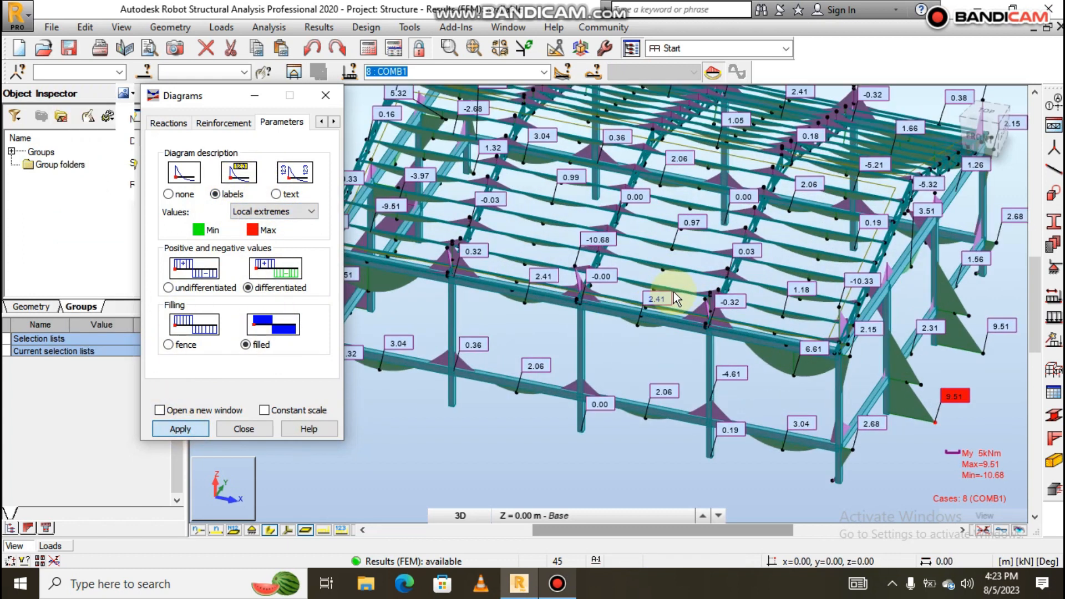
pyautogui.scroll(-4, 673, 292)
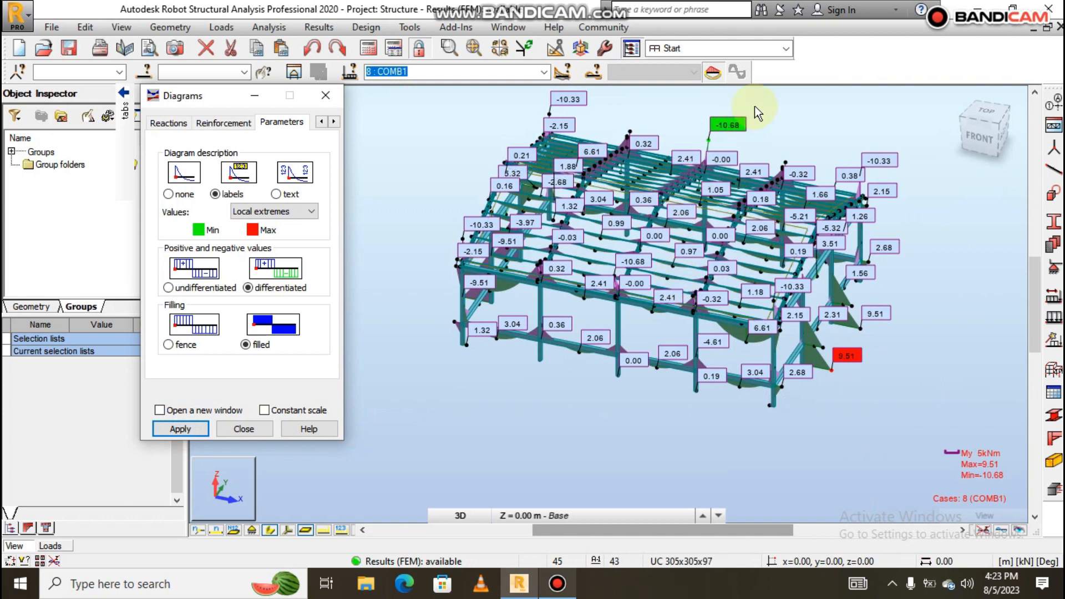
pyautogui.scroll(2, 757, 107)
# Orbit and pan the model to inspect the 9.51 kNm maximum and -10.68 kNm minimum.
pyautogui.keyDown('shift'); pyautogui.moveTo(803, 165); pyautogui.dragTo(680, 167, button='middle'); pyautogui.keyUp('shift')
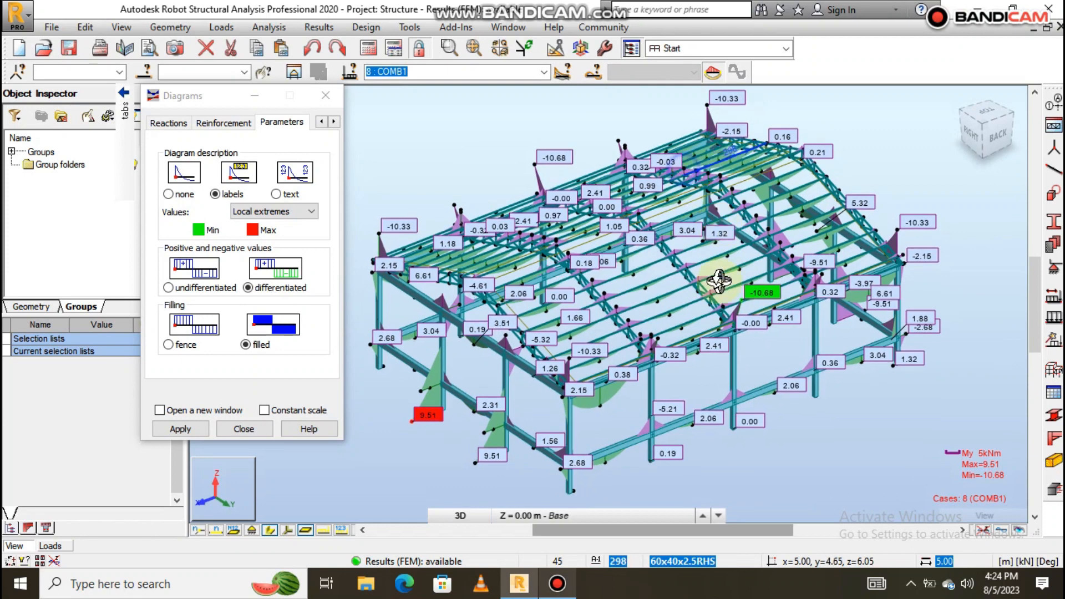
pyautogui.scroll(5, 733, 337)
pyautogui.scroll(-5, 770, 283)
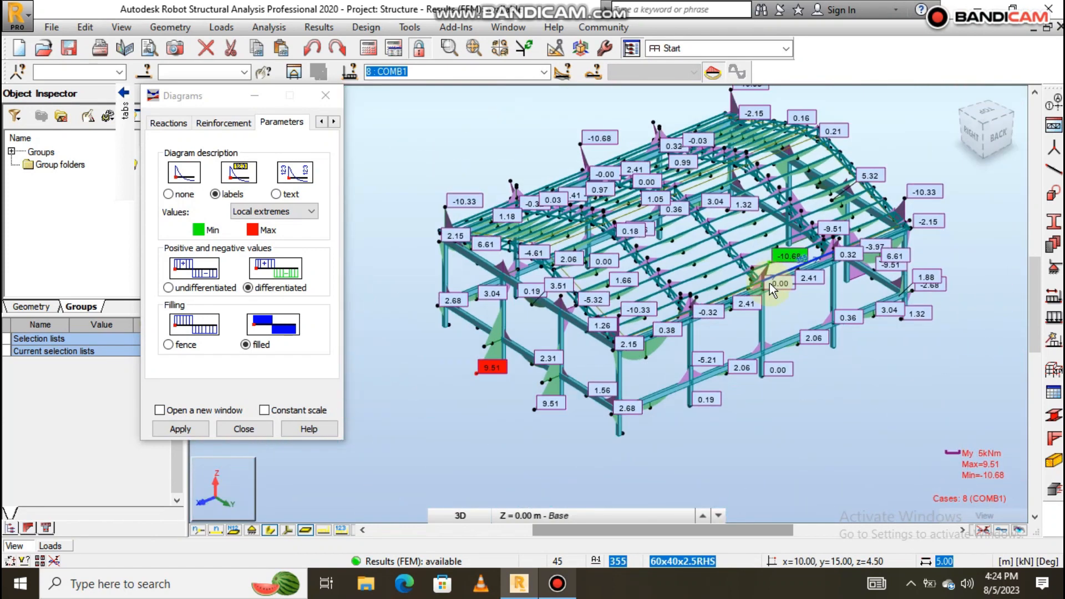
pyautogui.scroll(3, 481, 368)
pyautogui.scroll(-5, 521, 362)
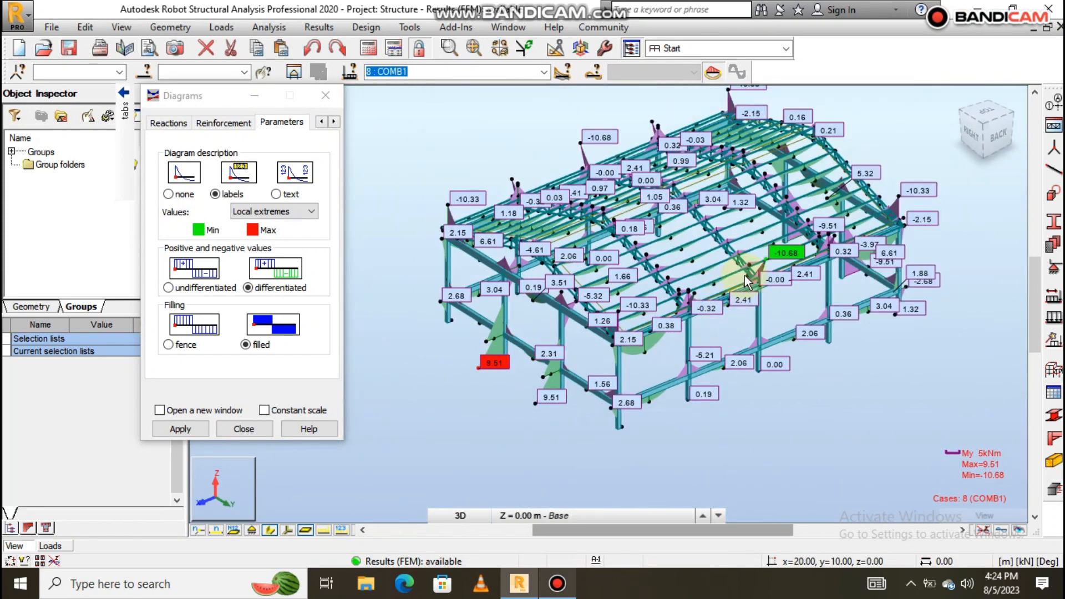
pyautogui.scroll(5, 746, 274)
pyautogui.moveTo(806, 272); pyautogui.dragTo(859, 346, button='middle')
pyautogui.scroll(1, 837, 239)
pyautogui.scroll(2, 837, 240)
pyautogui.keyDown('shift'); pyautogui.moveTo(817, 313); pyautogui.dragTo(758, 326, button='middle'); pyautogui.keyUp('shift')
pyautogui.moveTo(125, 108)
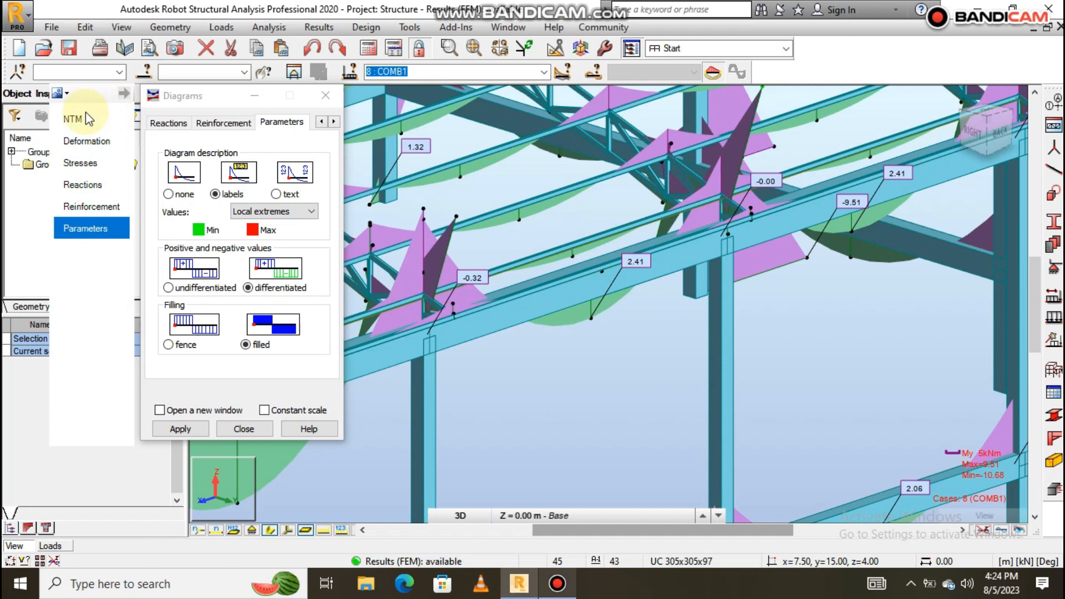
pyautogui.click(73, 118)
pyautogui.click(291, 368)
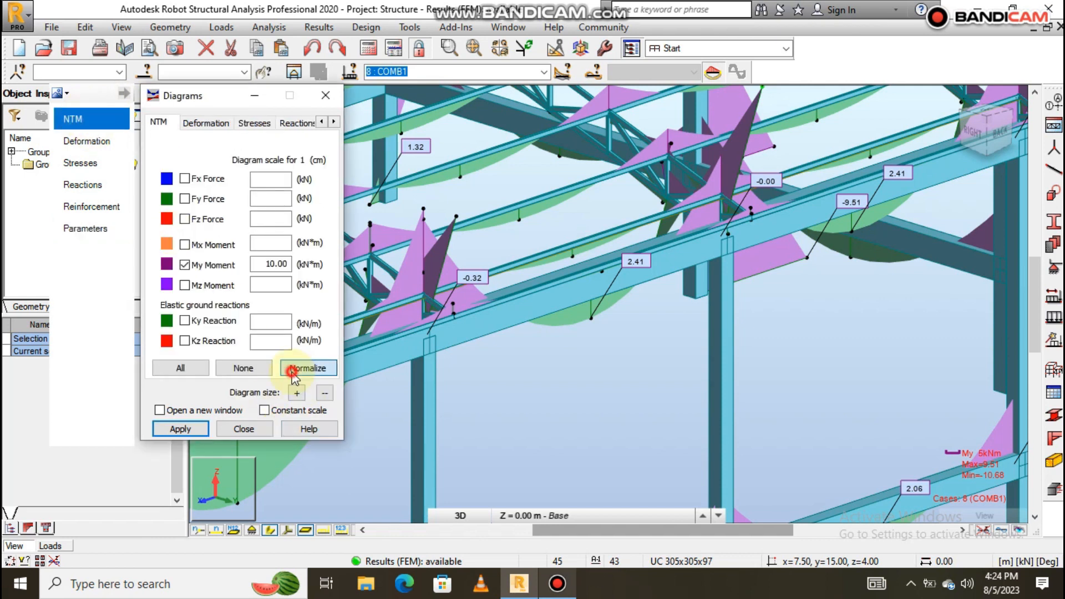
pyautogui.scroll(-4, 847, 304)
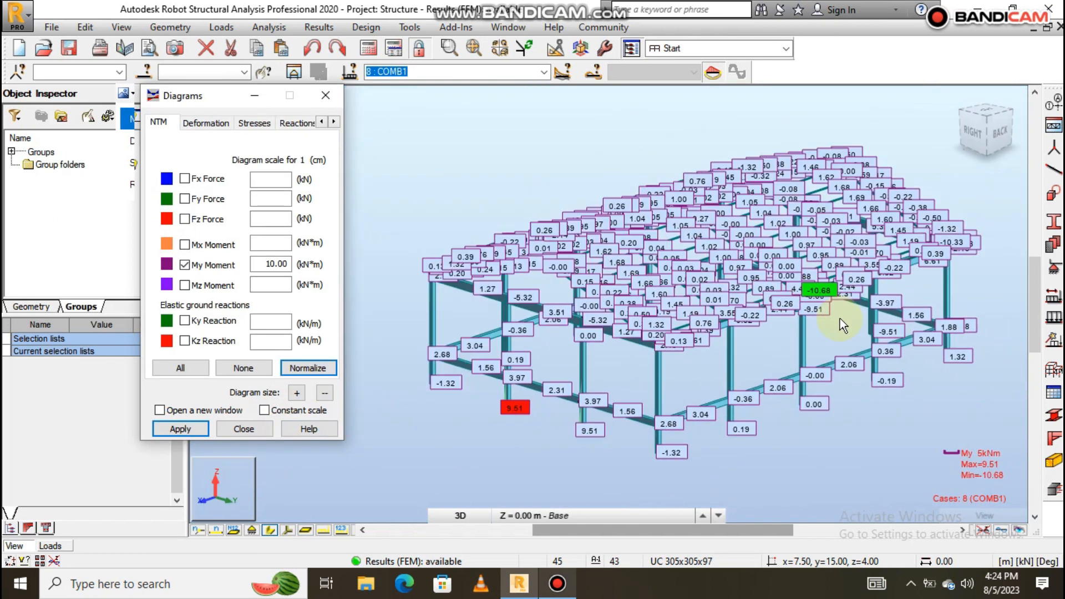
pyautogui.scroll(3, 843, 304)
pyautogui.moveTo(756, 302)
pyautogui.keyDown('shift'); pyautogui.mouseDown(button='middle')
pyautogui.moveTo(778, 309)
pyautogui.moveTo(766, 300)
pyautogui.mouseUp(button='middle'); pyautogui.keyUp('shift')
pyautogui.scroll(6, 799, 240)
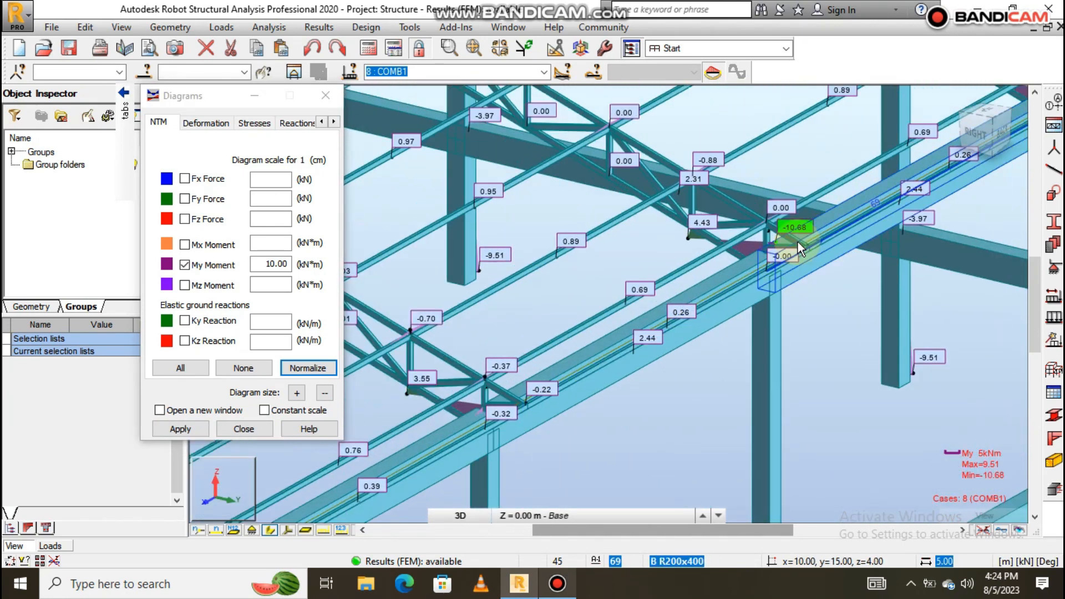
pyautogui.moveTo(839, 323)
pyautogui.keyDown('shift'); pyautogui.mouseDown(button='middle')
pyautogui.moveTo(863, 308)
pyautogui.moveTo(865, 281)
pyautogui.moveTo(826, 325)
pyautogui.moveTo(789, 302)
pyautogui.moveTo(720, 302)
pyautogui.moveTo(817, 314)
pyautogui.moveTo(820, 292)
pyautogui.moveTo(837, 308)
pyautogui.mouseUp(button='middle'); pyautogui.keyUp('shift')
pyautogui.scroll(-5, 848, 297)
pyautogui.scroll(5, 679, 334)
pyautogui.scroll(-4, 625, 341)
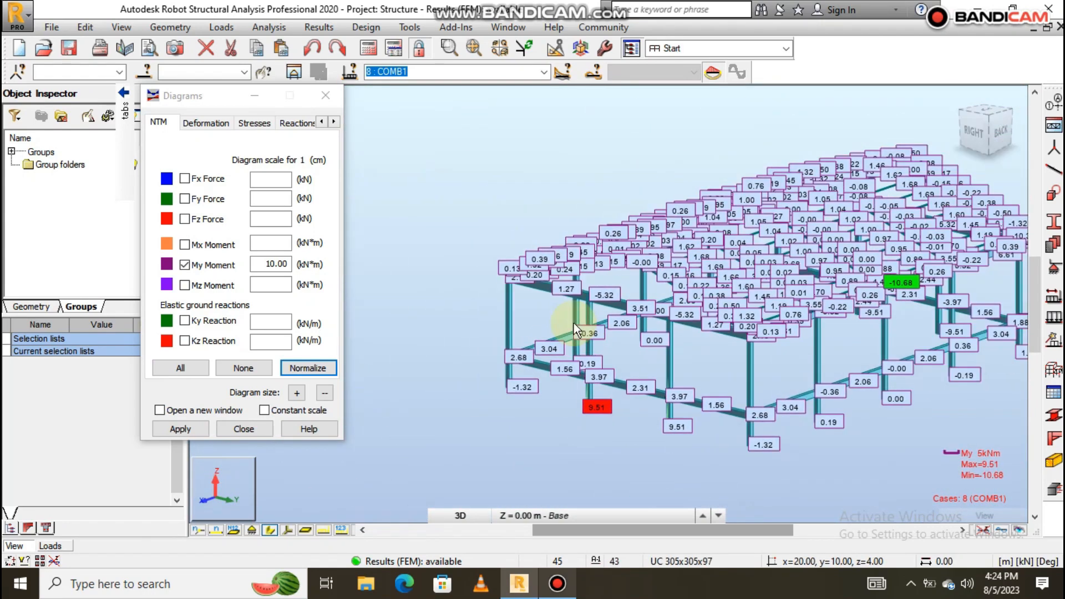
pyautogui.scroll(2, 866, 317)
pyautogui.scroll(1, 867, 317)
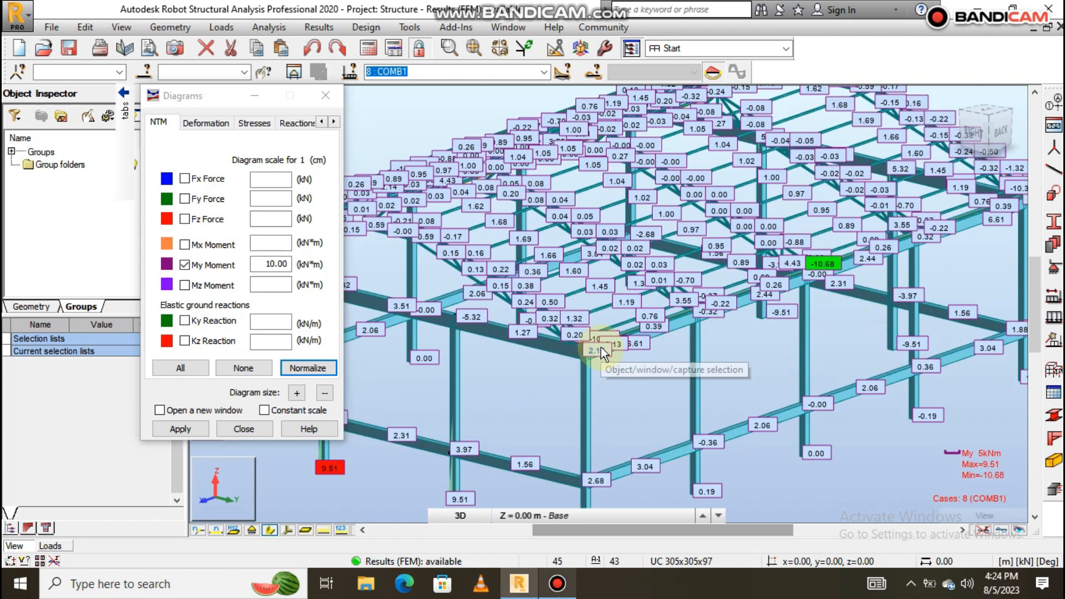
pyautogui.scroll(-4, 604, 348)
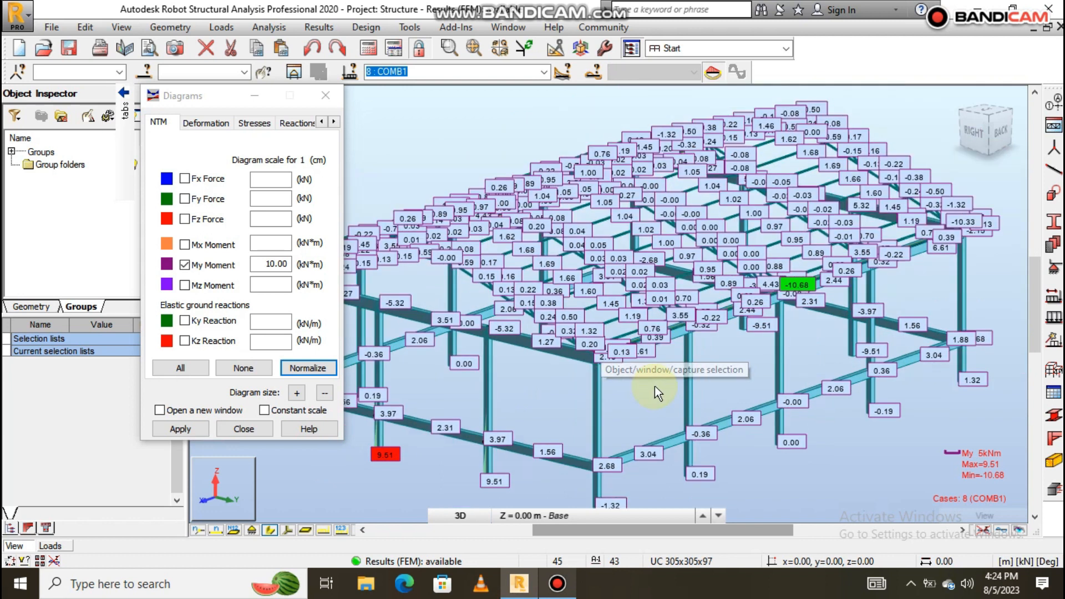
pyautogui.scroll(2, 419, 368)
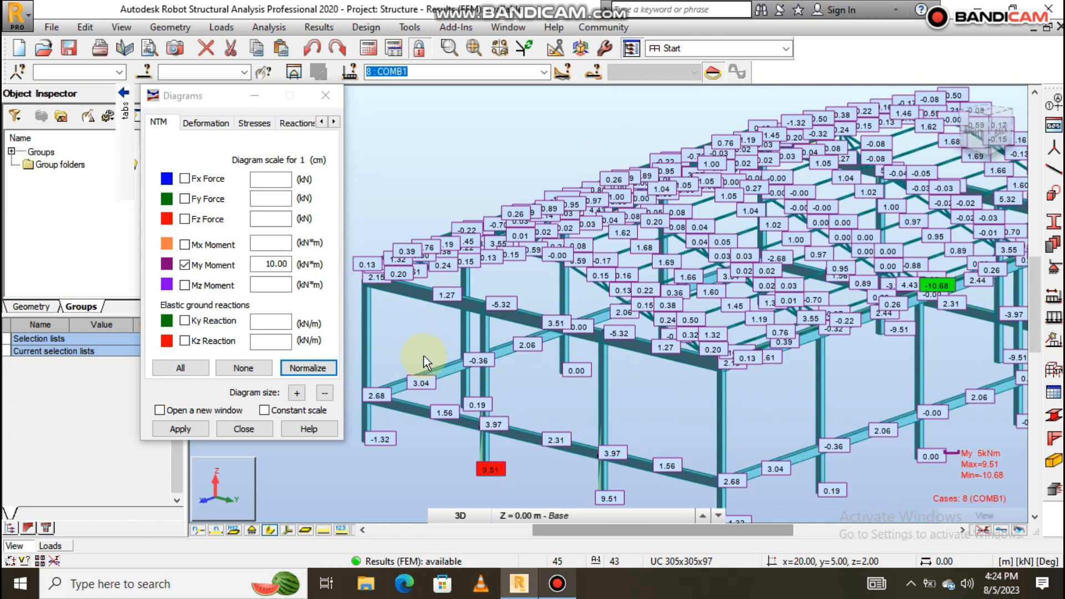
pyautogui.scroll(-4, 415, 344)
pyautogui.scroll(2, 624, 330)
pyautogui.scroll(-1, 790, 272)
pyautogui.scroll(-1, 776, 275)
pyautogui.scroll(2, 732, 285)
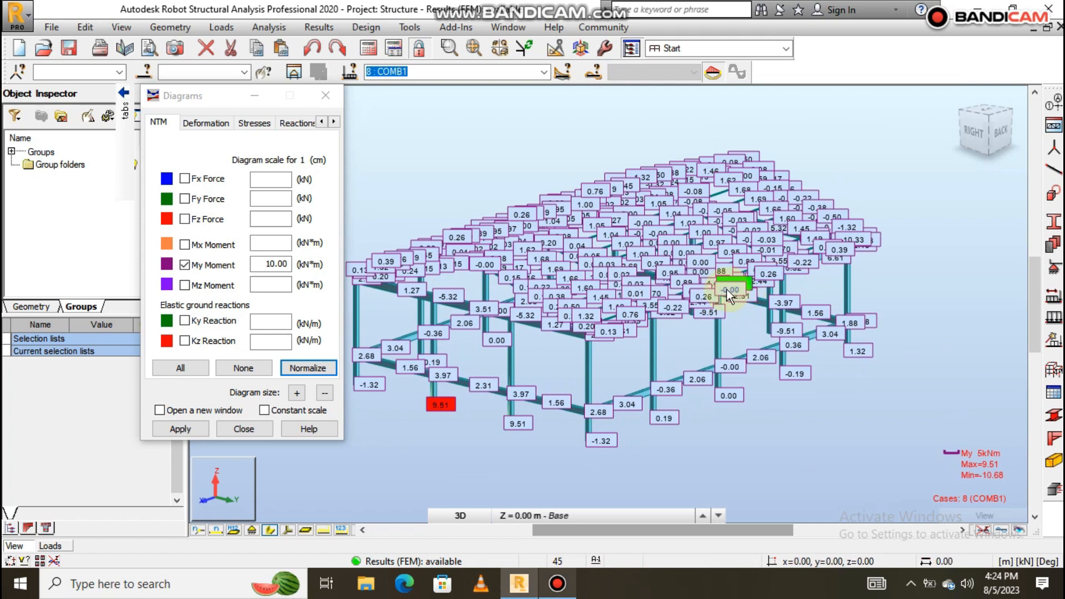
pyautogui.scroll(5, 743, 284)
pyautogui.scroll(-3, 716, 310)
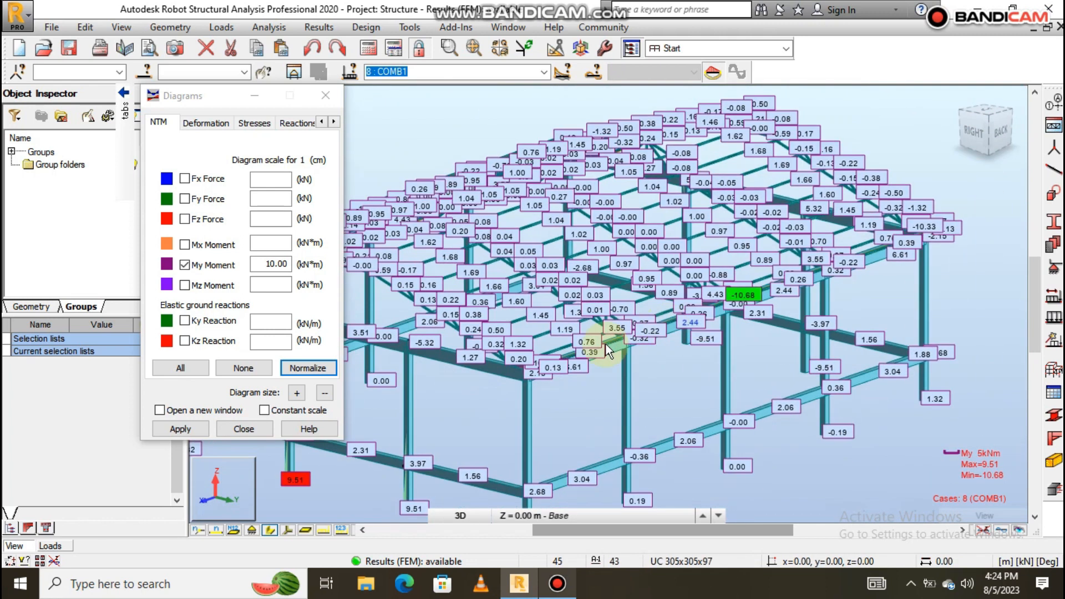
pyautogui.scroll(-2, 561, 389)
pyautogui.scroll(6, 509, 420)
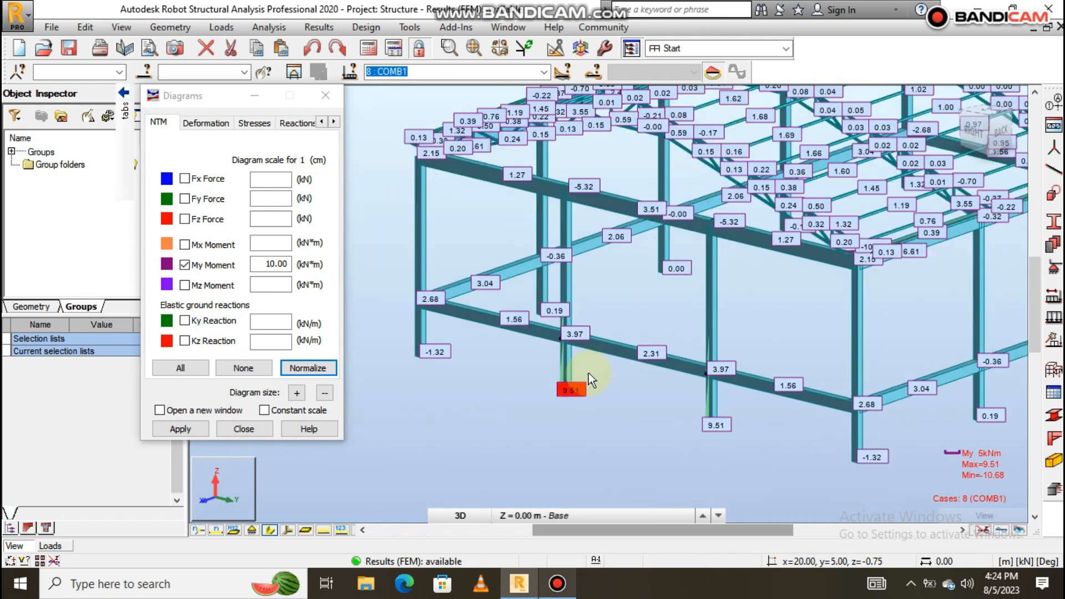
pyautogui.scroll(1, 568, 393)
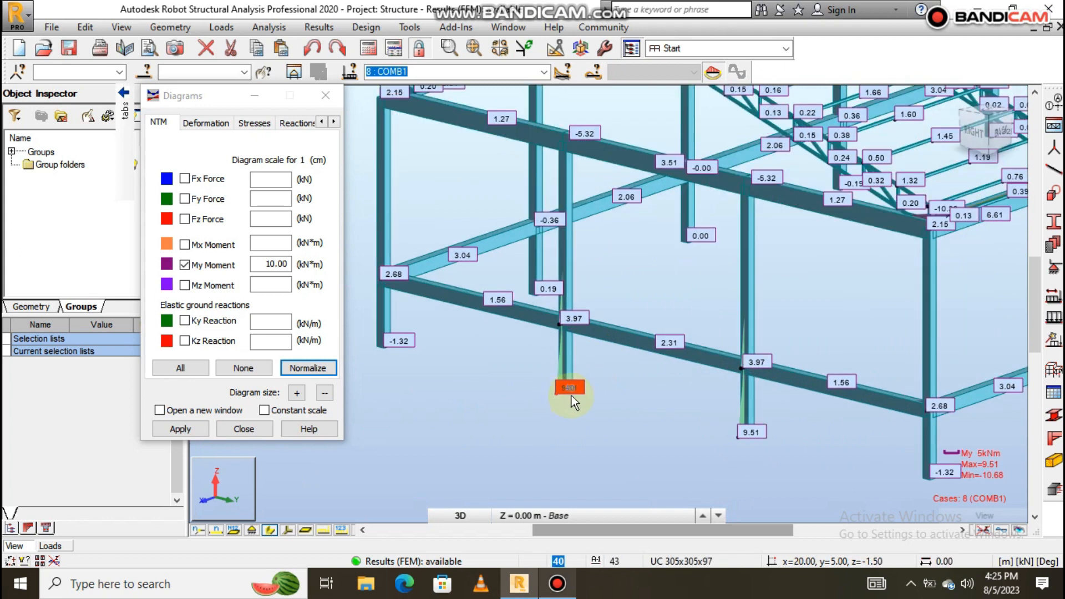
pyautogui.keyDown('shift'); pyautogui.moveTo(581, 394); pyautogui.dragTo(660, 340, button='middle'); pyautogui.keyUp('shift')
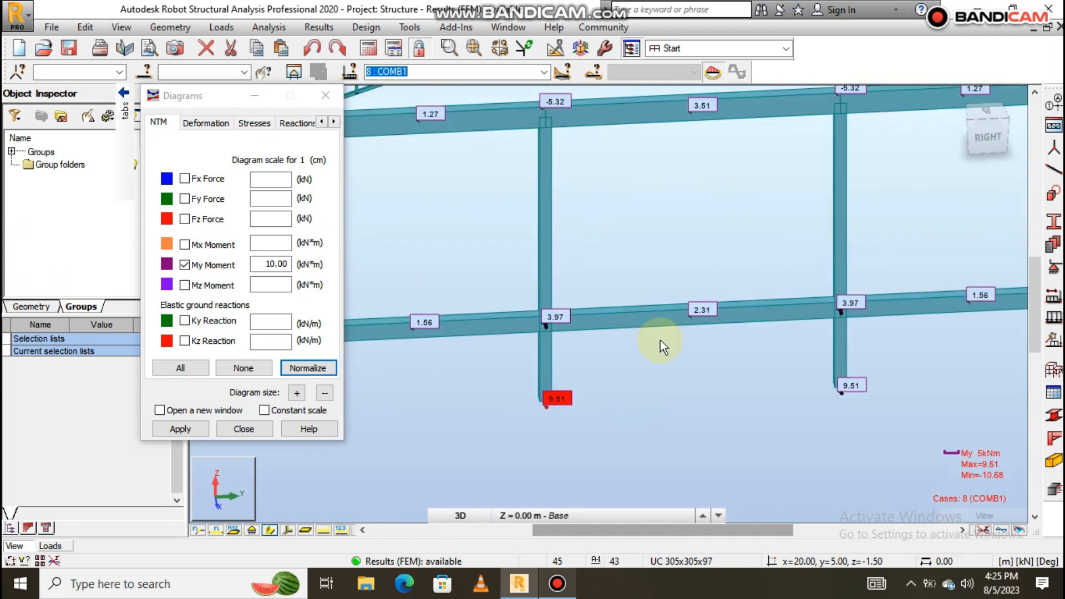
pyautogui.scroll(-5, 660, 340)
pyautogui.scroll(5, 889, 317)
pyautogui.keyDown('shift'); pyautogui.moveTo(872, 330); pyautogui.dragTo(559, 307, button='middle'); pyautogui.keyUp('shift')
pyautogui.scroll(3, 508, 260)
pyautogui.scroll(-2, 540, 274)
pyautogui.scroll(2, 541, 276)
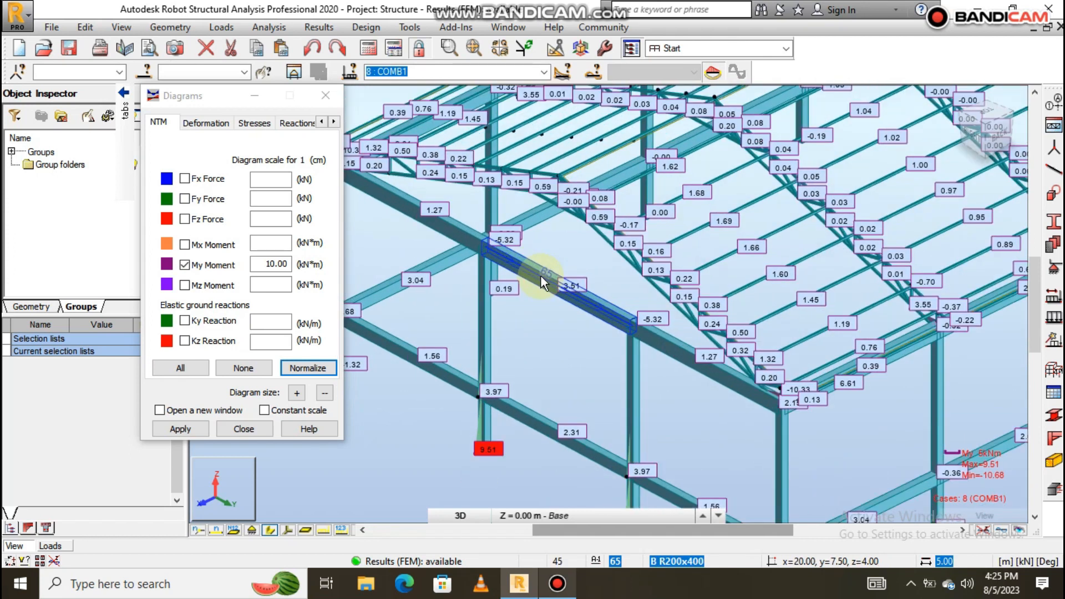
pyautogui.scroll(-1, 542, 284)
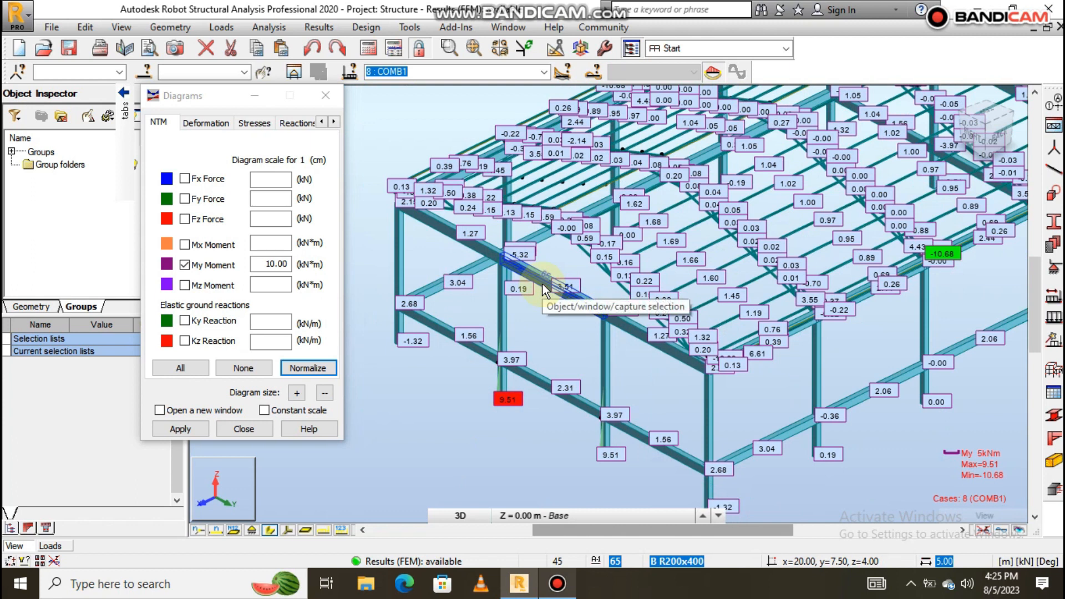
pyautogui.scroll(3, 540, 275)
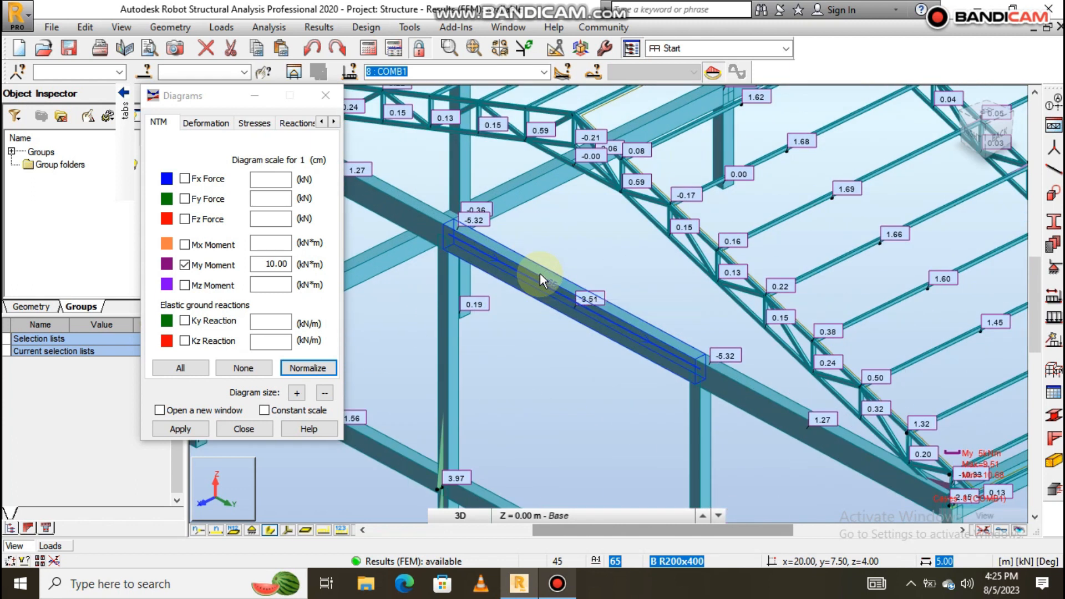
pyautogui.scroll(-5, 540, 273)
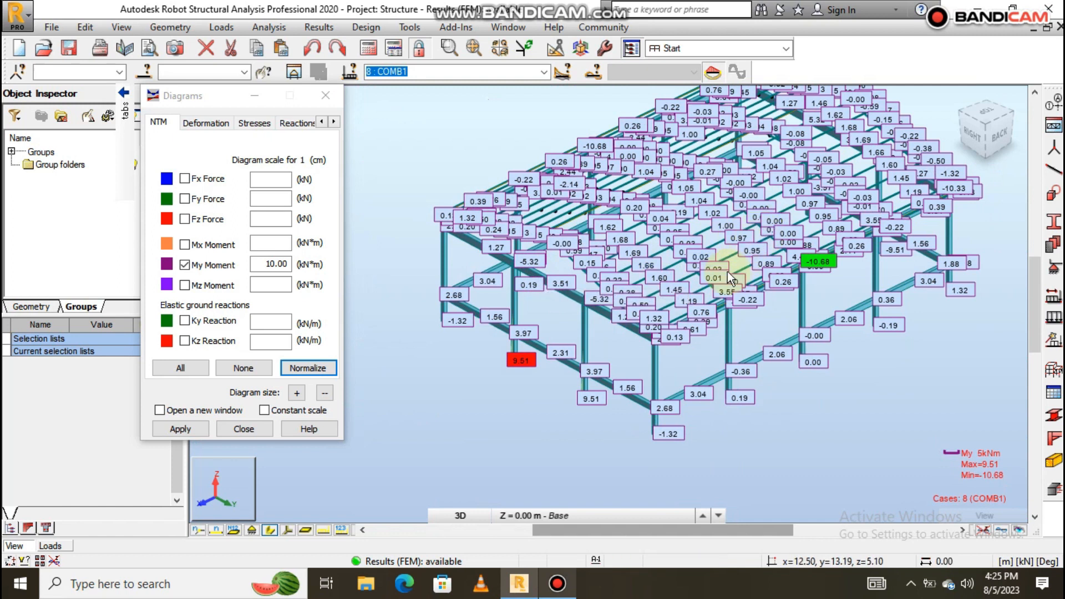
pyautogui.scroll(3, 668, 278)
pyautogui.scroll(-2, 673, 331)
pyautogui.scroll(2, 621, 284)
pyautogui.keyDown('shift'); pyautogui.moveTo(584, 302); pyautogui.dragTo(624, 293, button='middle'); pyautogui.keyUp('shift')
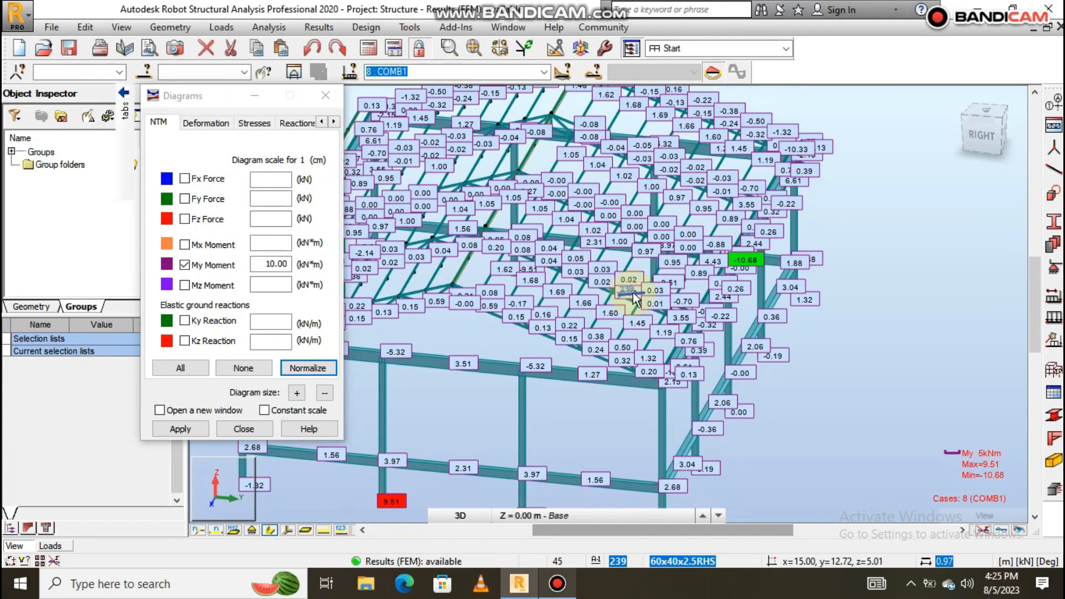
pyautogui.scroll(-3, 803, 304)
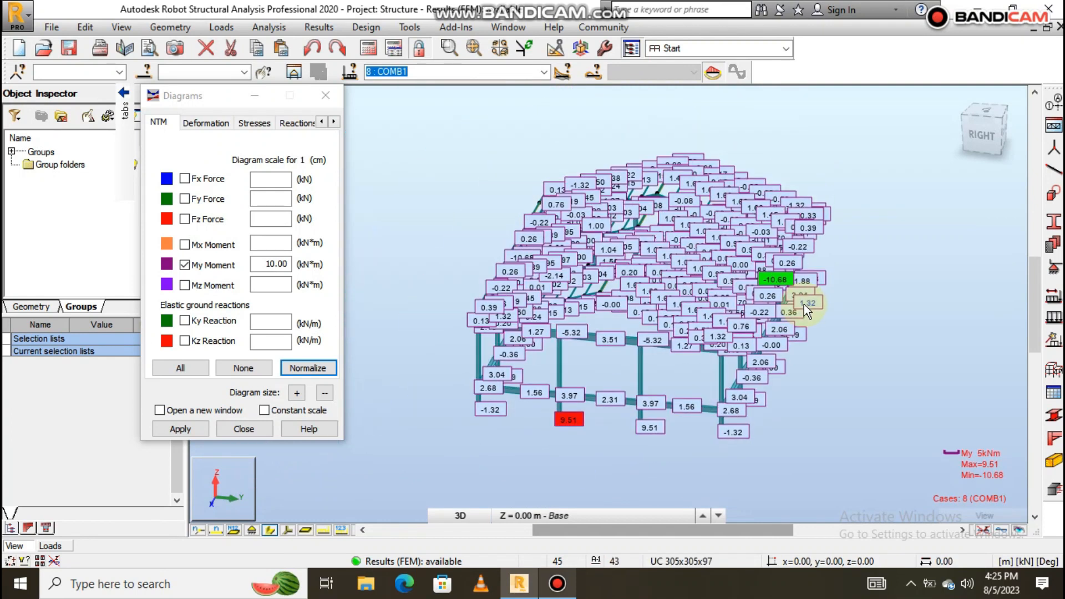
pyautogui.scroll(3, 702, 305)
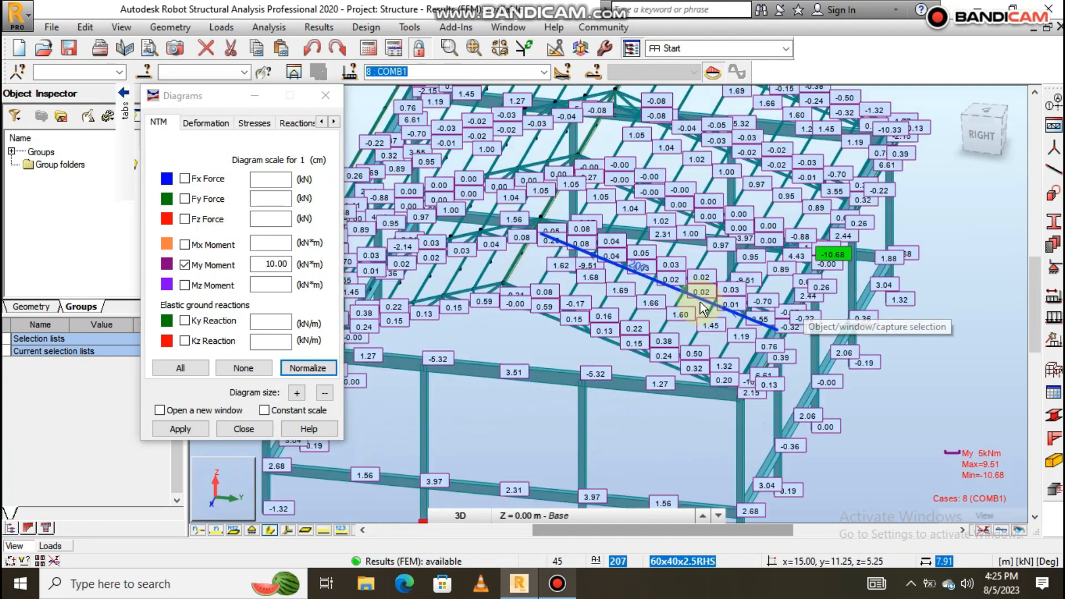
pyautogui.scroll(-4, 729, 296)
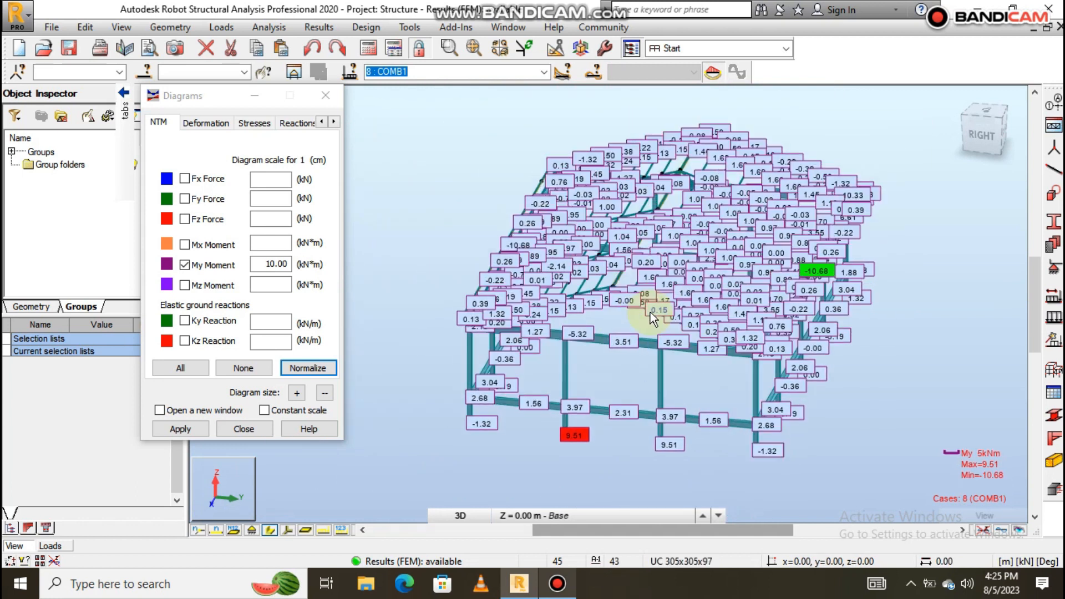
pyautogui.scroll(3, 650, 312)
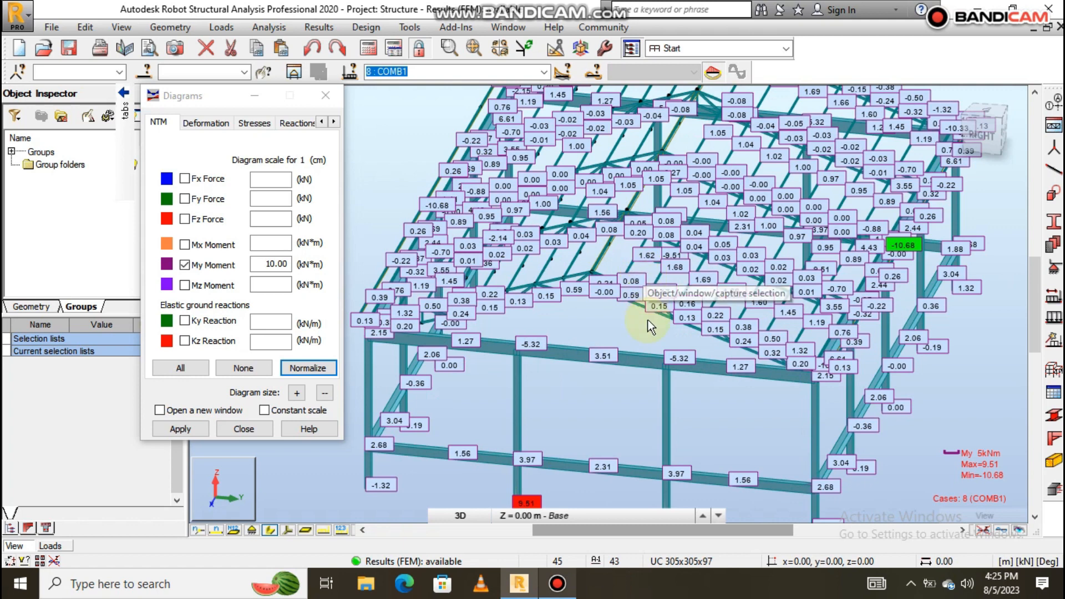
pyautogui.scroll(-1, 601, 326)
pyautogui.scroll(3, 594, 341)
pyautogui.moveTo(594, 340)
pyautogui.keyDown('shift'); pyautogui.mouseDown(button='middle')
pyautogui.moveTo(614, 320)
pyautogui.moveTo(590, 336)
pyautogui.mouseUp(button='middle'); pyautogui.keyUp('shift')
pyautogui.scroll(-2, 721, 344)
pyautogui.scroll(4, 828, 404)
pyautogui.scroll(-2, 851, 326)
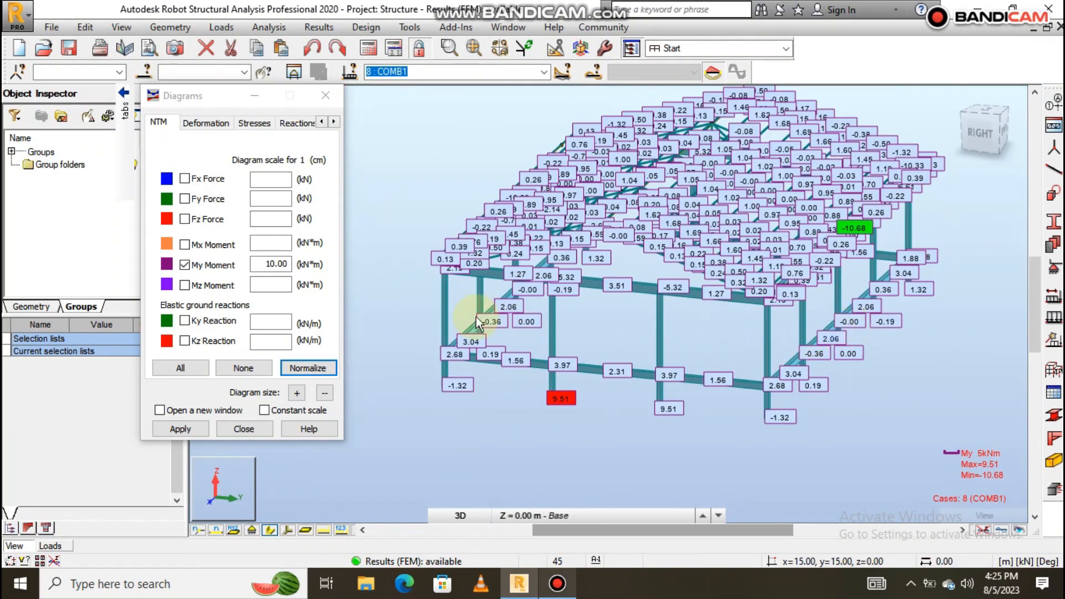
pyautogui.scroll(2, 516, 319)
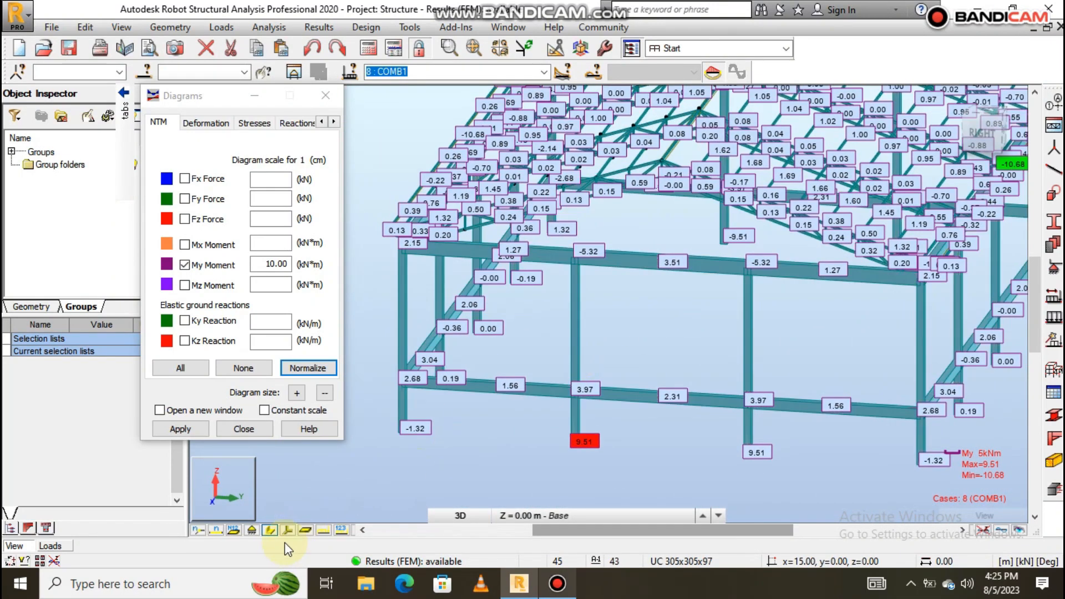
# Show members as lines with the COMB1 My diagram and orbit to the long side beam.
pyautogui.click(270, 530)
pyautogui.keyDown('shift'); pyautogui.moveTo(482, 323); pyautogui.dragTo(638, 289, button='middle'); pyautogui.keyUp('shift')
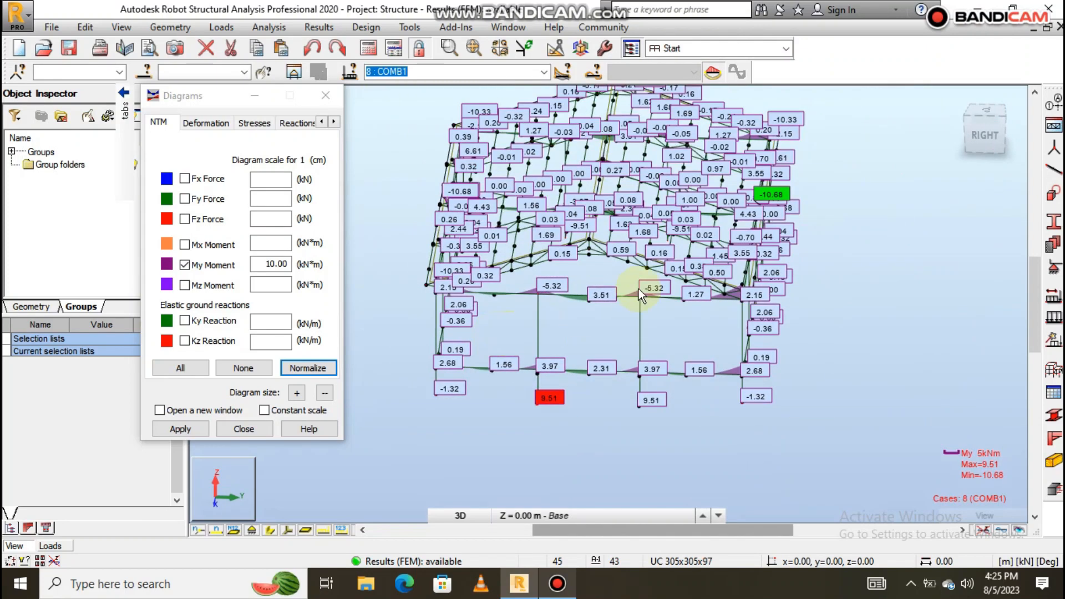
pyautogui.scroll(4, 858, 221)
pyautogui.keyDown('shift'); pyautogui.moveTo(724, 355); pyautogui.dragTo(678, 344, button='middle'); pyautogui.keyUp('shift')
pyautogui.scroll(6, 746, 325)
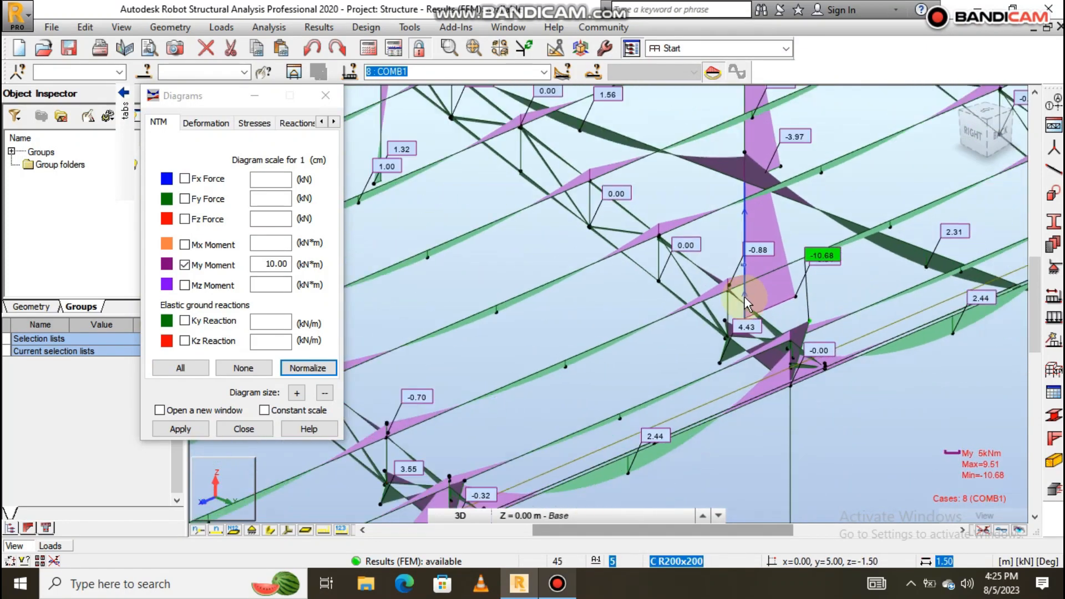
pyautogui.scroll(2, 745, 297)
pyautogui.scroll(-8, 743, 297)
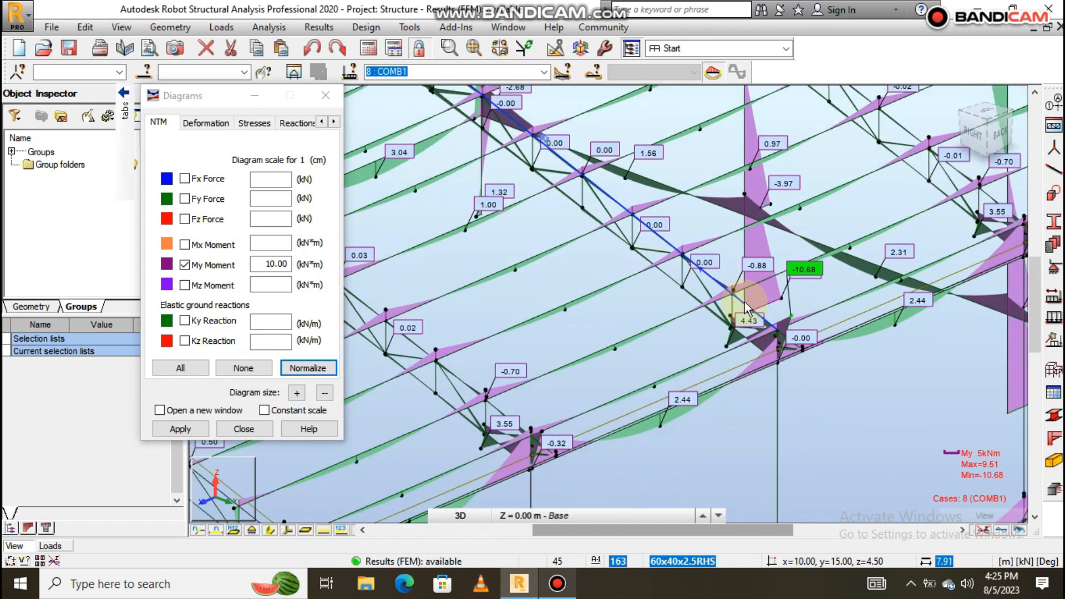
pyautogui.scroll(10, 761, 330)
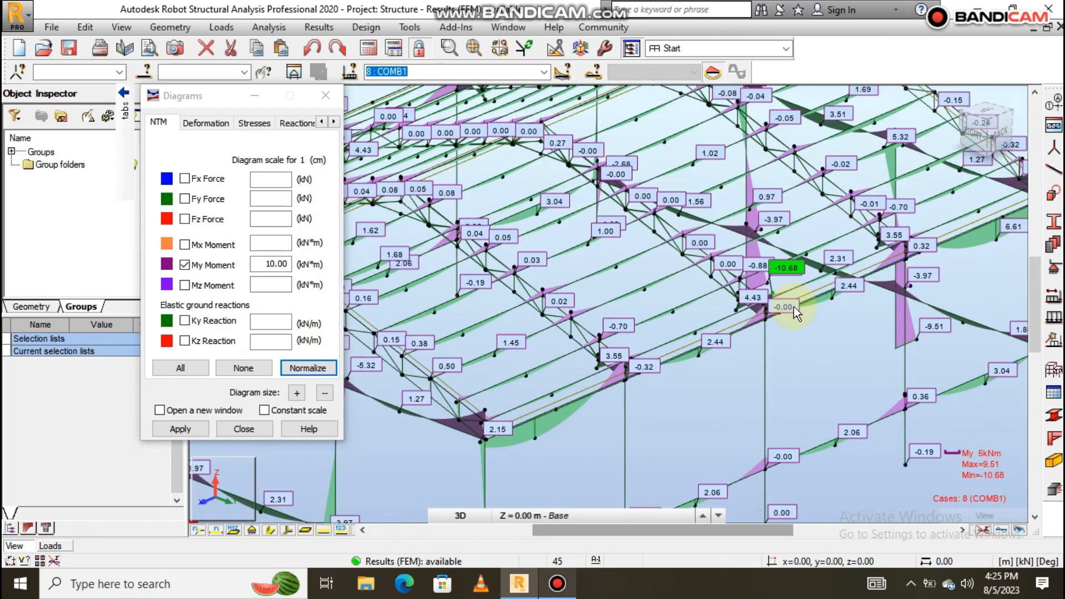
pyautogui.scroll(-10, 779, 311)
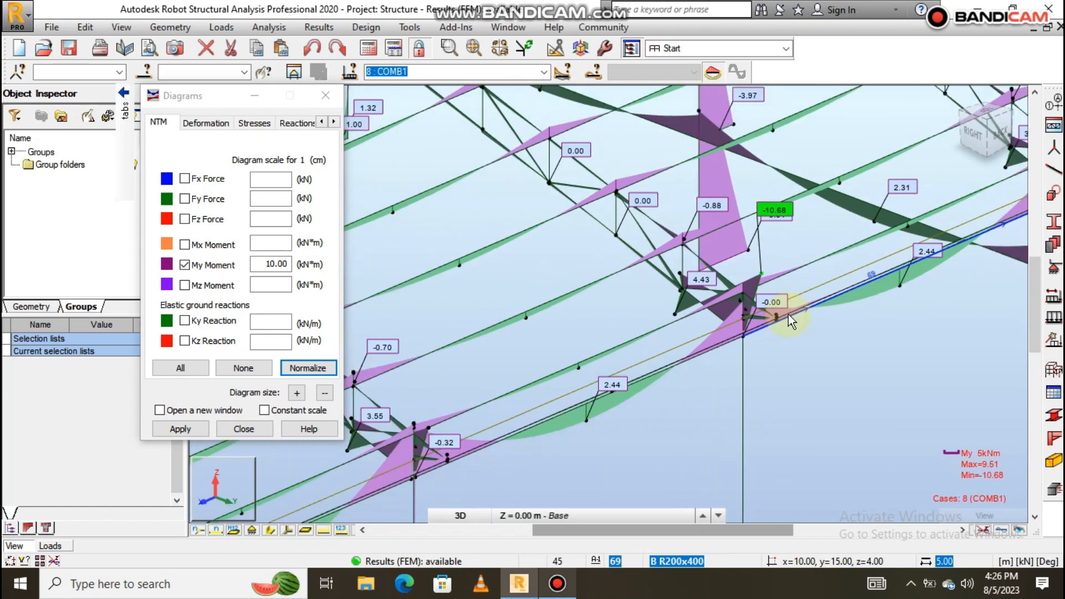
pyautogui.scroll(-3, 643, 378)
pyautogui.scroll(10, 677, 311)
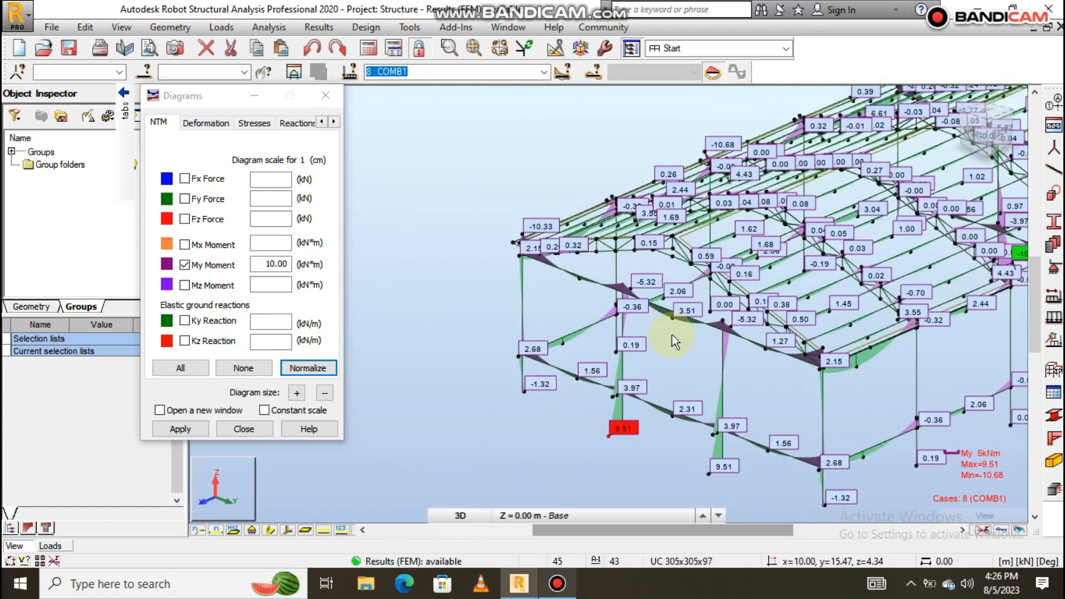
pyautogui.scroll(-5, 682, 315)
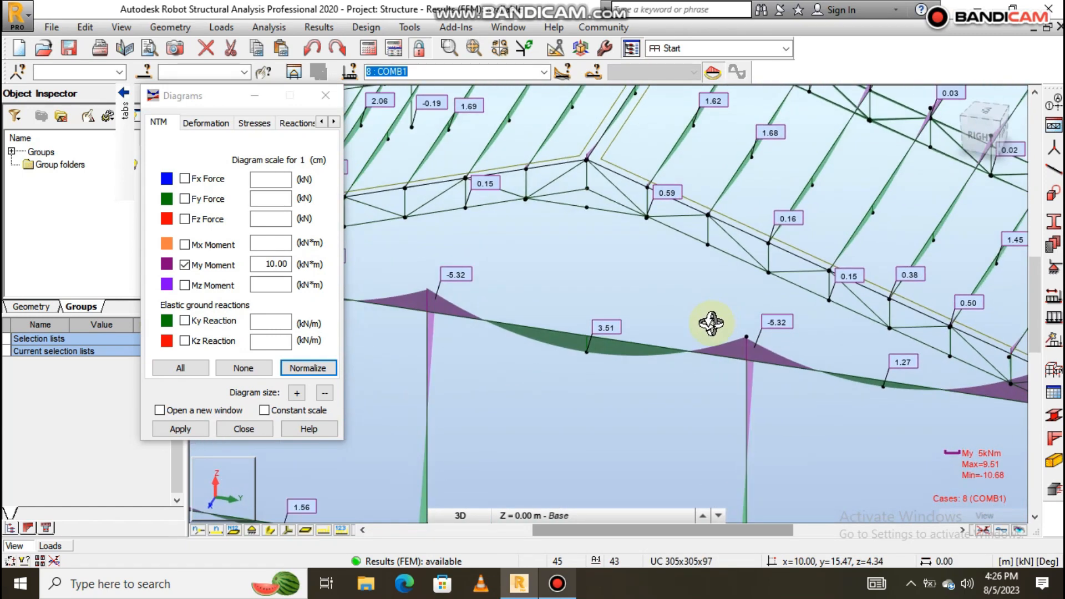
pyautogui.scroll(-4, 708, 318)
pyautogui.scroll(5, 641, 342)
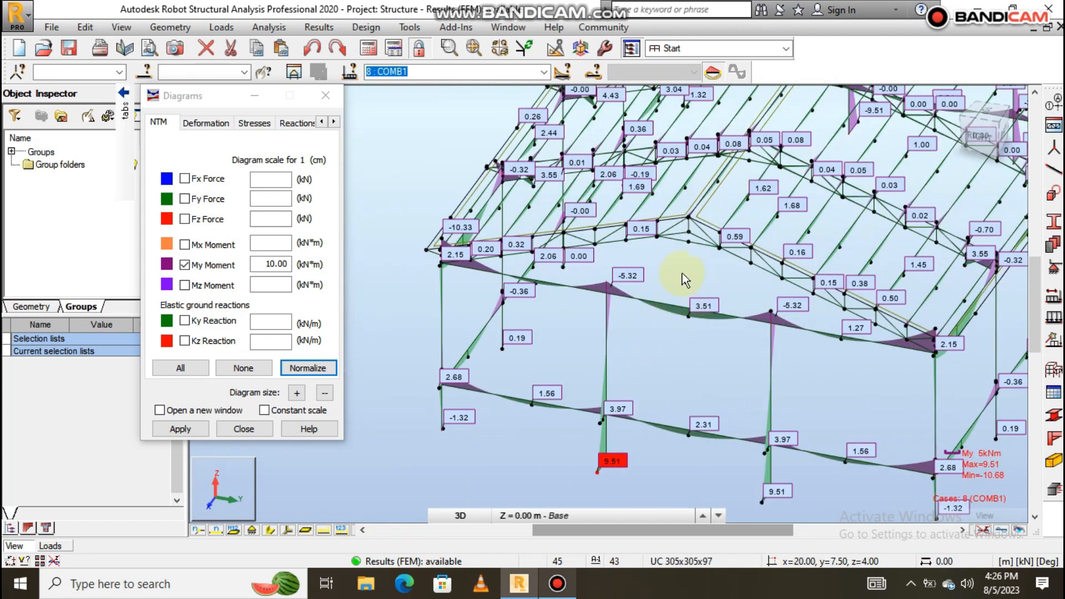
pyautogui.scroll(-4, 644, 335)
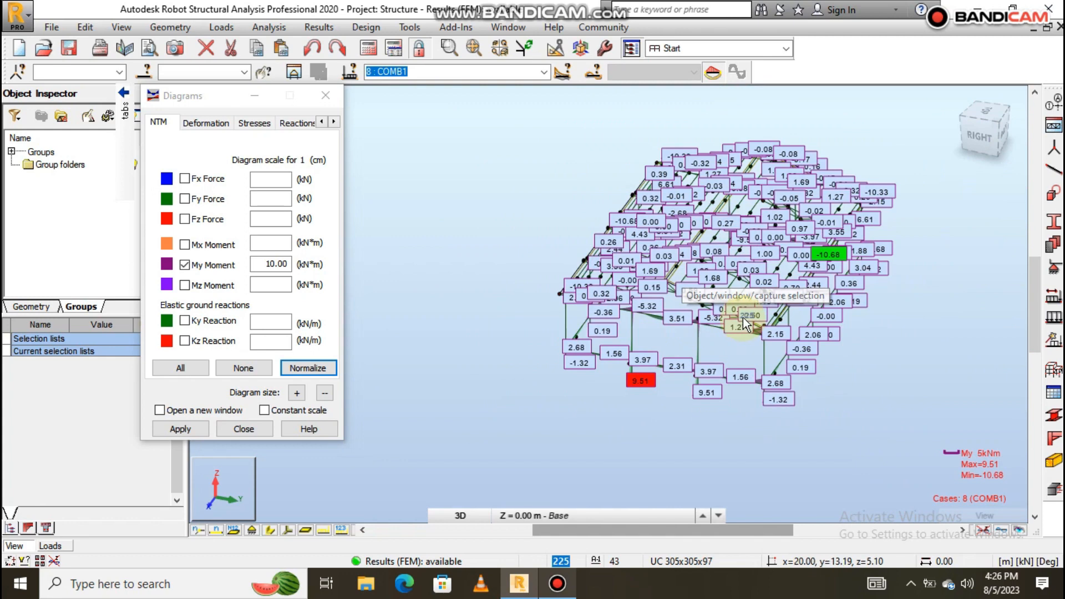
pyautogui.scroll(4, 608, 331)
pyautogui.scroll(-5, 608, 331)
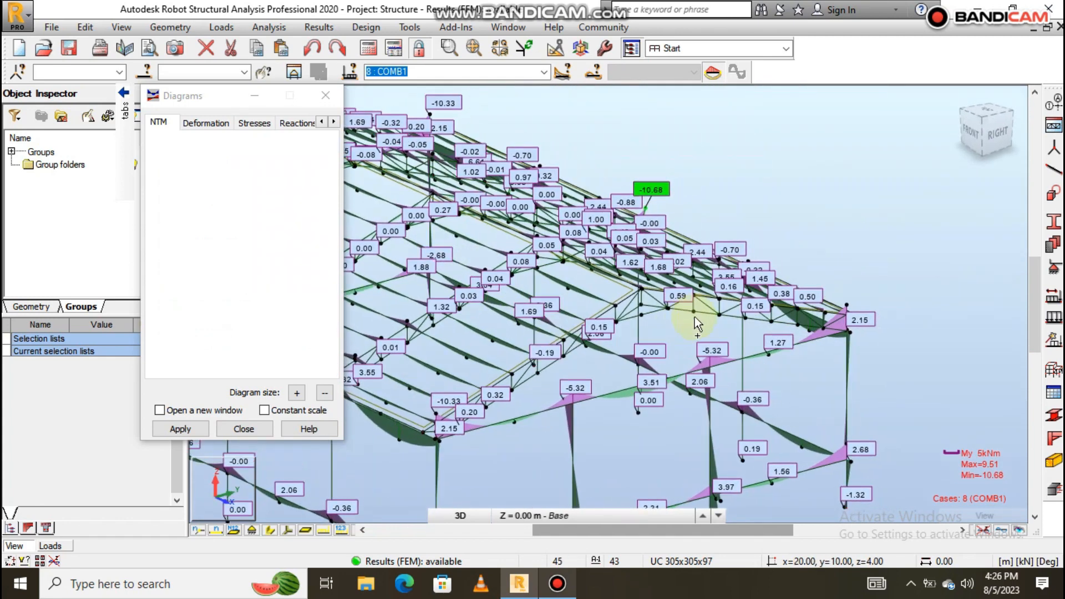
pyautogui.scroll(6, 710, 392)
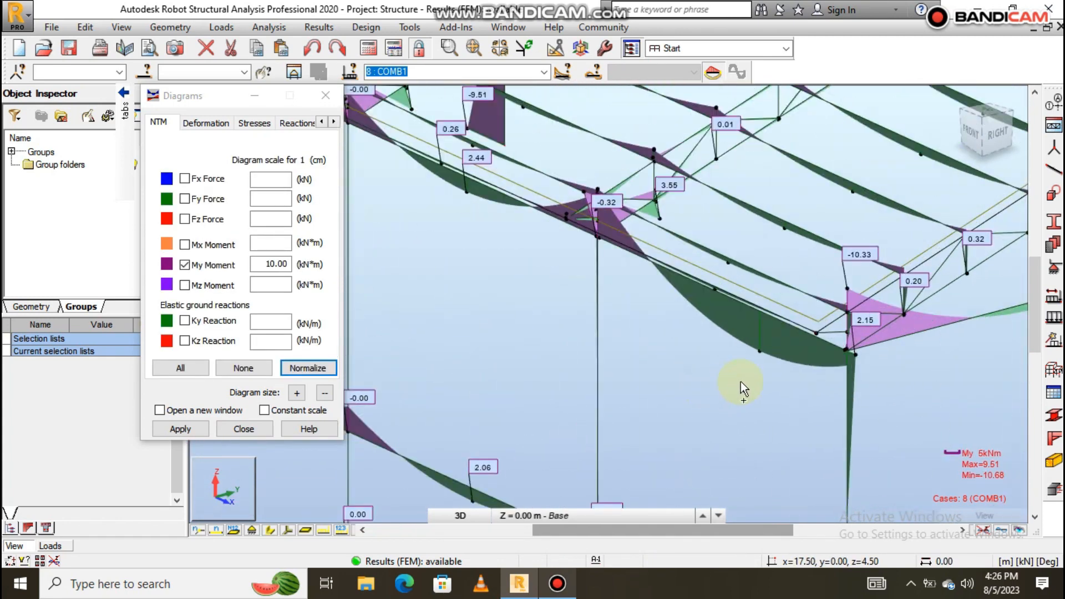
pyautogui.moveTo(785, 374); pyautogui.dragTo(769, 396)
pyautogui.keyDown('shift'); pyautogui.moveTo(769, 396); pyautogui.dragTo(630, 367, button='middle'); pyautogui.keyUp('shift')
pyautogui.scroll(-4, 633, 361)
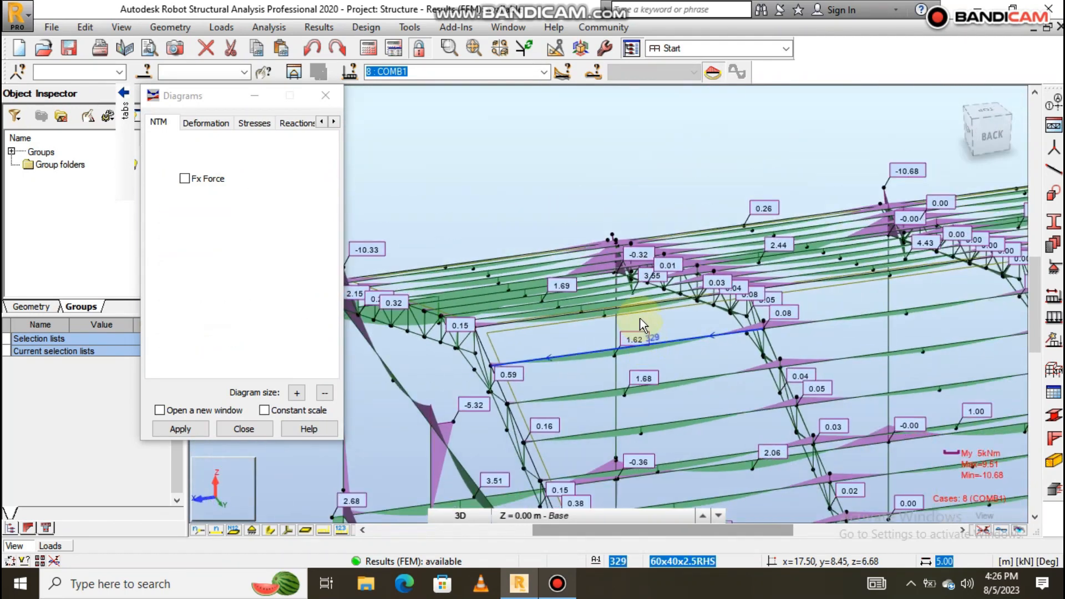
pyautogui.scroll(-5, 665, 277)
pyautogui.scroll(2, 813, 355)
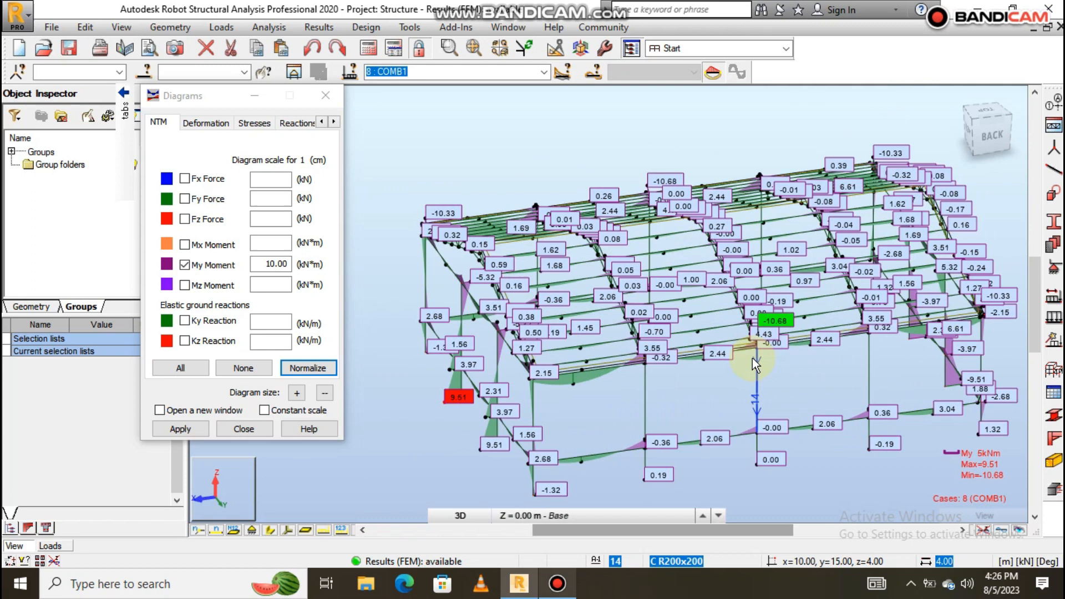
pyautogui.scroll(4, 752, 357)
pyautogui.scroll(2, 803, 358)
pyautogui.keyDown('shift'); pyautogui.moveTo(790, 355); pyautogui.dragTo(812, 367, button='middle'); pyautogui.keyUp('shift')
pyautogui.scroll(4, 765, 261)
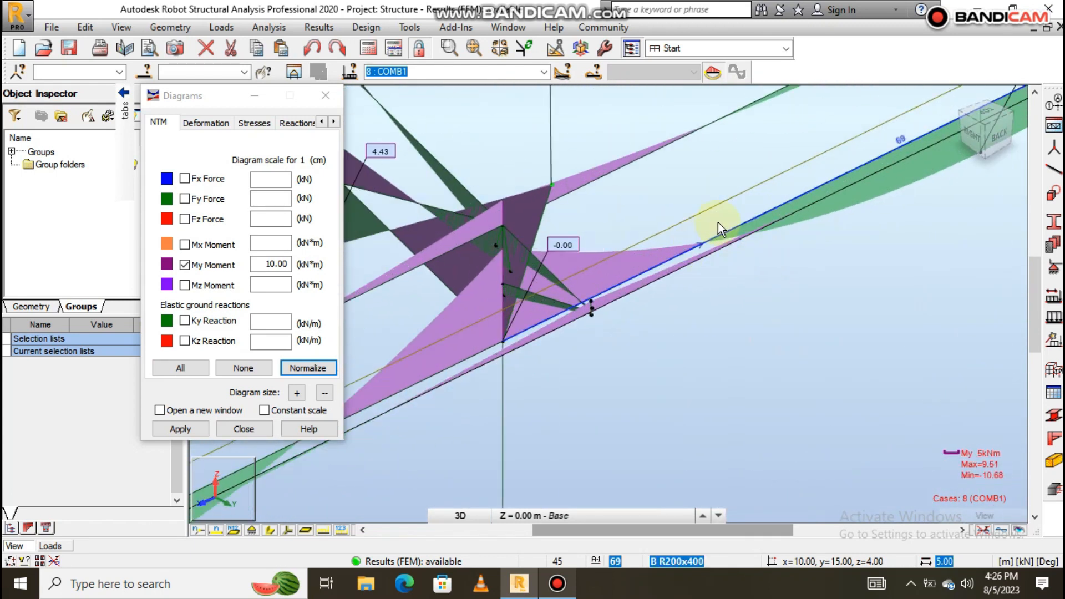
pyautogui.scroll(-4, 724, 242)
pyautogui.scroll(2, 721, 233)
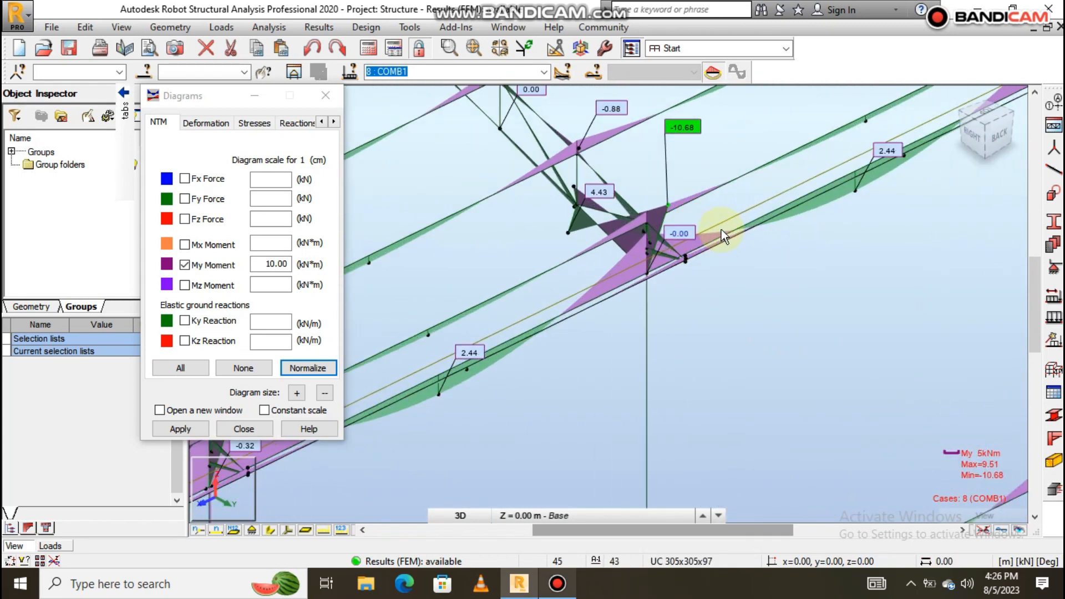
# Select bars 69, 68 and 67 so the selection reads 67to69.
pyautogui.click(270, 530)
pyautogui.scroll(-3, 719, 259)
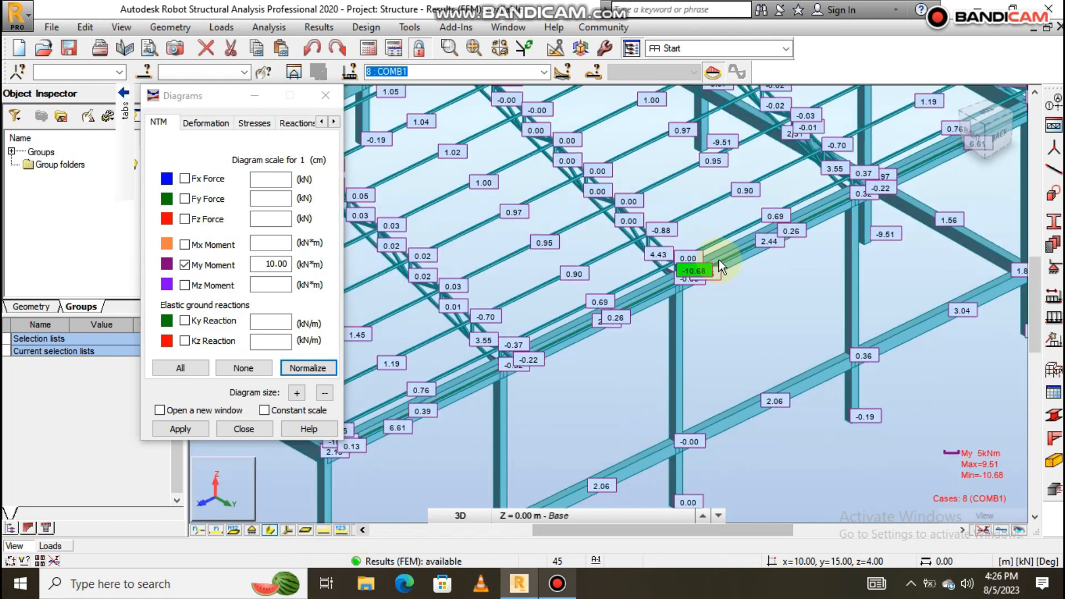
pyautogui.scroll(3, 719, 258)
pyautogui.click(735, 246)
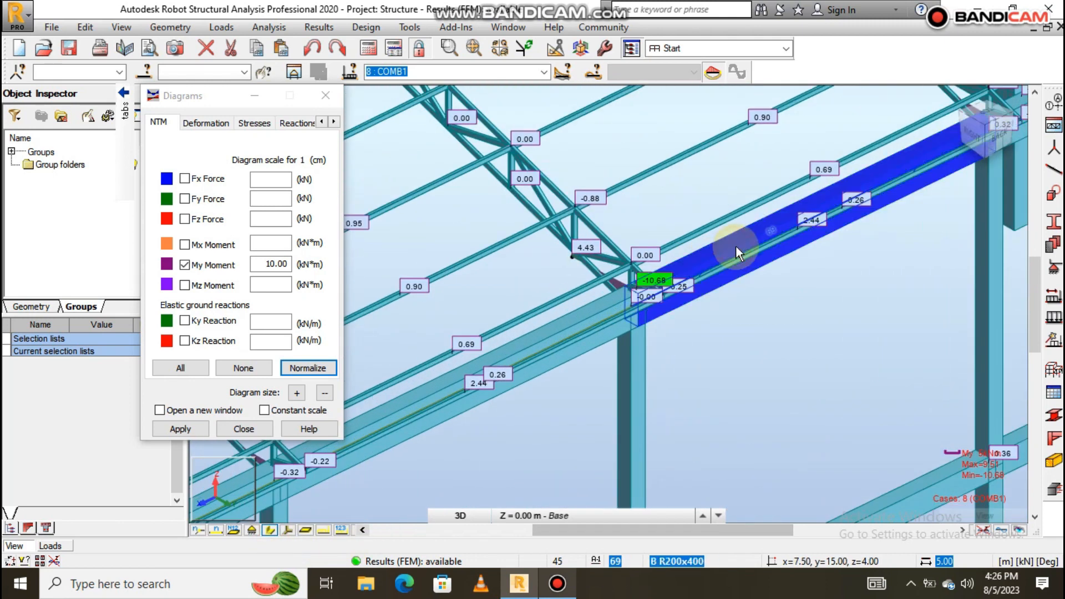
pyautogui.scroll(-3, 736, 250)
pyautogui.scroll(5, 656, 290)
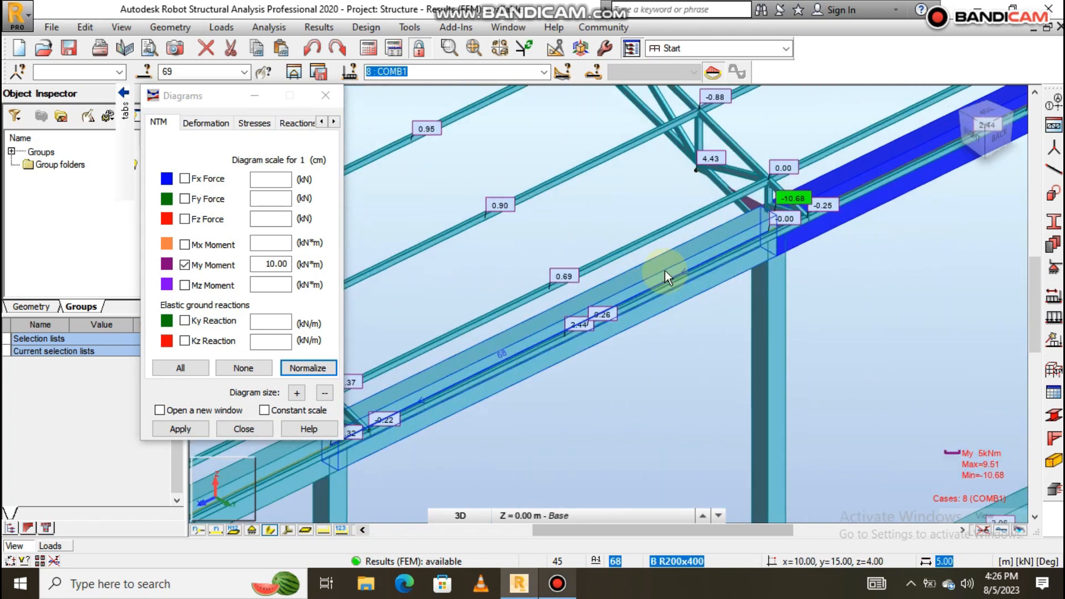
pyautogui.keyDown('ctrl'); pyautogui.click(674, 258); pyautogui.keyUp('ctrl')
pyautogui.scroll(-5, 753, 294)
pyautogui.keyDown('shift'); pyautogui.moveTo(789, 325); pyautogui.dragTo(784, 300, button='middle'); pyautogui.keyUp('shift')
pyautogui.click(268, 532)
pyautogui.scroll(4, 771, 273)
pyautogui.keyDown('shift'); pyautogui.moveTo(776, 264); pyautogui.dragTo(758, 298, button='middle'); pyautogui.keyUp('shift')
pyautogui.scroll(-4, 758, 296)
pyautogui.scroll(-2, 757, 295)
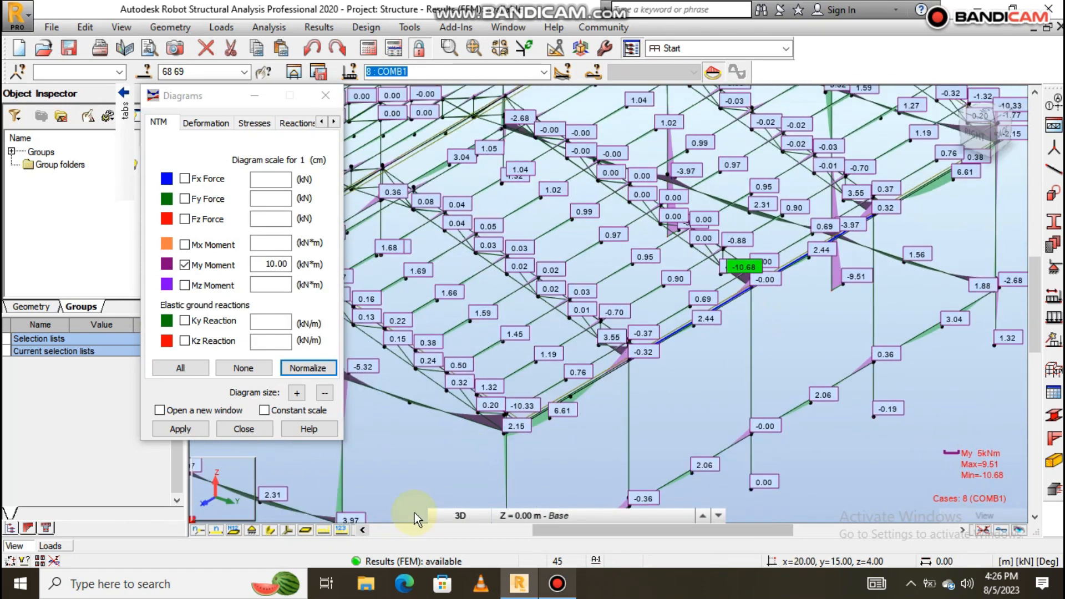
pyautogui.scroll(5, 711, 286)
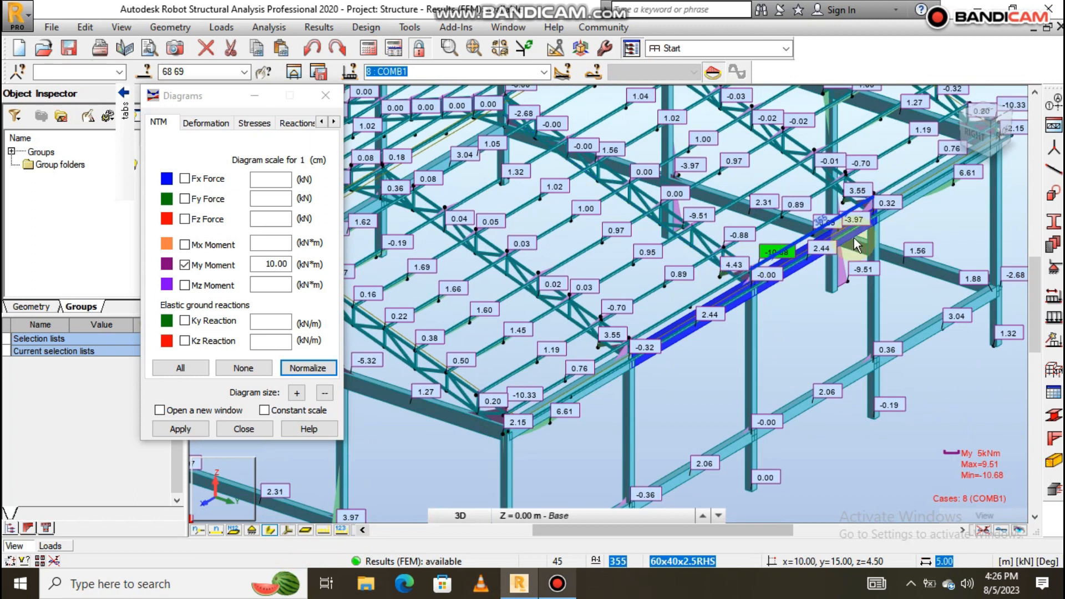
pyautogui.scroll(4, 528, 424)
pyautogui.keyDown('ctrl'); pyautogui.click(499, 416); pyautogui.keyUp('ctrl')
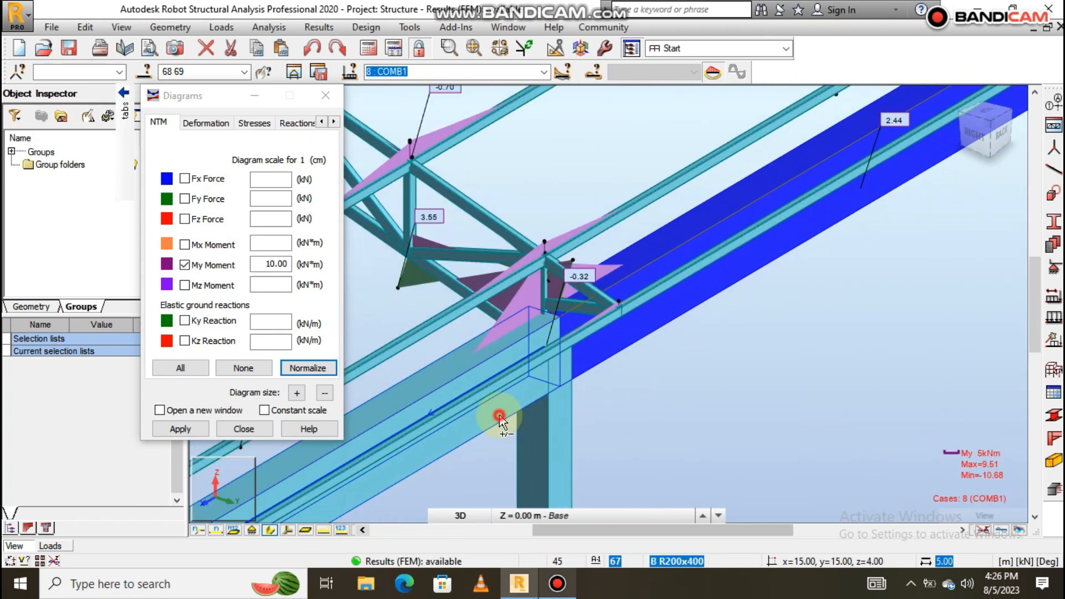
pyautogui.scroll(-4, 606, 313)
pyautogui.scroll(-5, 606, 314)
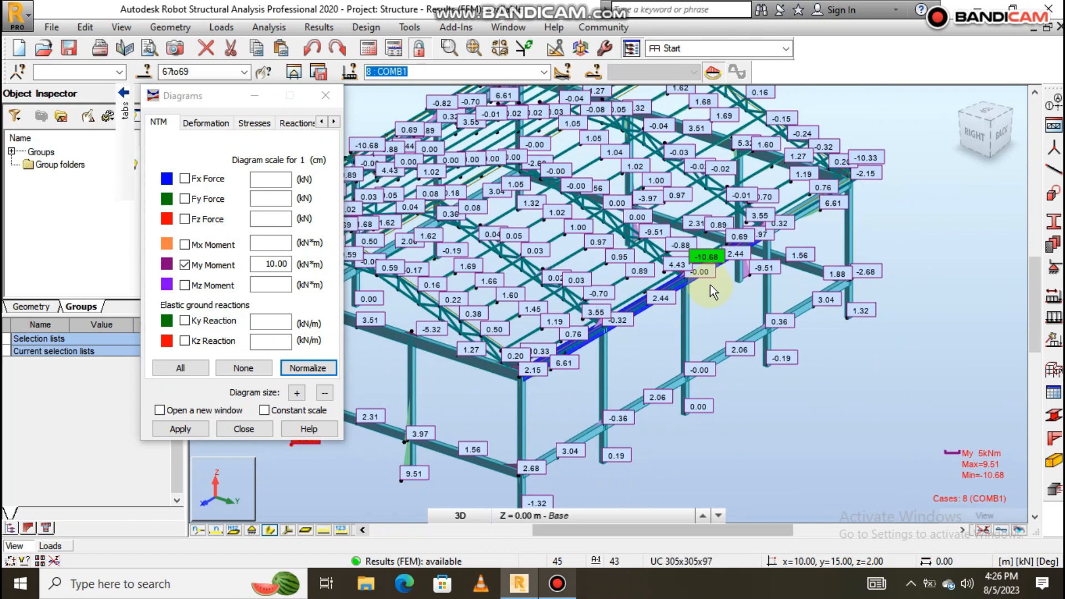
pyautogui.scroll(2, 690, 281)
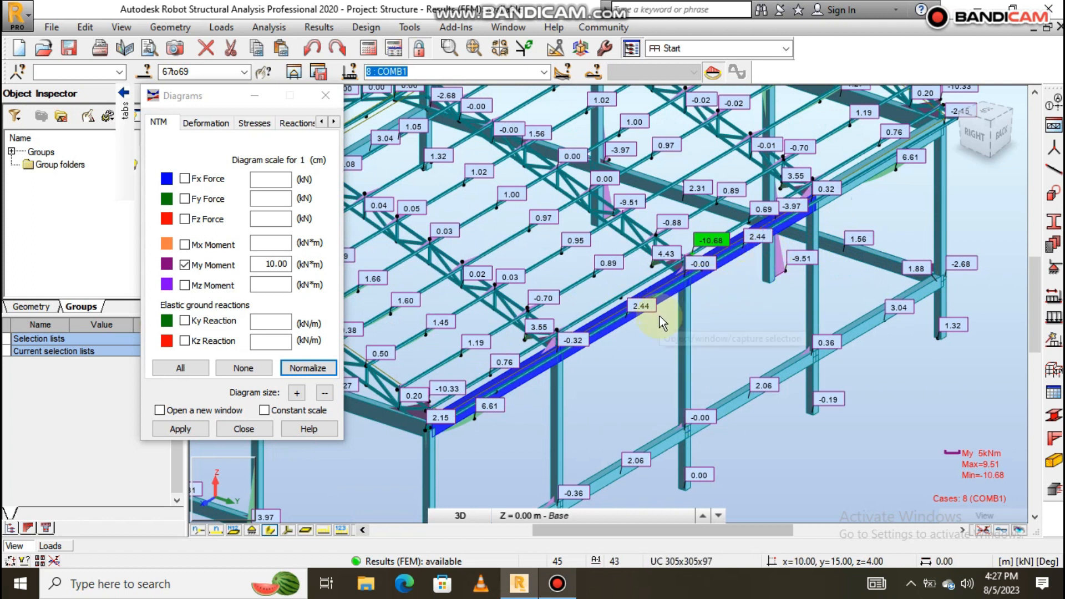
# Calculate required reinforcement for all RC members in the RC Members - required reinf. layout.
pyautogui.click(785, 48)
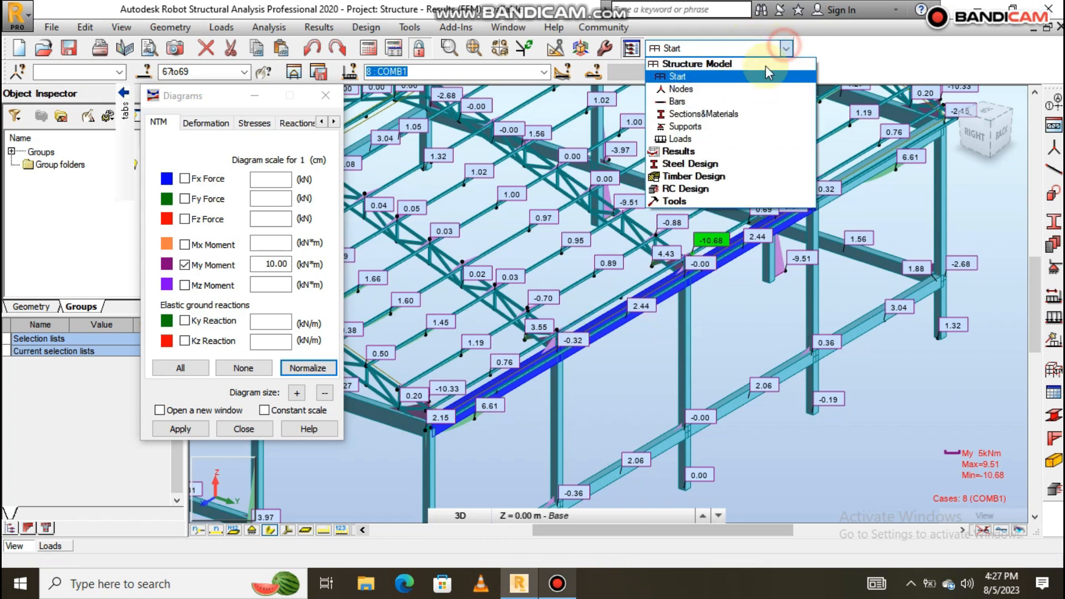
pyautogui.click(701, 190)
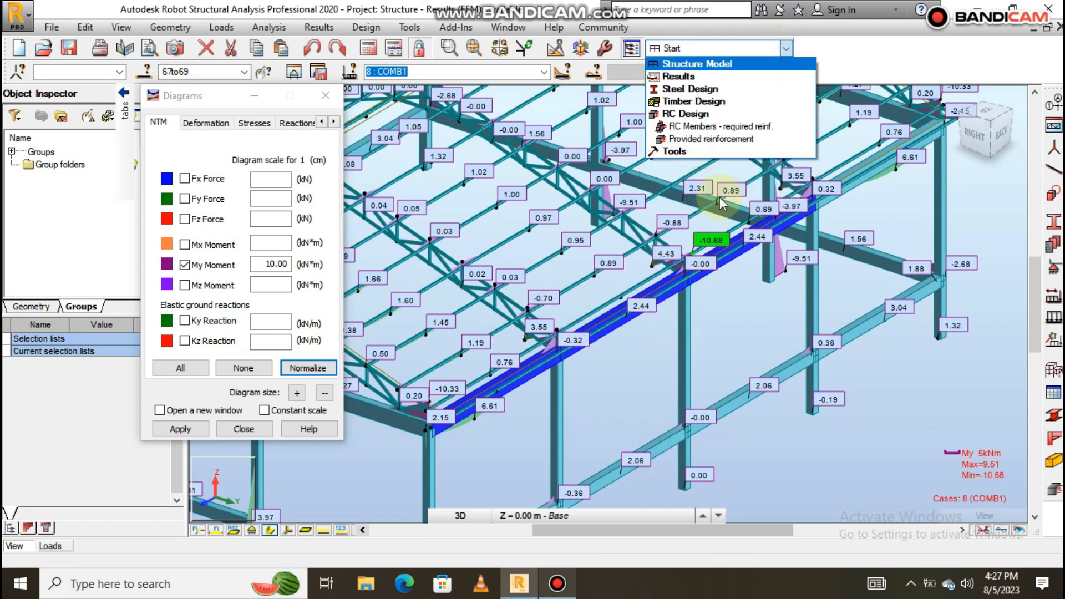
pyautogui.click(726, 132)
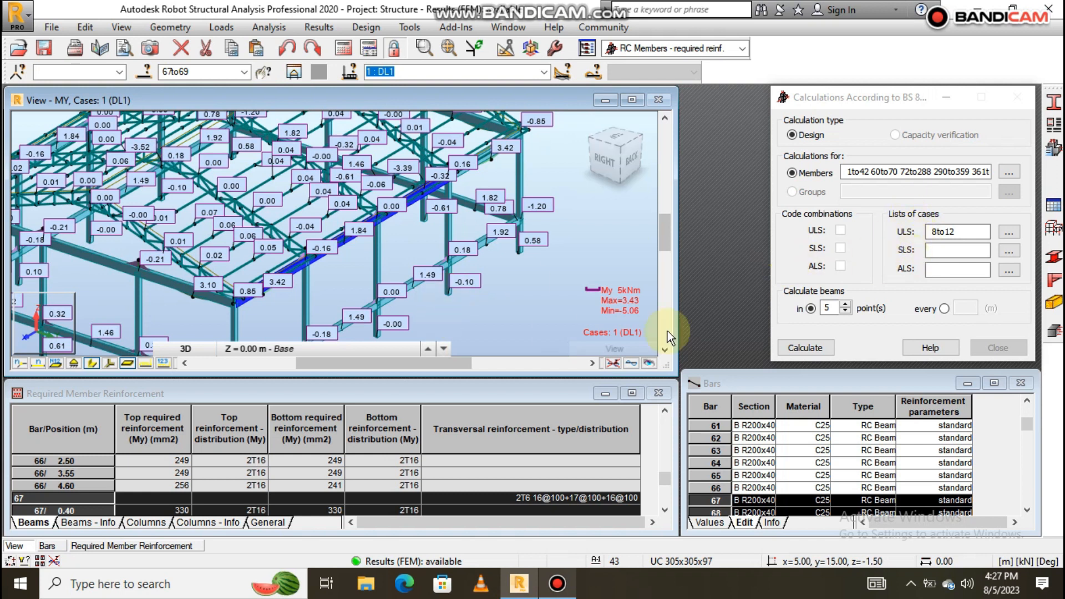
pyautogui.click(809, 349)
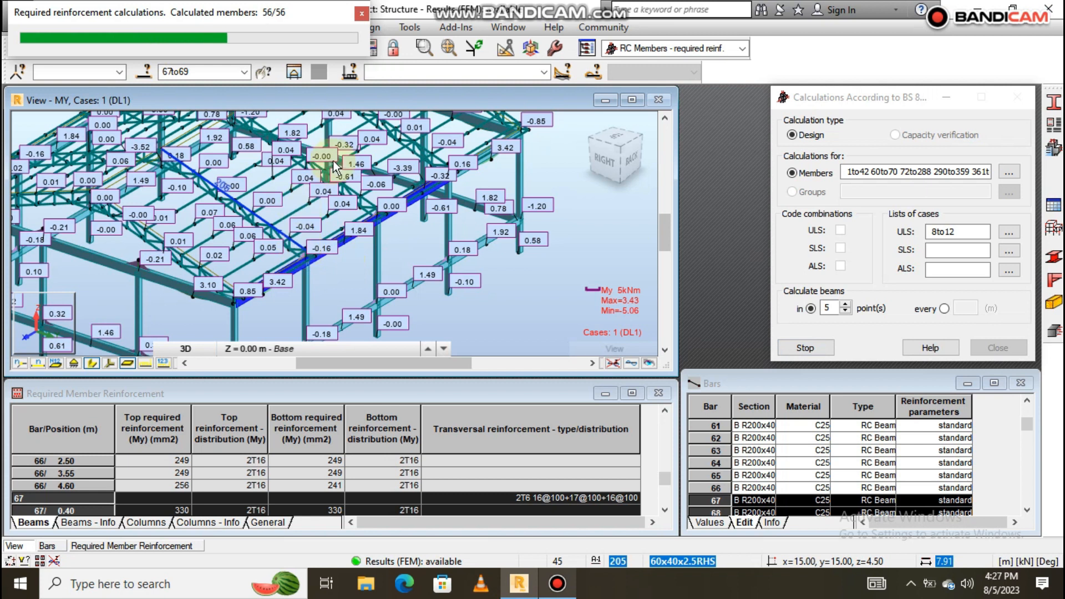
pyautogui.click(56, 235)
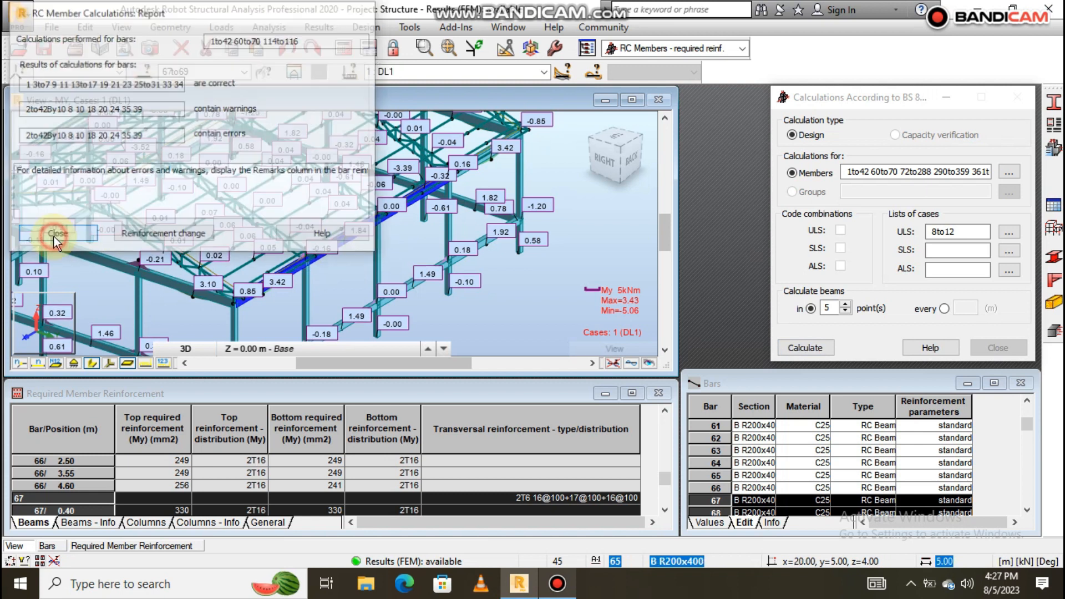
# Send bars 67–69 to provided reinforcement as a 3-span, 15.20 m R200x400 beam using COMB1–COMB5.
pyautogui.click(1054, 332)
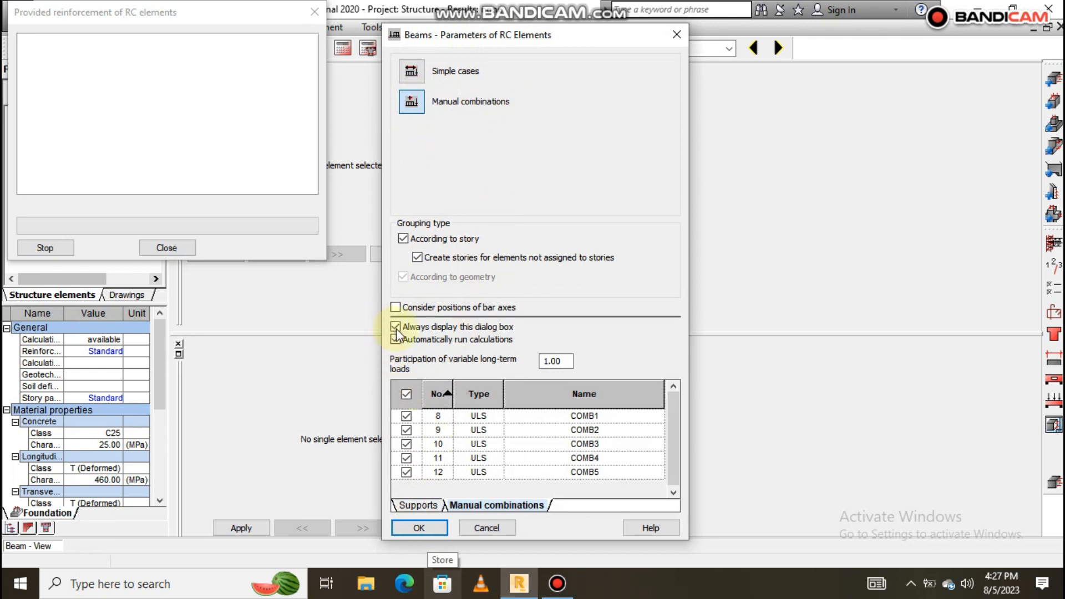
pyautogui.click(419, 527)
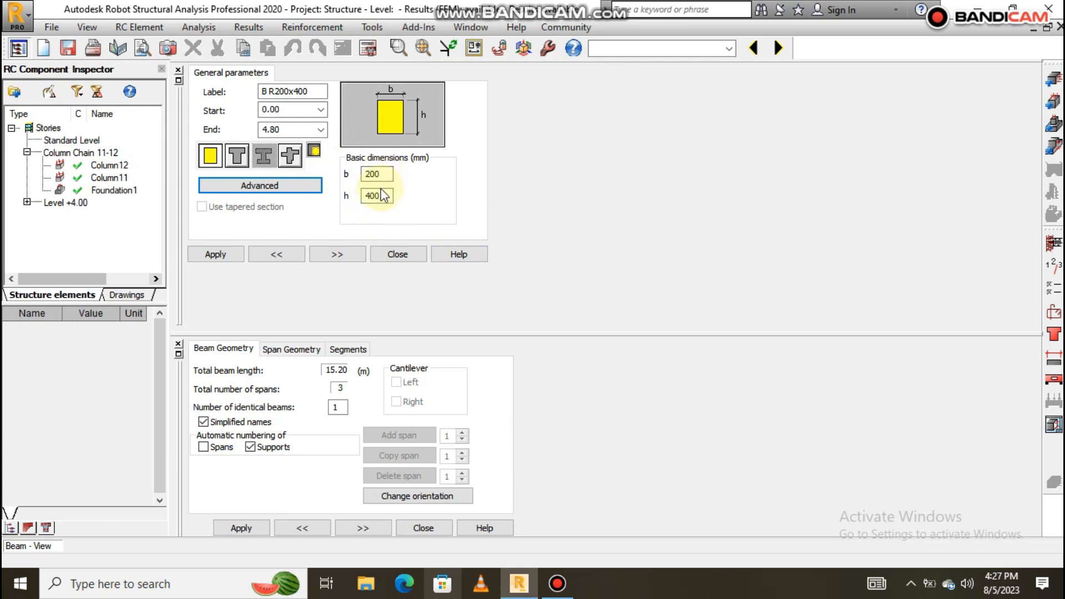
# Review the beam note, then open the BS 8110 calculation options showing 30 mm cover on every face.
pyautogui.click(179, 71)
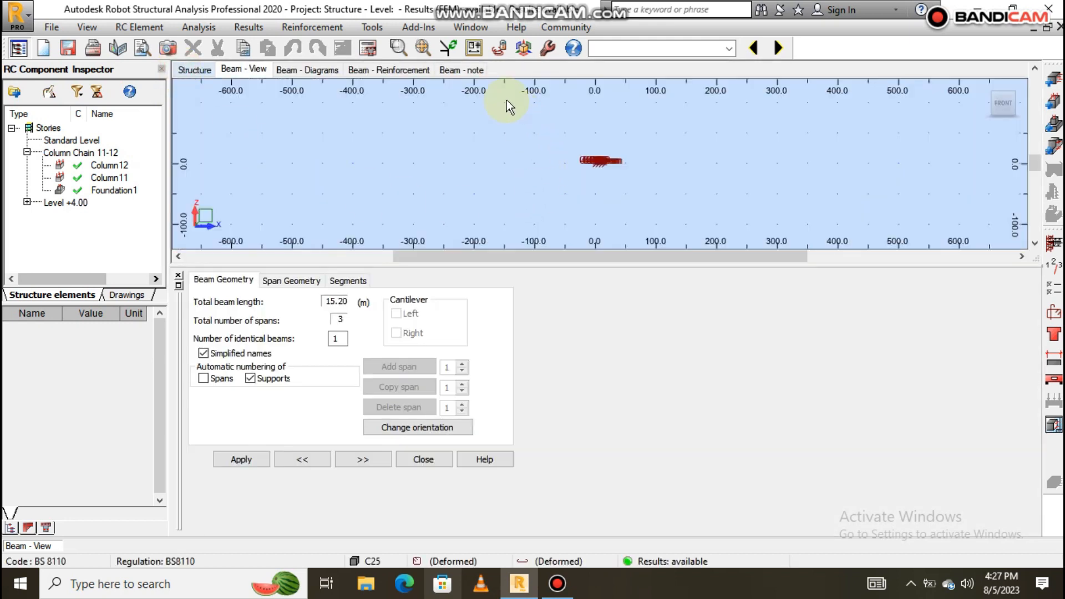
pyautogui.click(473, 71)
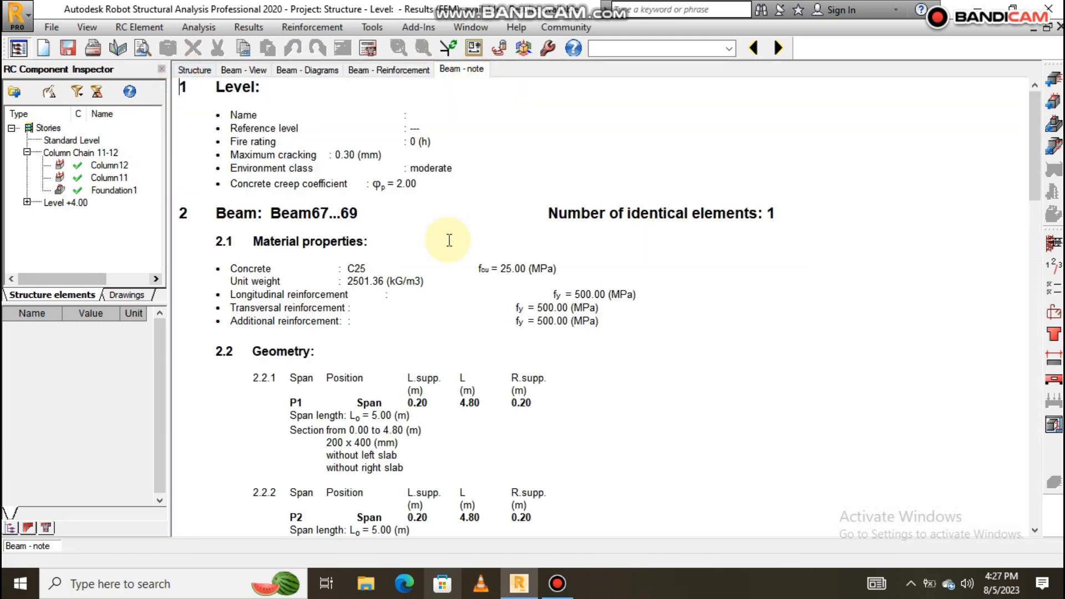
pyautogui.scroll(-5, 468, 408)
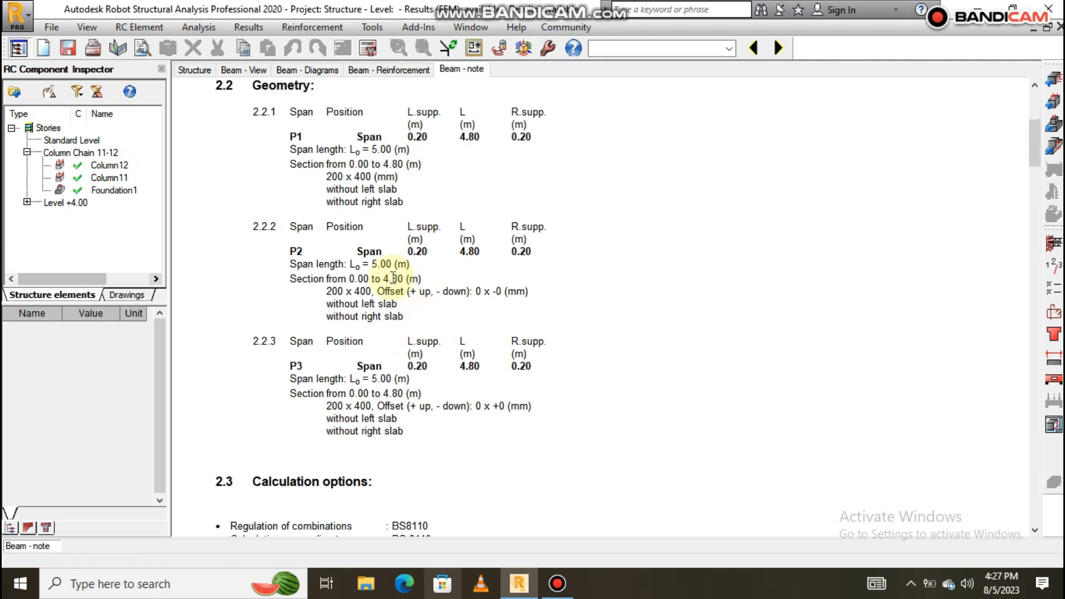
pyautogui.scroll(-20, 393, 263)
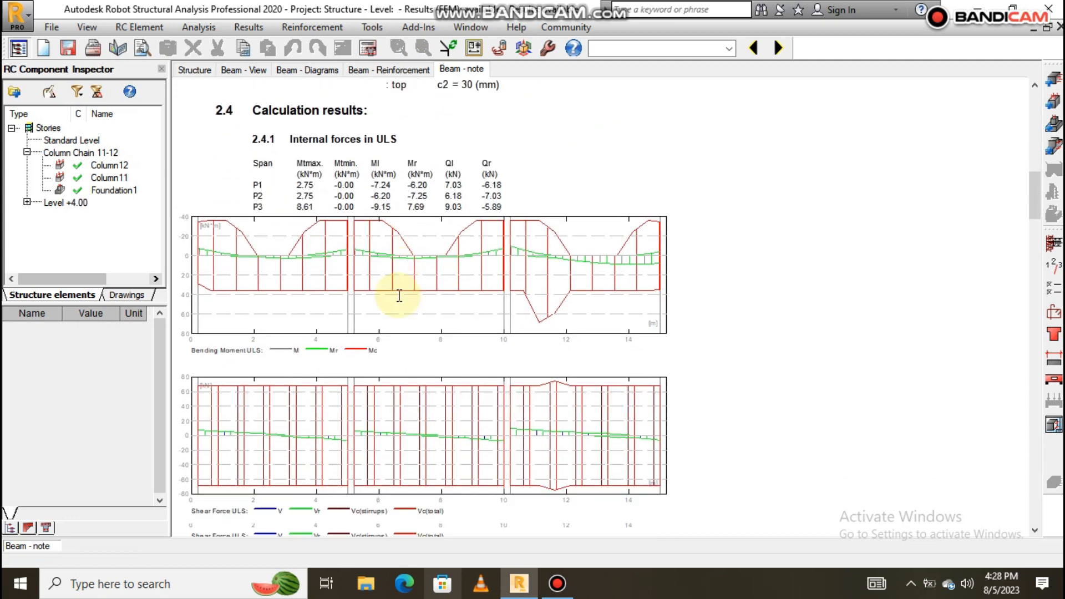
pyautogui.scroll(-20, 399, 297)
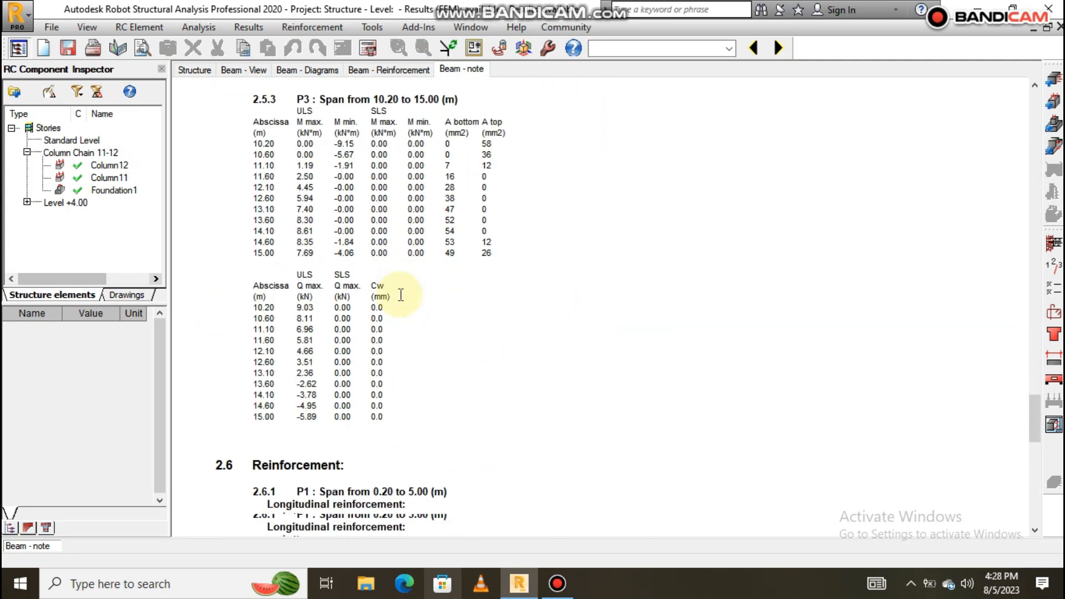
pyautogui.scroll(-3, 401, 295)
pyautogui.scroll(5, 356, 266)
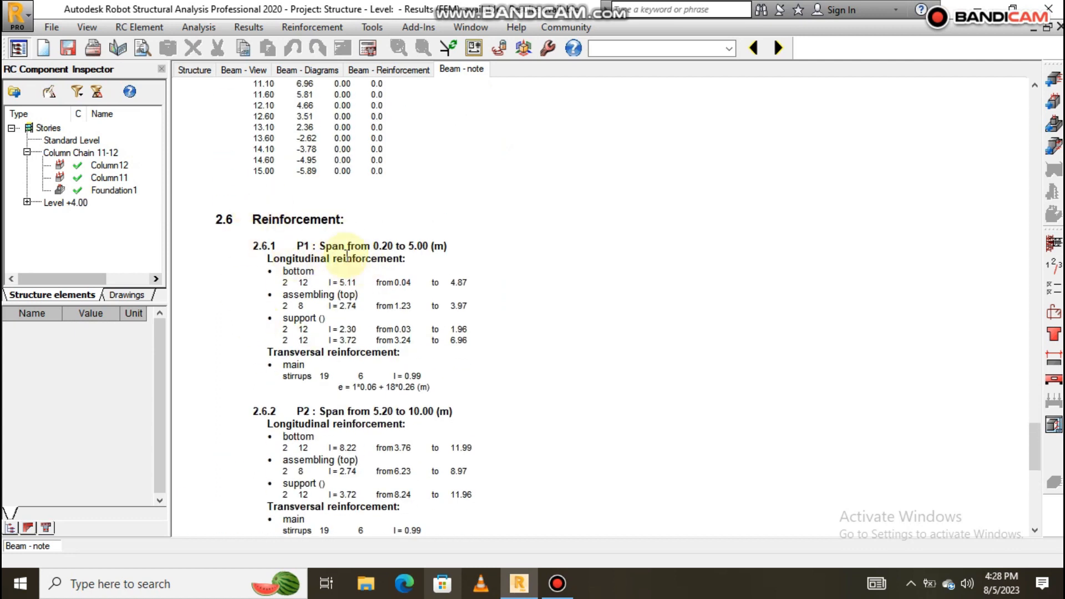
pyautogui.scroll(-1, 347, 245)
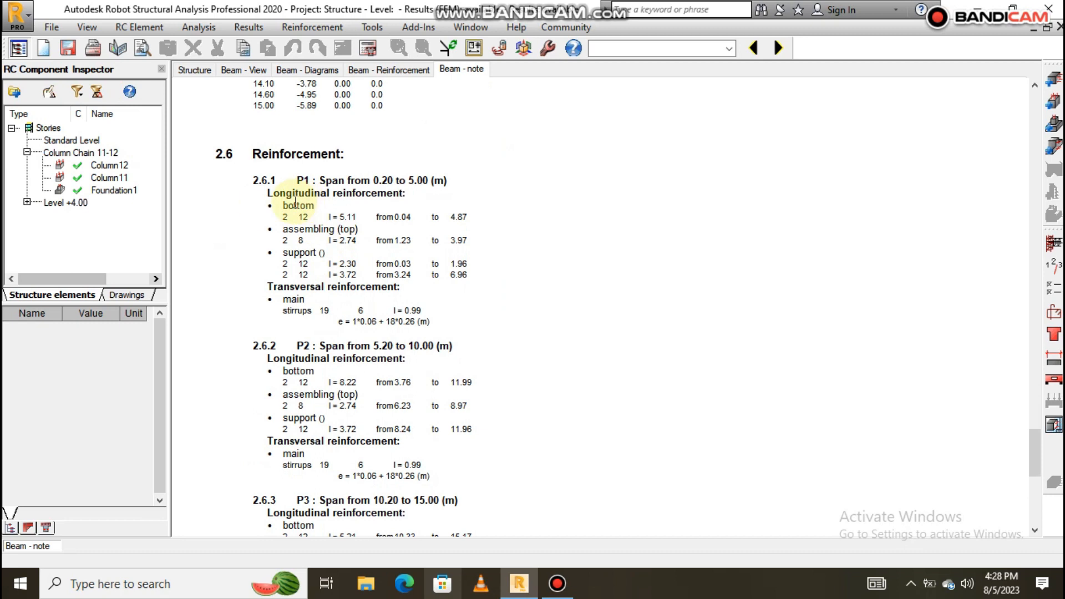
pyautogui.scroll(-6, 310, 218)
pyautogui.scroll(10, 326, 229)
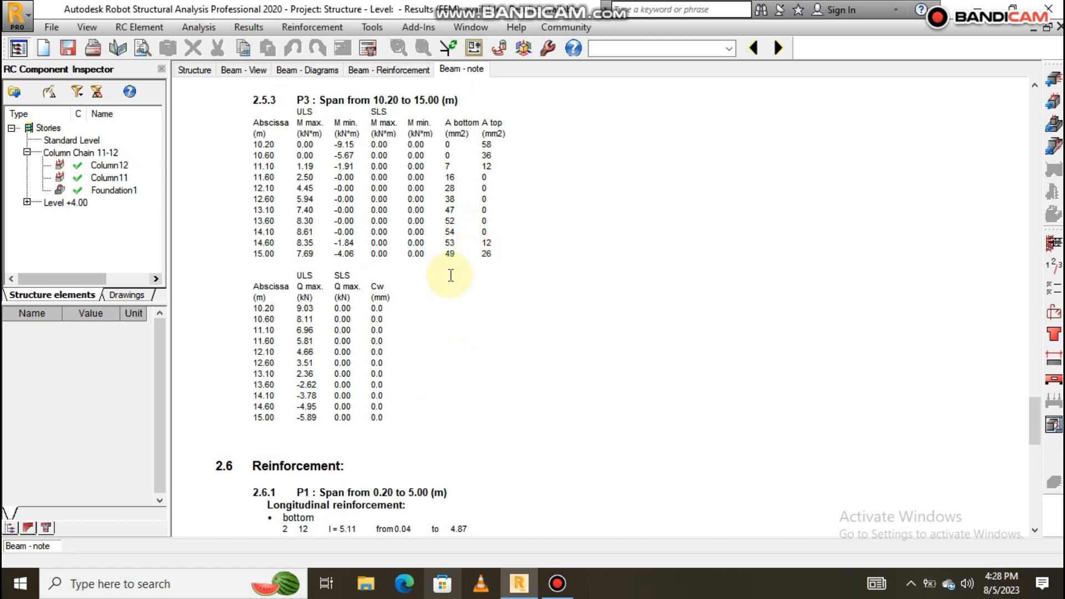
pyautogui.click(1051, 287)
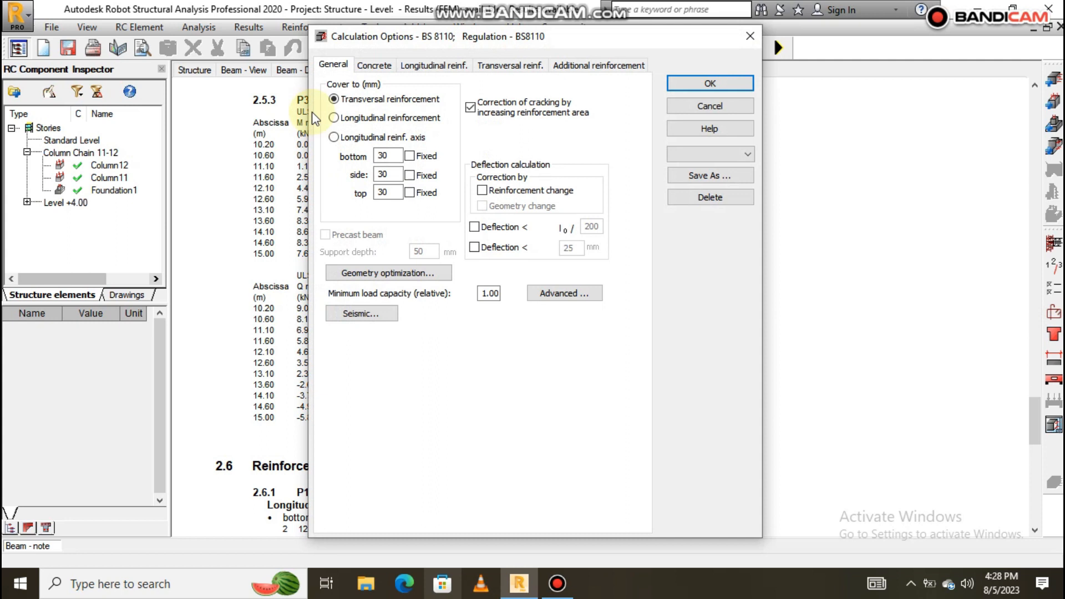
# Set longitudinal reinforcement to steel grade T with only 12 mm bars allowed.
pyautogui.click(375, 66)
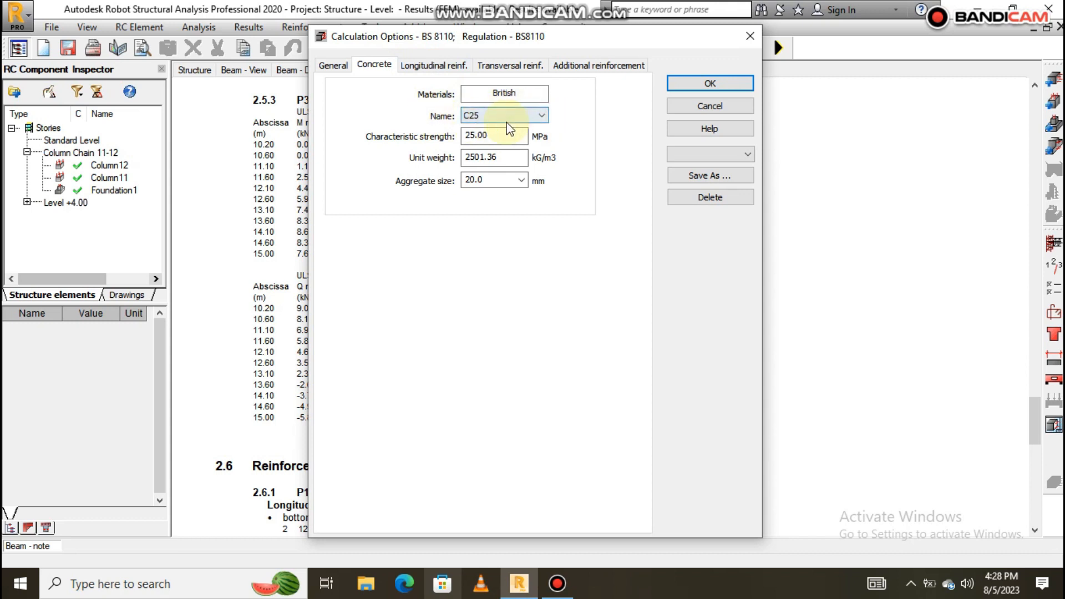
pyautogui.click(433, 66)
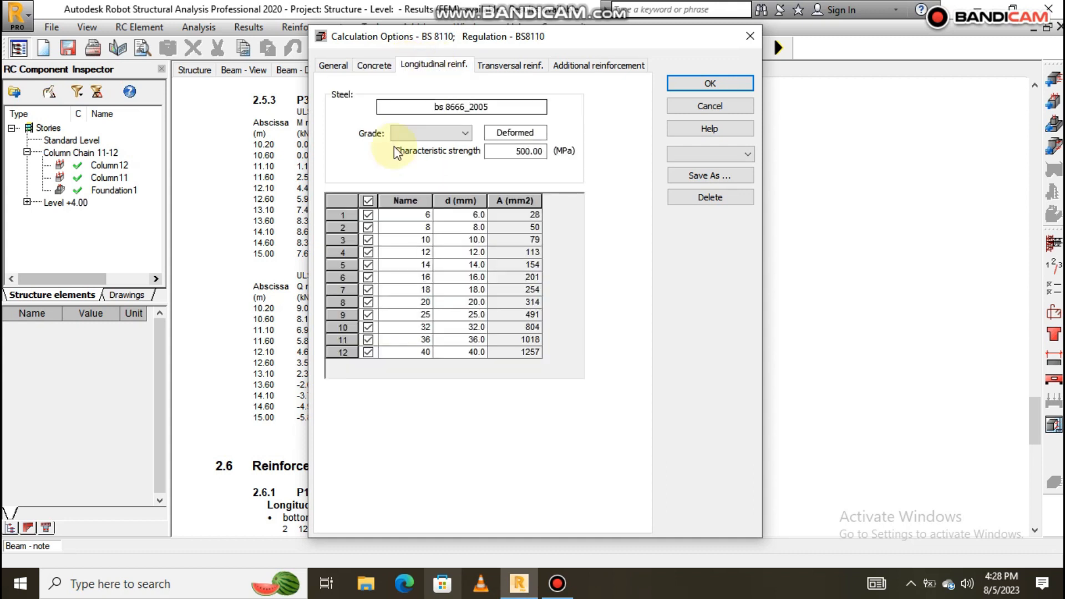
pyautogui.click(400, 133)
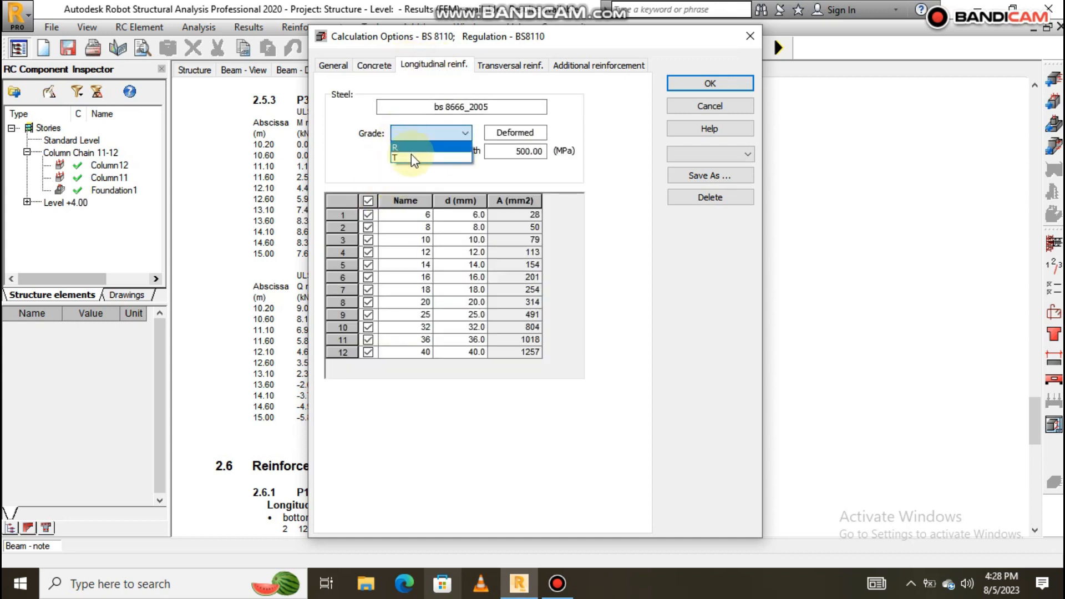
pyautogui.click(410, 153)
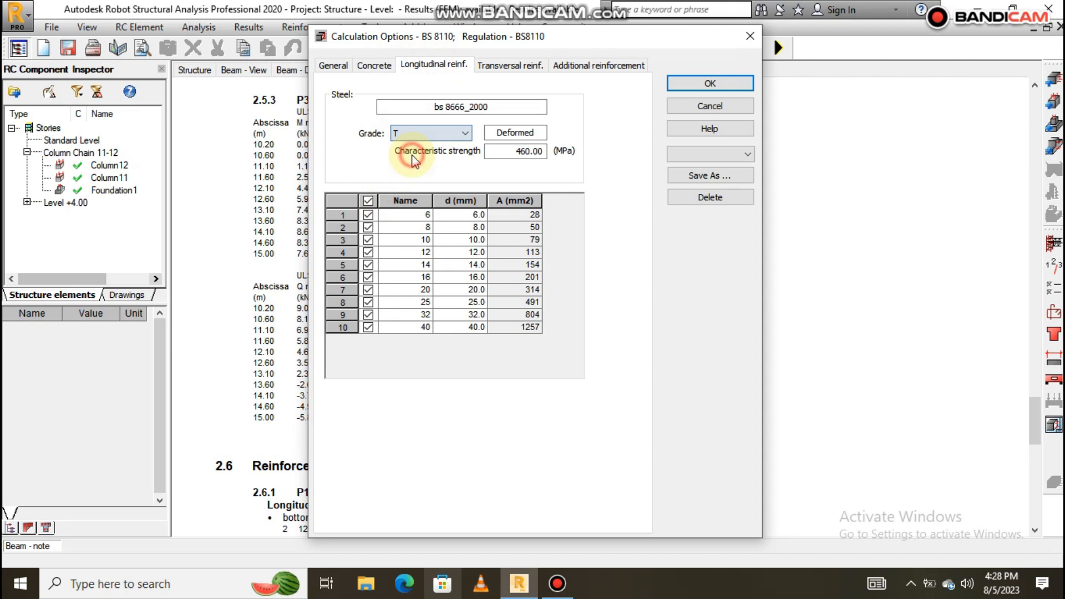
pyautogui.click(368, 200)
pyautogui.click(368, 253)
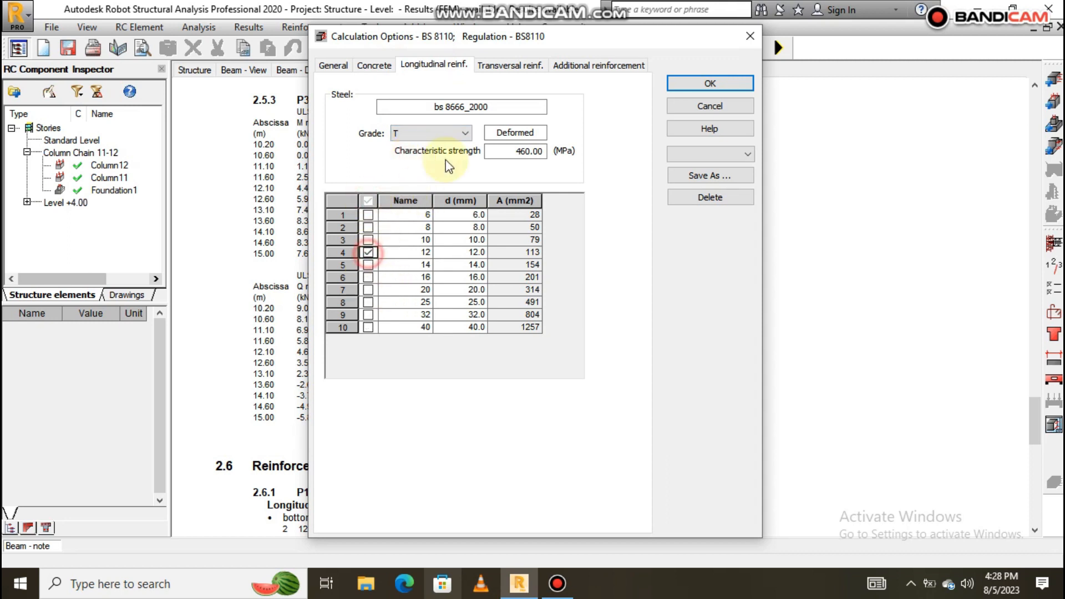
# Use grade T for 8 mm-only stirrups and for additional bars, then confirm the options.
pyautogui.click(510, 65)
pyautogui.click(429, 133)
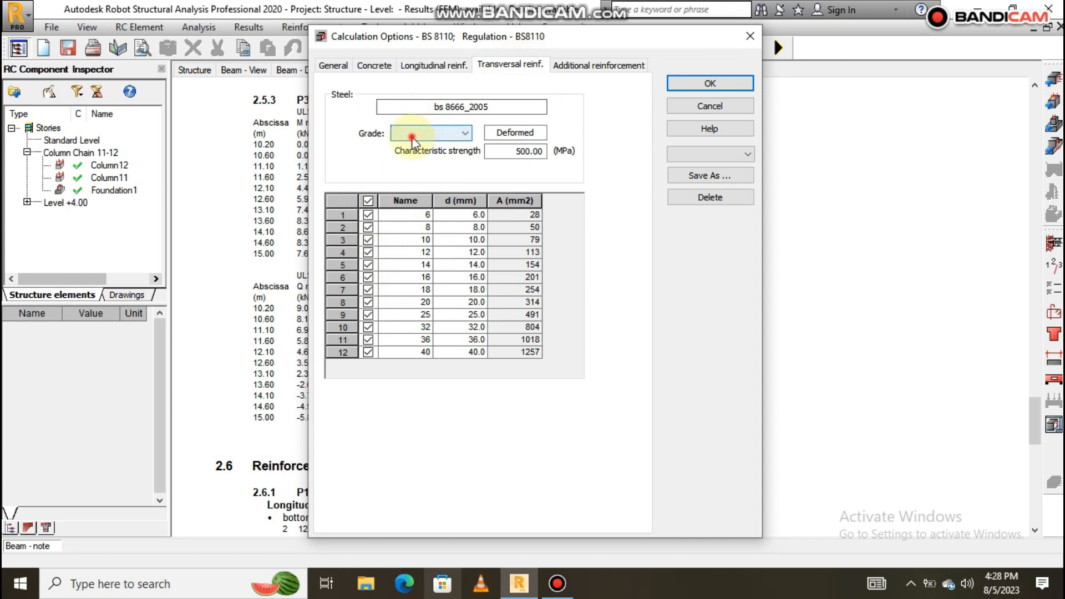
pyautogui.click(410, 157)
pyautogui.click(368, 200)
pyautogui.click(368, 227)
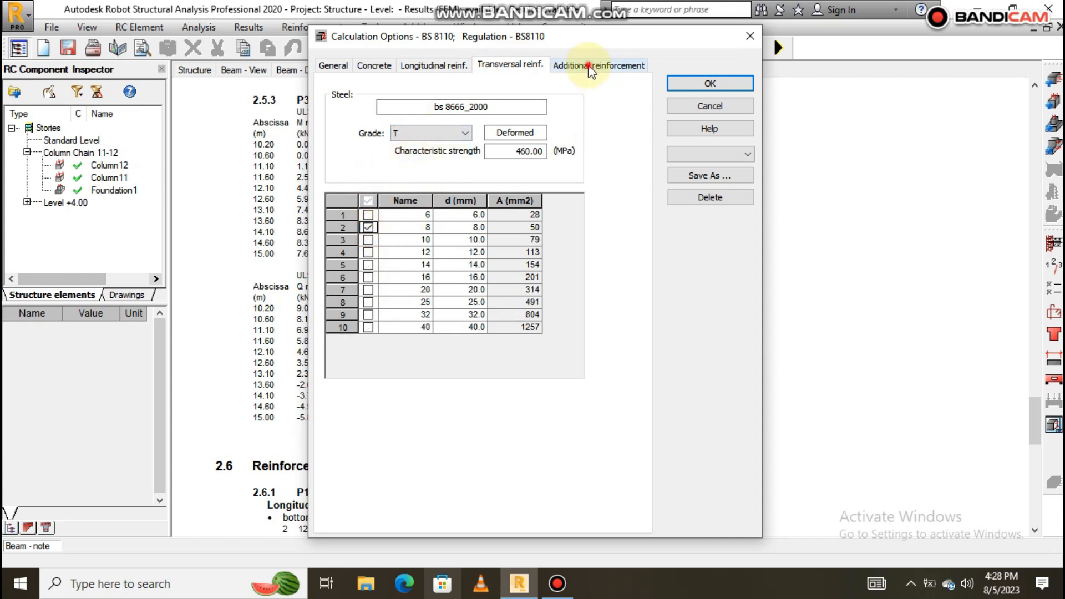
pyautogui.click(565, 64)
pyautogui.click(442, 132)
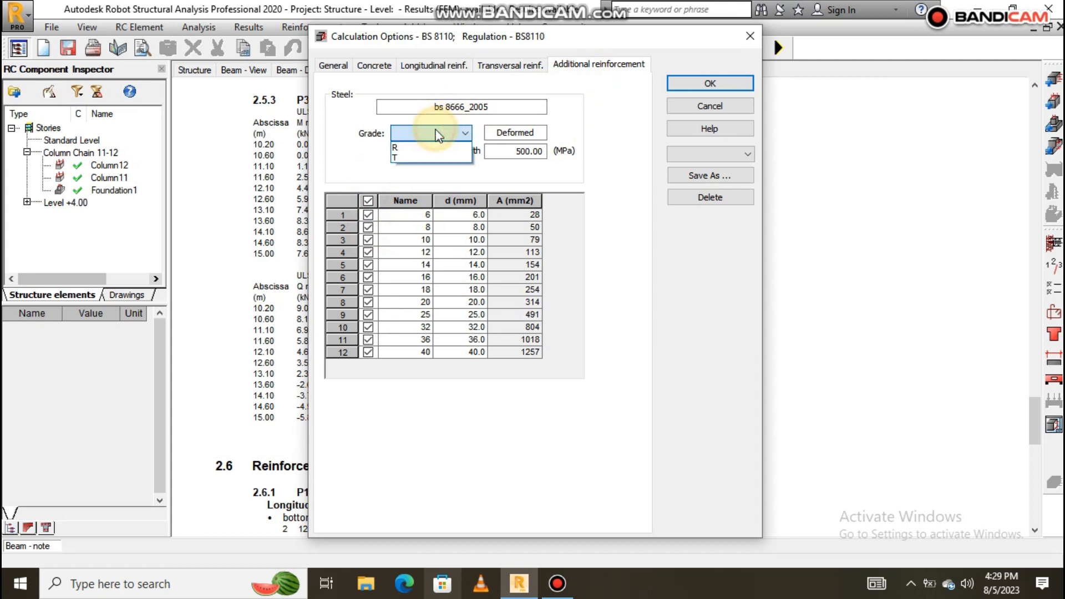
pyautogui.click(429, 158)
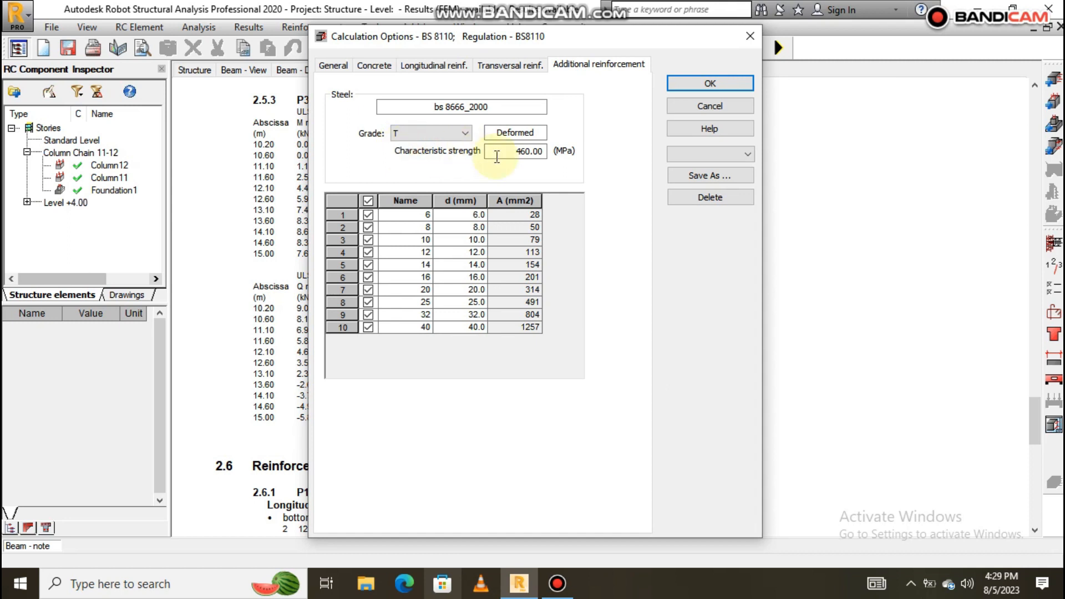
pyautogui.click(712, 84)
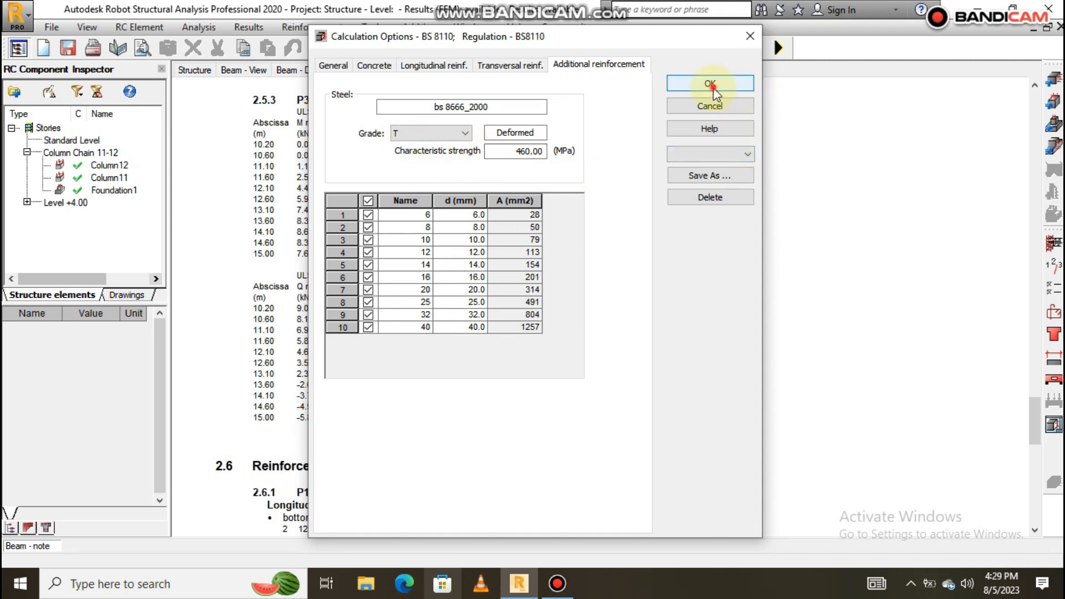
# Recalculate Beam67...69 and review the note listing T12 bars and T8 stirrups.
pyautogui.scroll(-15, 465, 228)
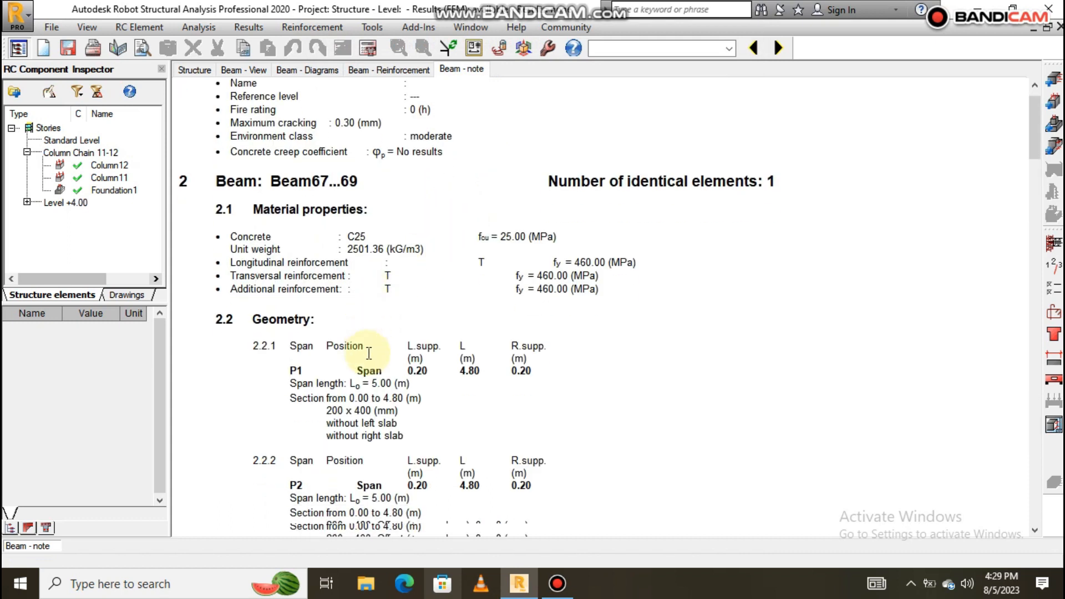
pyautogui.scroll(15, 381, 328)
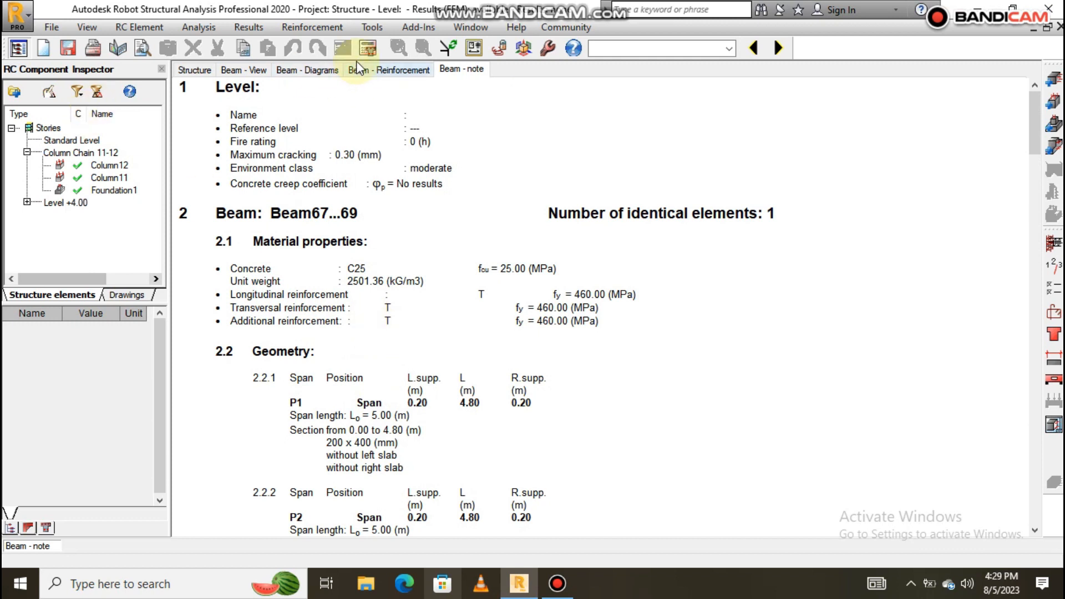
pyautogui.click(367, 49)
pyautogui.click(591, 362)
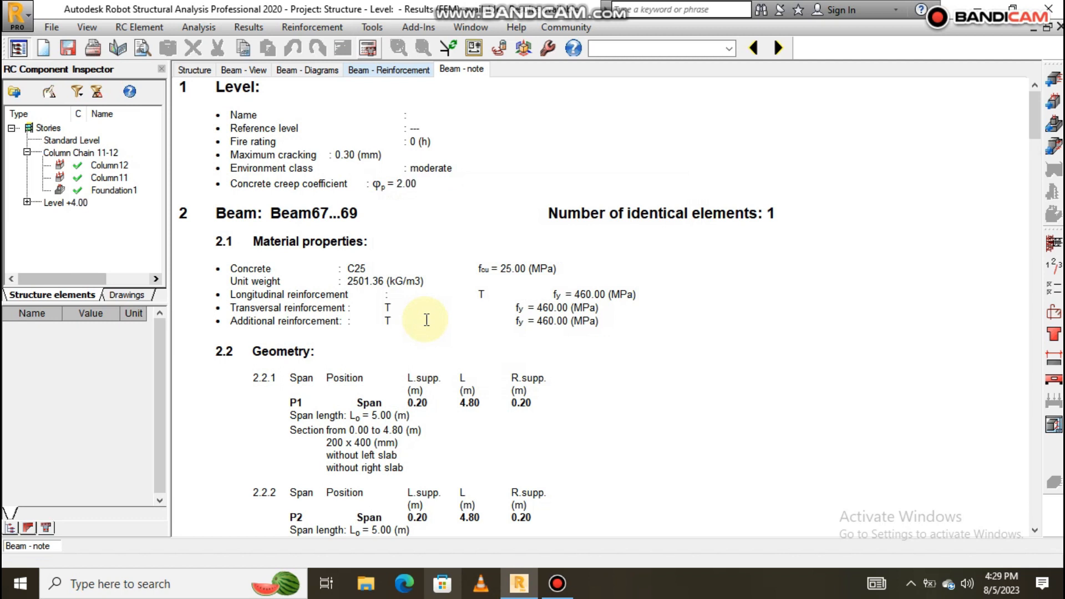
pyautogui.scroll(-12, 426, 320)
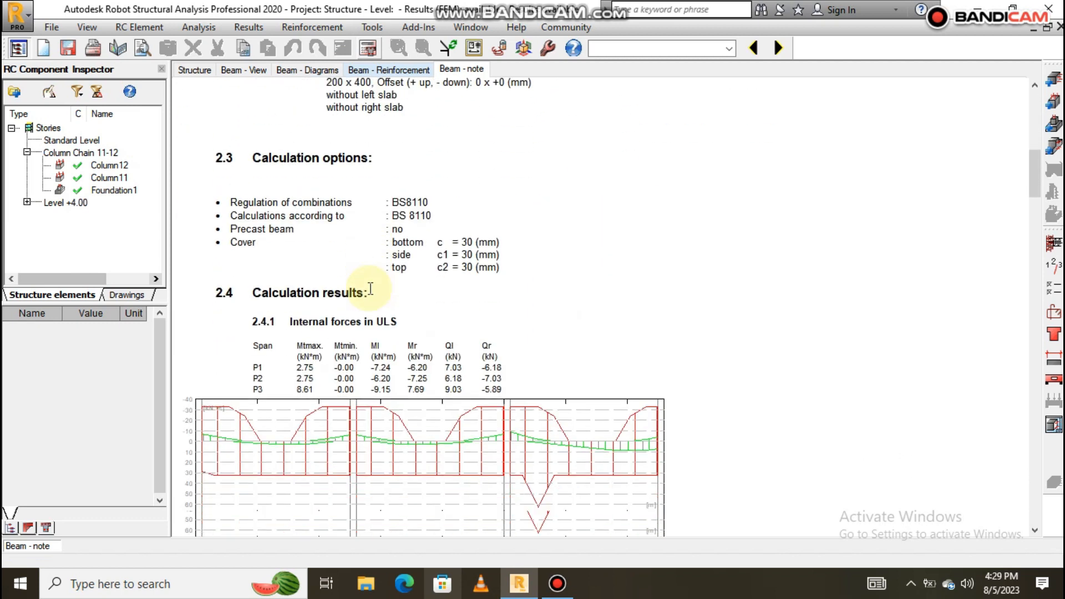
pyautogui.scroll(-20, 371, 288)
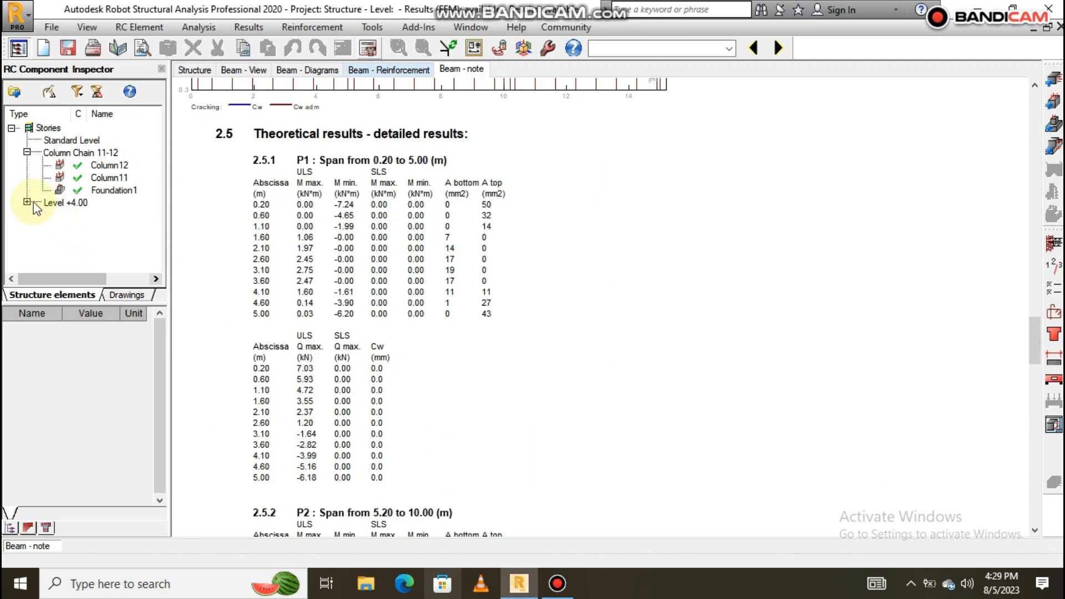
pyautogui.click(26, 201)
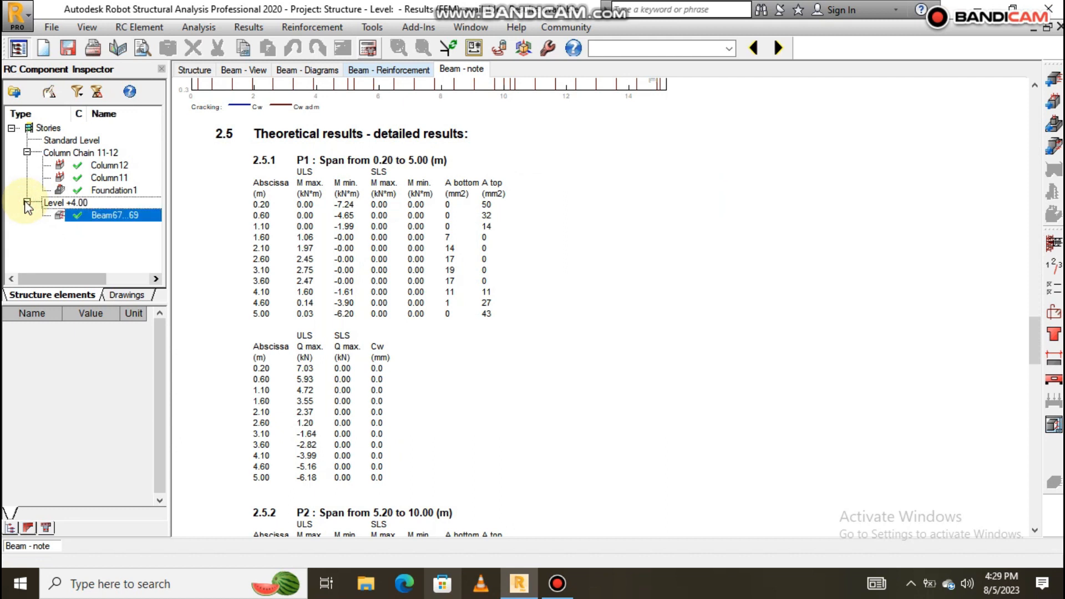
pyautogui.scroll(-2, 532, 272)
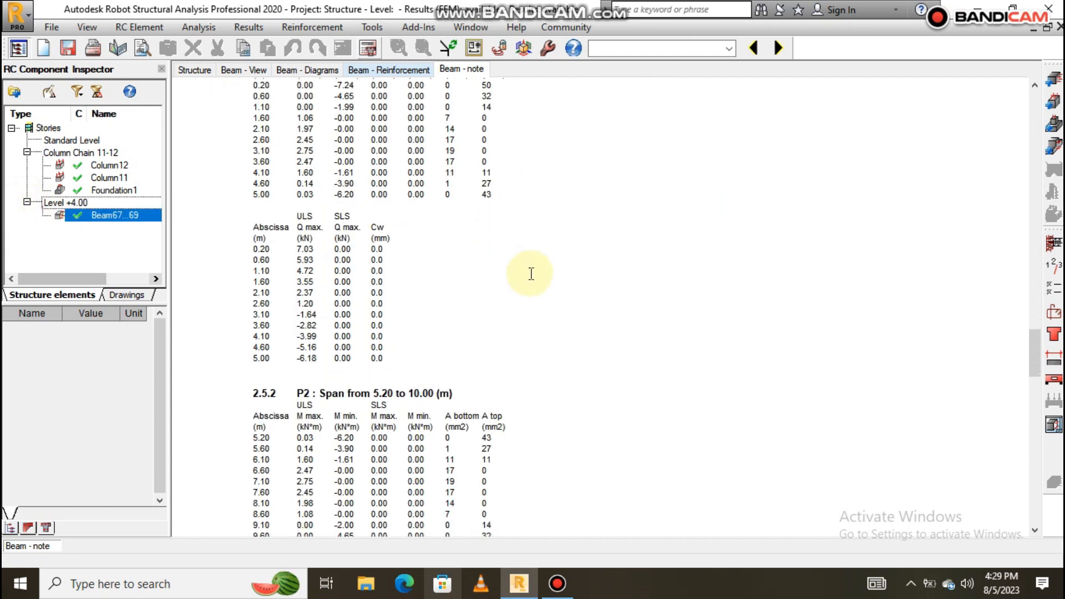
pyautogui.scroll(10, 311, 241)
pyautogui.scroll(12, 381, 209)
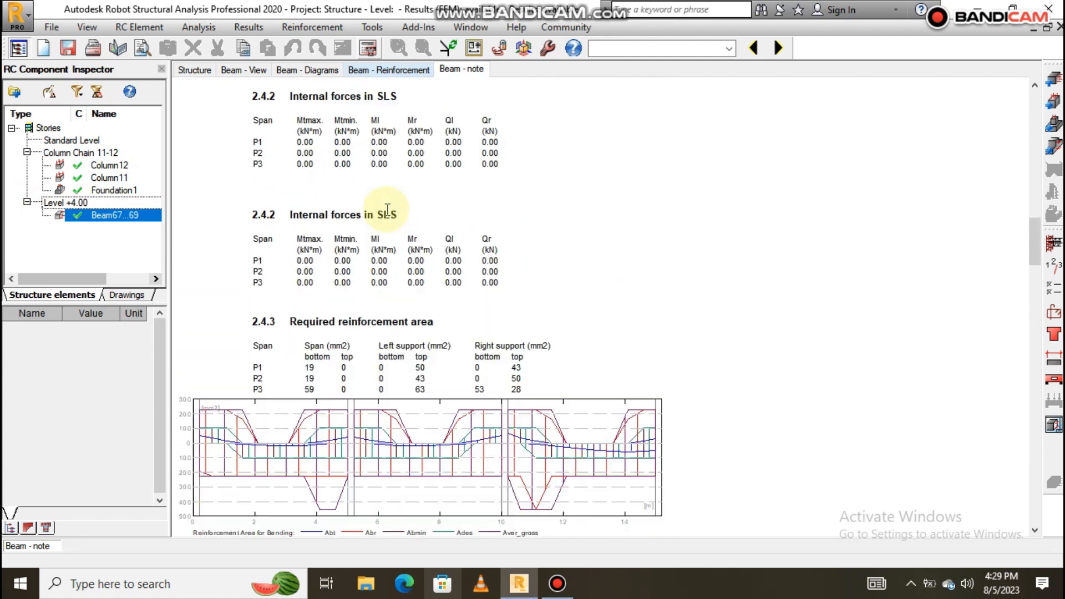
pyautogui.scroll(-15, 376, 268)
pyautogui.scroll(-15, 391, 250)
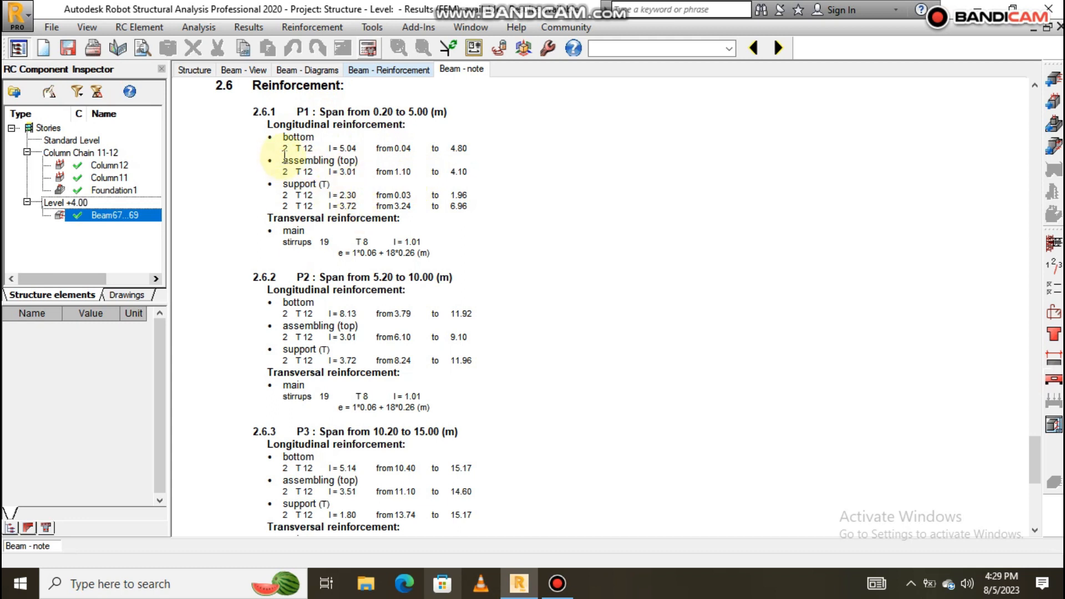
pyautogui.scroll(1, 286, 156)
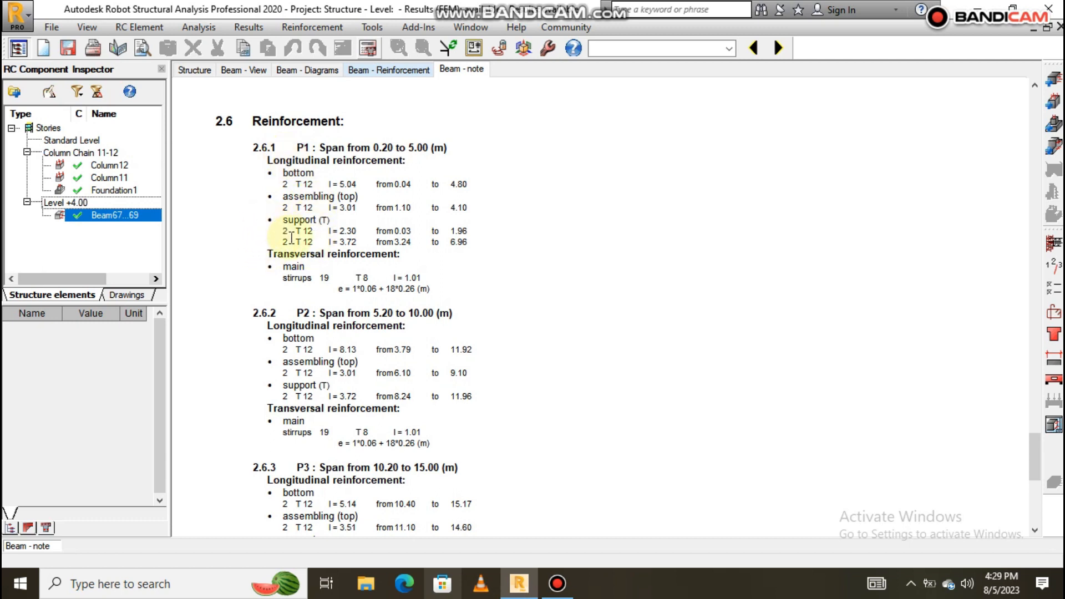
# Inspect the beam's three-page working drawing and go back to the note.
pyautogui.click(1054, 425)
pyautogui.scroll(3, 572, 360)
pyautogui.scroll(1, 571, 365)
pyautogui.scroll(-3, 610, 296)
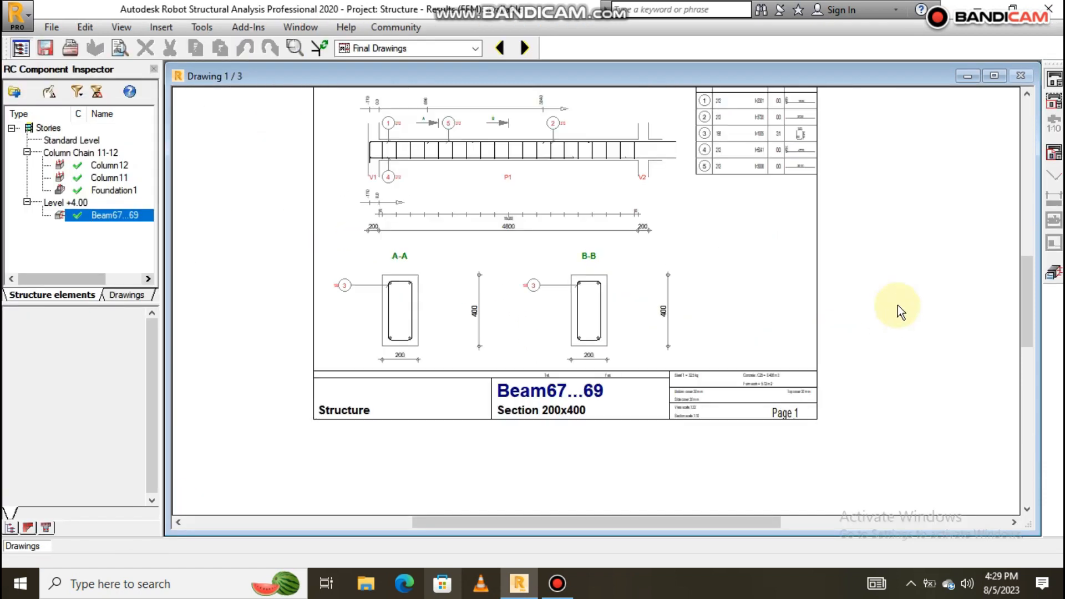
pyautogui.click(1054, 274)
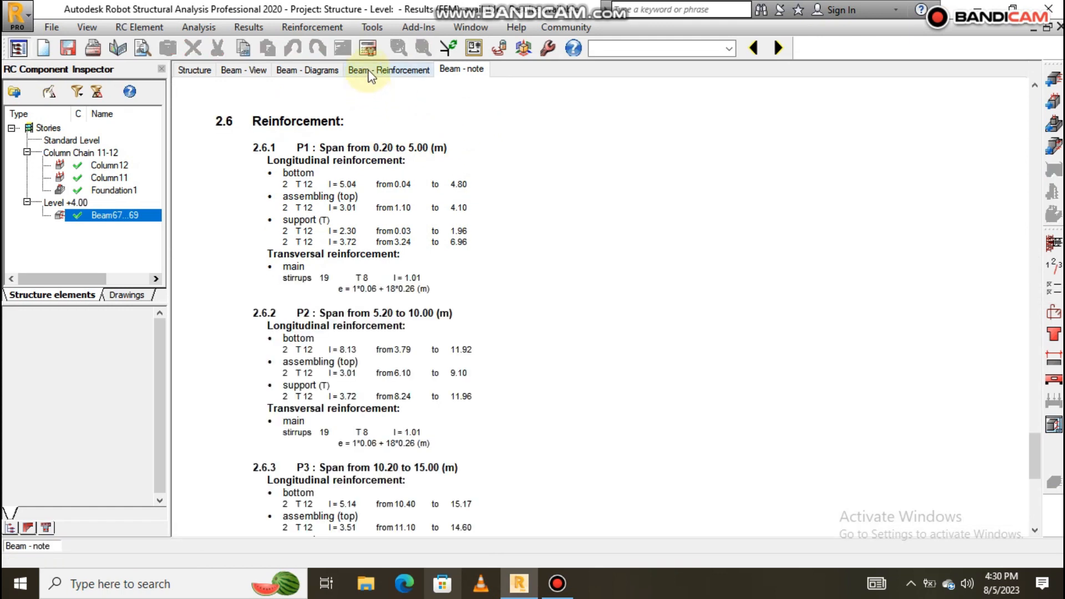
# Show Beam67...69's longitudinal bars and stirrups in an enlarged 3D view across all three spans.
pyautogui.click(370, 72)
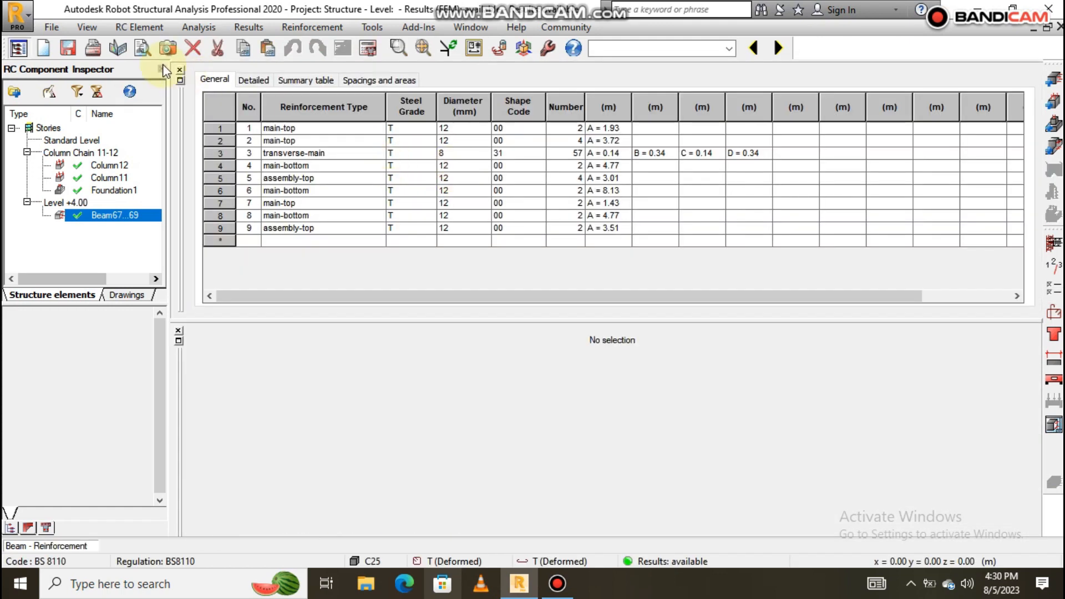
pyautogui.click(180, 71)
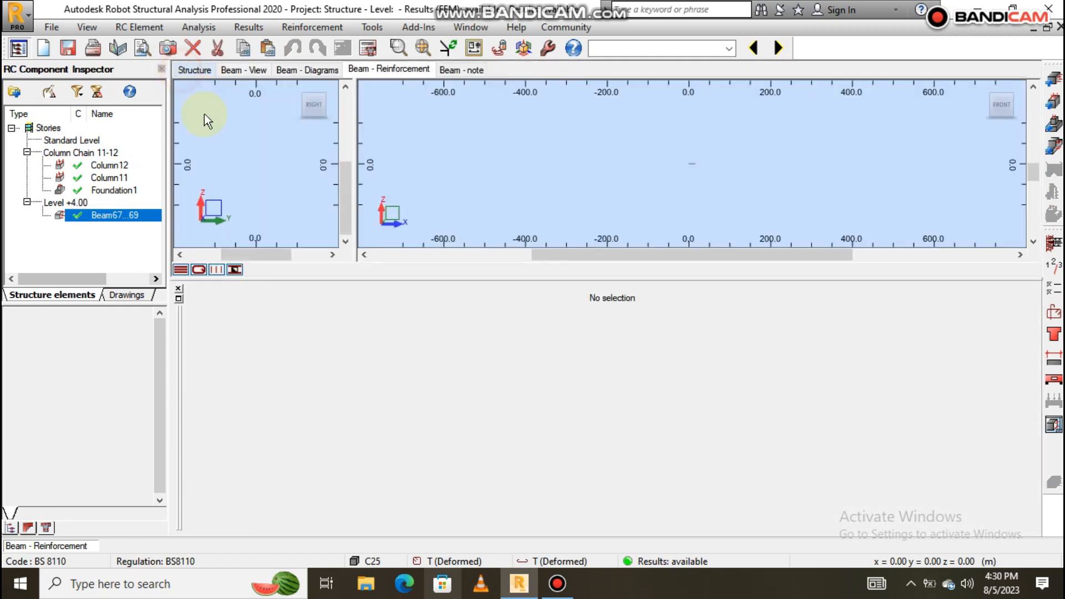
pyautogui.click(179, 288)
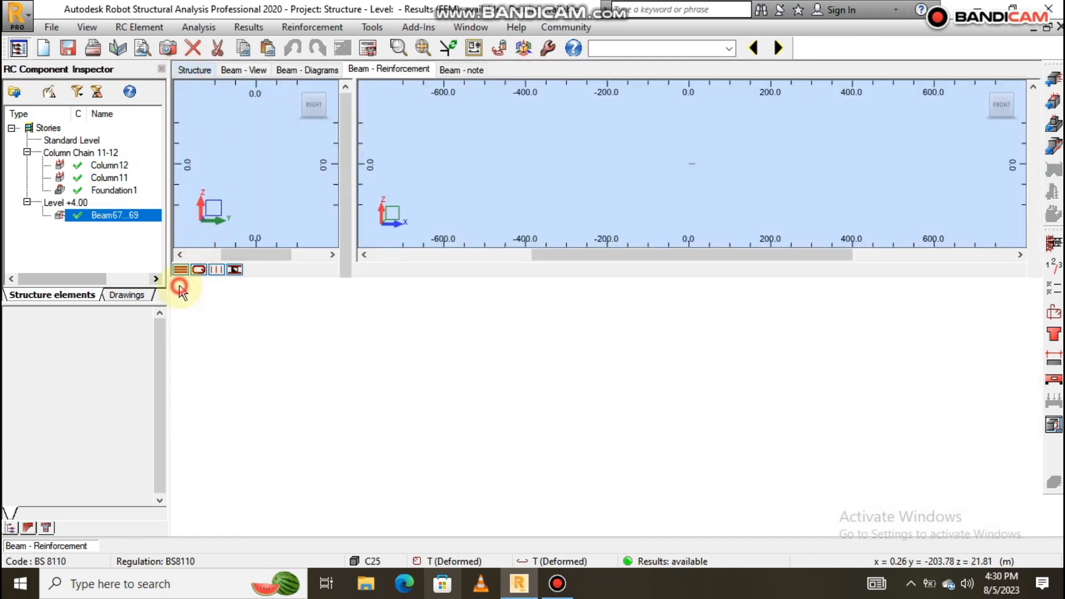
pyautogui.click(953, 90)
pyautogui.scroll(6, 751, 311)
pyautogui.scroll(-2, 842, 307)
pyautogui.moveTo(841, 307); pyautogui.dragTo(666, 268)
pyautogui.scroll(-6, 665, 269)
pyautogui.moveTo(702, 352); pyautogui.dragTo(747, 339)
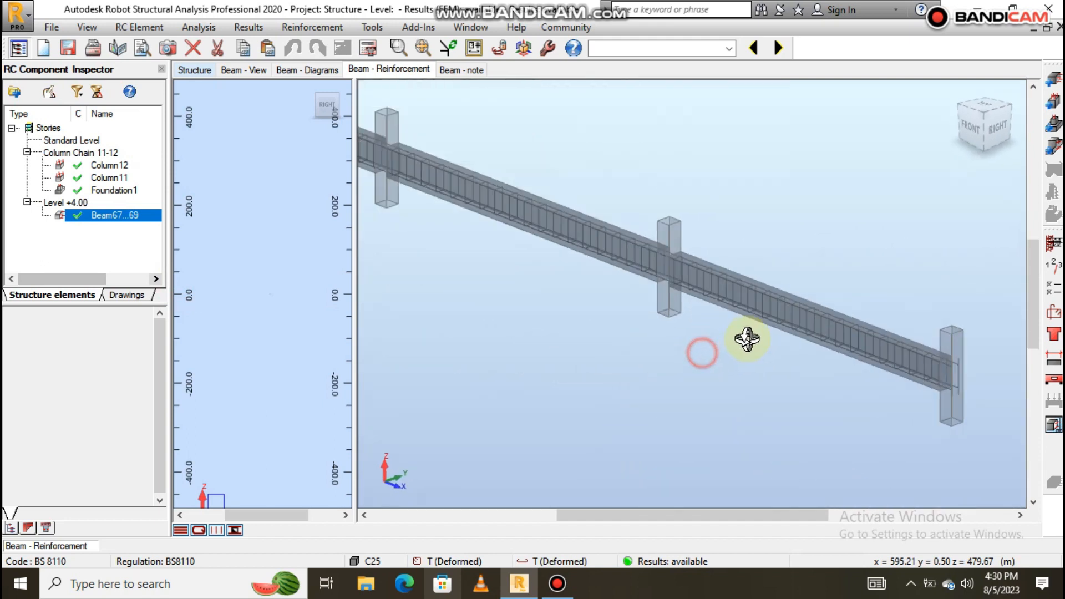
pyautogui.scroll(8, 749, 337)
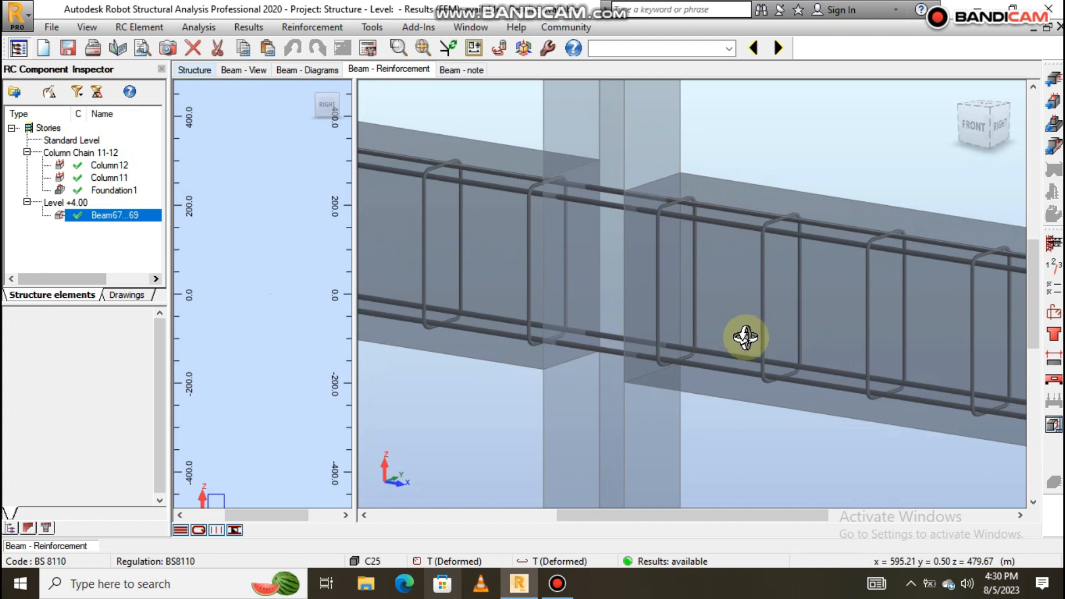
pyautogui.scroll(-8, 744, 337)
pyautogui.moveTo(701, 290); pyautogui.dragTo(775, 285)
pyautogui.scroll(4, 744, 219)
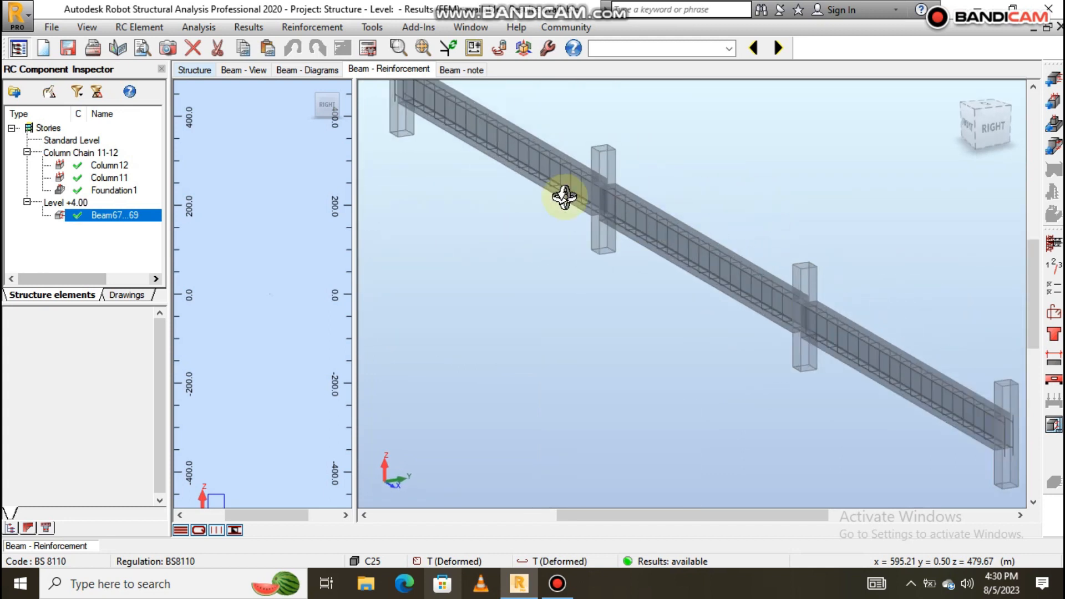
# Review the beam note, then open Drawing 1/3 detailing span P1 with sections A-A and B-B.
pyautogui.click(460, 69)
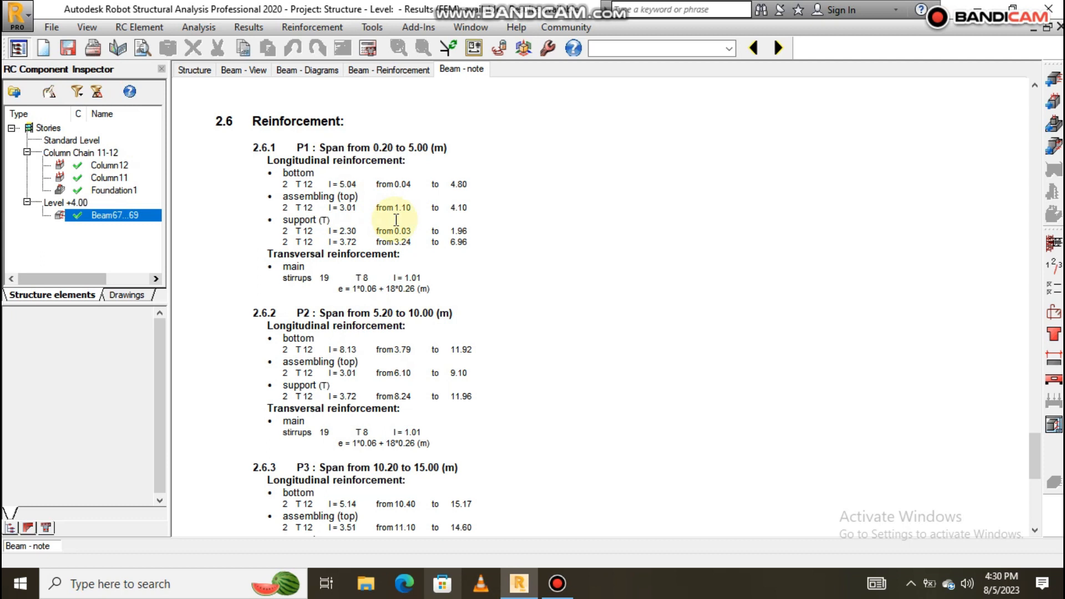
pyautogui.scroll(-7, 458, 281)
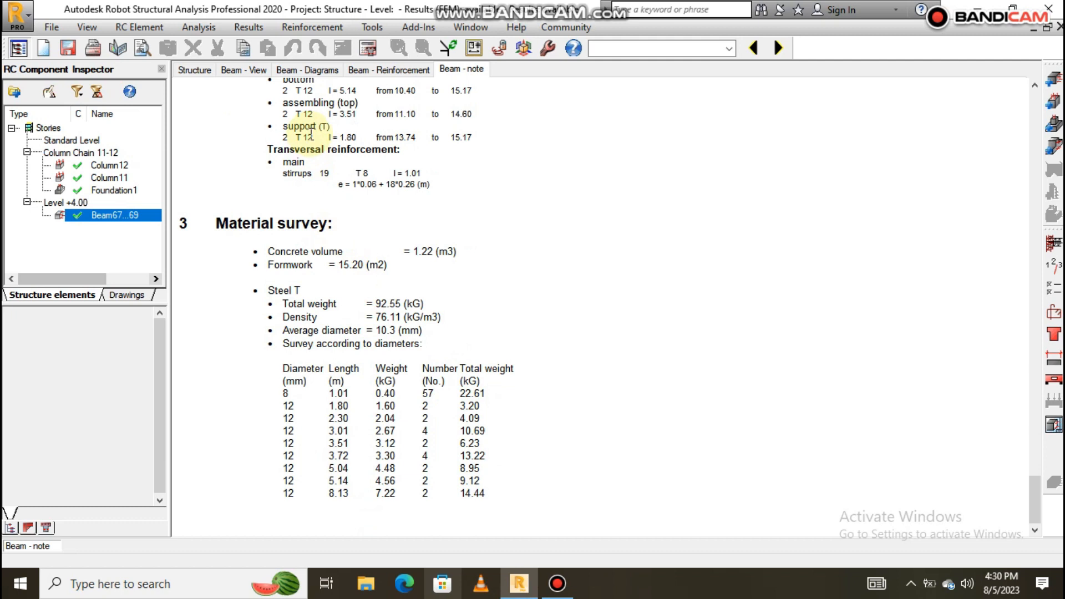
pyautogui.scroll(10, 347, 239)
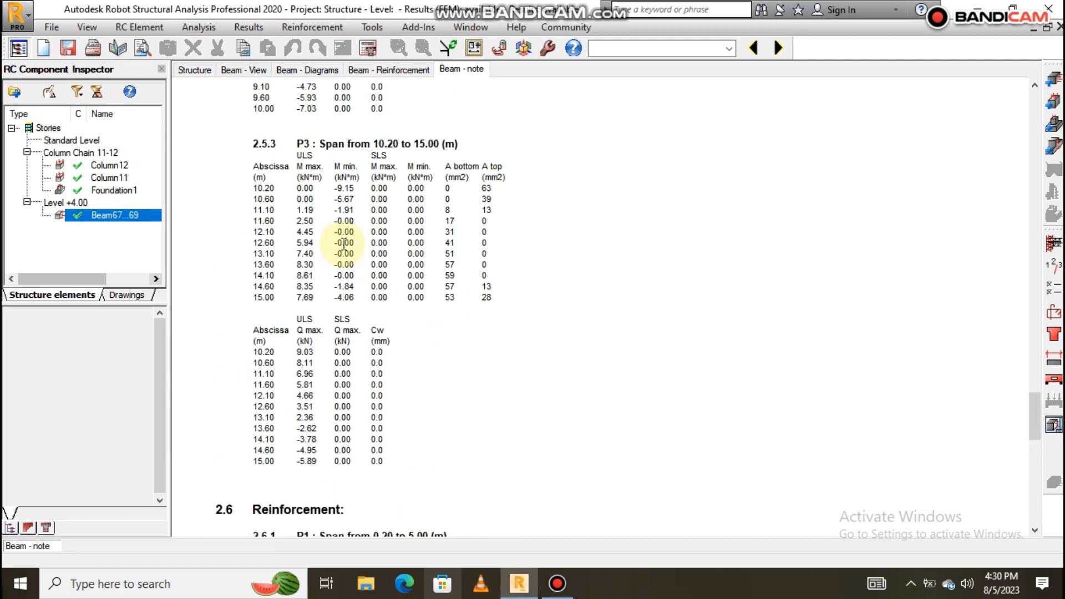
pyautogui.scroll(-10, 344, 247)
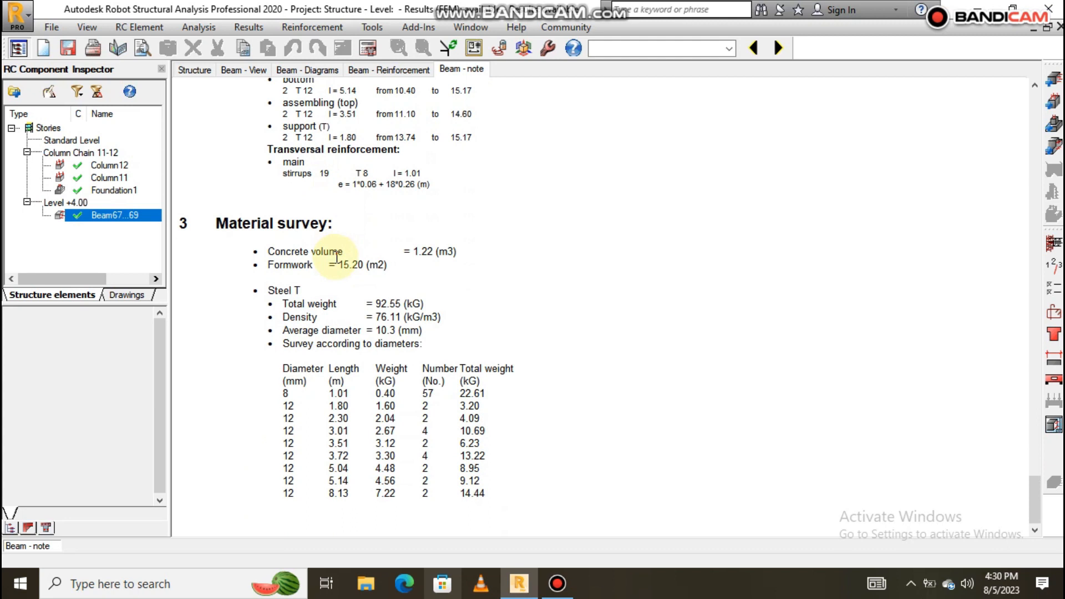
pyautogui.scroll(3, 339, 257)
pyautogui.click(1053, 424)
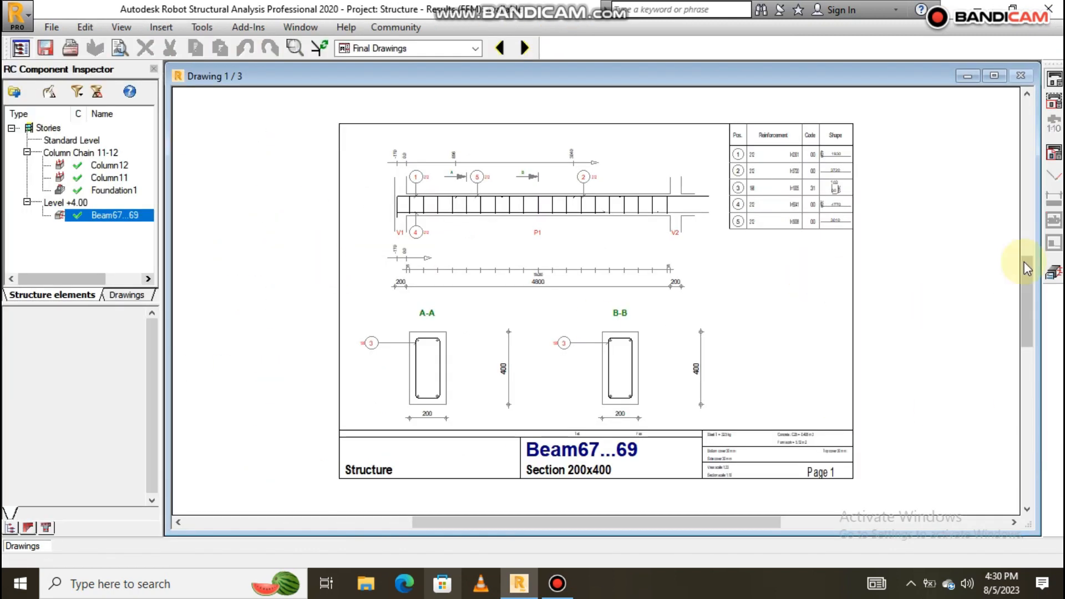
# Reopen the beam drawings and inspect Drawing 1/3.
pyautogui.click(1052, 272)
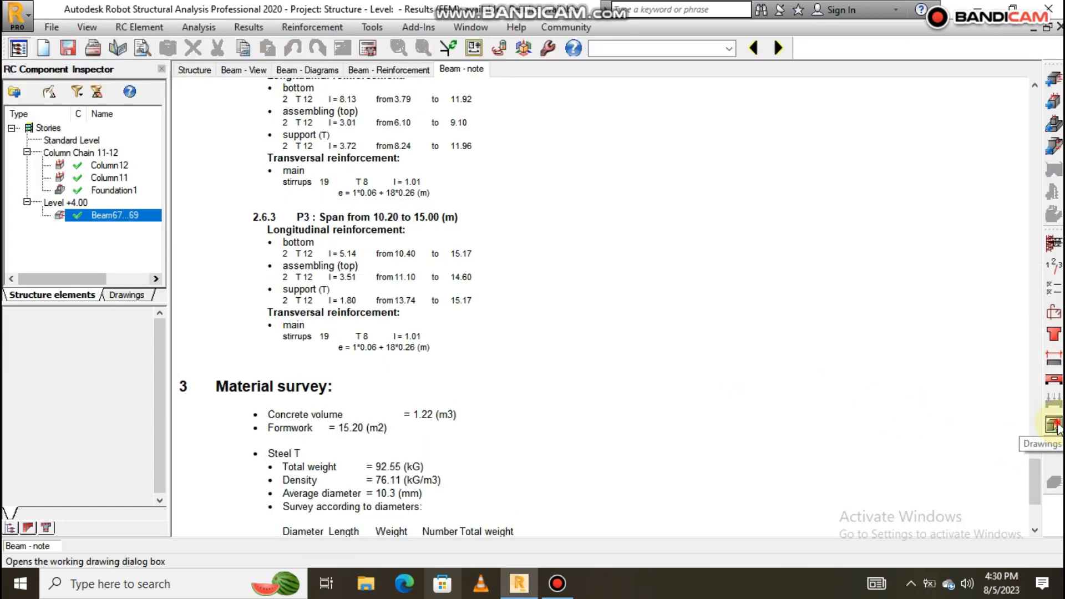
pyautogui.click(1053, 425)
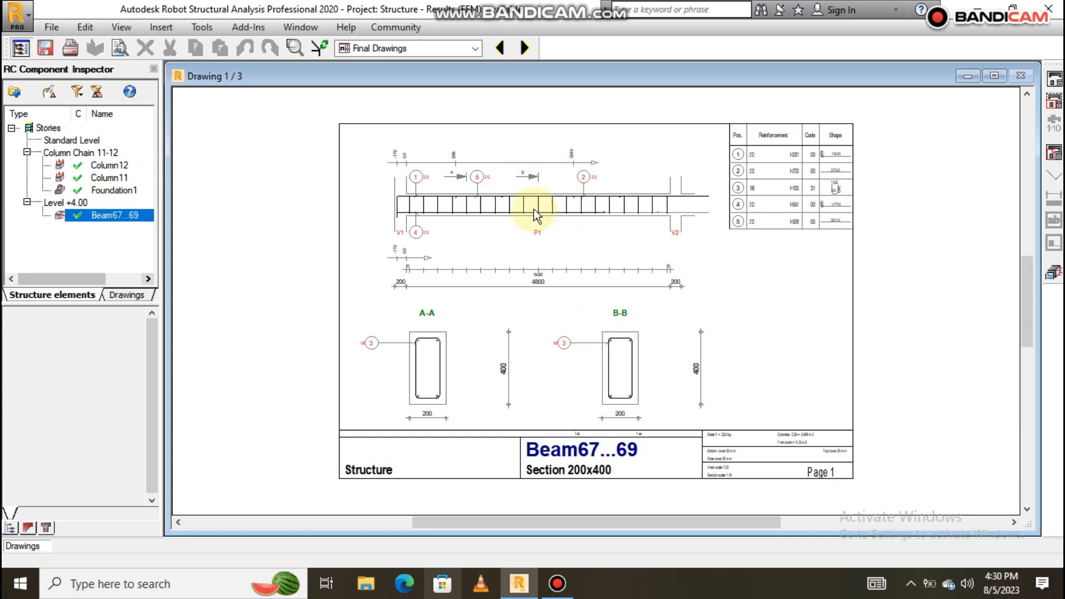
pyautogui.scroll(1, 650, 358)
pyautogui.scroll(2, 618, 332)
pyautogui.scroll(-1, 614, 339)
pyautogui.scroll(-3, 564, 245)
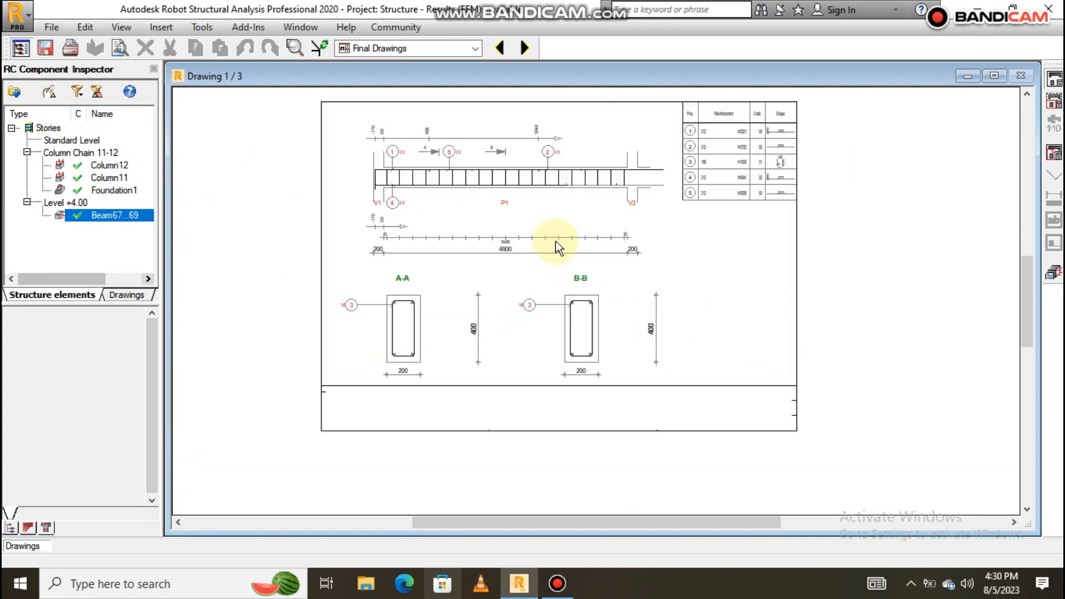
pyautogui.scroll(1, 599, 250)
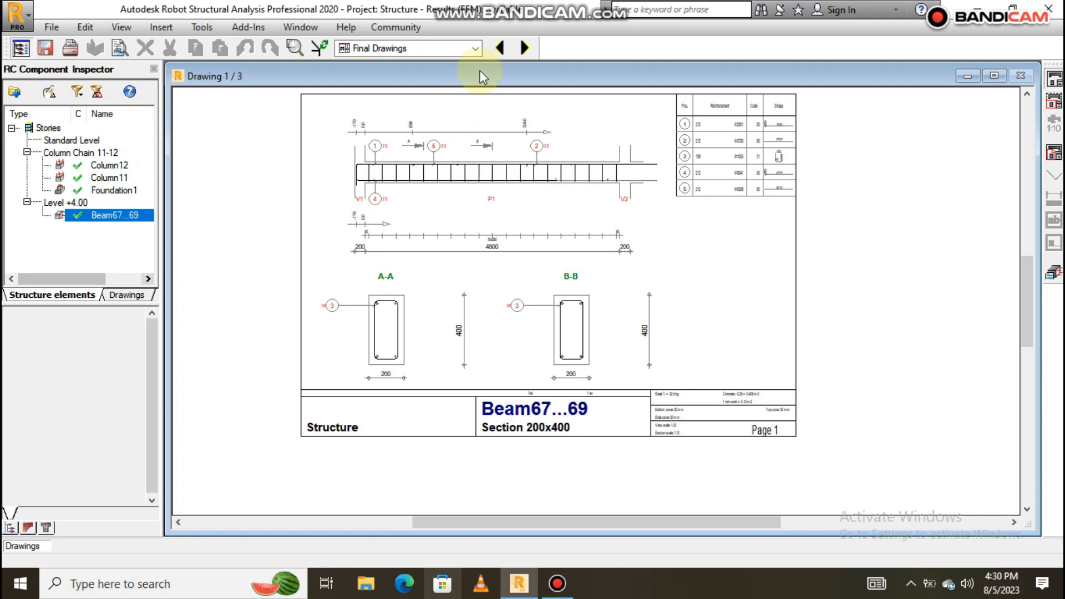
# Page forward to Drawing 2/3 and review it.
pyautogui.click(524, 48)
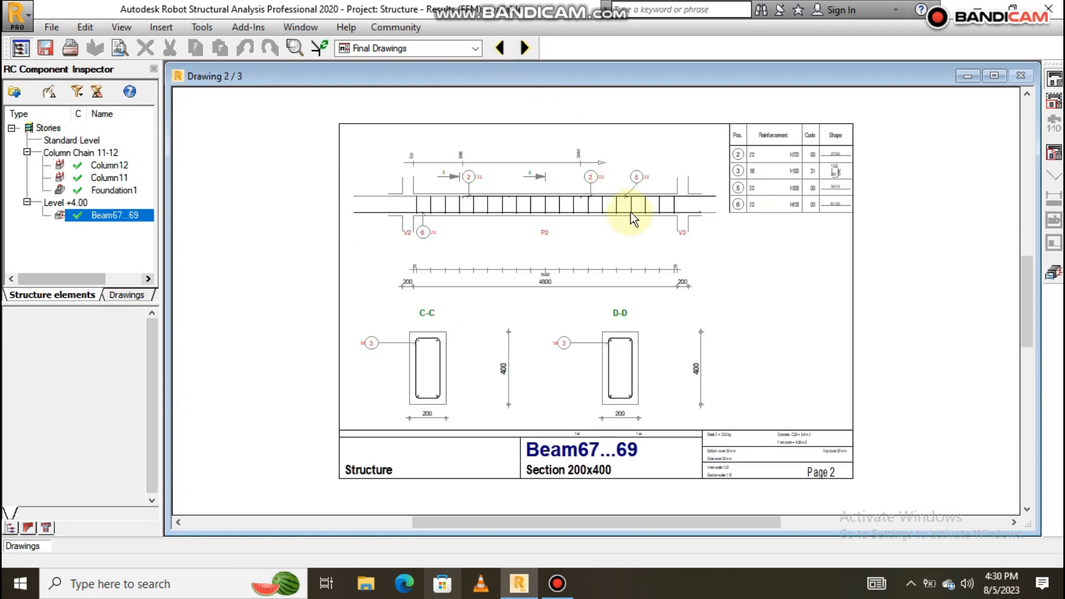
pyautogui.scroll(3, 626, 194)
pyautogui.scroll(-3, 499, 205)
pyautogui.scroll(1, 463, 210)
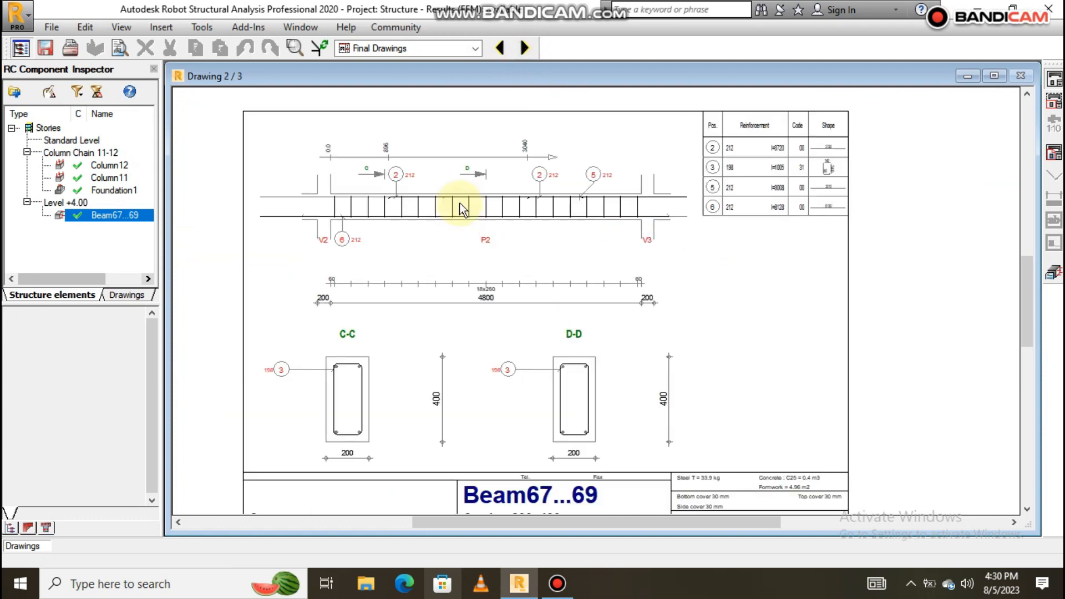
pyautogui.scroll(-1, 466, 195)
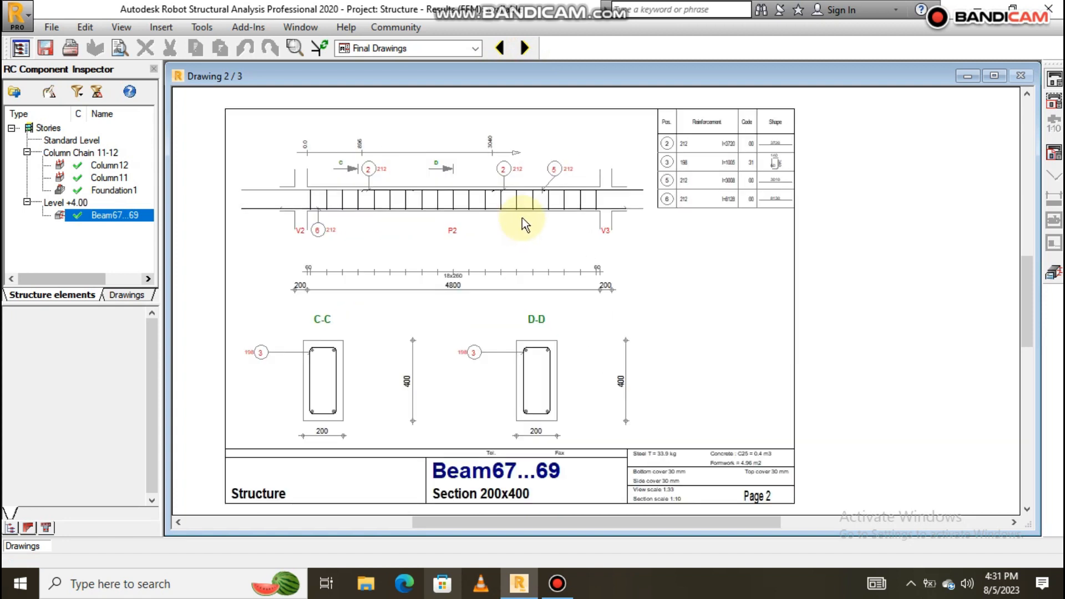
pyautogui.scroll(-2, 521, 217)
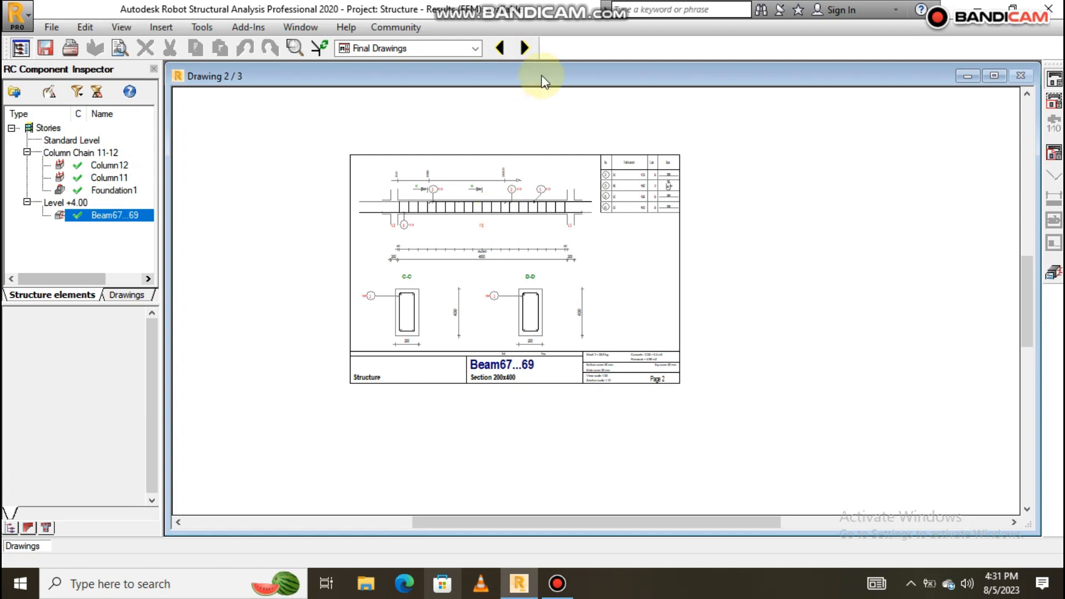
# View Drawing 3/3, then return to the note showing span P3's 2 T12 bottom bars.
pyautogui.click(524, 49)
pyautogui.scroll(1, 528, 226)
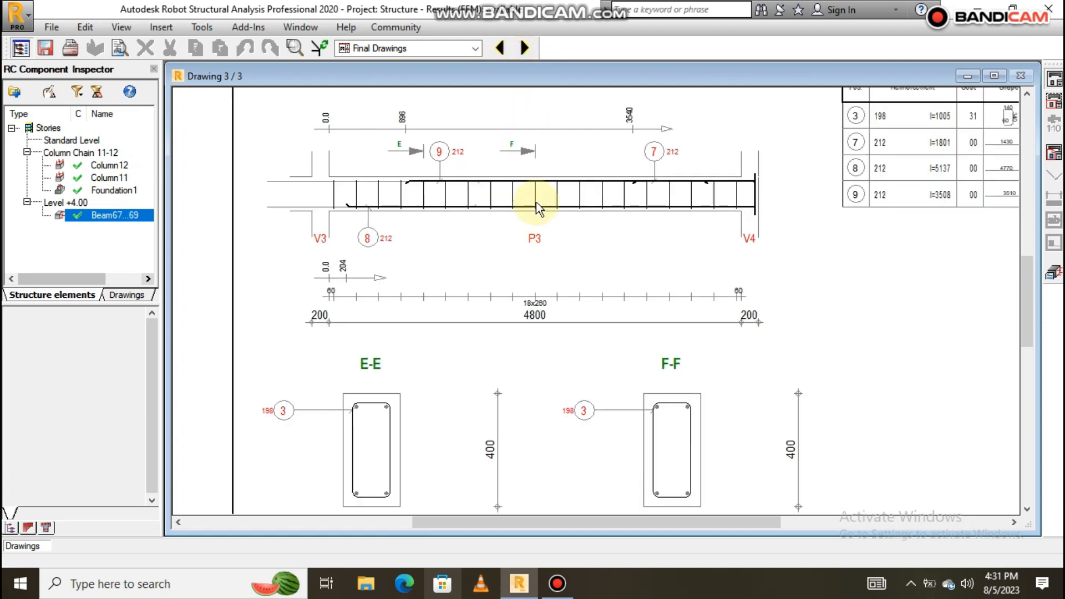
pyautogui.scroll(-2, 534, 207)
pyautogui.scroll(3, 549, 266)
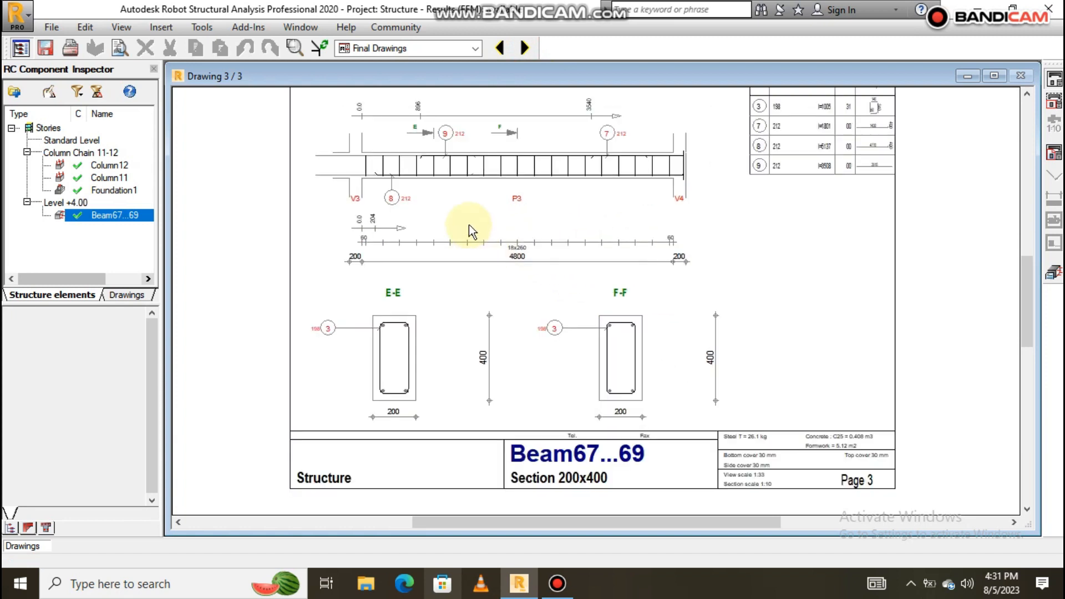
pyautogui.scroll(-3, 693, 282)
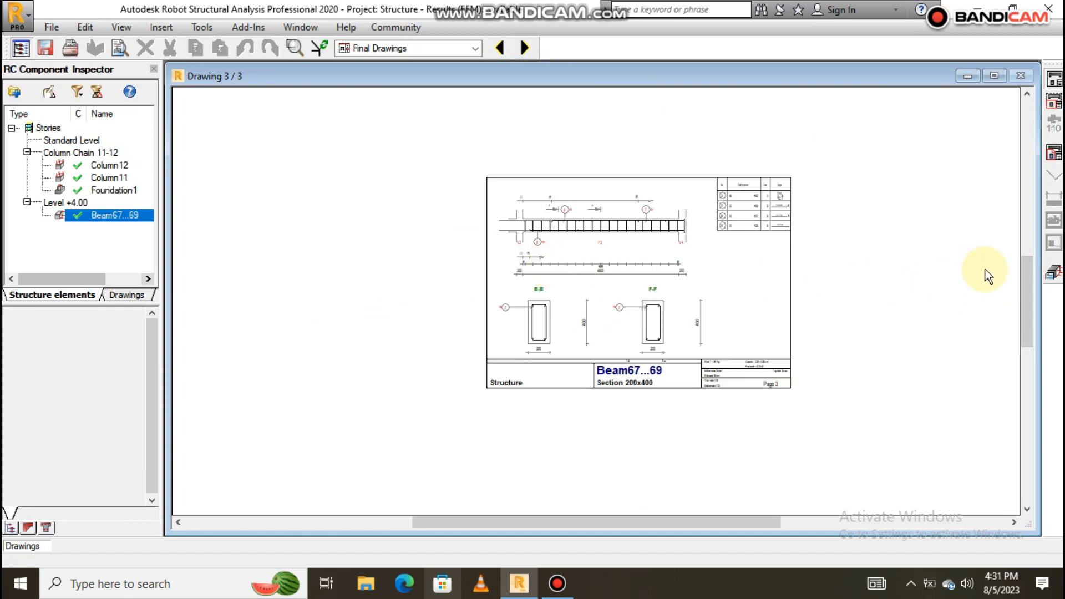
pyautogui.click(1054, 272)
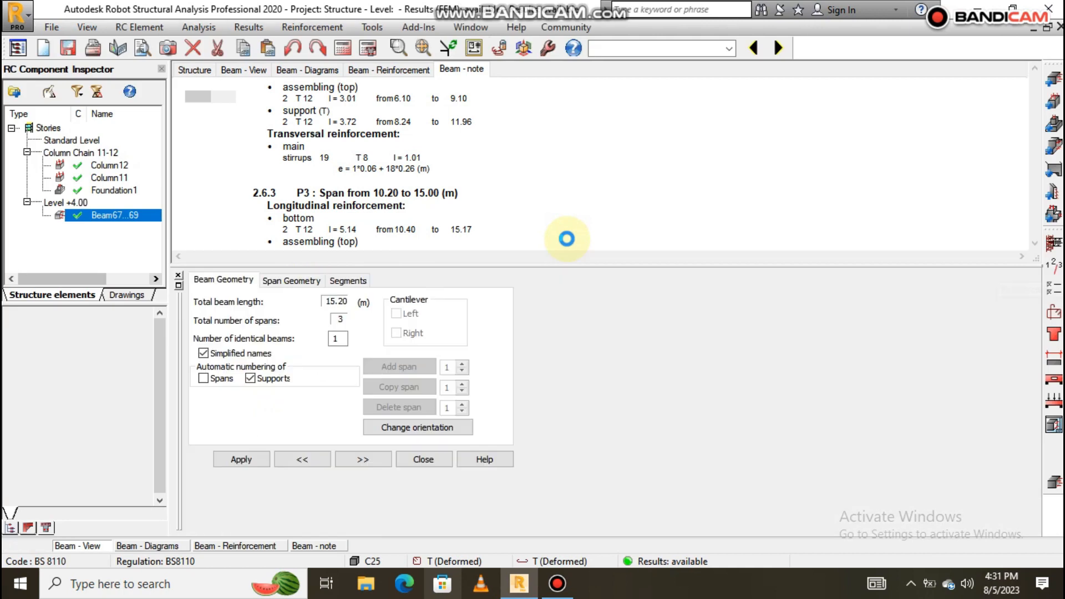
# Save the beam calculation note as a Rich Text Format file named 'Document'.
pyautogui.scroll(5, 527, 250)
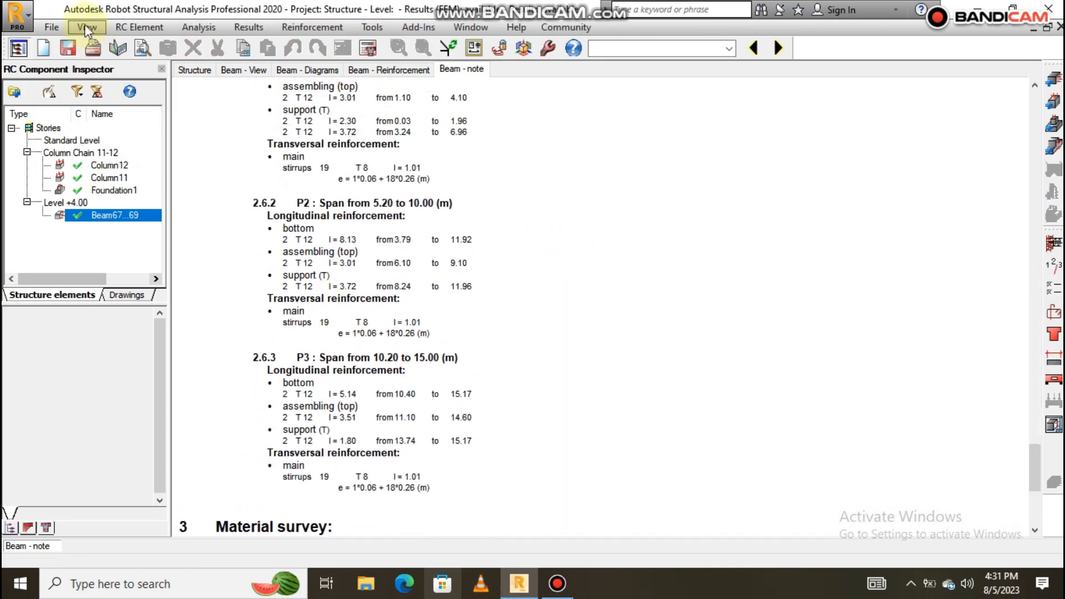
pyautogui.click(54, 26)
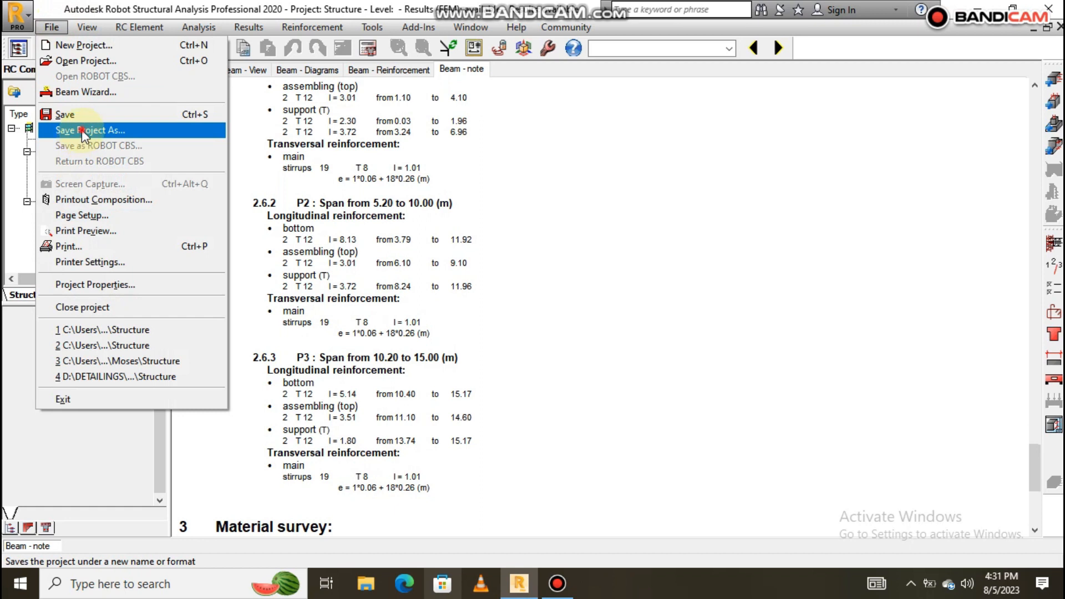
pyautogui.click(84, 131)
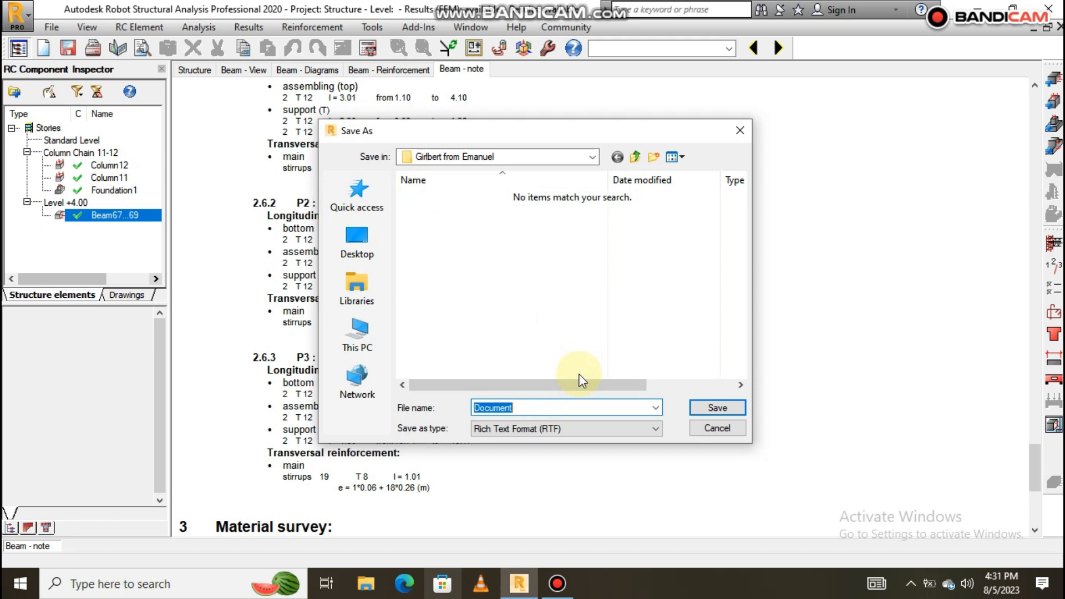
pyautogui.click(706, 408)
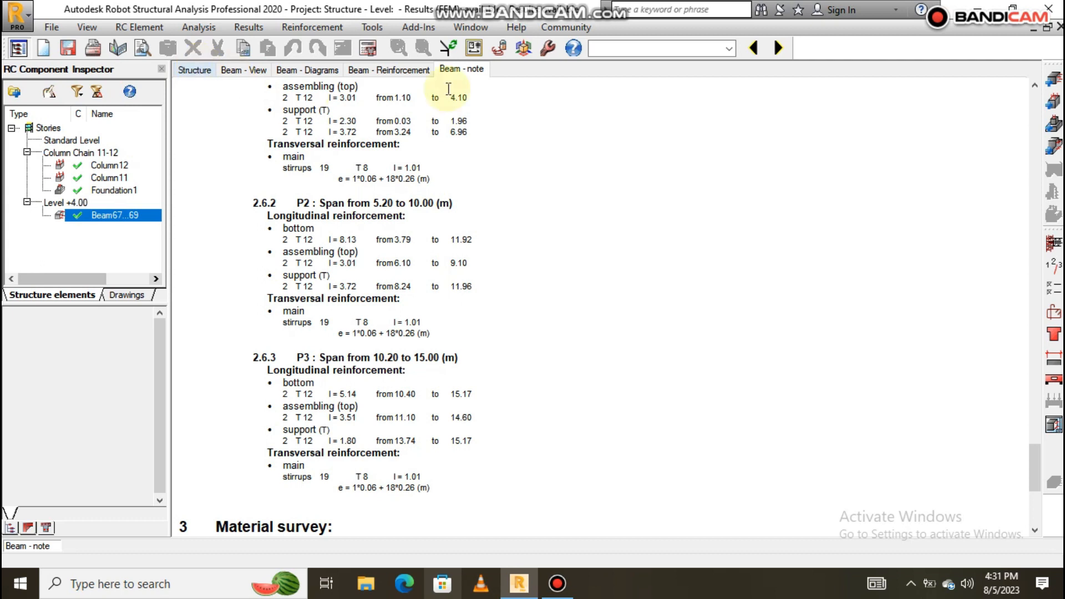
pyautogui.click(730, 51)
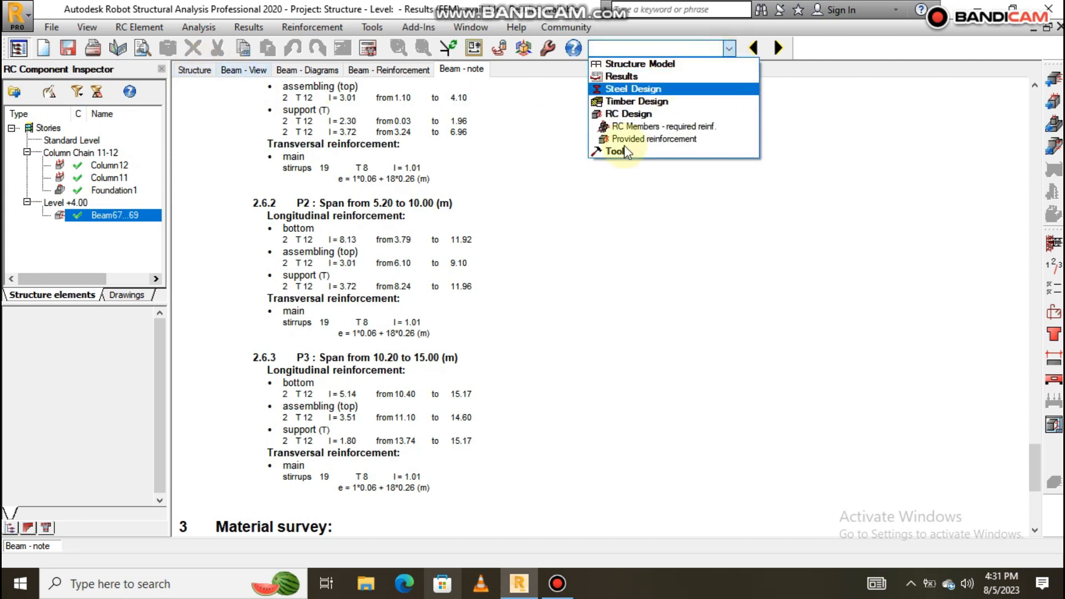
pyautogui.click(583, 222)
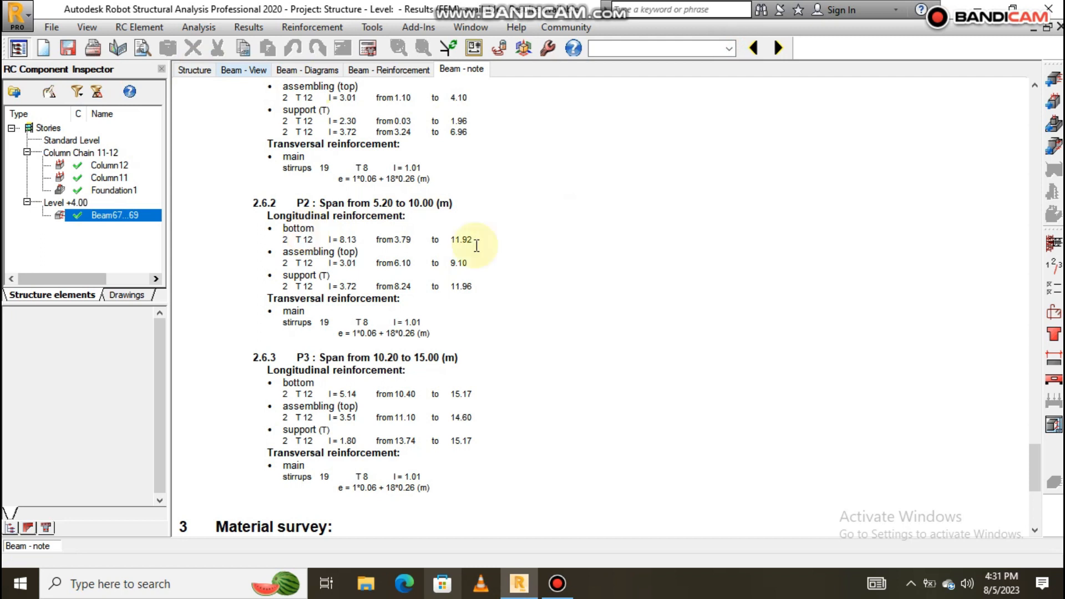
# Switch back to the Structure Model layout.
pyautogui.click(729, 48)
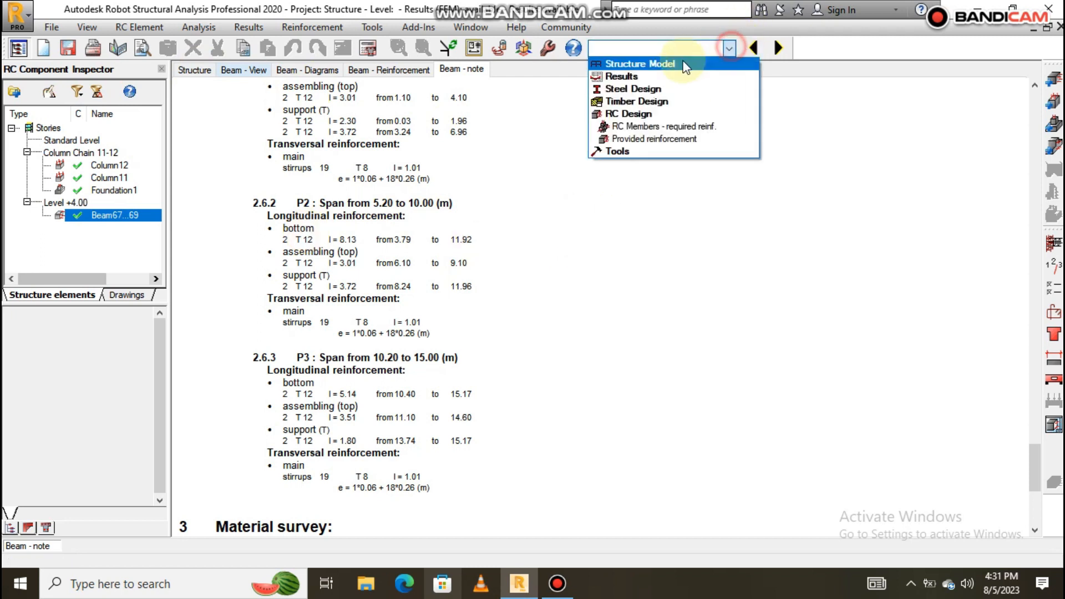
pyautogui.click(643, 65)
pyautogui.click(639, 75)
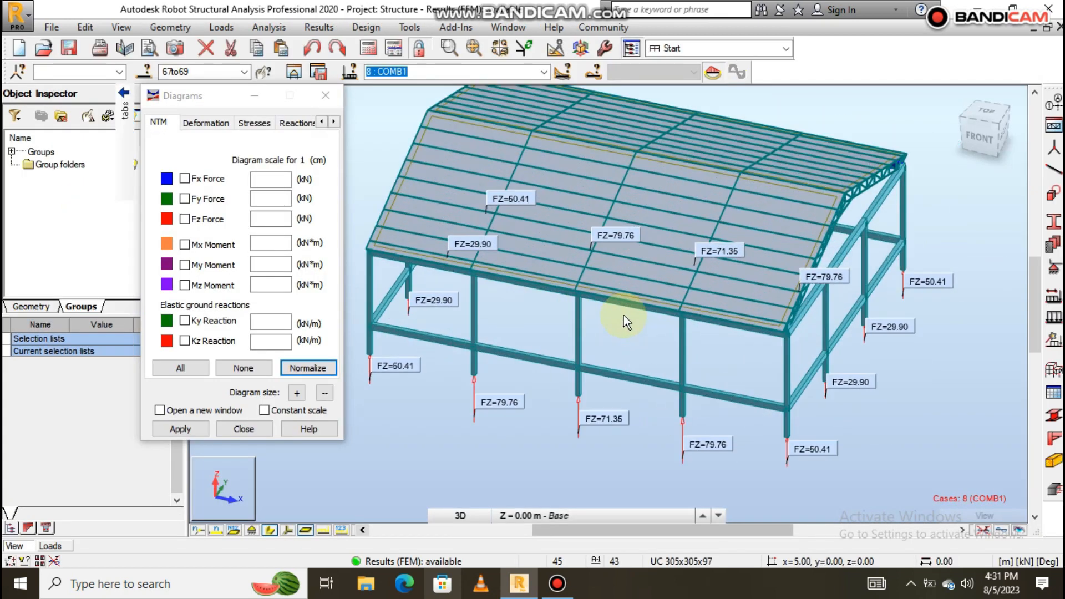
pyautogui.scroll(-2, 624, 315)
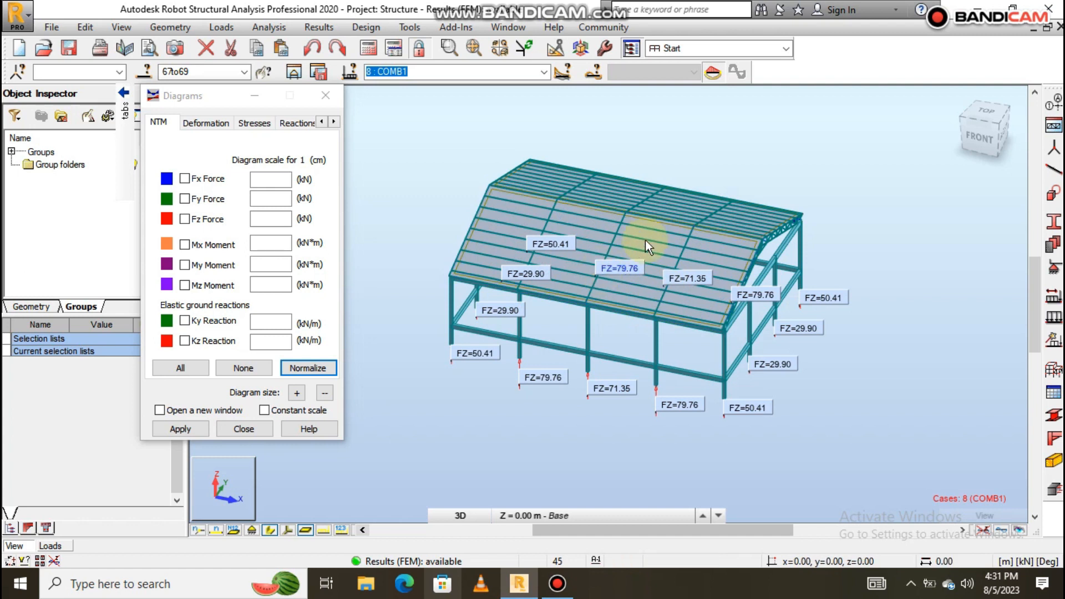
pyautogui.scroll(2, 644, 241)
# Clear all diagrams and remove the FZ reaction labels from the COMB1 3D frame.
pyautogui.click(254, 369)
pyautogui.click(179, 428)
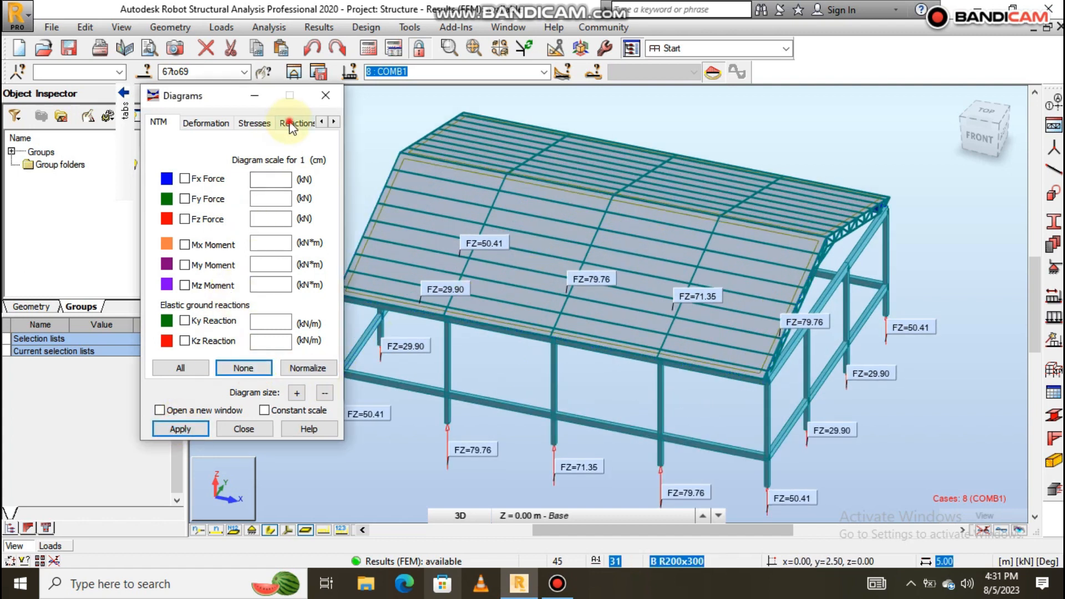
pyautogui.click(295, 123)
pyautogui.click(180, 429)
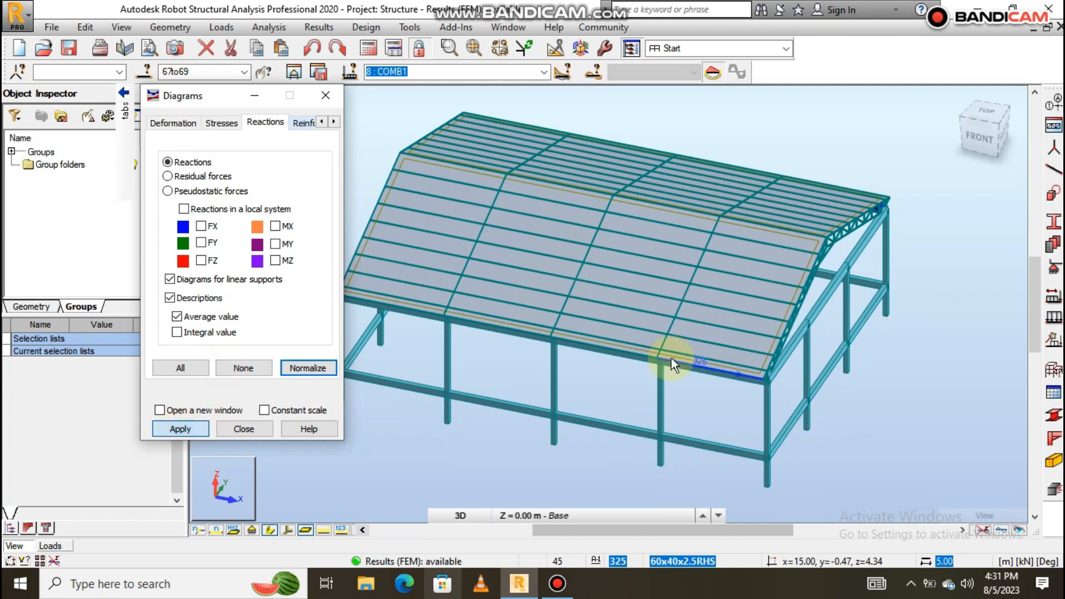
pyautogui.scroll(-2, 683, 318)
pyautogui.scroll(4, 679, 315)
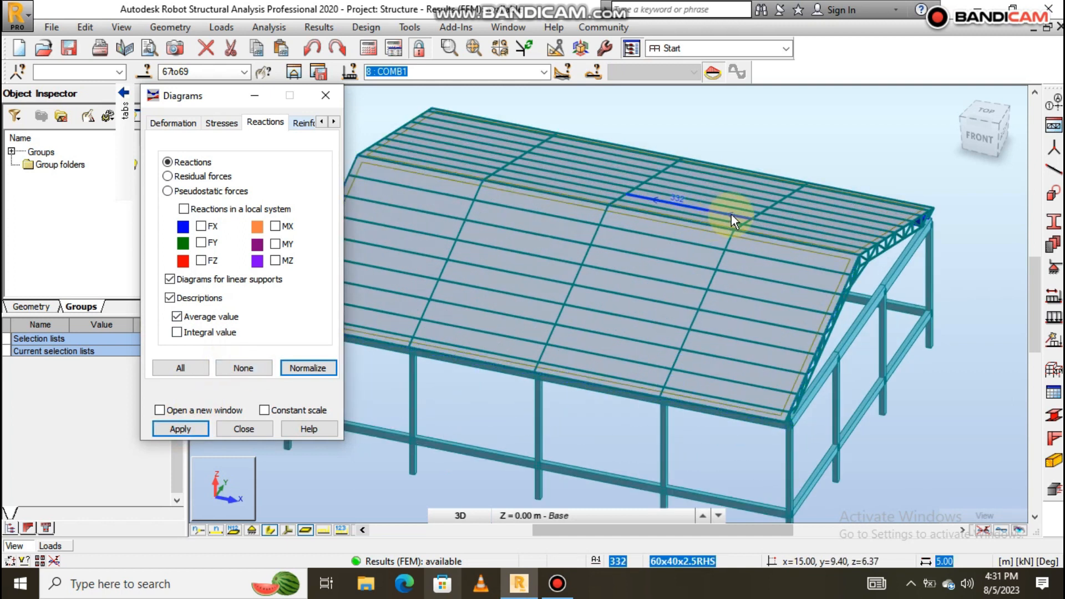